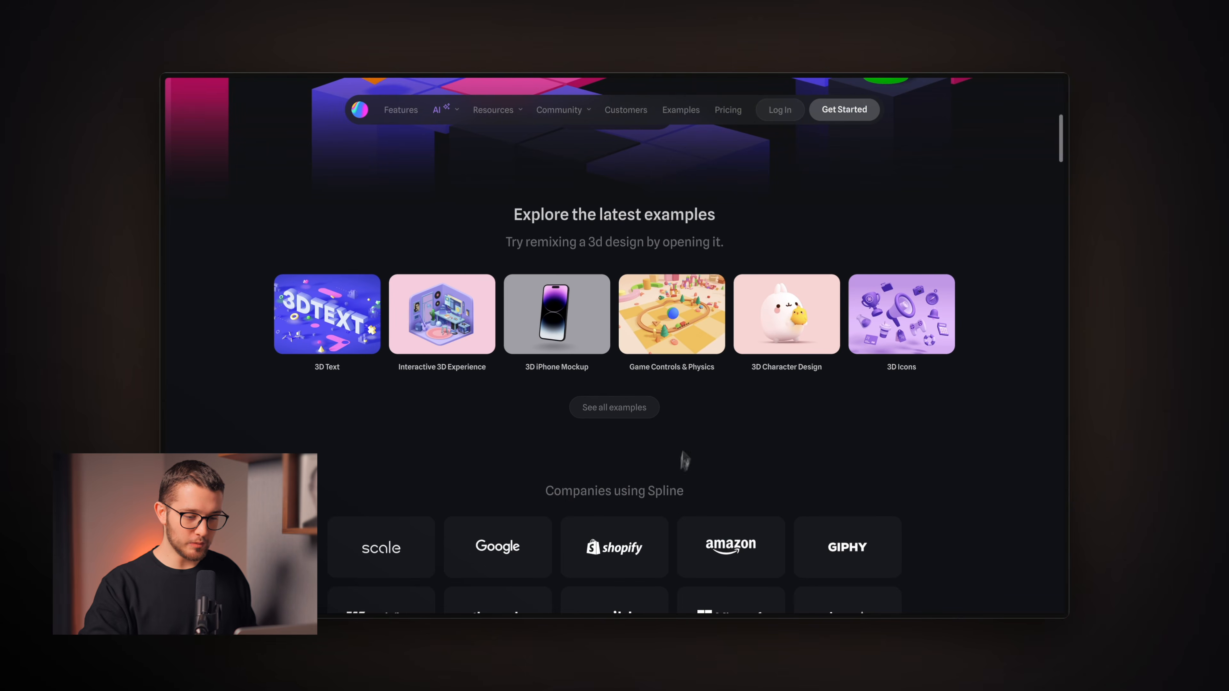
- Open the Spline Library from the full examples page and browse its scene categories
left_click(614, 408)
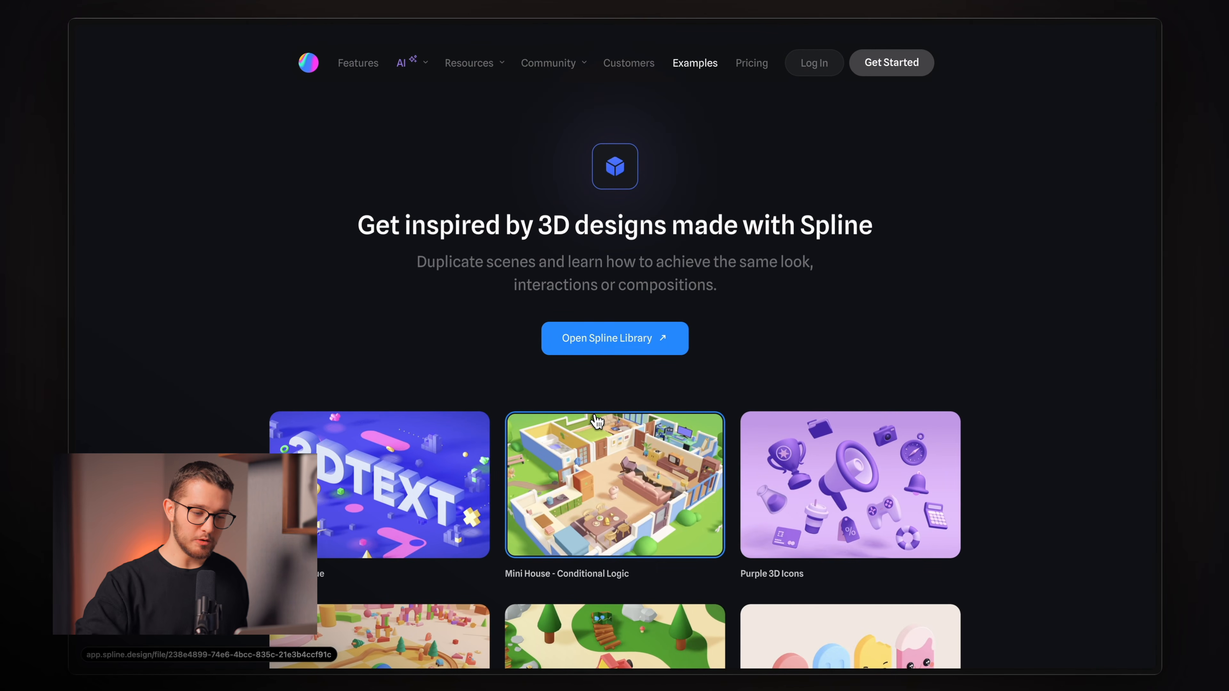
left_click(600, 334)
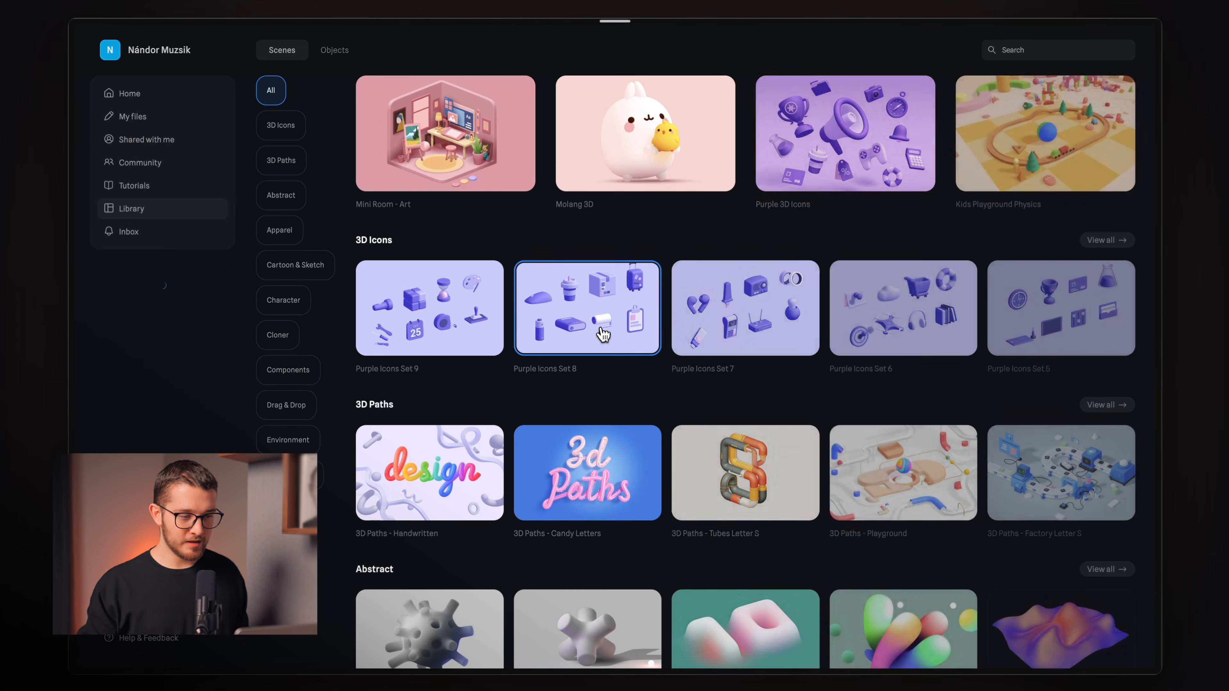
scroll(602, 334, "down", 10)
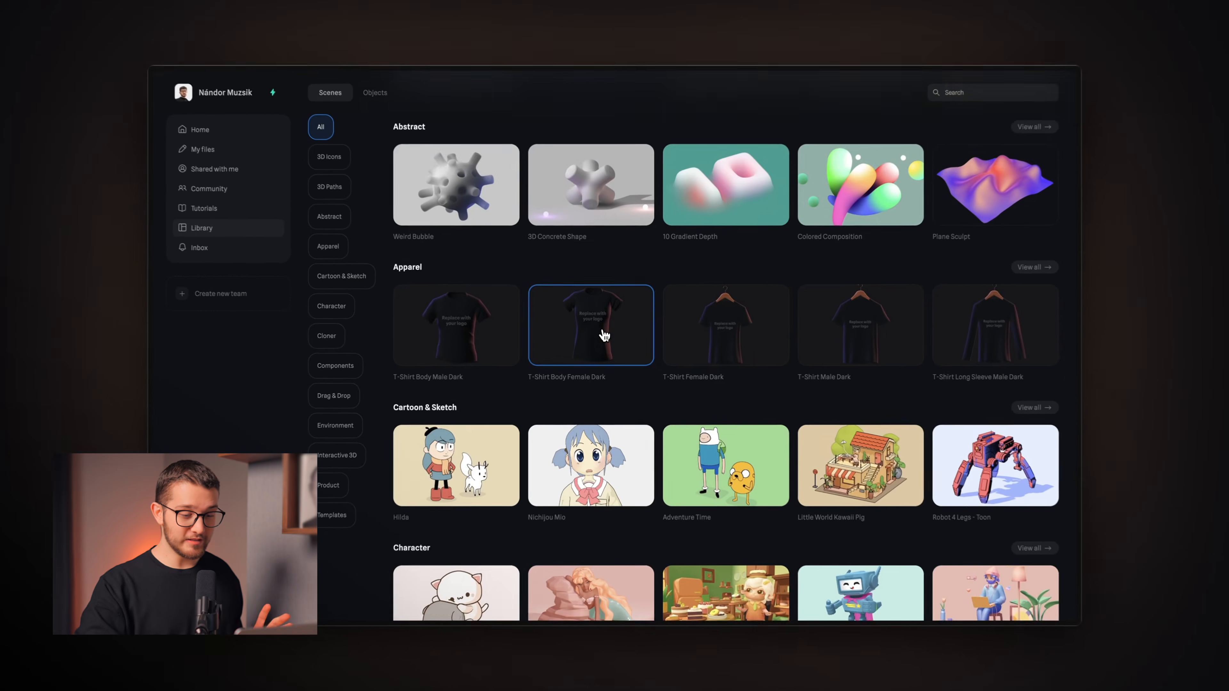
scroll(604, 335, "up", 10)
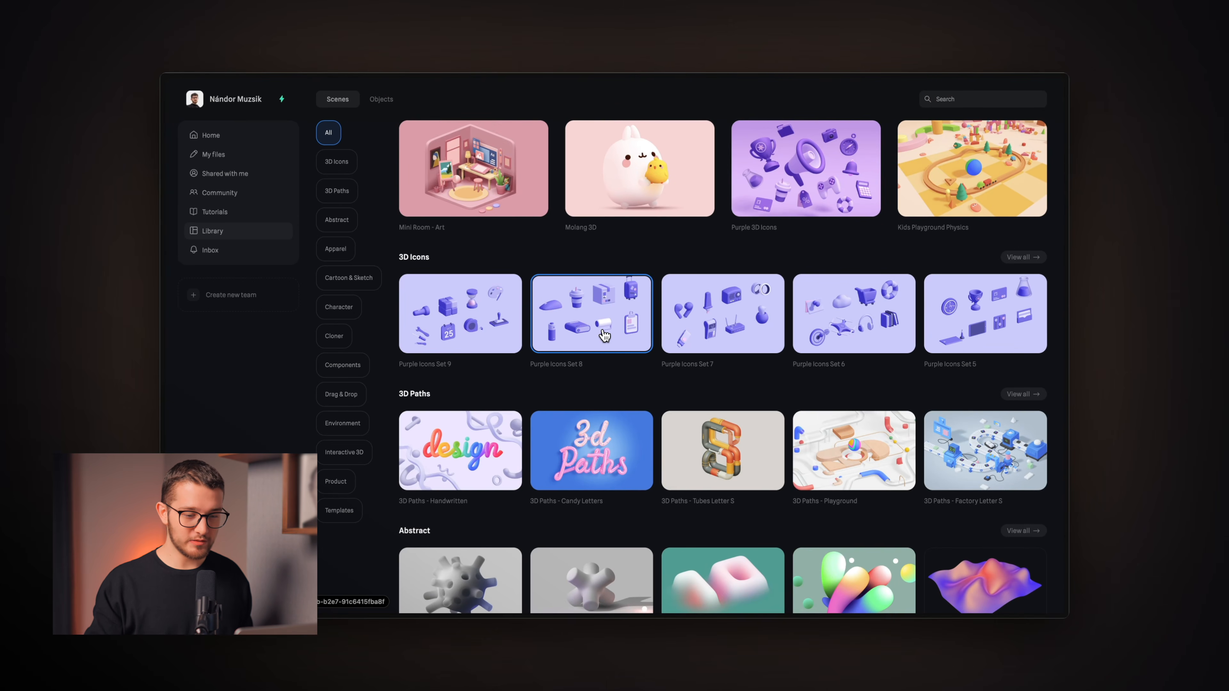
- Show all scenes in the library's 3D Paths category and open "3D Paths - Factory Letter S"
scroll(604, 335, "down", 5)
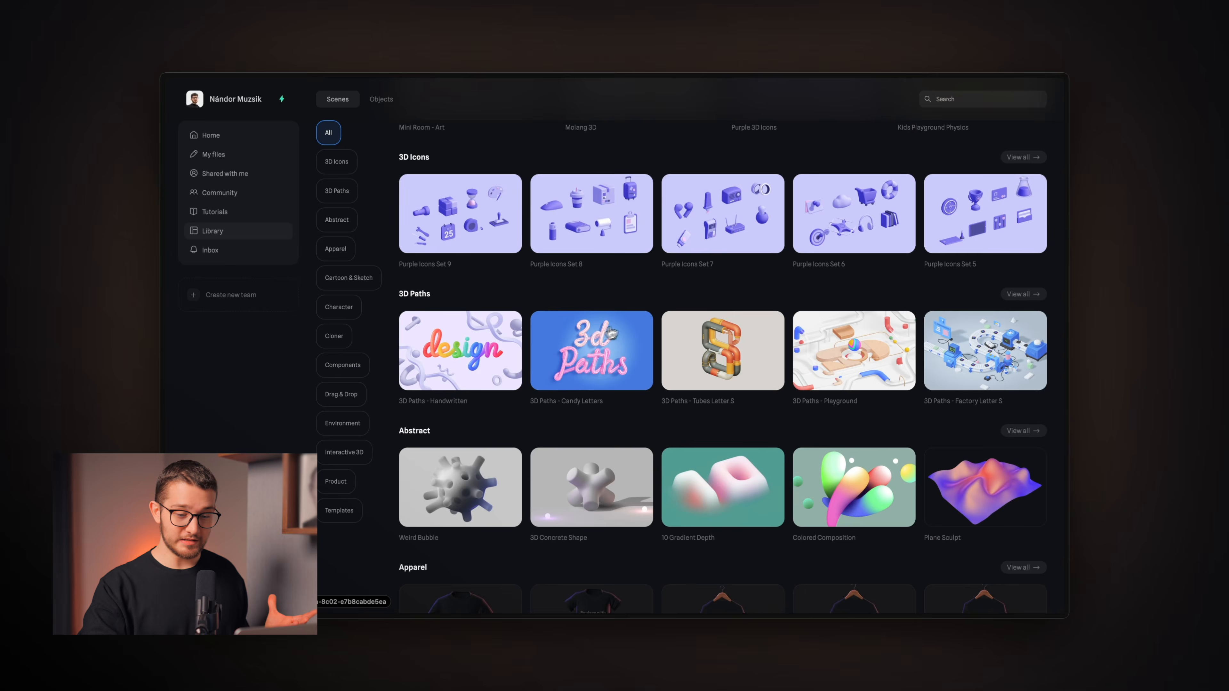
left_click(1020, 299)
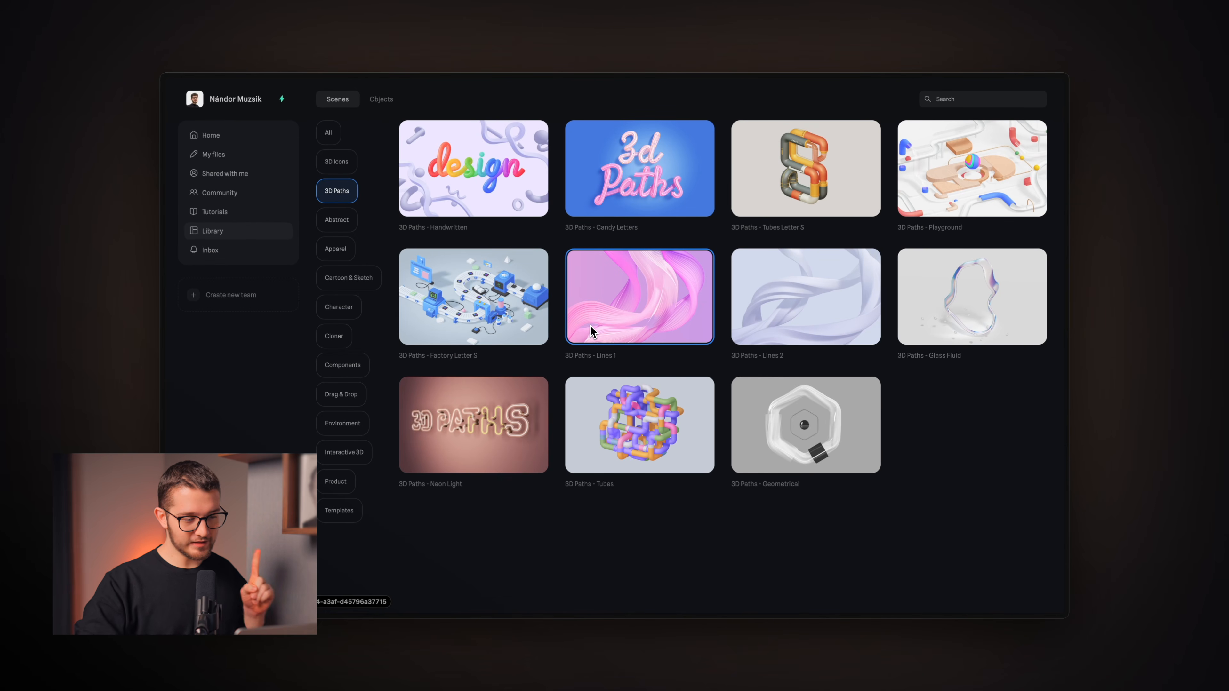
left_click(480, 302)
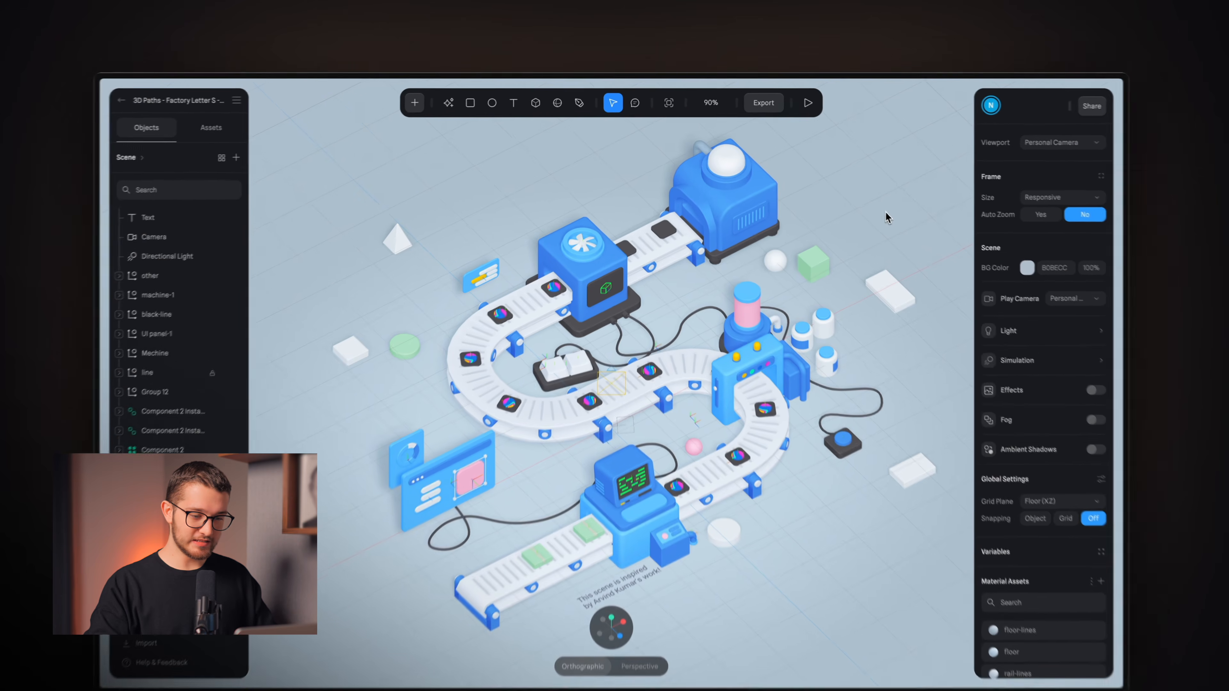
- Examine the factory conveyor scene and its machines from different angles and at different zoom levels
left_click_drag(856, 197, 802, 183, "alt")
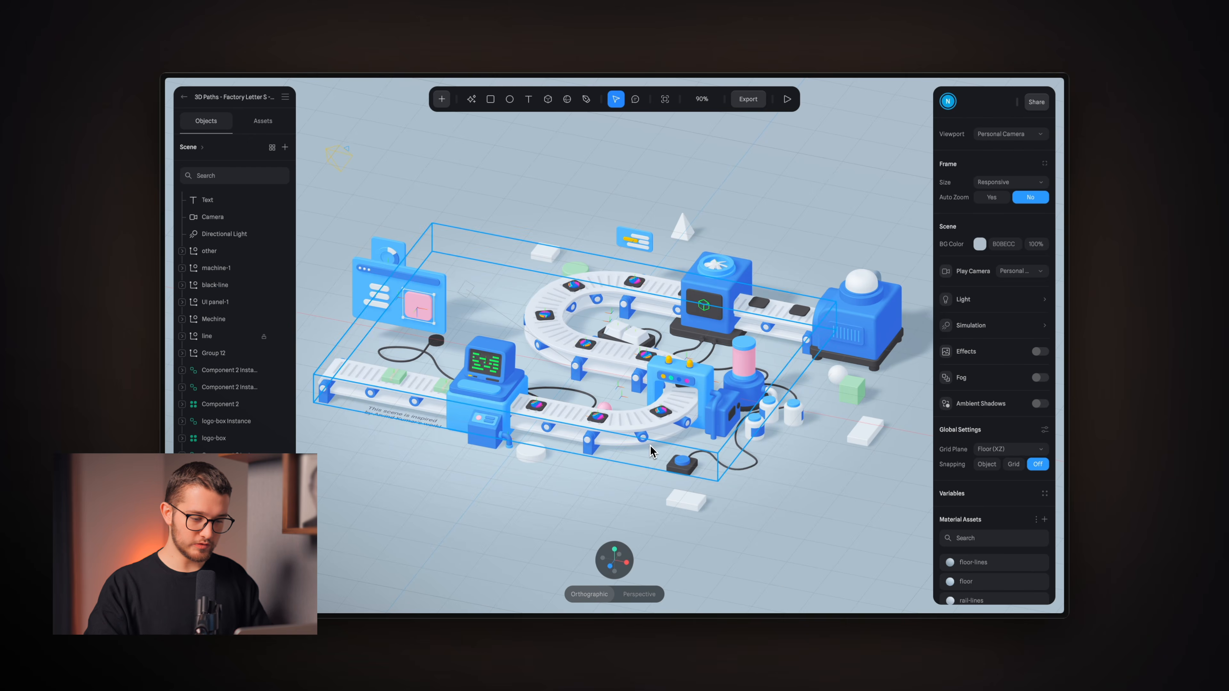
scroll(634, 306, "up", 5)
scroll(635, 306, "up", 3)
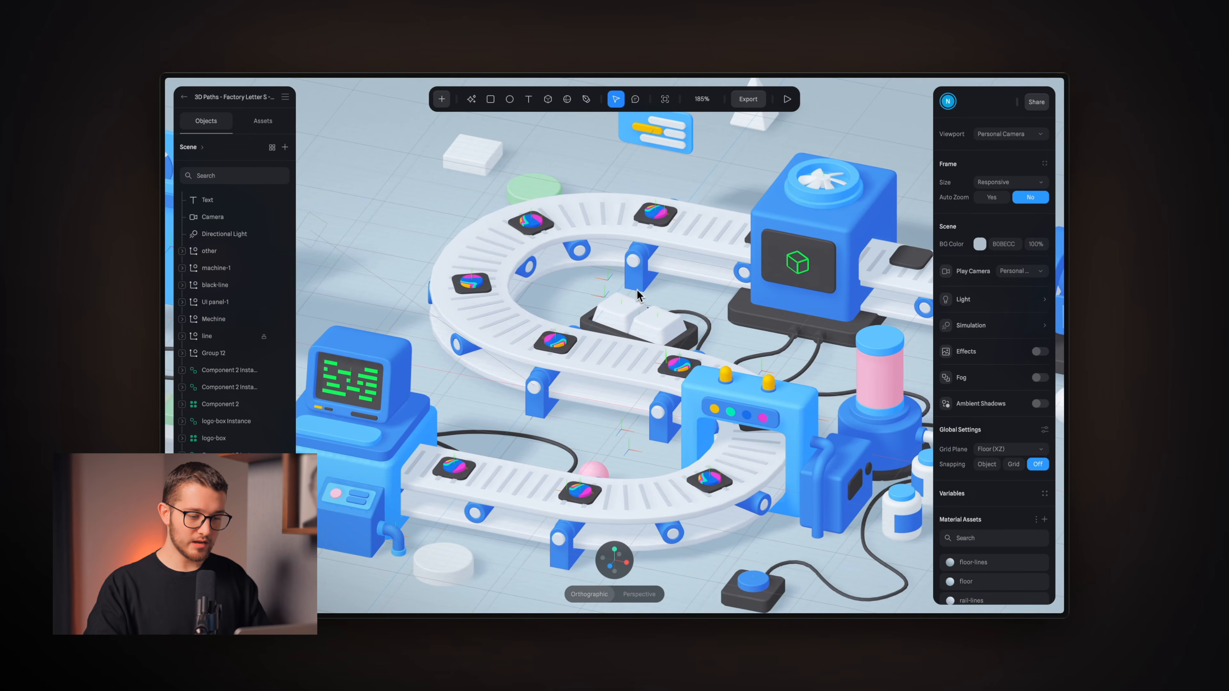
scroll(639, 292, "down", 5)
scroll(639, 292, "up", 2)
scroll(640, 290, "up", 3)
scroll(639, 290, "down", 8)
scroll(640, 290, "up", 6)
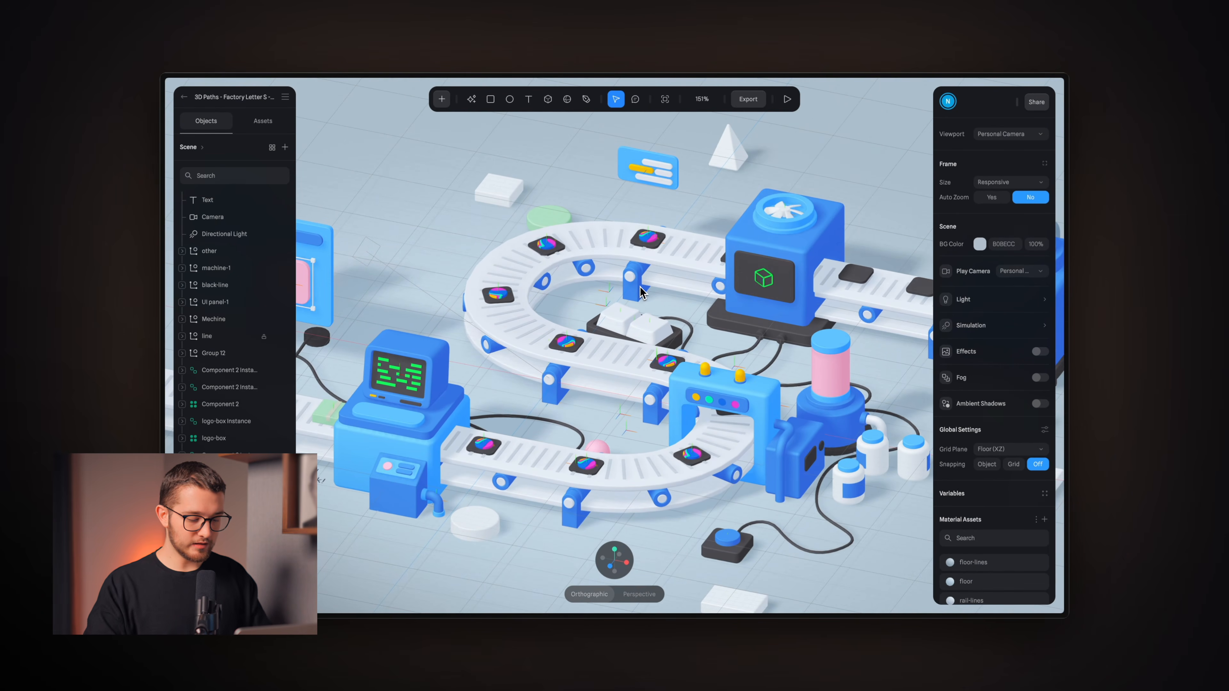
scroll(640, 292, "down", 3)
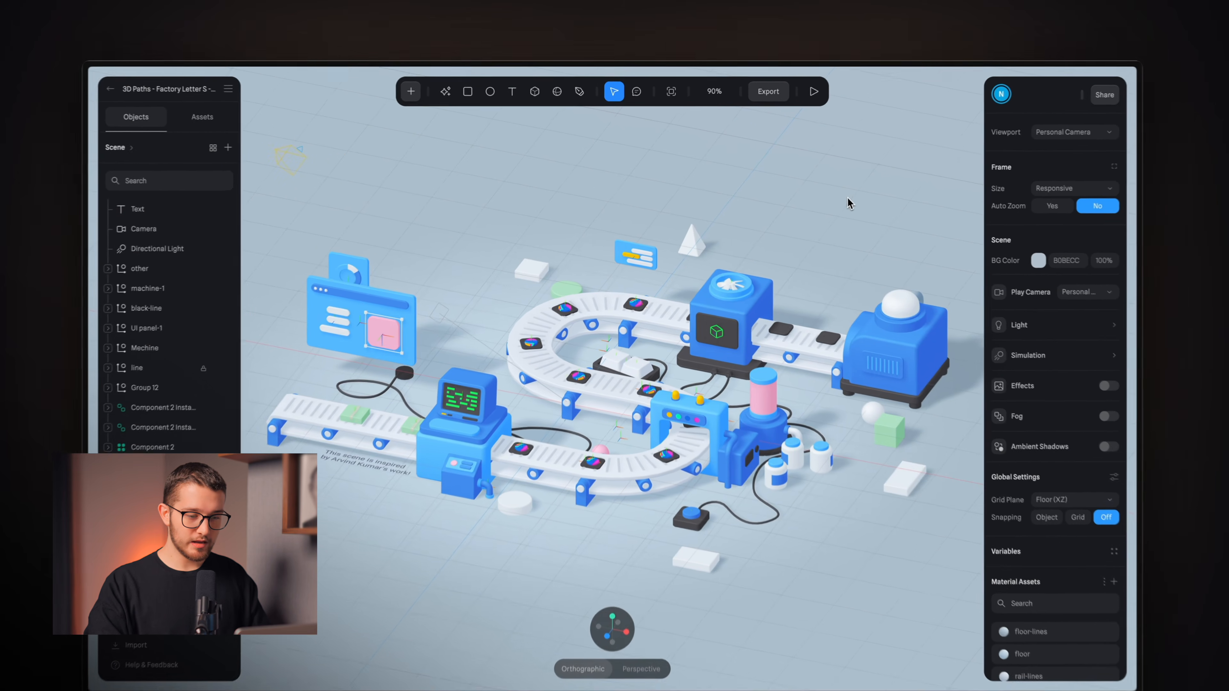
left_click_drag(817, 191, 803, 224, "alt")
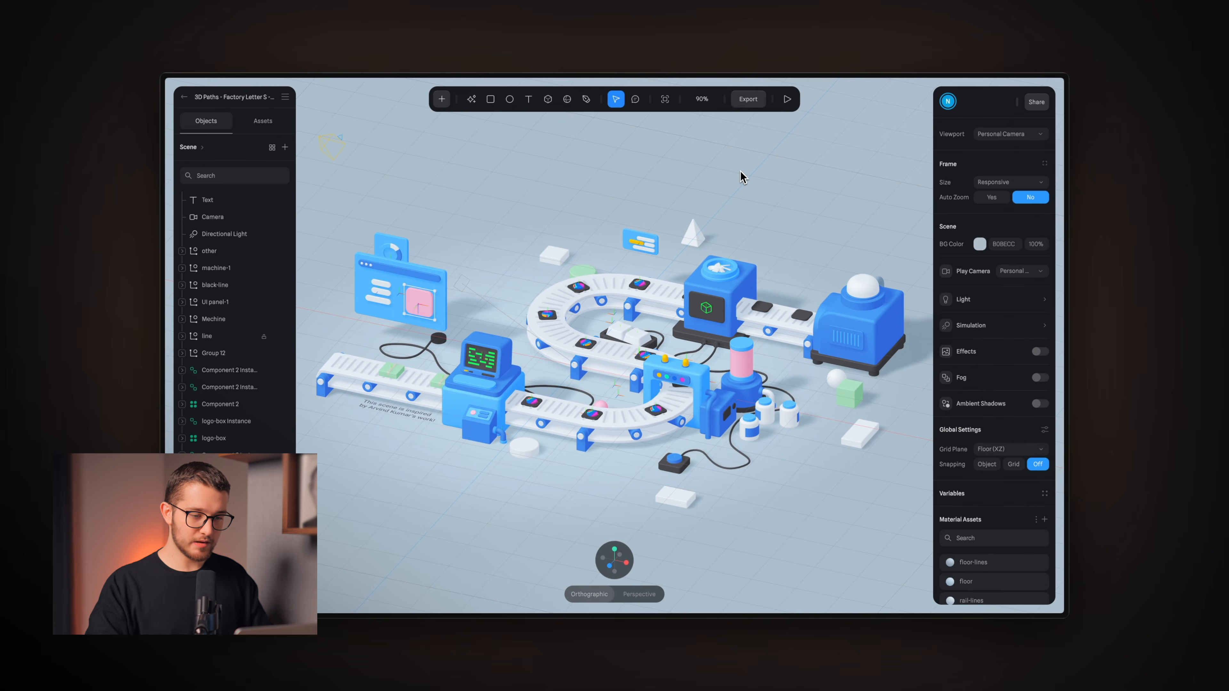
middle_click_drag(740, 171, 787, 204)
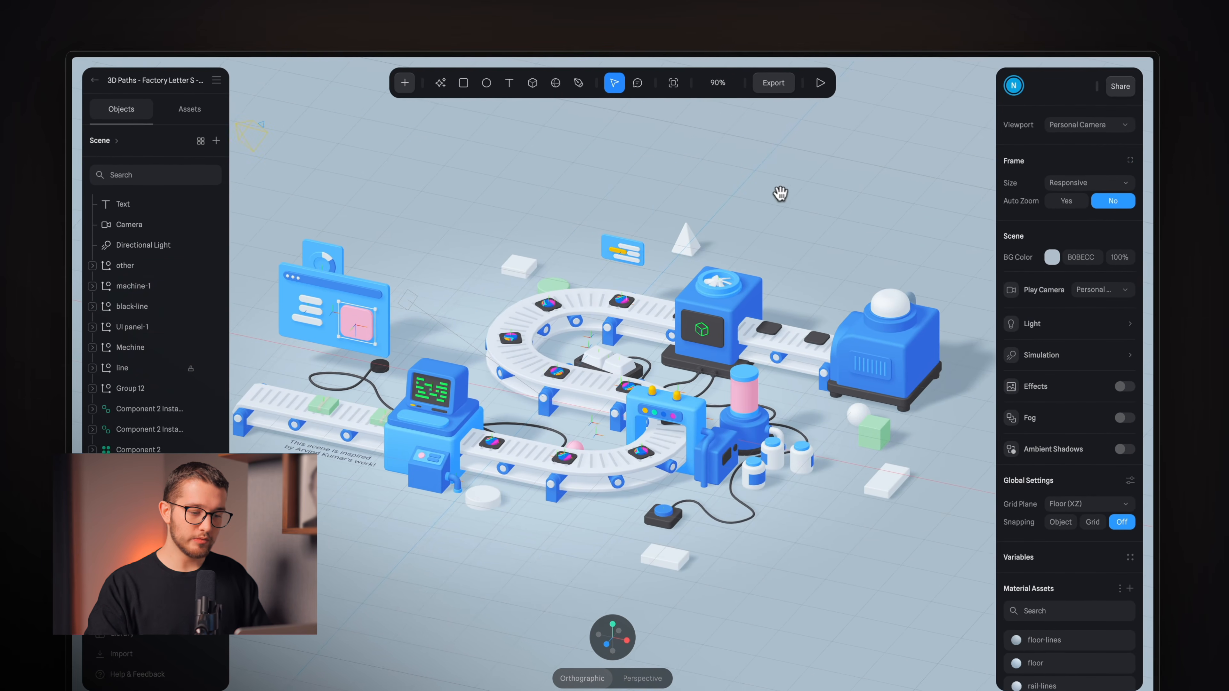
scroll(643, 351, "up", 5)
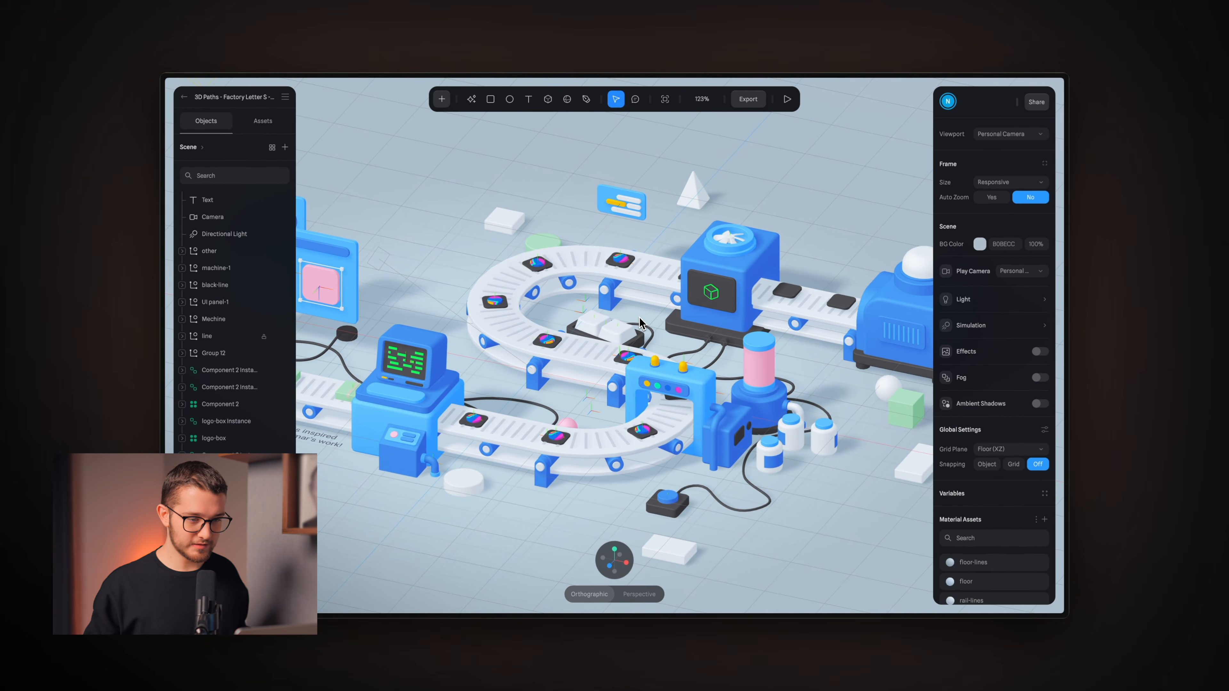
scroll(640, 318, "left", 1)
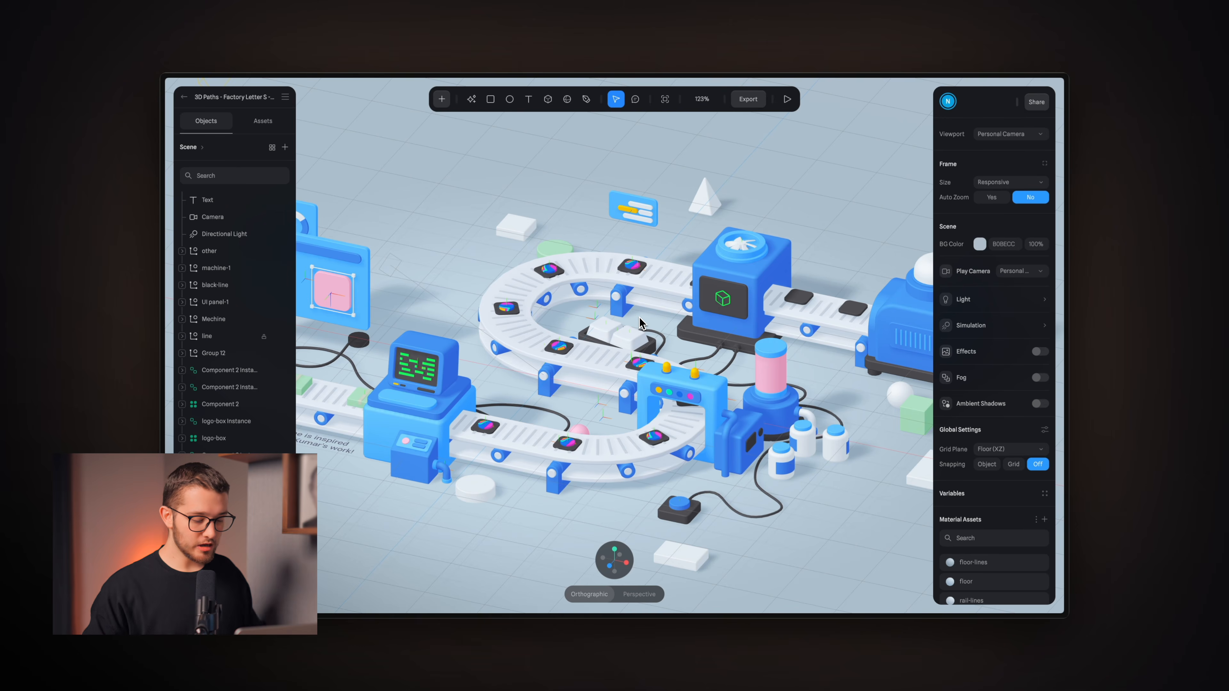
- Switch to the Framer project "Spline x Framer - Community" and review its home page in preview, from the hero to the feature cards
key("ctrl+Tab")
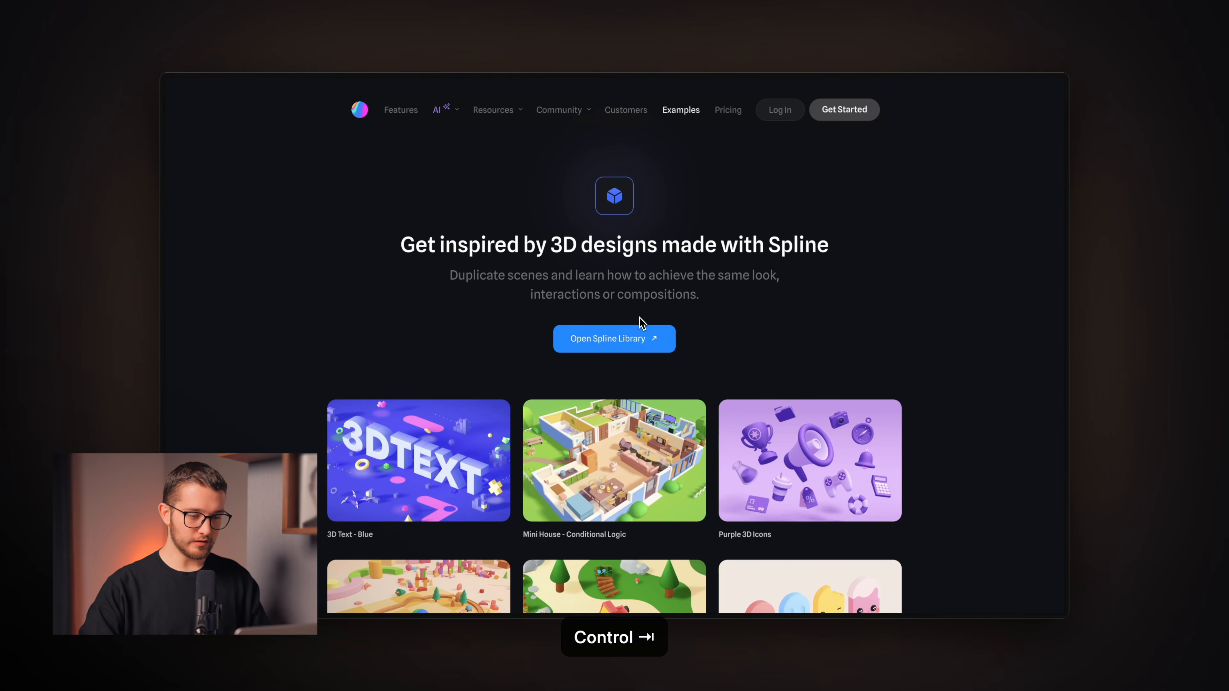
key("ctrl+Tab")
key("ctrl+Tab")
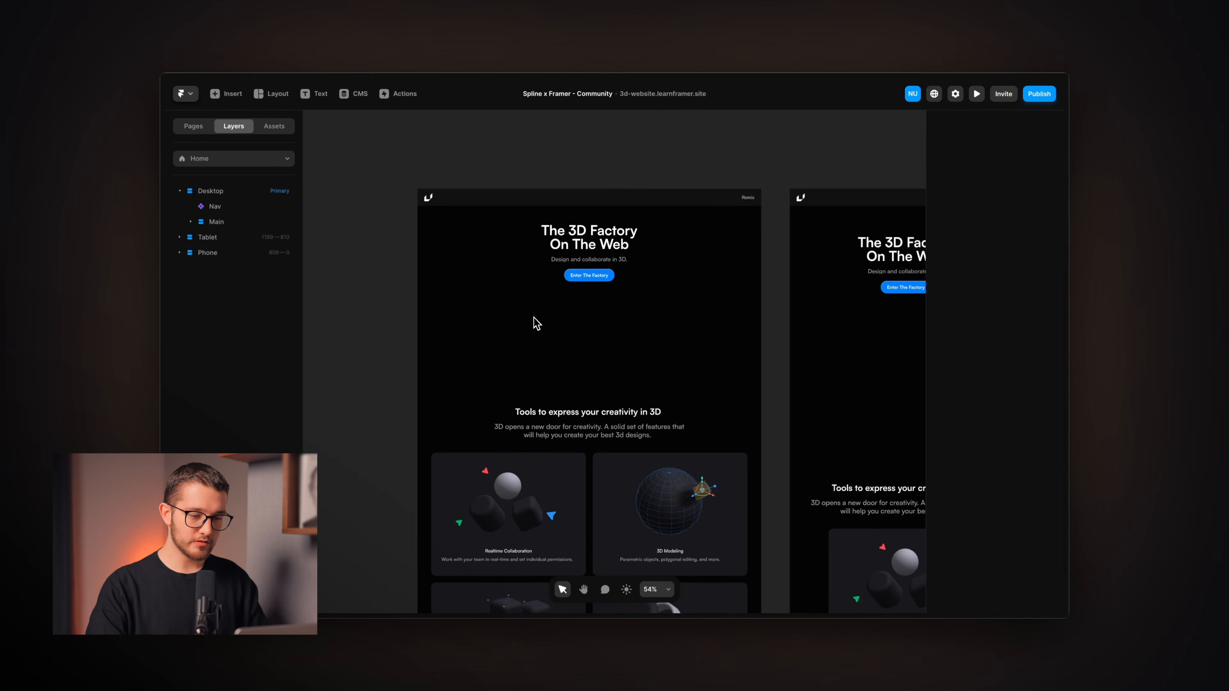
scroll(535, 321, "up", 2, "ctrl")
key("super+p")
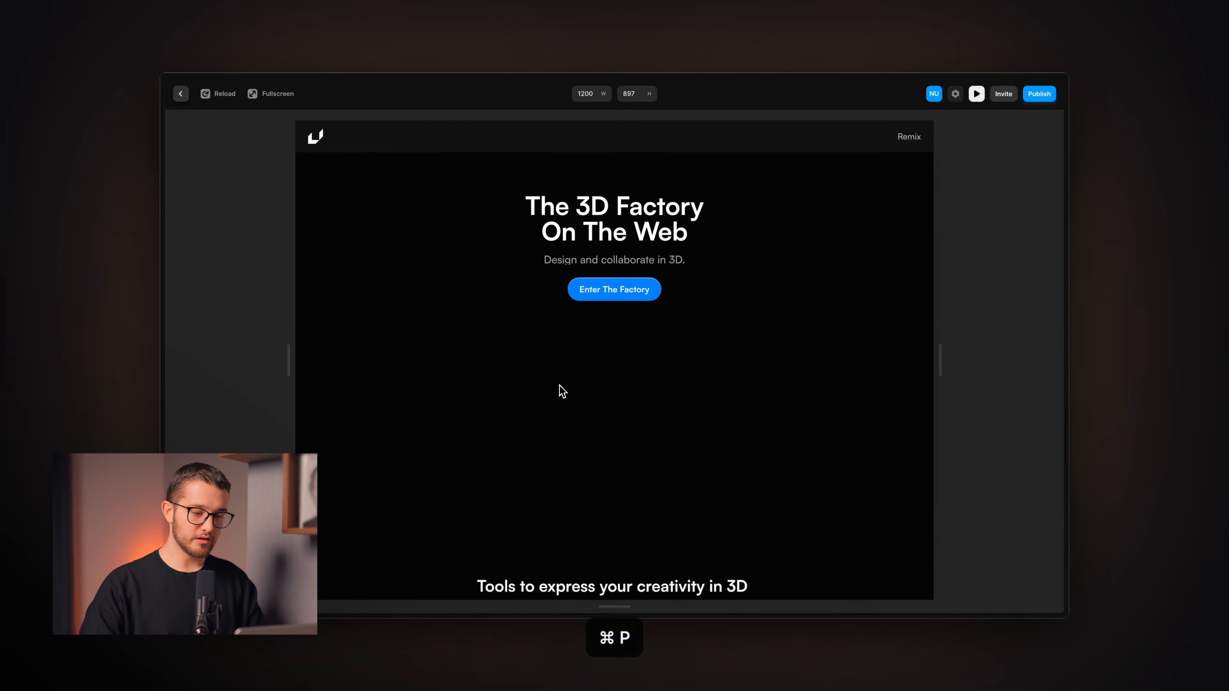
scroll(562, 390, "down", 2)
scroll(561, 390, "down", 10)
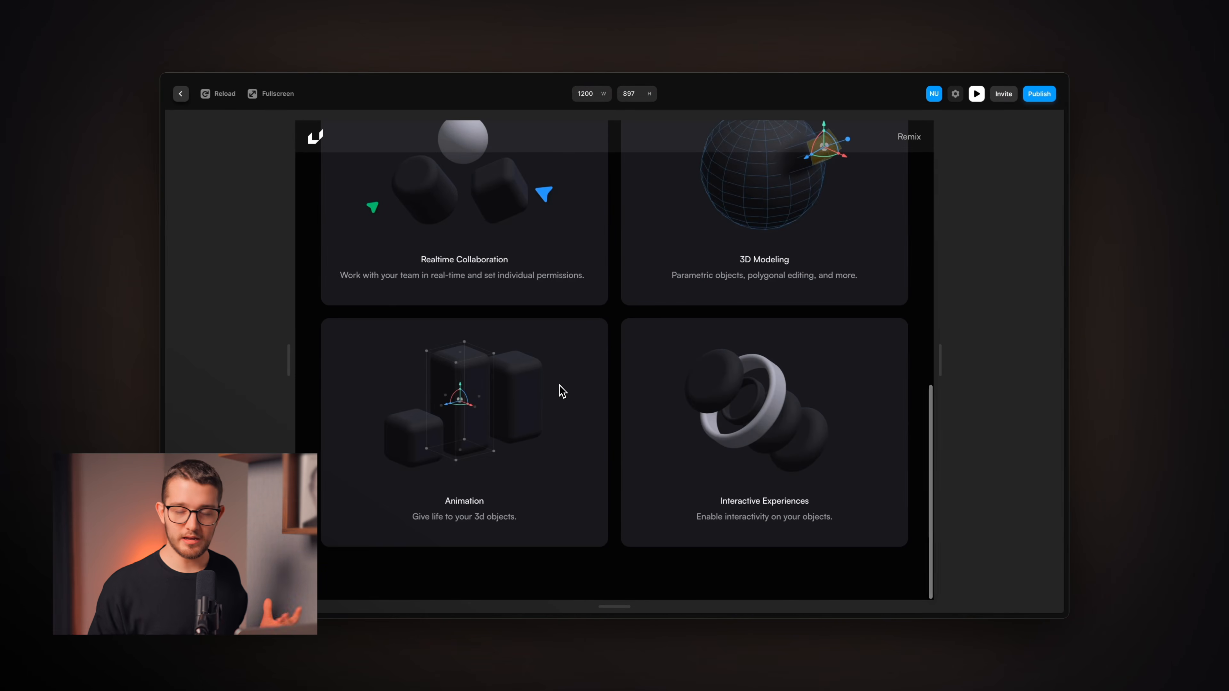
scroll(562, 390, "up", 12)
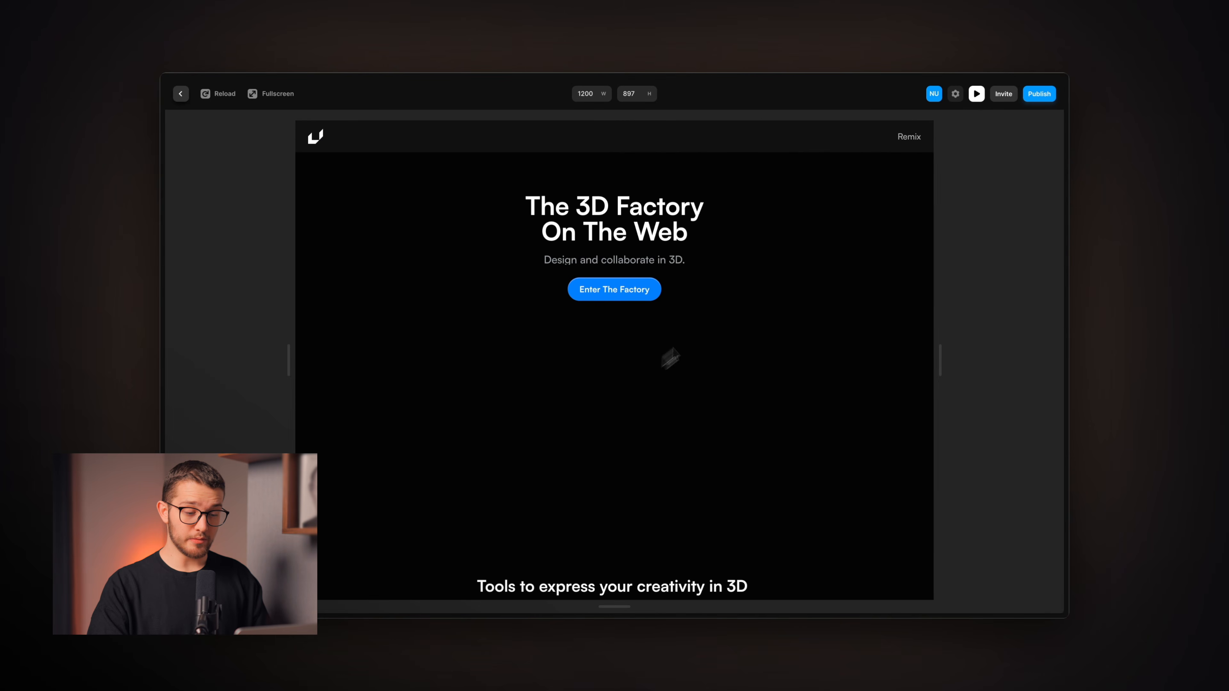
key("Escape")
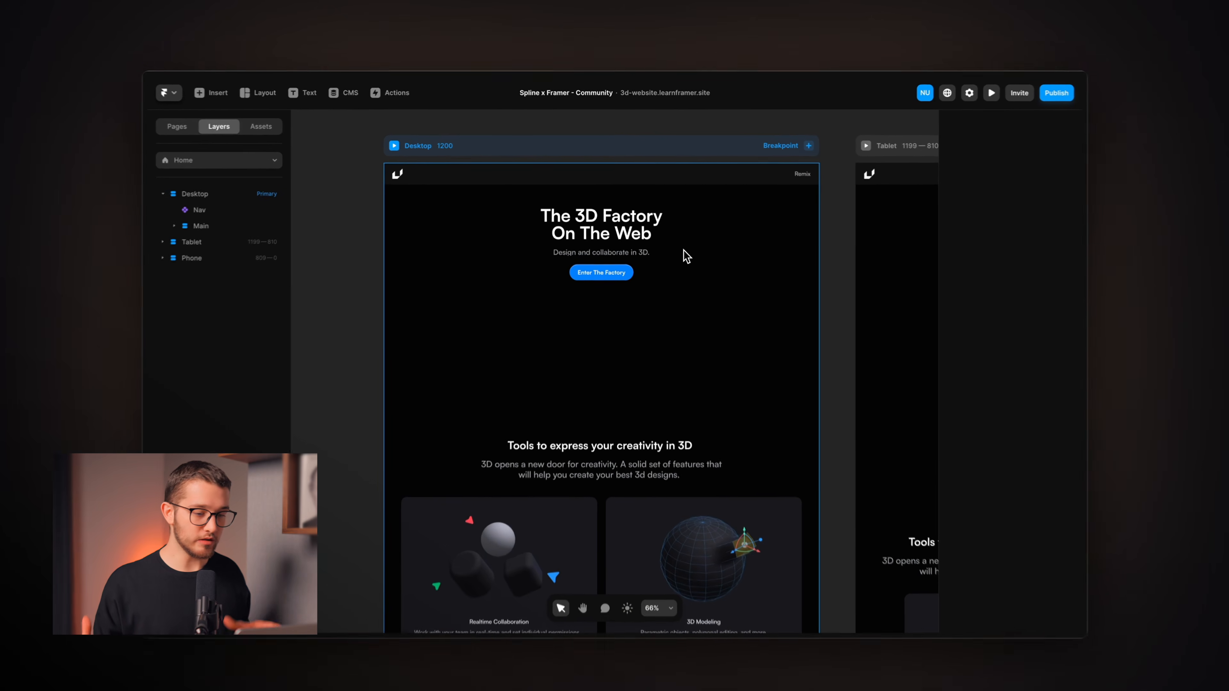
- Return to the factory scene in Spline and set the scene's background color to 050505
key("ctrl")
key("ctrl+Tab")
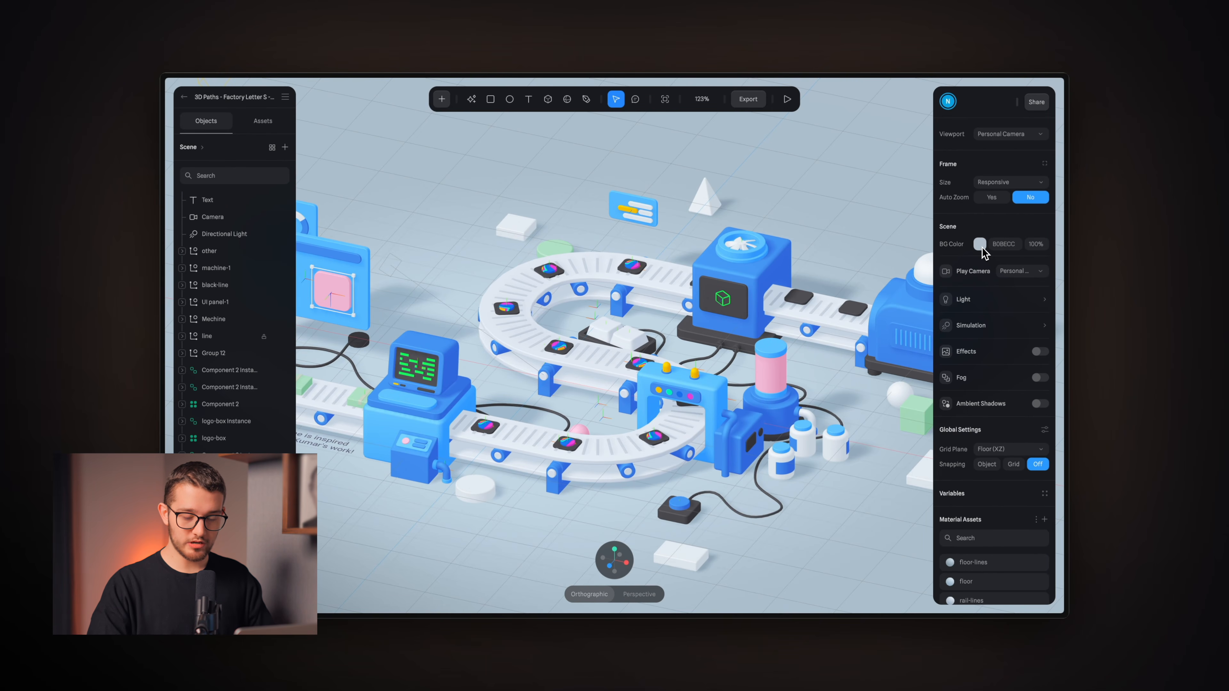
left_click(997, 246)
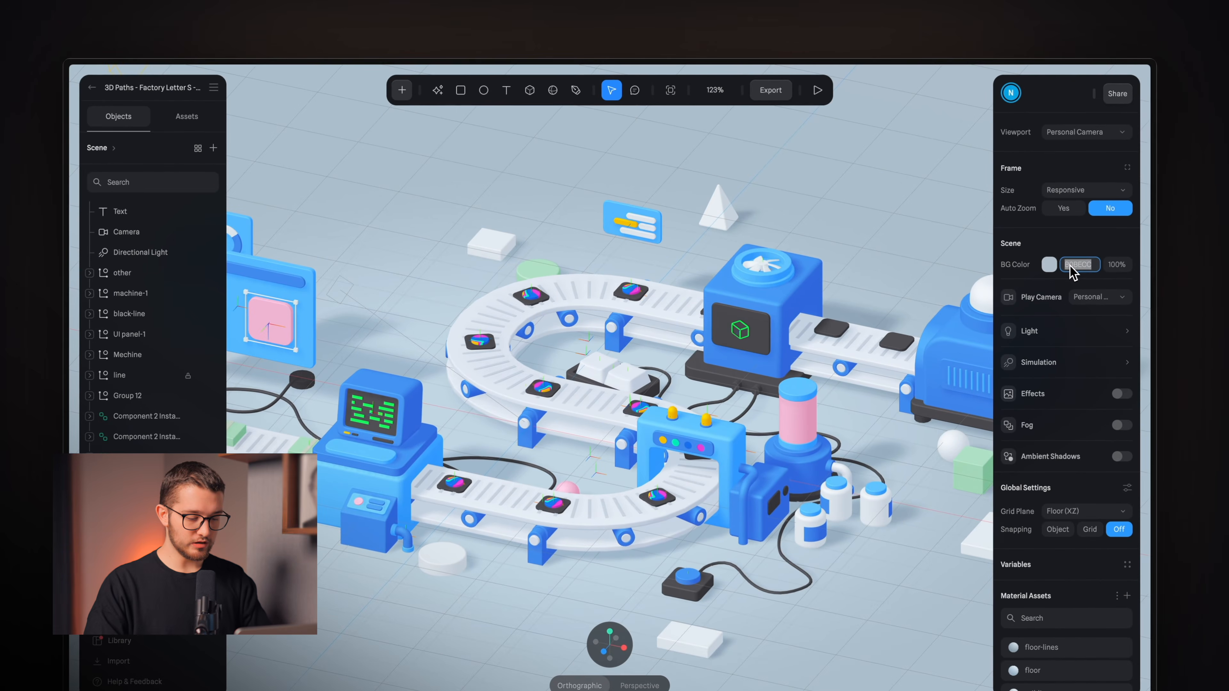
type("0f0505")
key("Return")
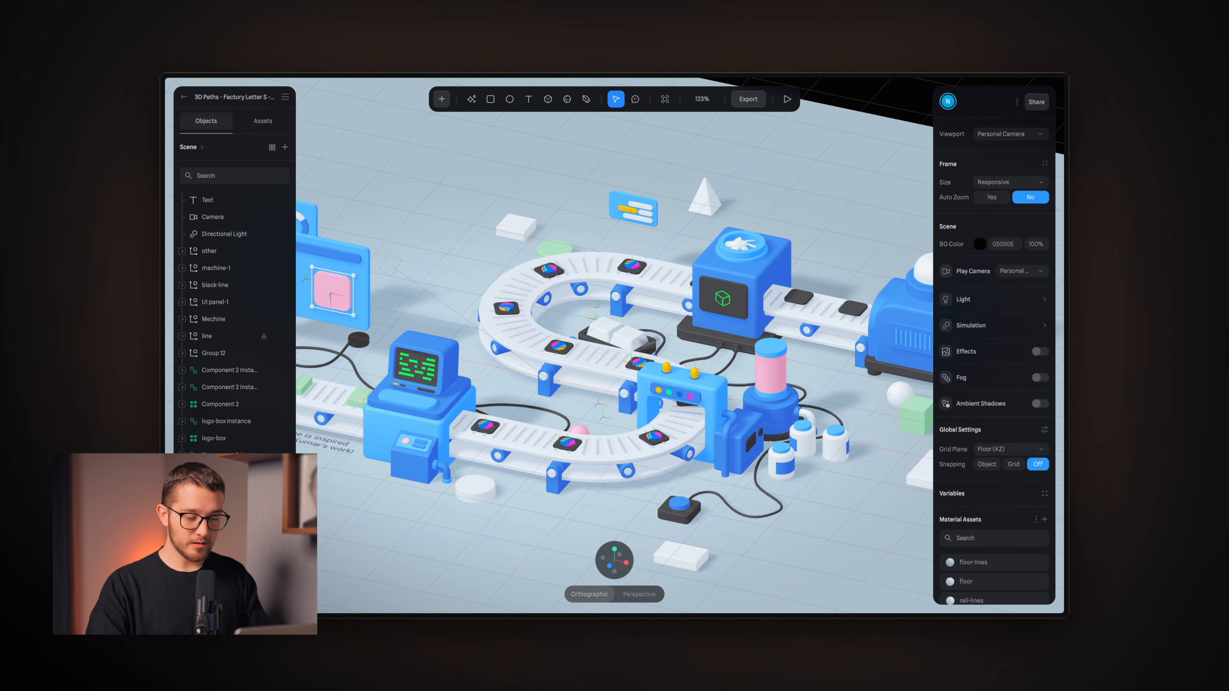
- Delete the floor object beneath the factory conveyor
scroll(605, 349, "down", 4)
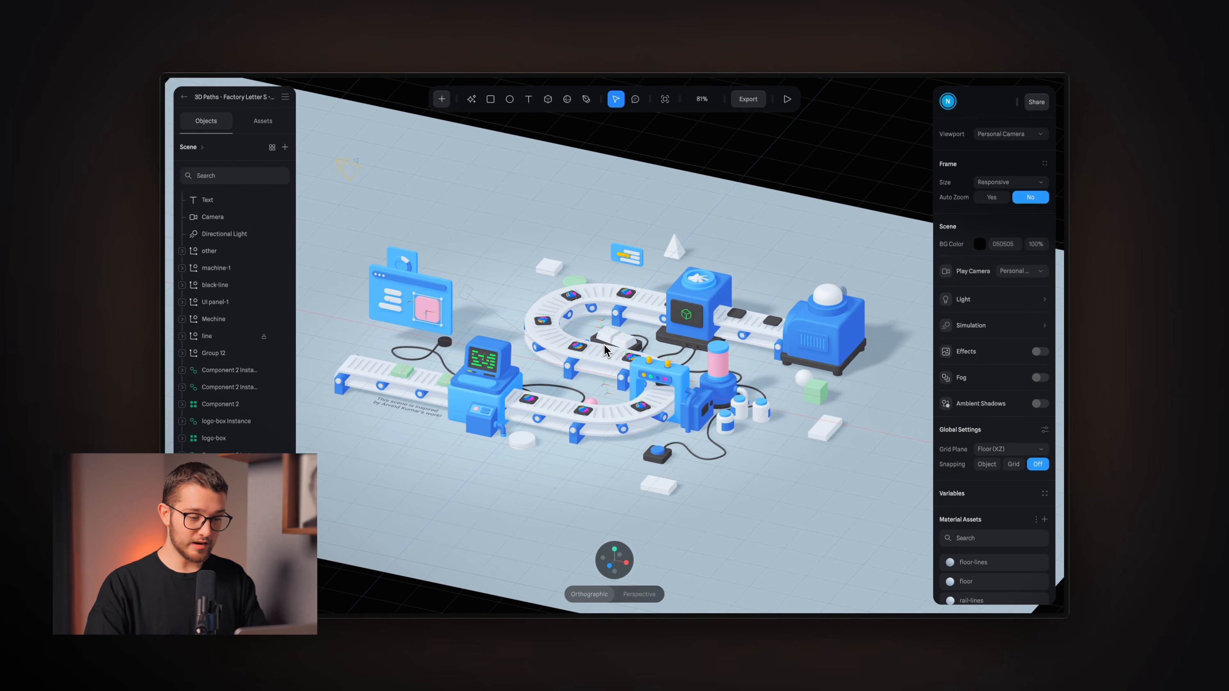
scroll(605, 349, "down", 4)
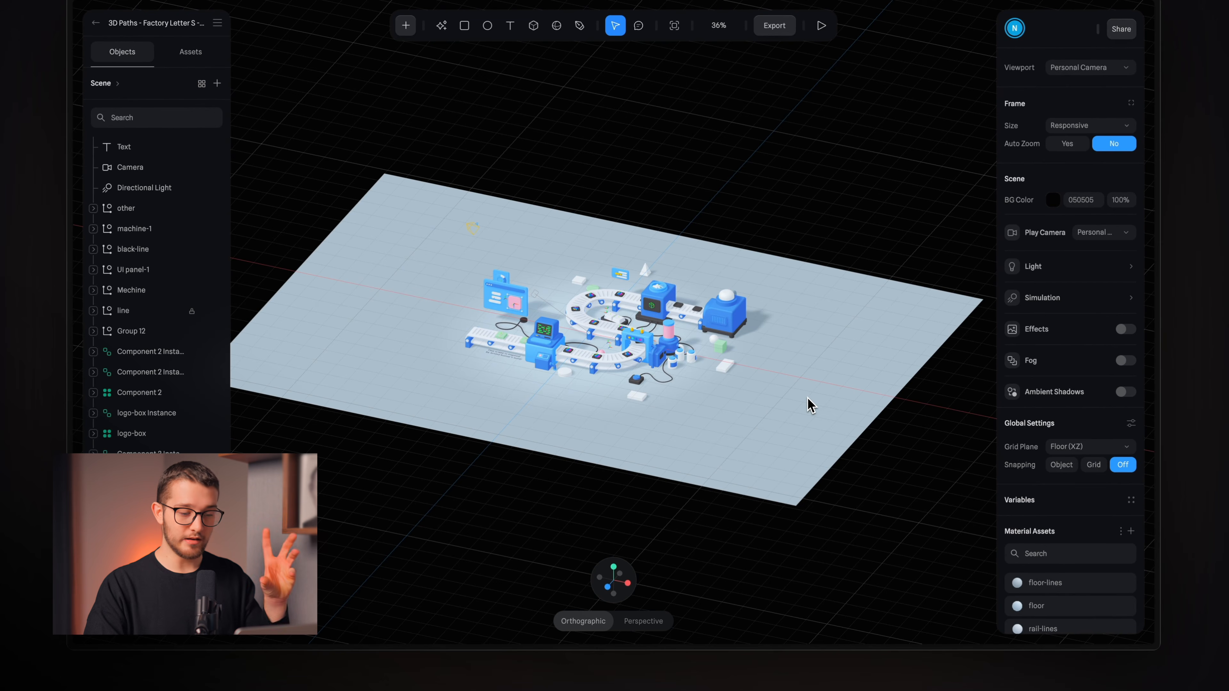
scroll(810, 405, "up", 2)
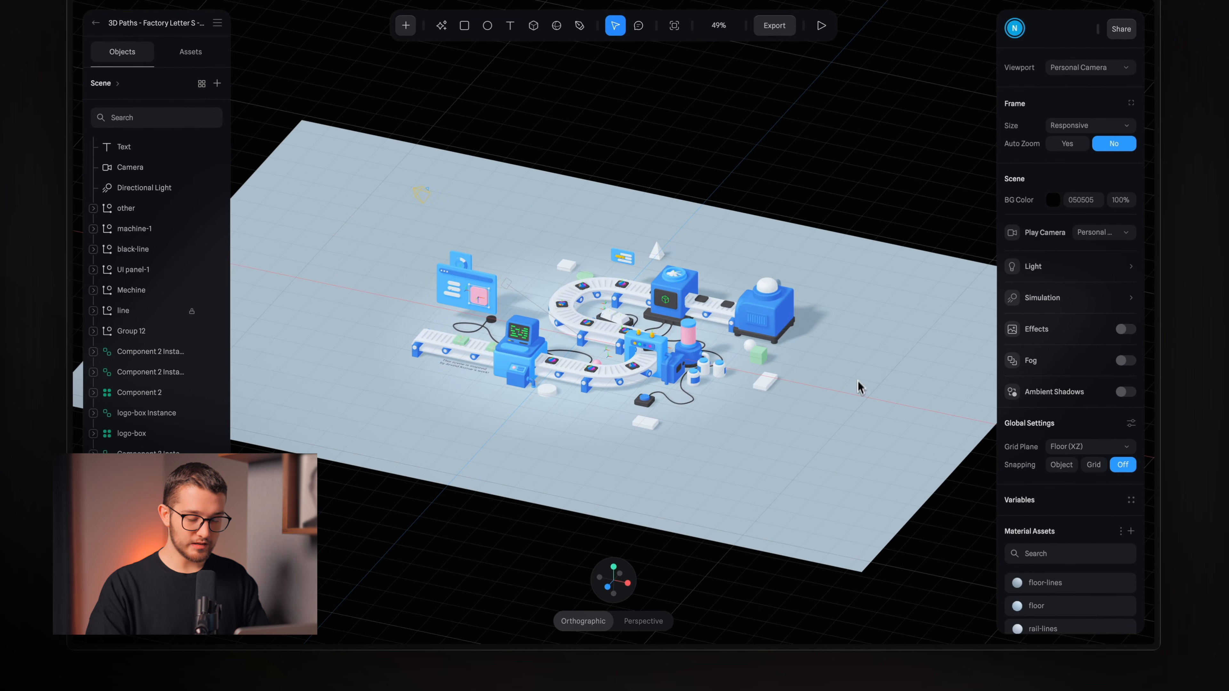
left_click(174, 538)
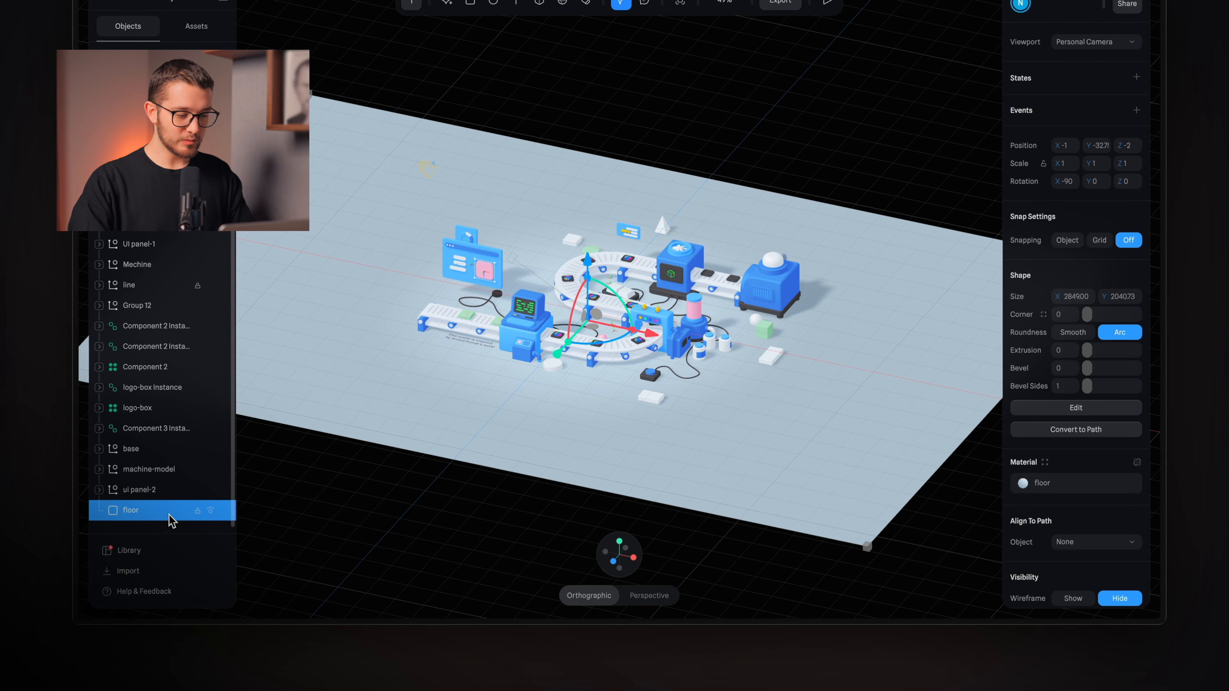
key("Delete")
- Delete the "line" group that forms the white floor grid around the factory
key("shift+0")
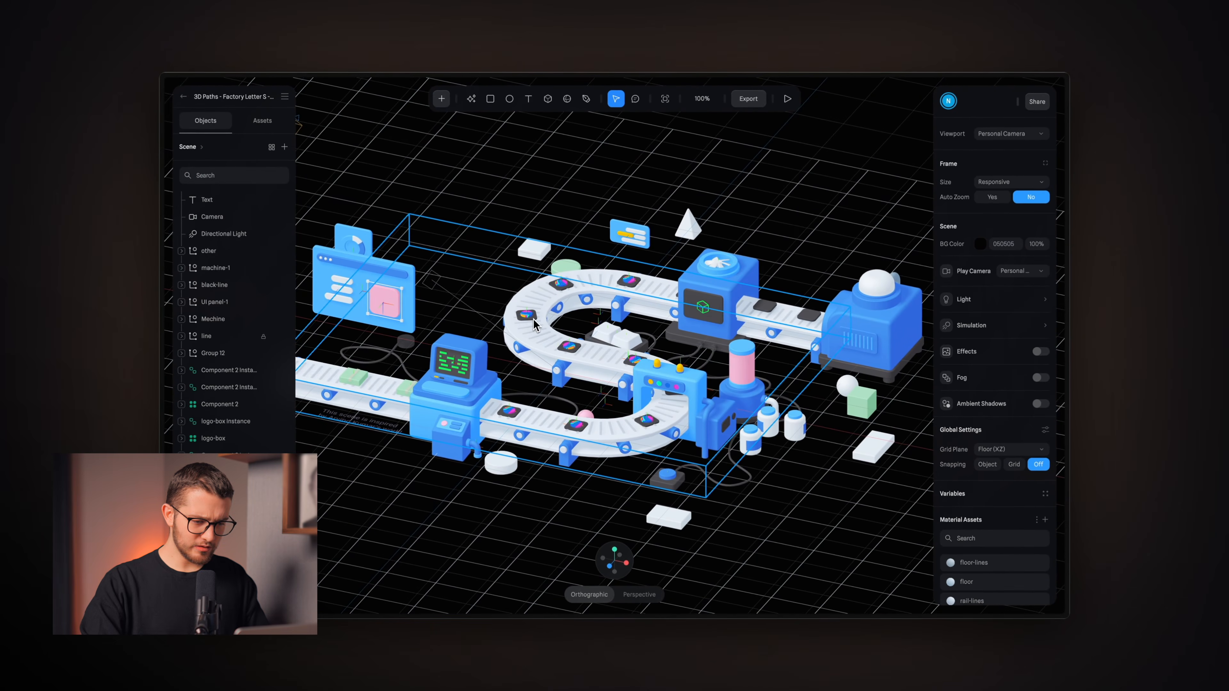
scroll(535, 324, "down", 5, "ctrl")
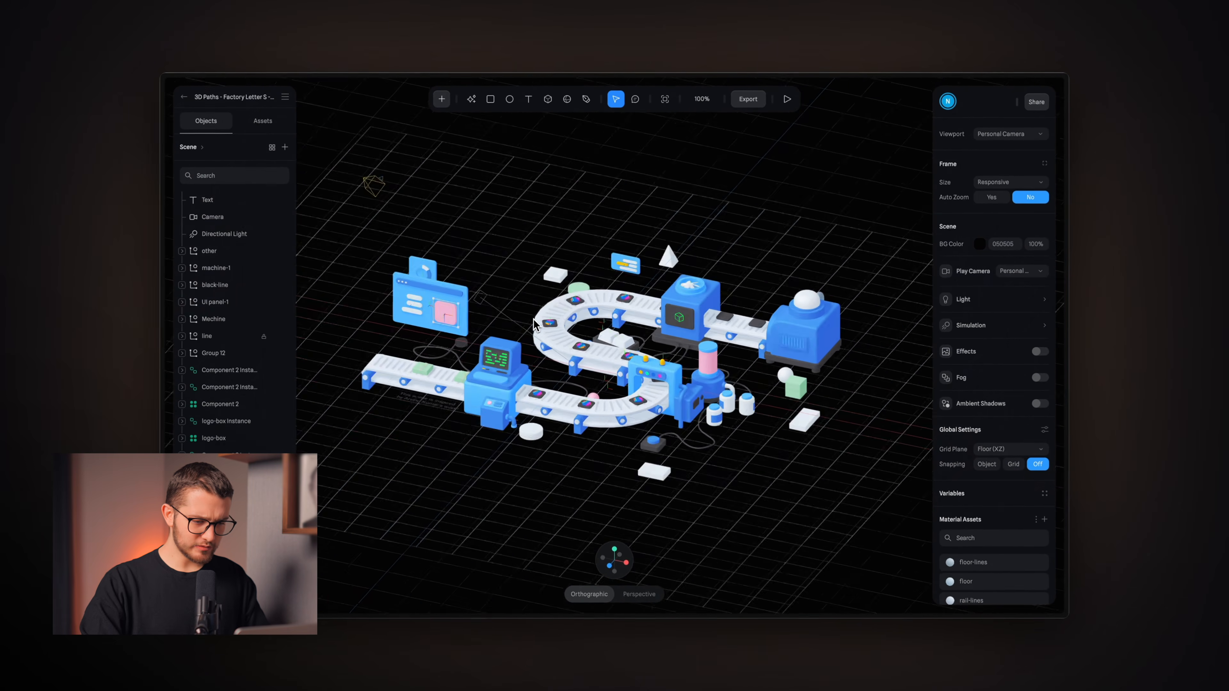
scroll(534, 324, "up", 8, "ctrl")
scroll(606, 277, "down", 5, "ctrl")
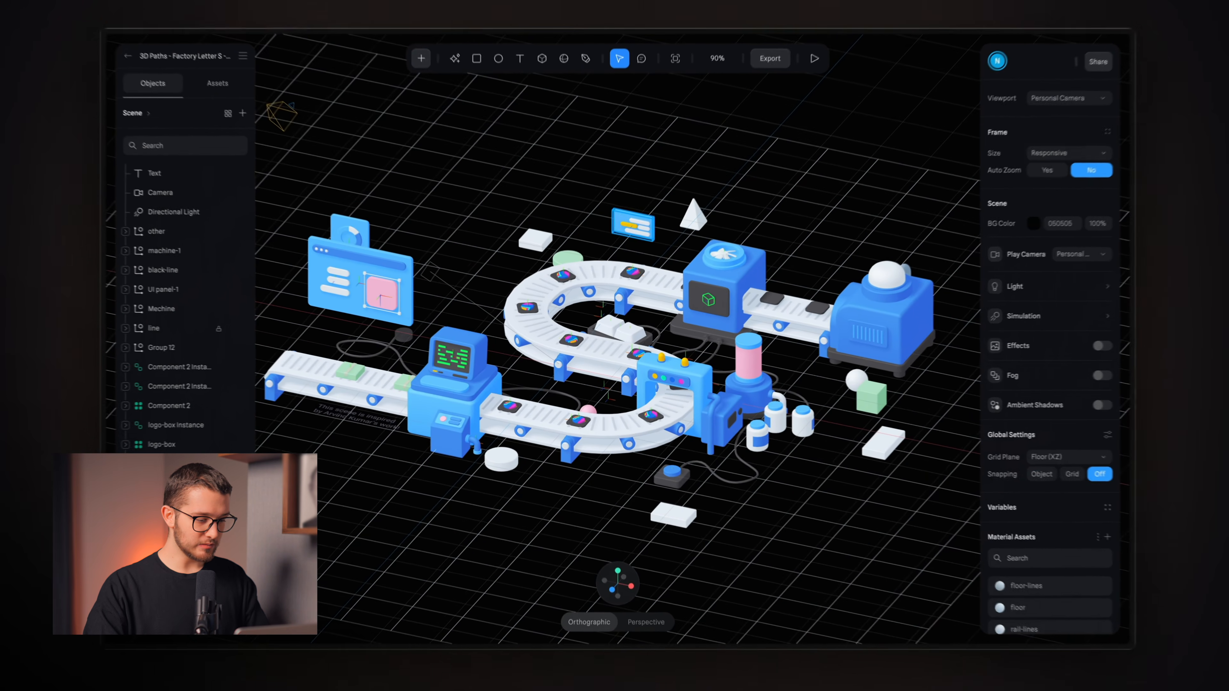
left_click(628, 244)
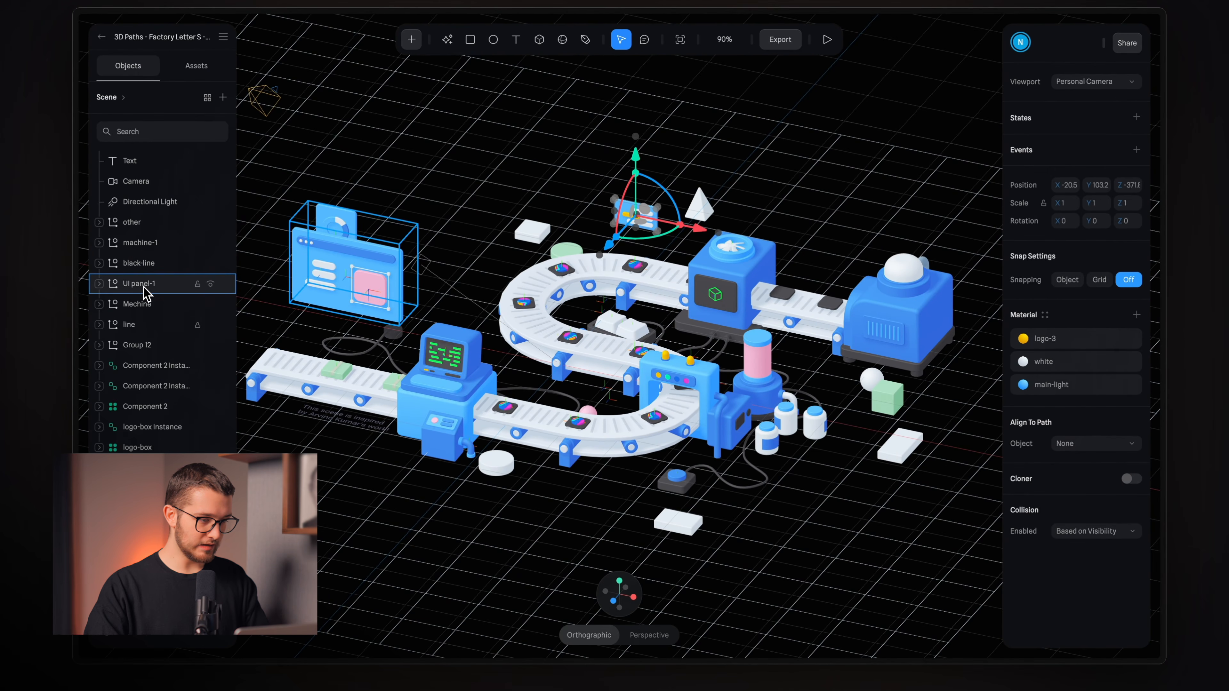
left_click(398, 544)
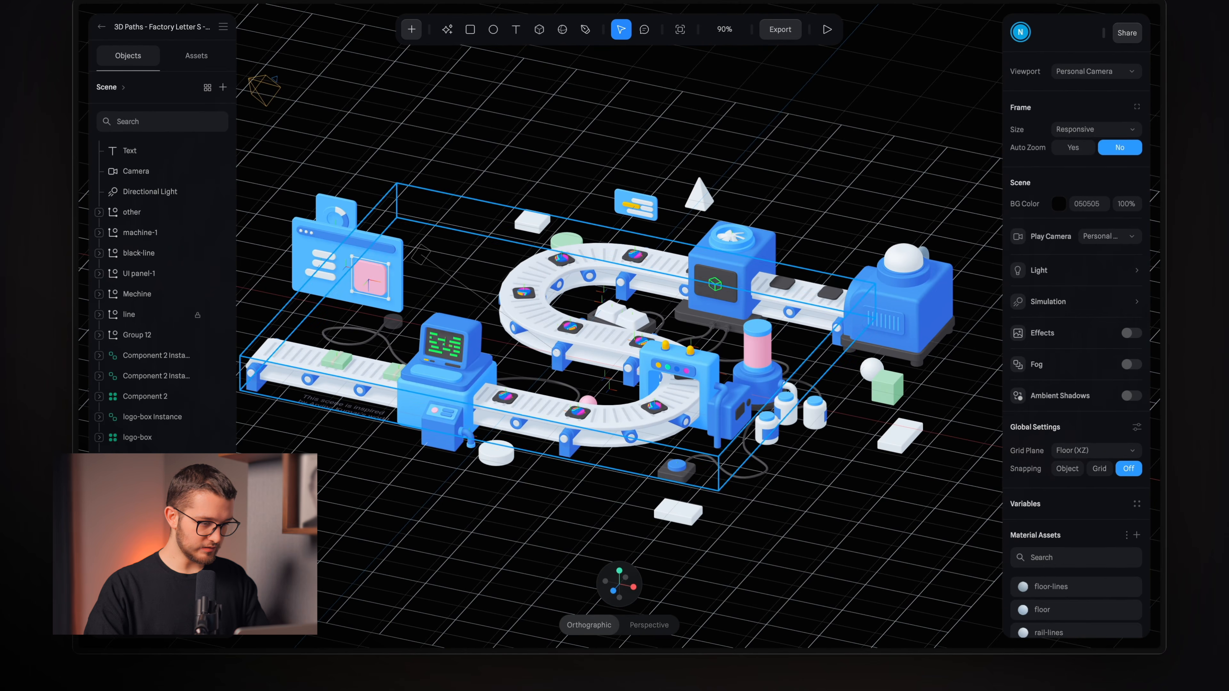
left_click(148, 315)
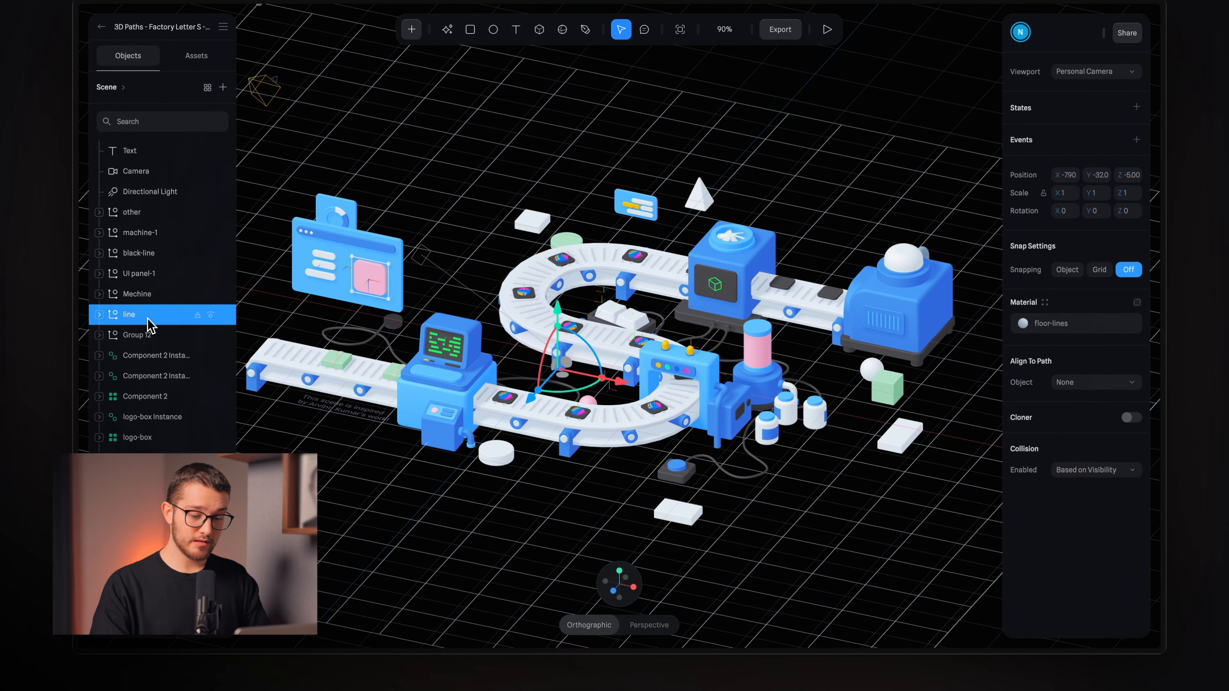
key("Delete")
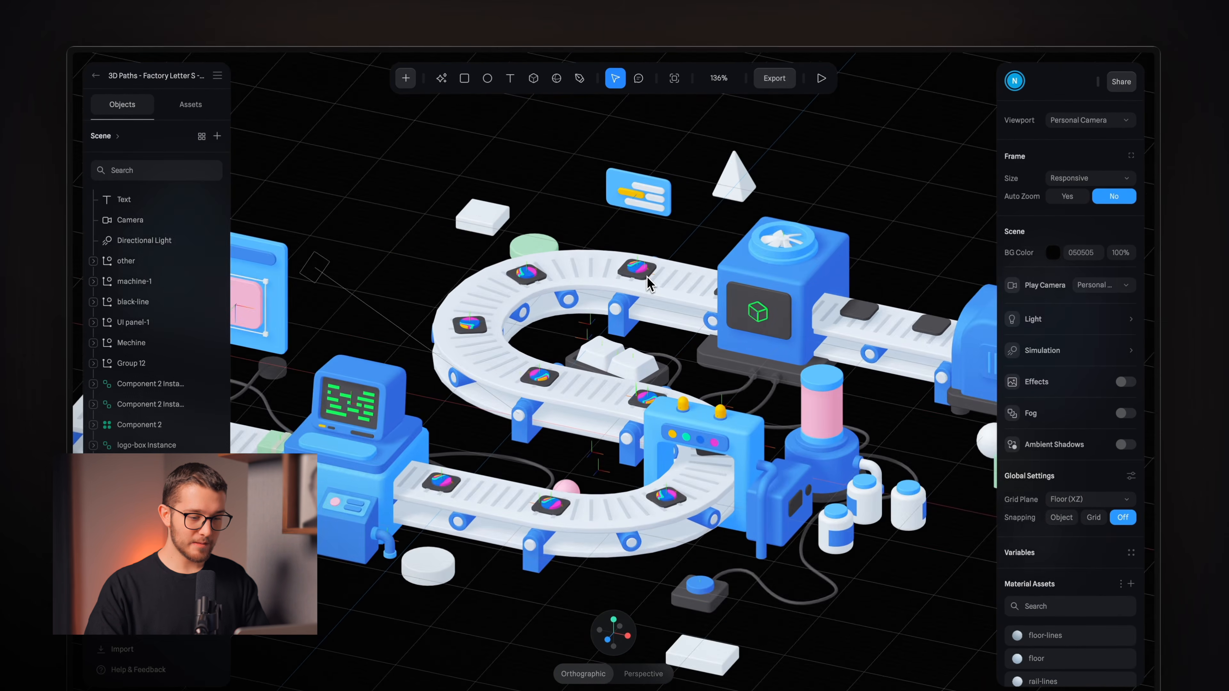
- Turn on fog for the factory scene and set the fog color to 050505
scroll(646, 279, "down", 5)
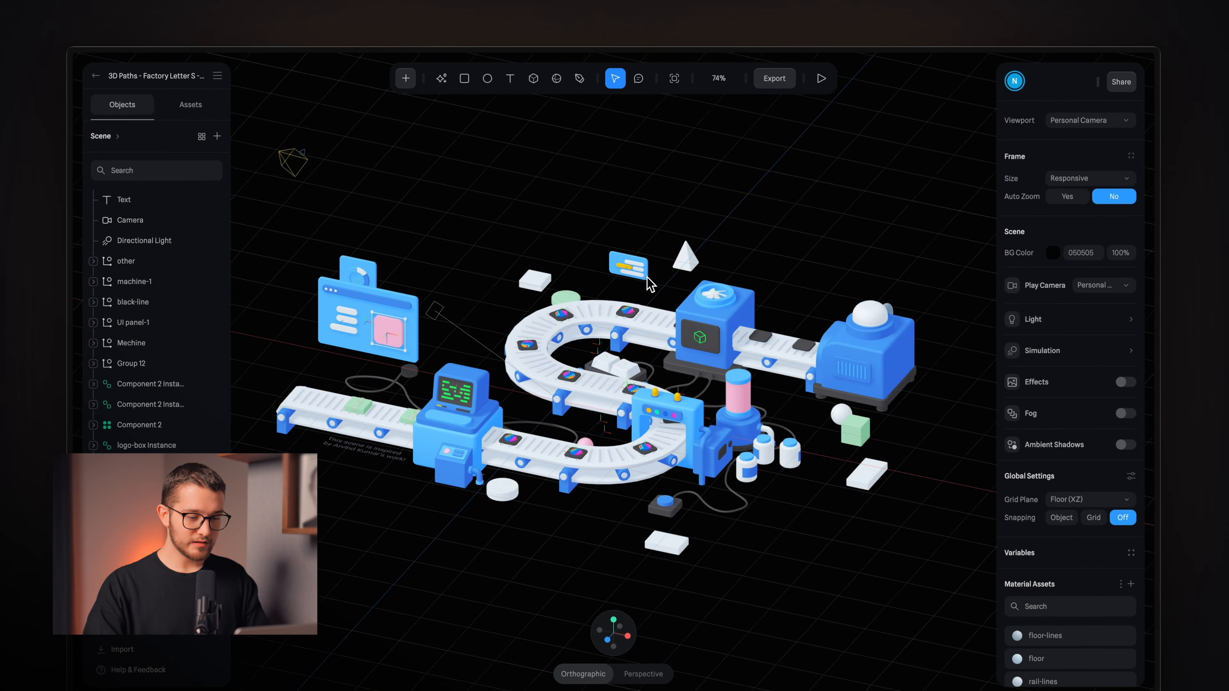
scroll(812, 241, "up", 5)
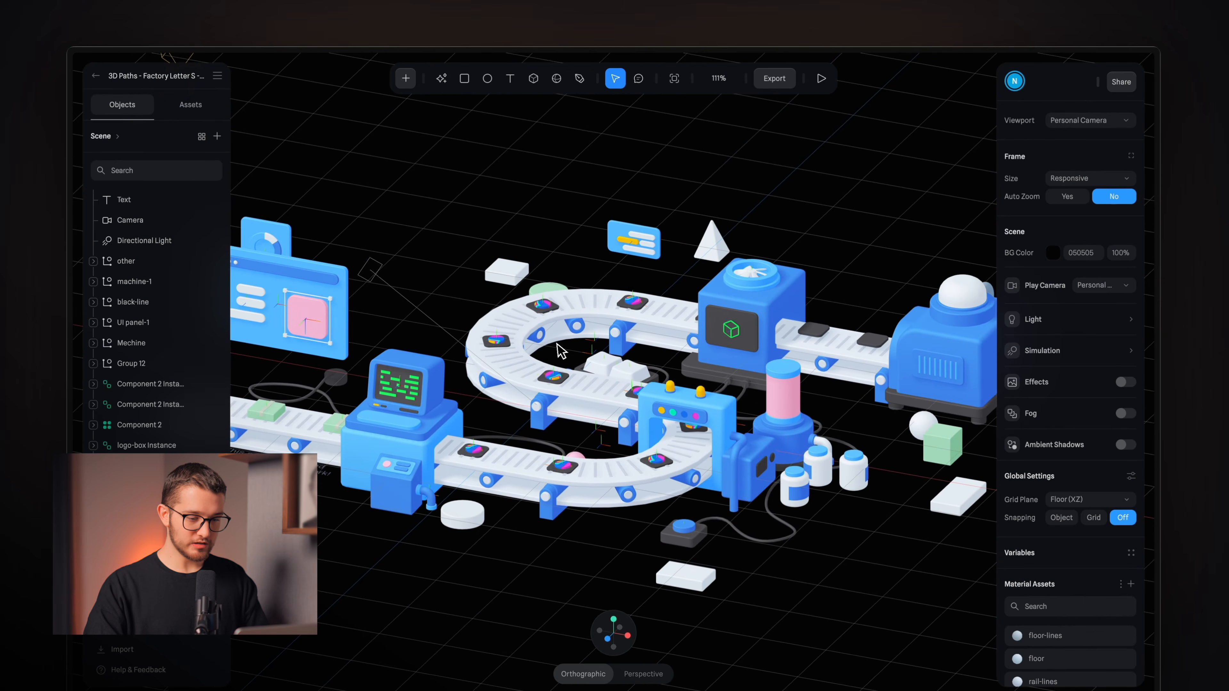
scroll(561, 349, "up", 3)
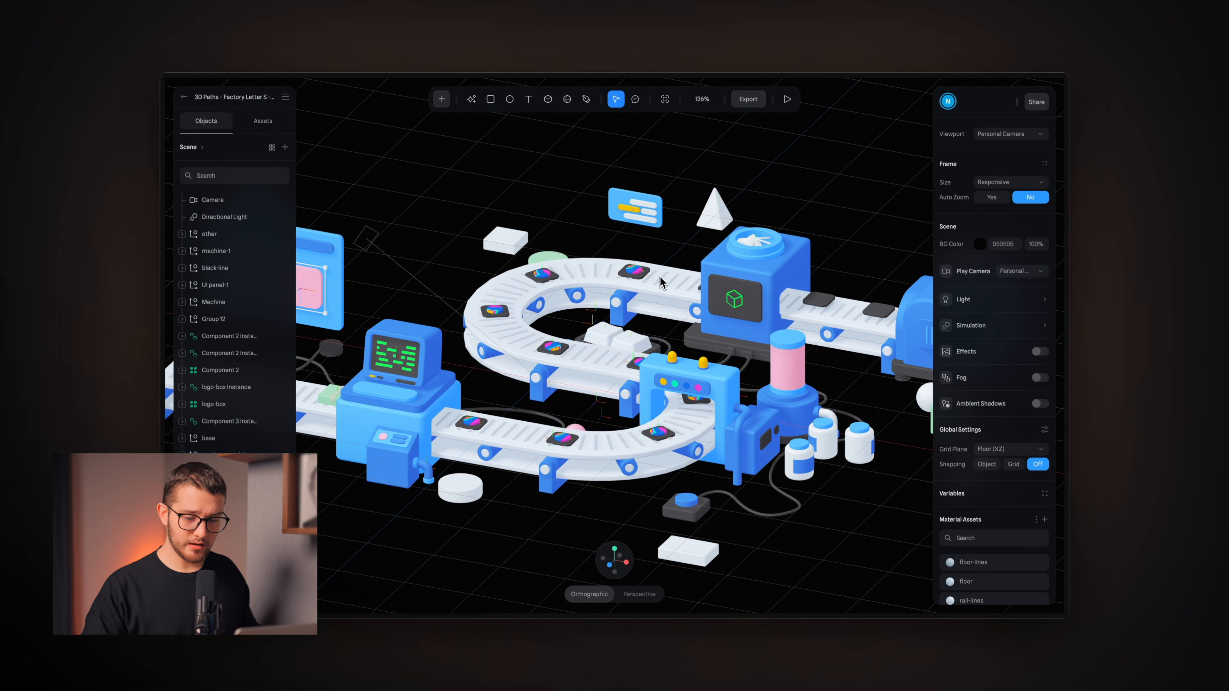
left_click(1000, 378)
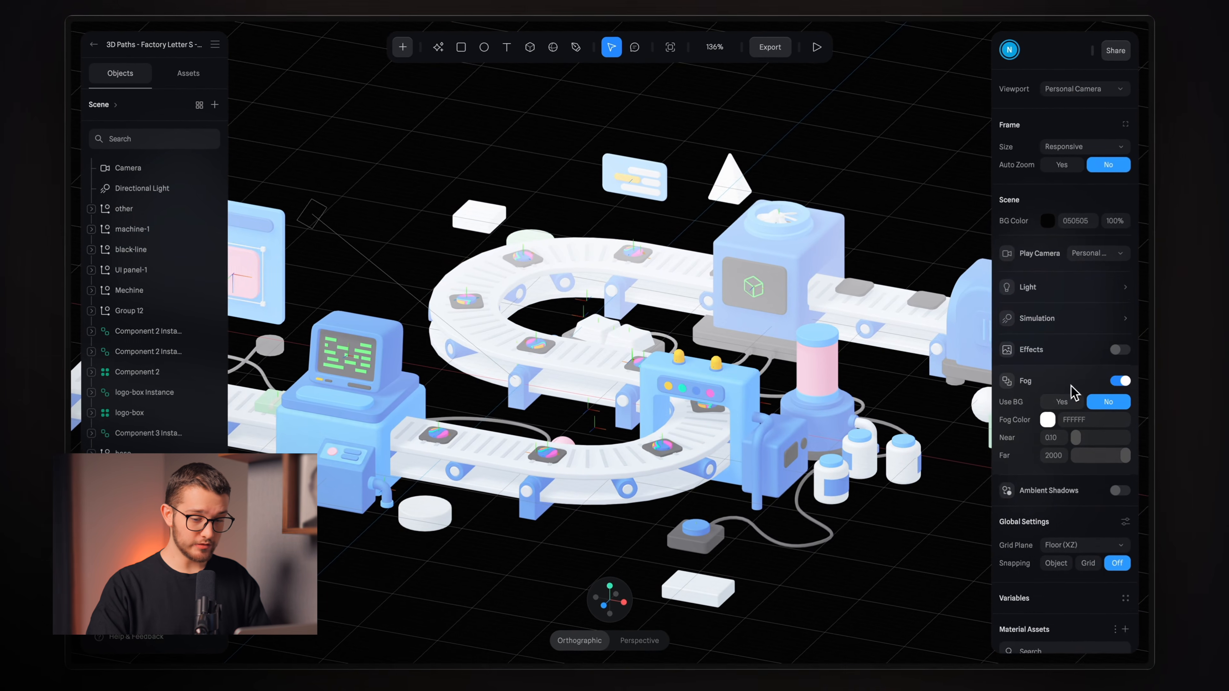
scroll(1071, 390, "down", 3)
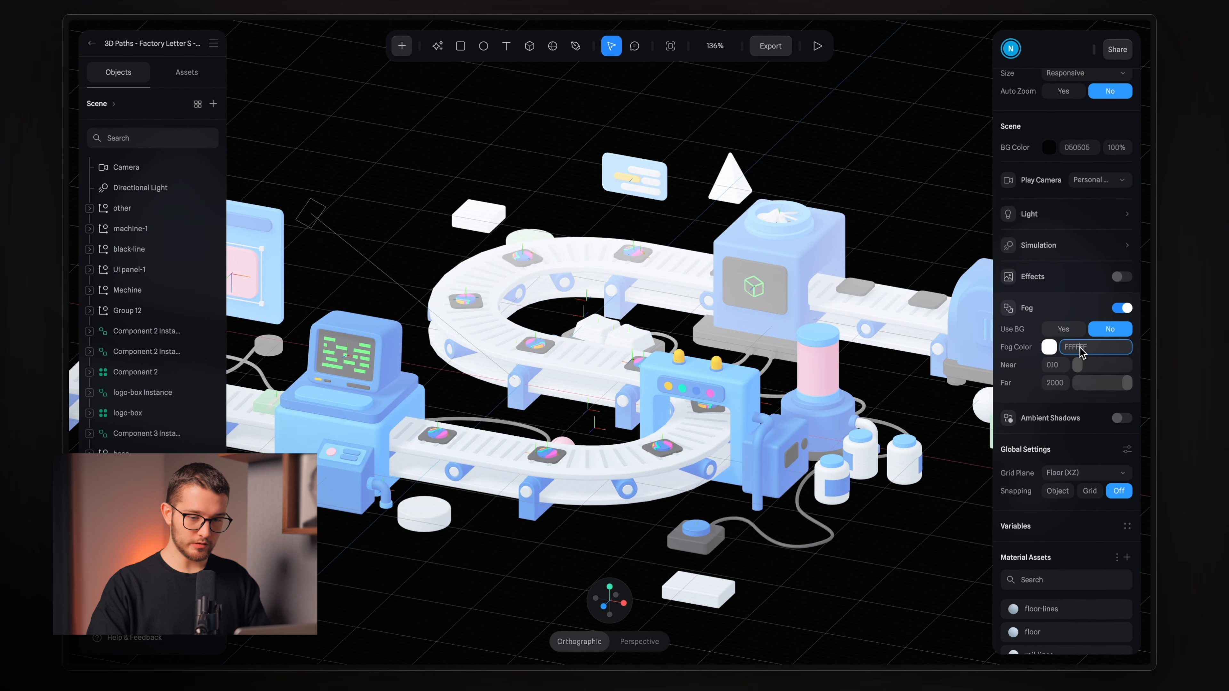
key("Return")
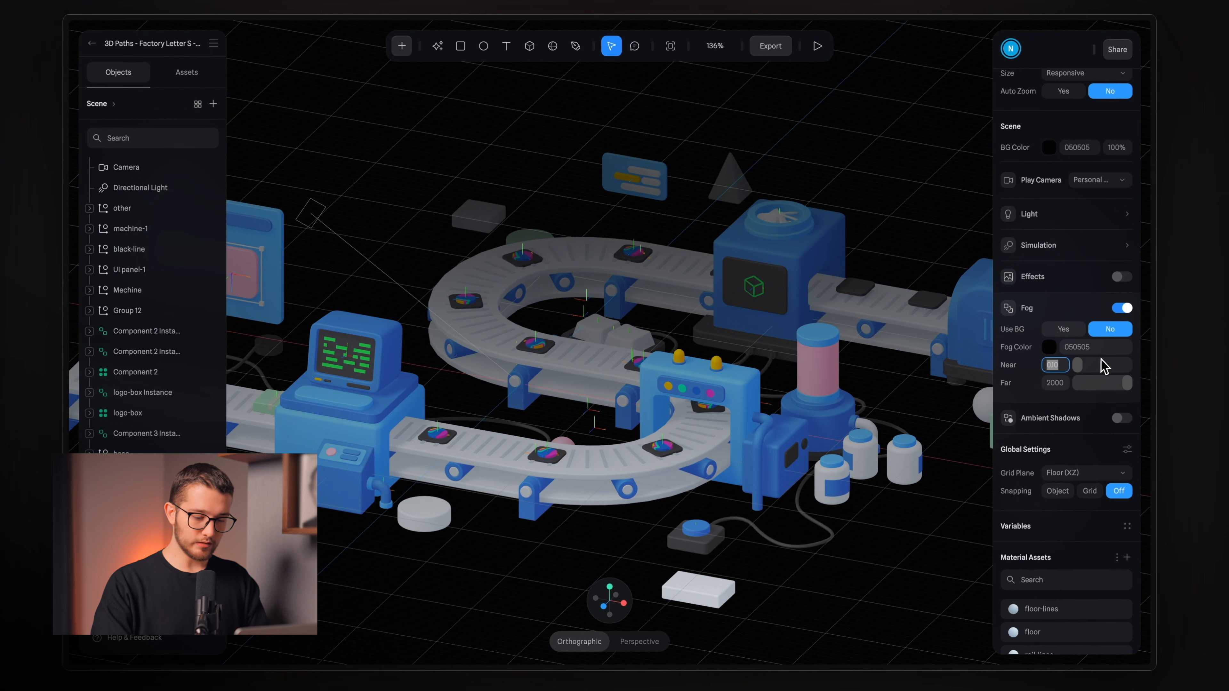
- Set the fog's near distance to 470 and its far distance to 1700
key("Return")
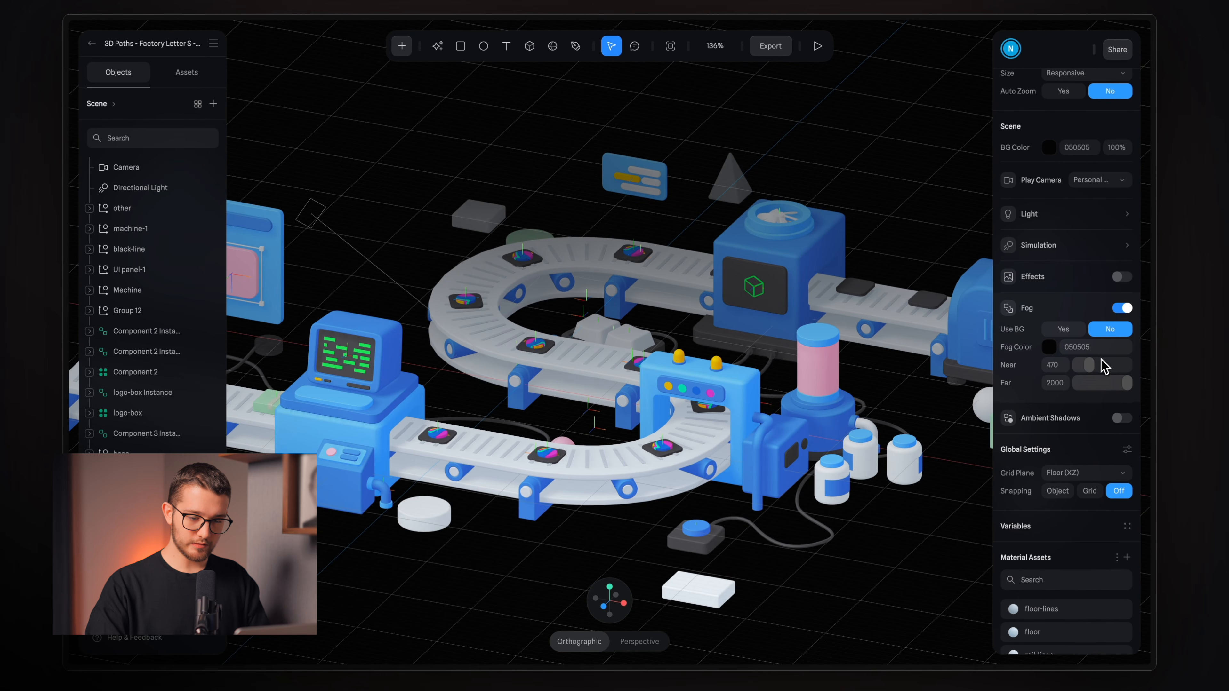
left_click(1056, 393)
type("1700")
key("Return")
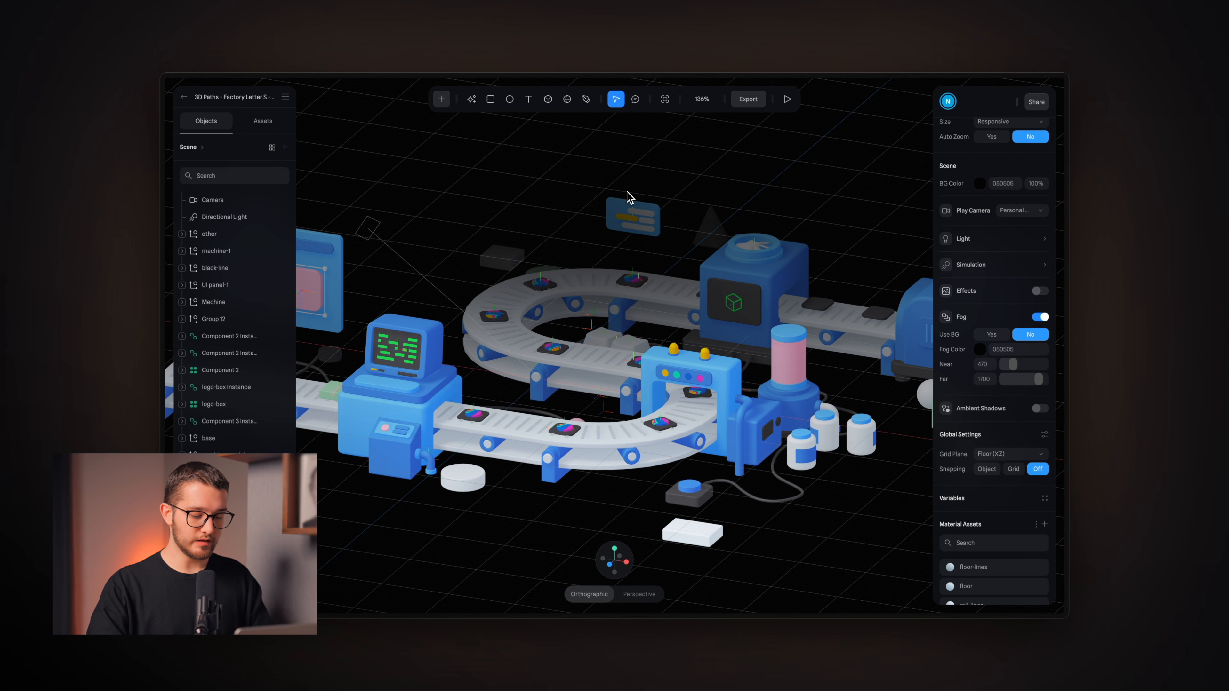
key("ctrl+Tab")
key("ctrl+Tab")
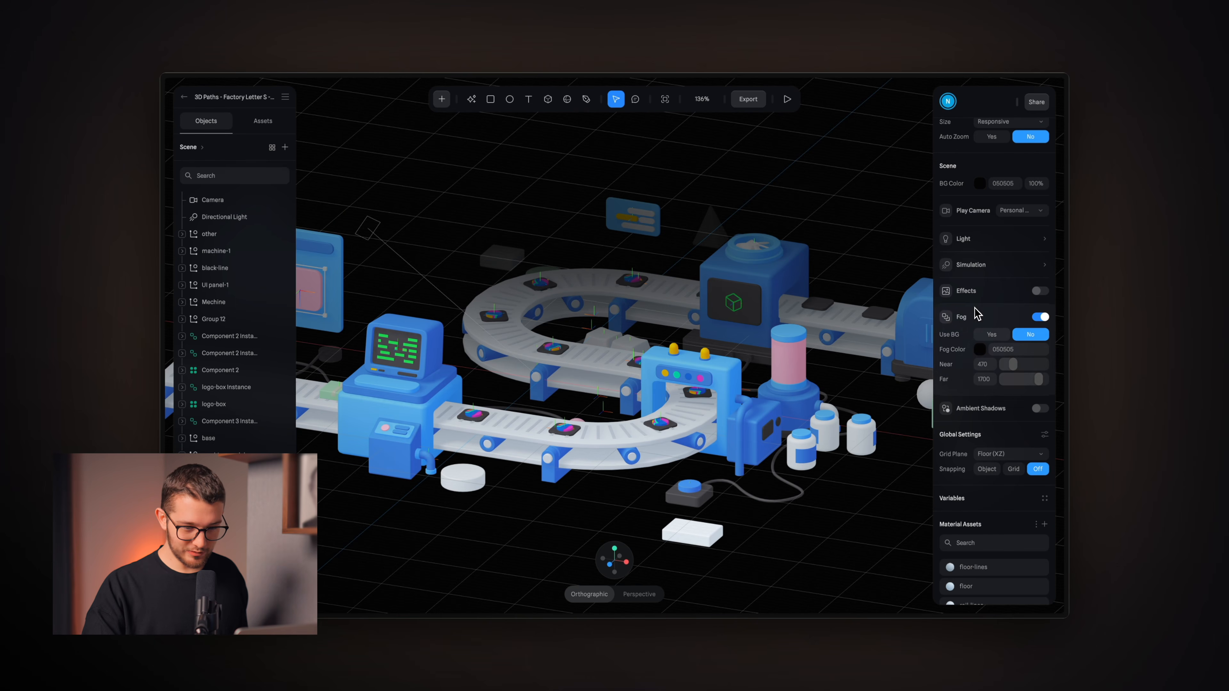
scroll(978, 312, "down", 5)
scroll(978, 313, "up", 4)
scroll(1009, 231, "up", 4)
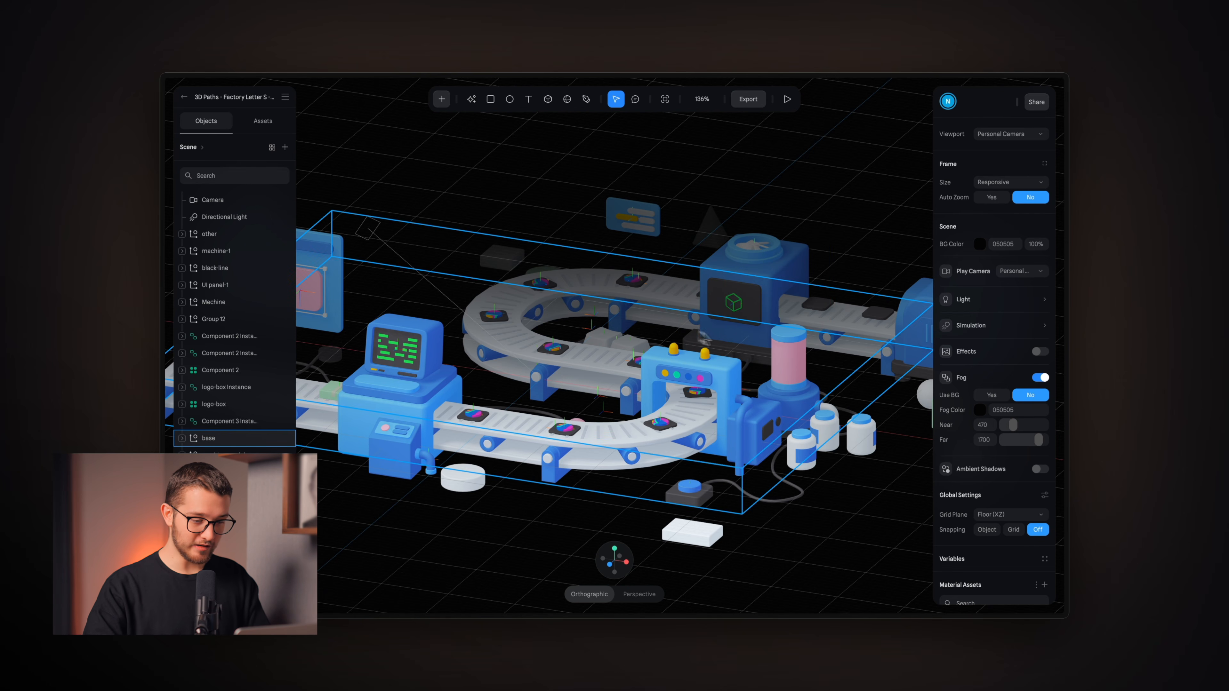
- Try recoloring the logo-3 material of the yellow lamp on the arch machine to purple by shifting its hue
left_click(664, 375)
double_click(664, 375)
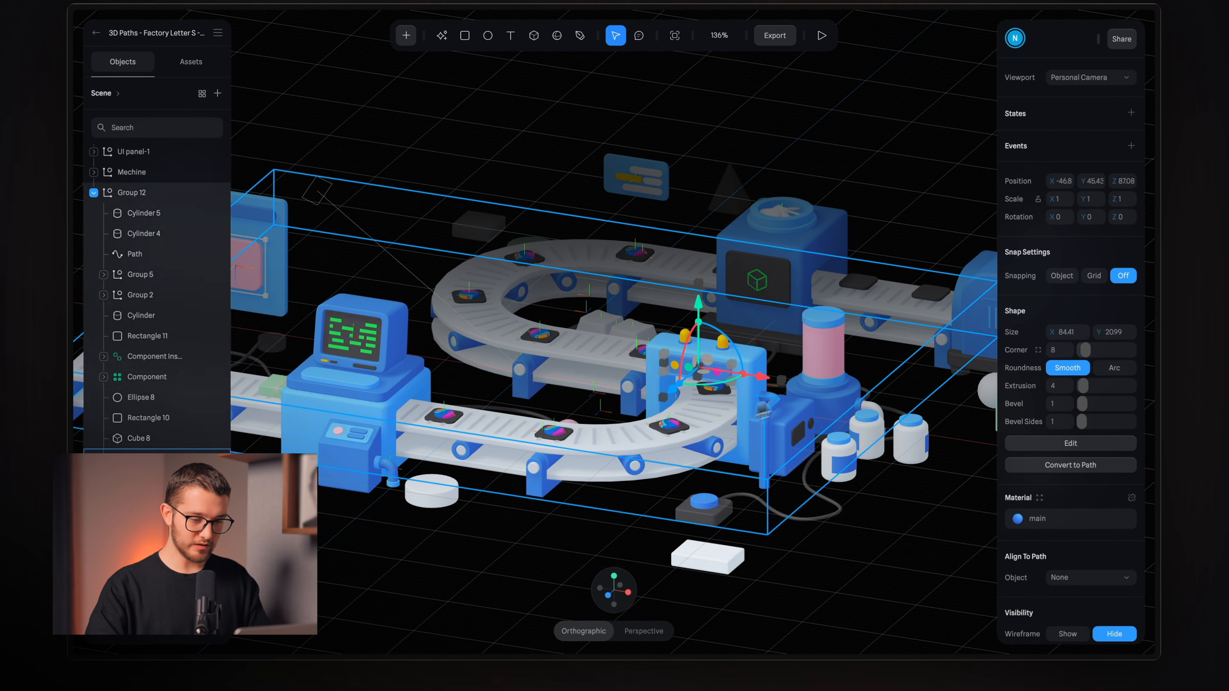
scroll(671, 338, "up", 5)
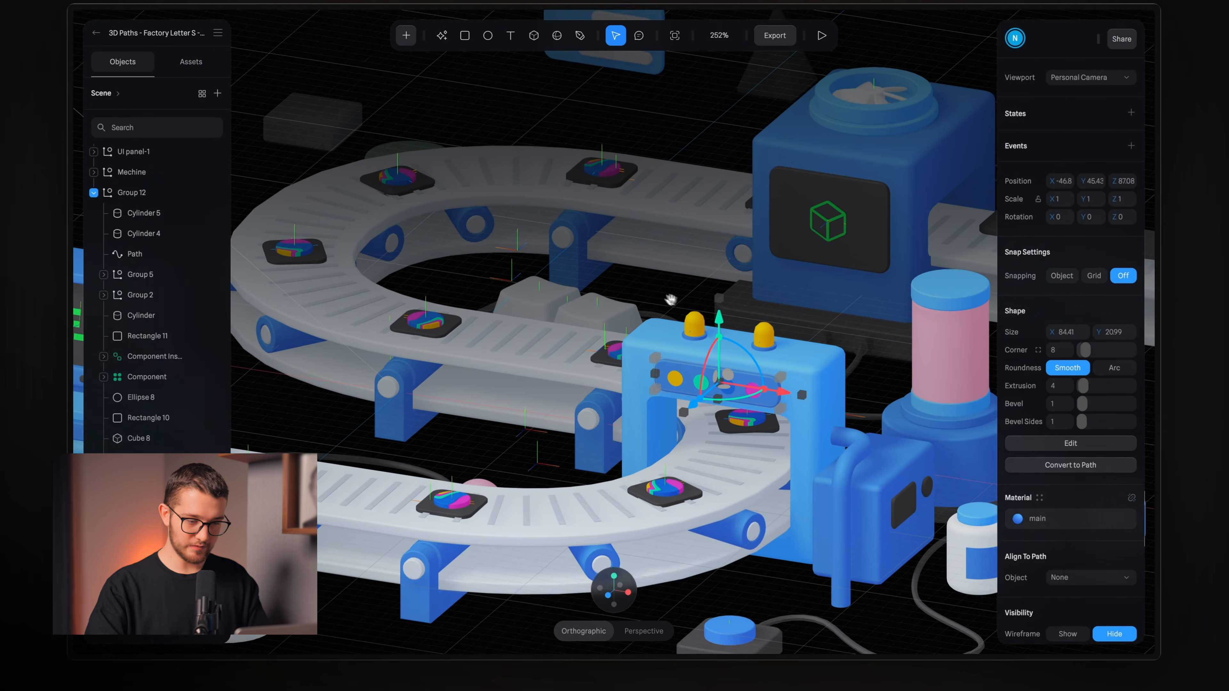
scroll(670, 300, "down", 2)
left_click(675, 319)
scroll(684, 315, "up", 5)
scroll(774, 323, "right", 3)
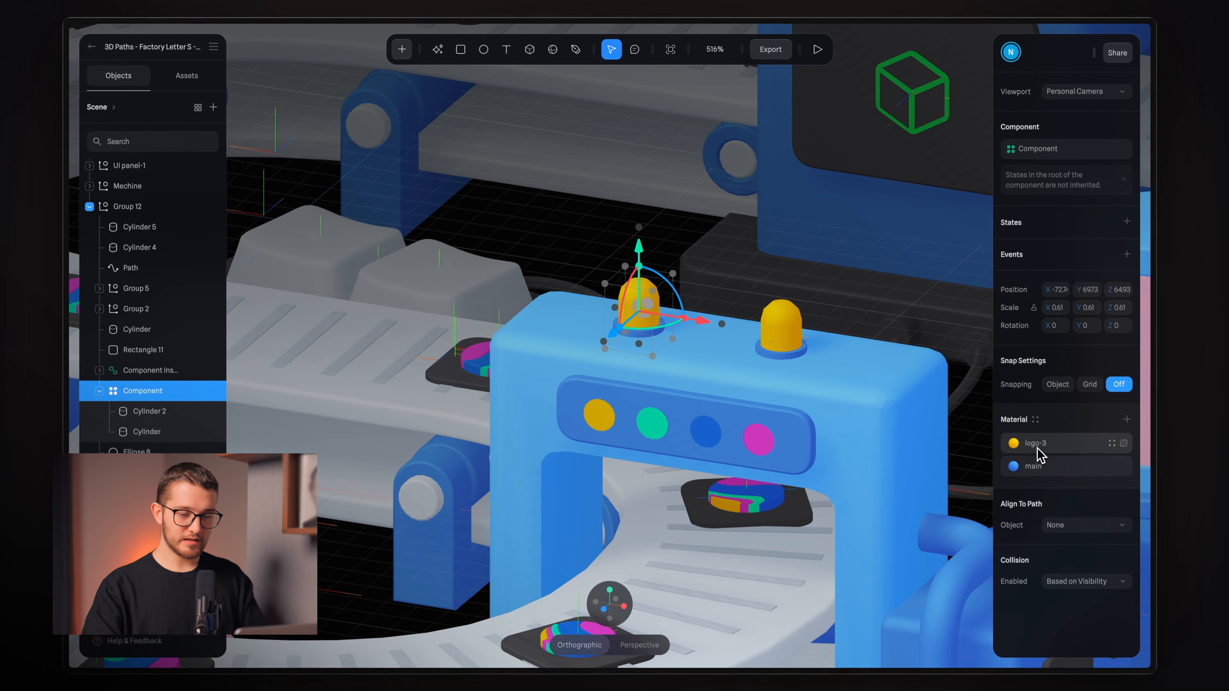
left_click(1013, 444)
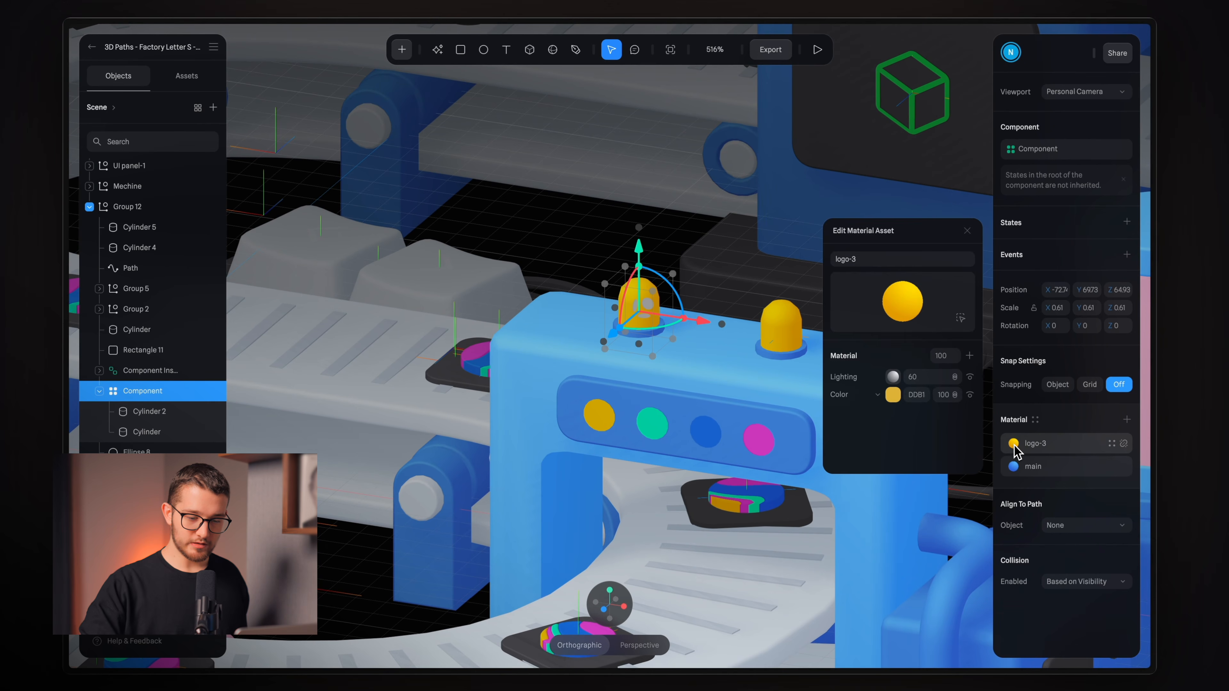
left_click(893, 395)
scroll(921, 438, "down", 3)
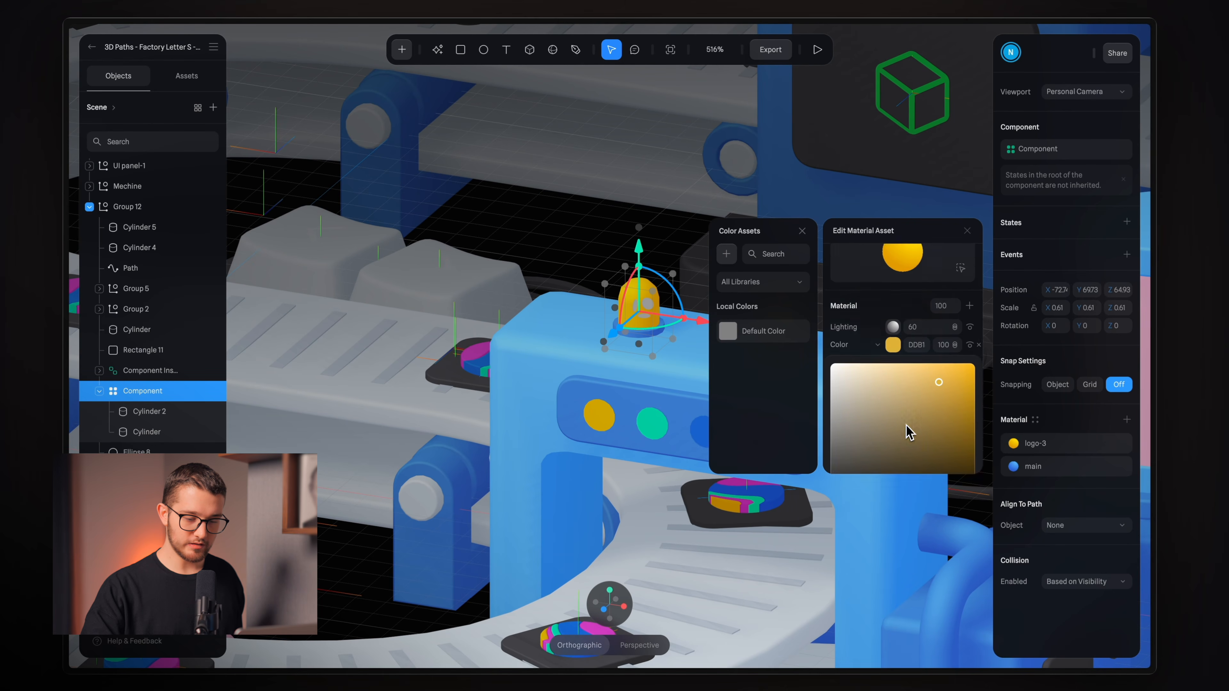
mouse_move(934, 419)
left_mouse_down()
mouse_move(874, 421)
mouse_move(954, 419)
mouse_move(942, 419)
left_mouse_up()
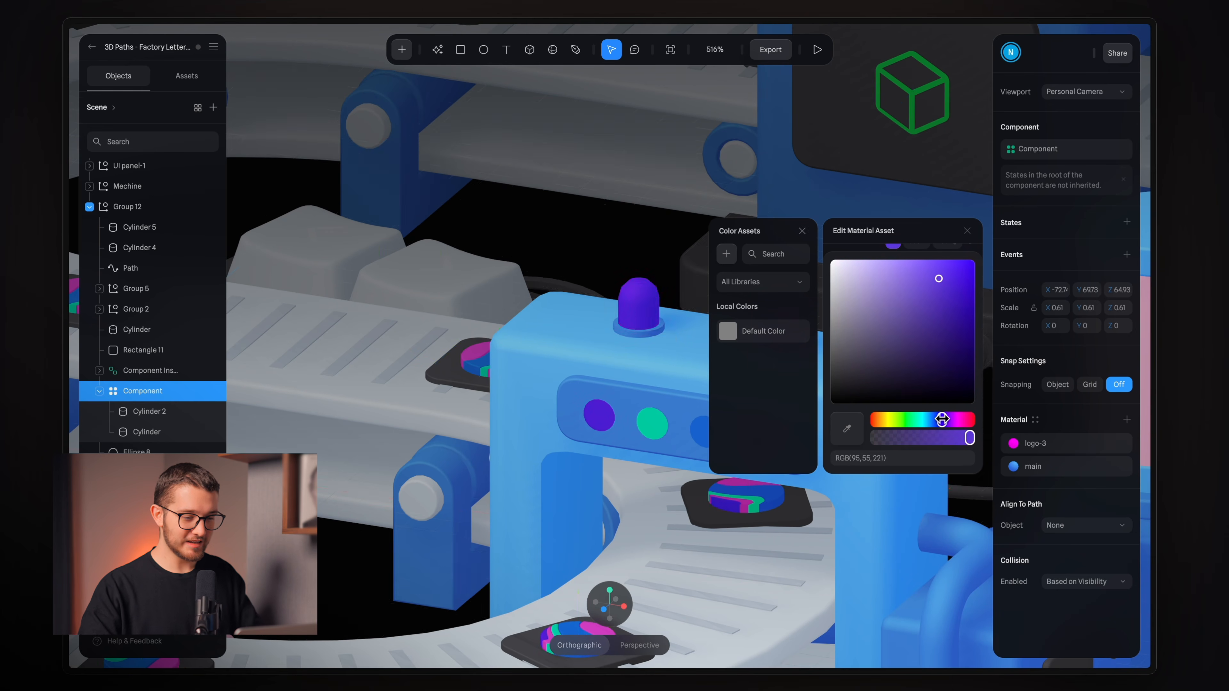
- Undo the hue changes to the logo-3 material and close its material editor
key("super+z")
key("super+z")
key("super+z")
key("super+z")
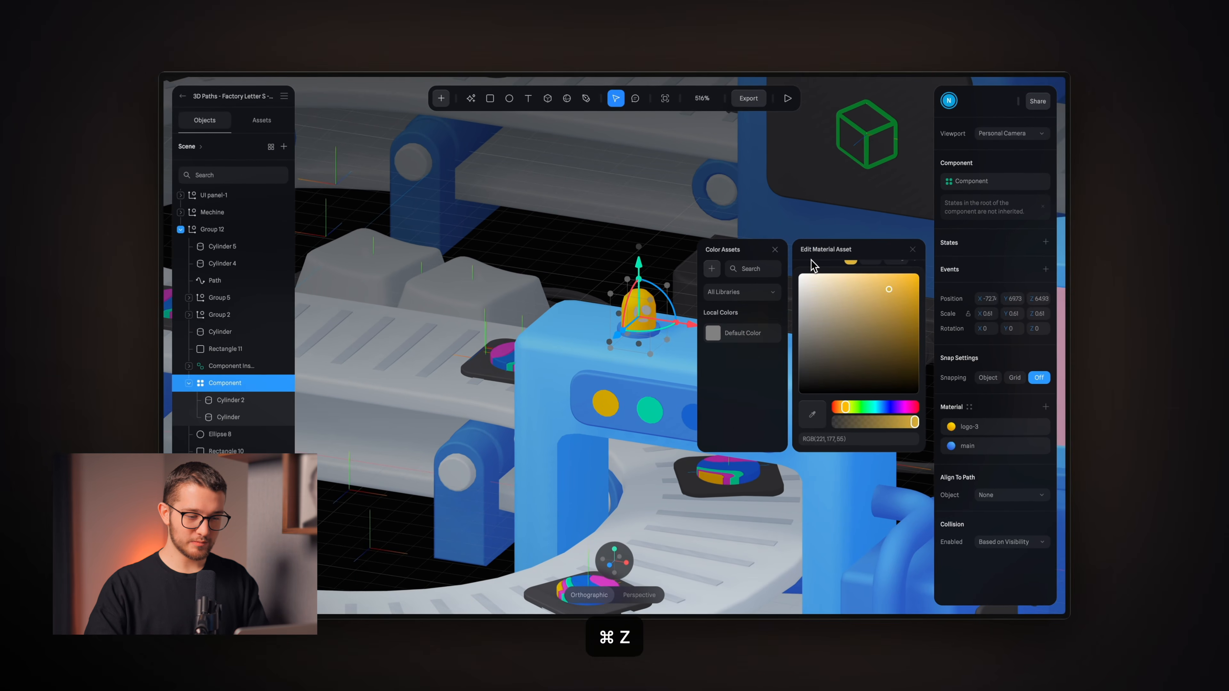
left_click(632, 246)
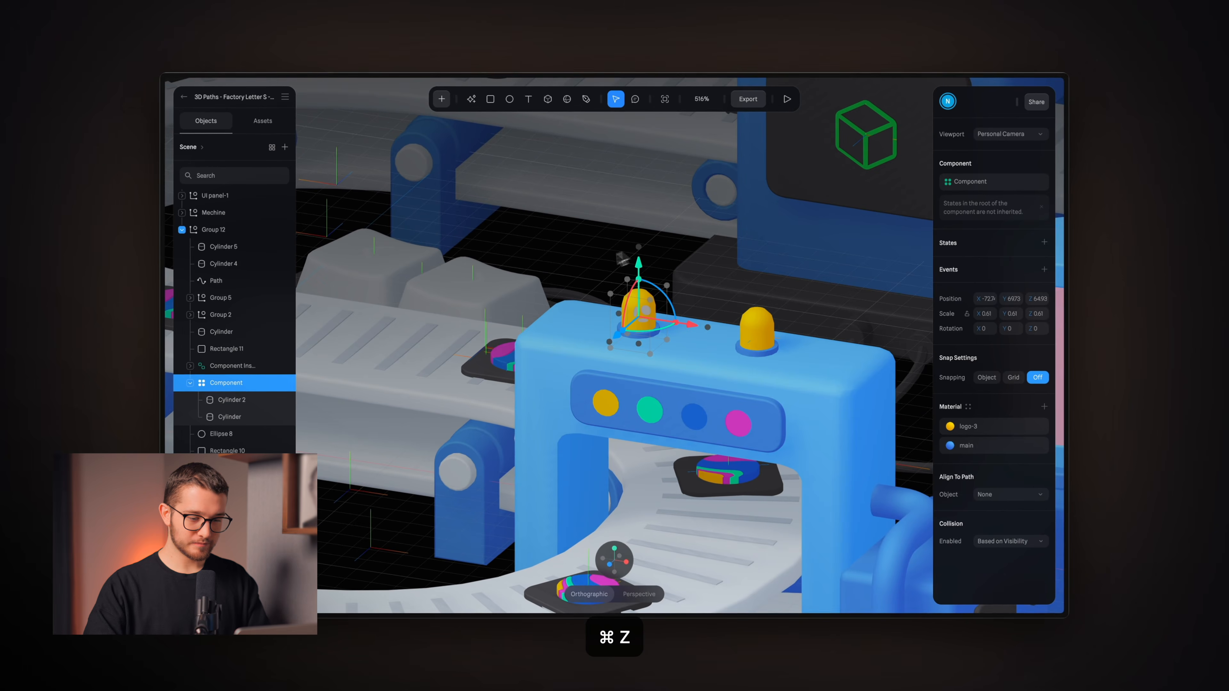
- Examine the whole fogged factory, the scene's material assets and the materials used by the conveyor base
scroll(608, 259, "down", 10)
left_click(556, 275)
scroll(556, 275, "up", 5)
scroll(619, 223, "down", 3)
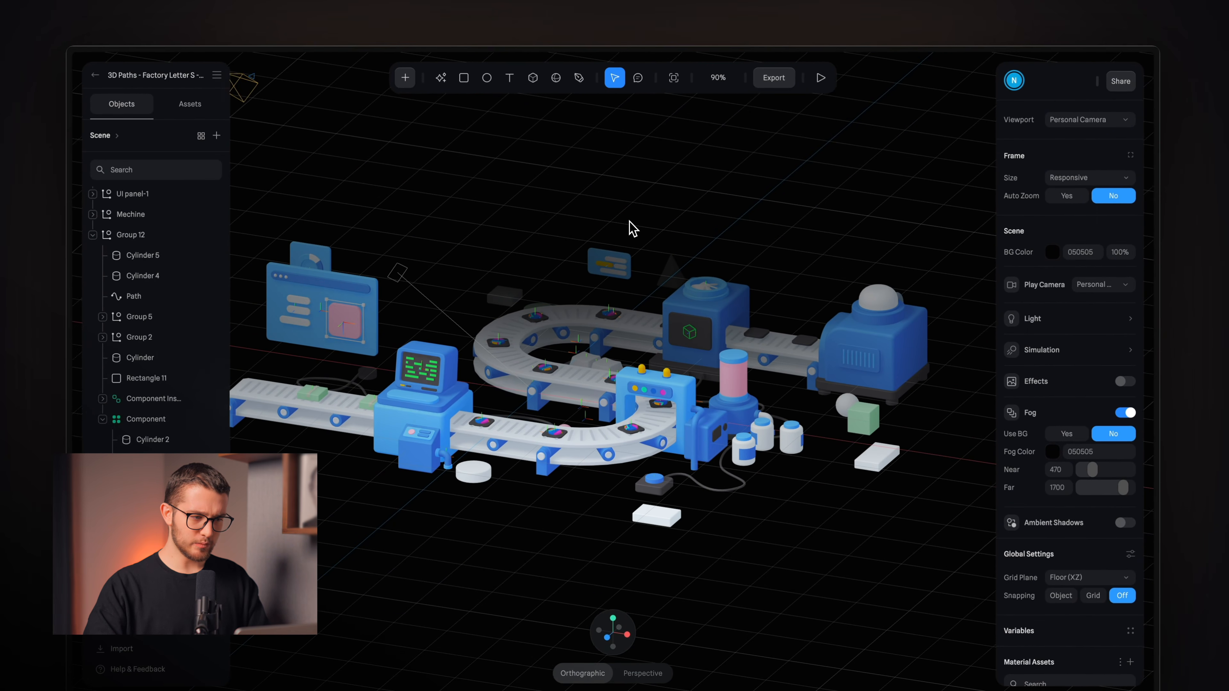
scroll(632, 228, "left", 3)
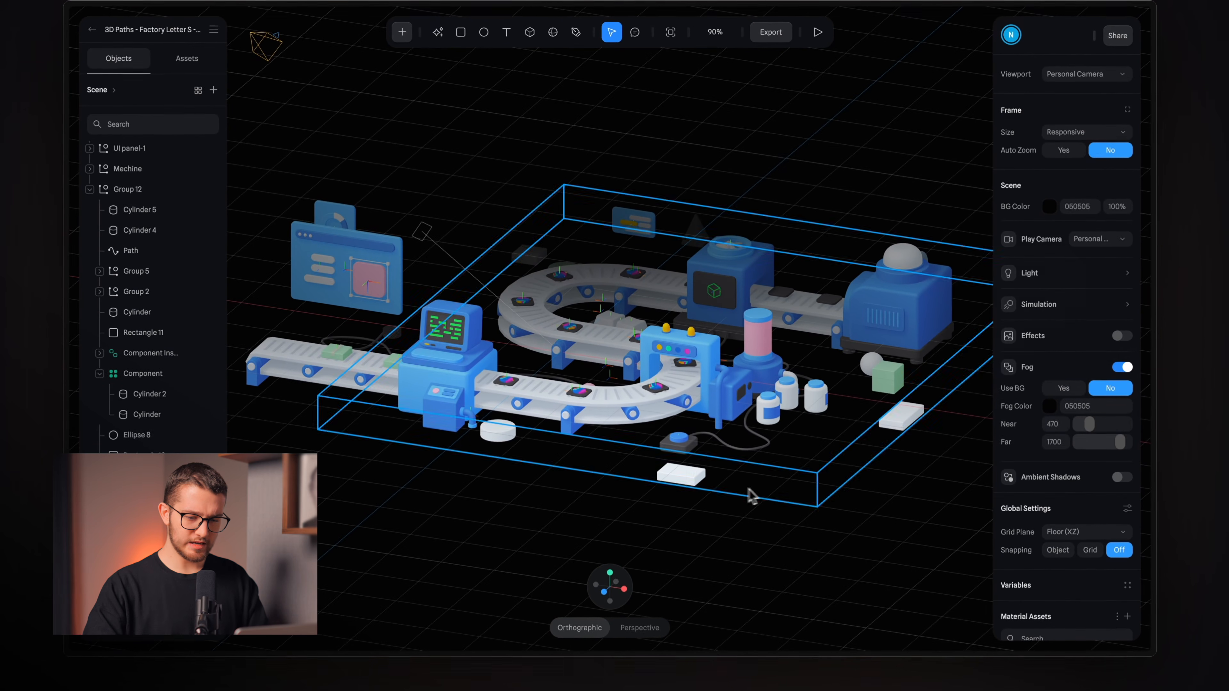
scroll(1020, 406, "down", 2)
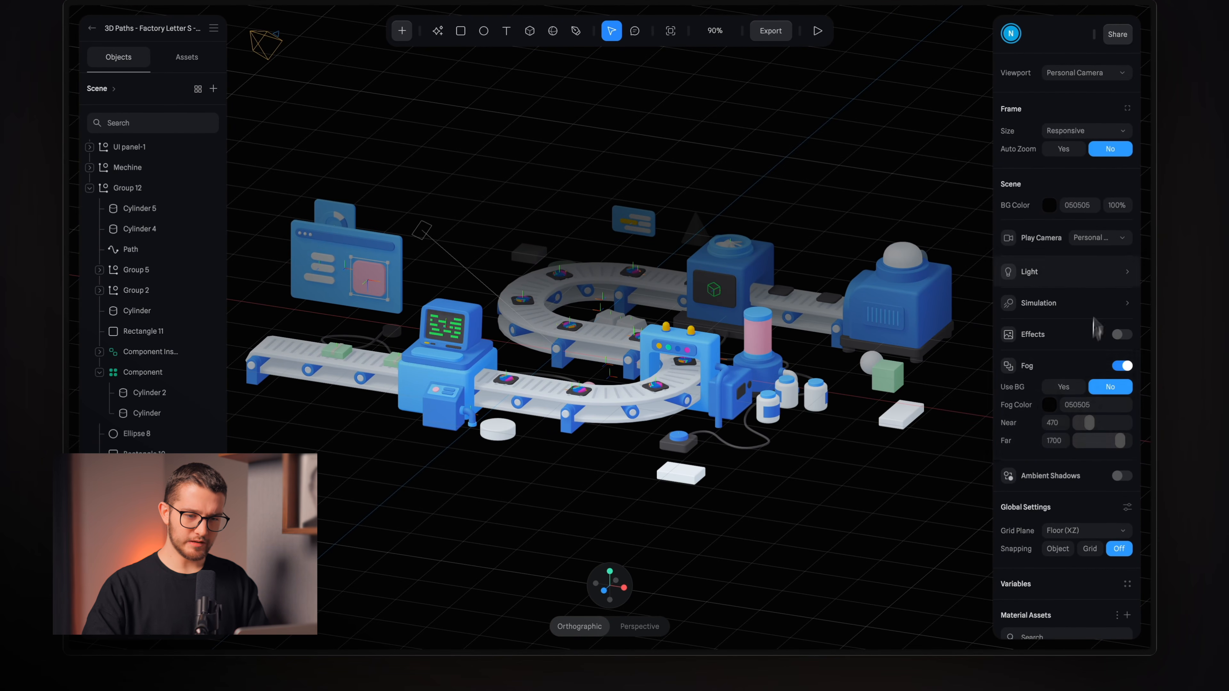
scroll(1094, 359, "down", 10)
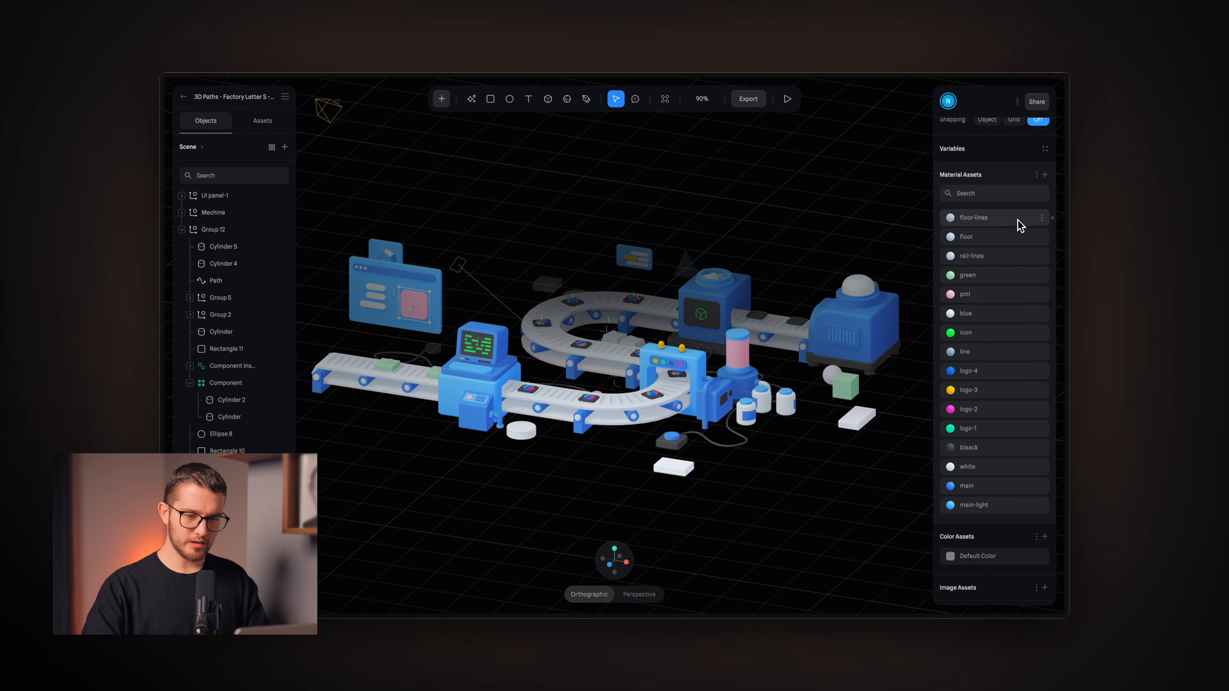
scroll(1018, 220, "up", 1)
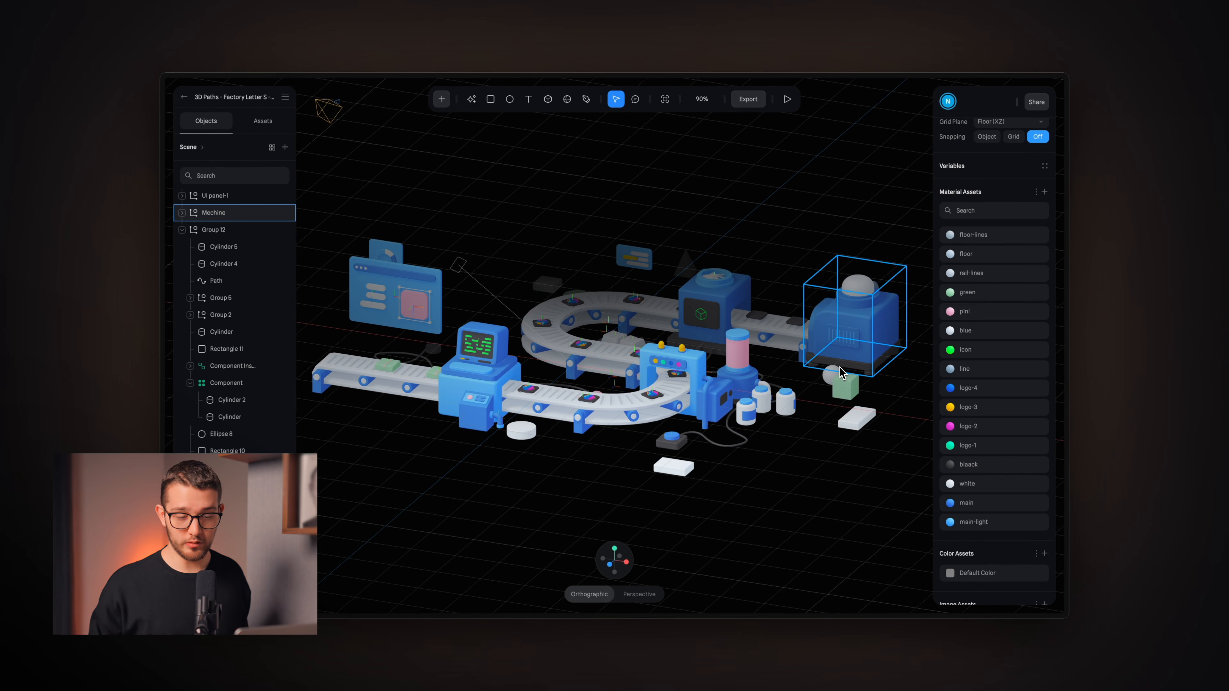
left_click(676, 375)
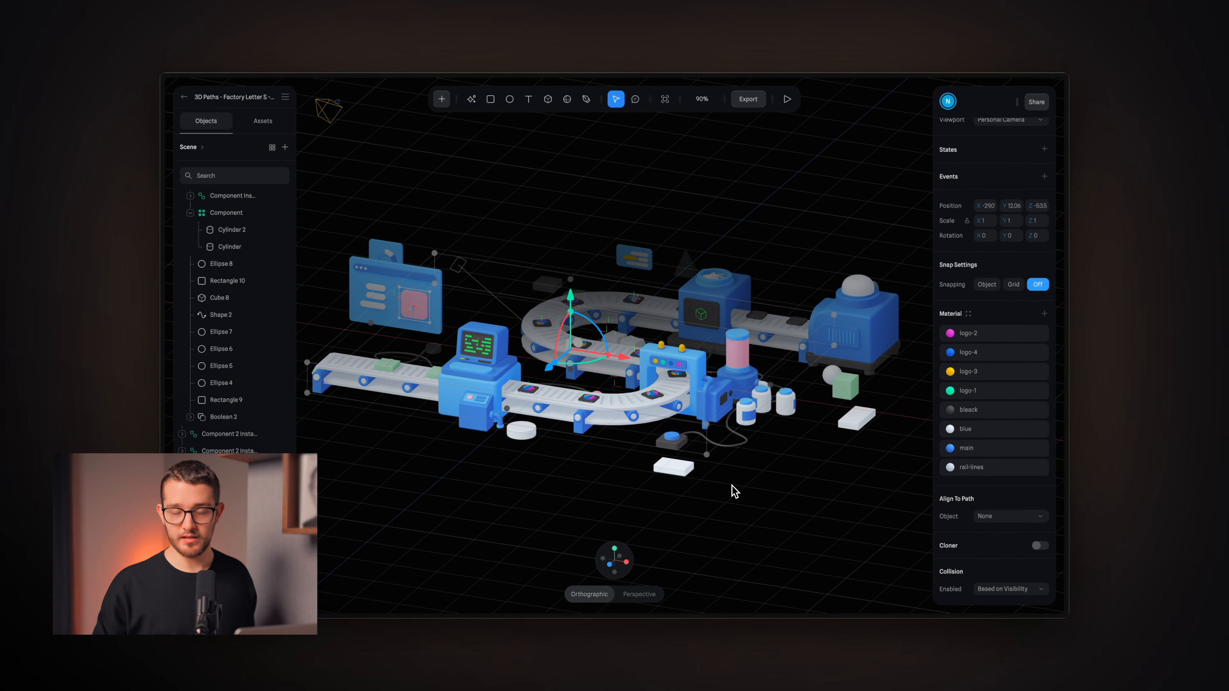
left_click(735, 491)
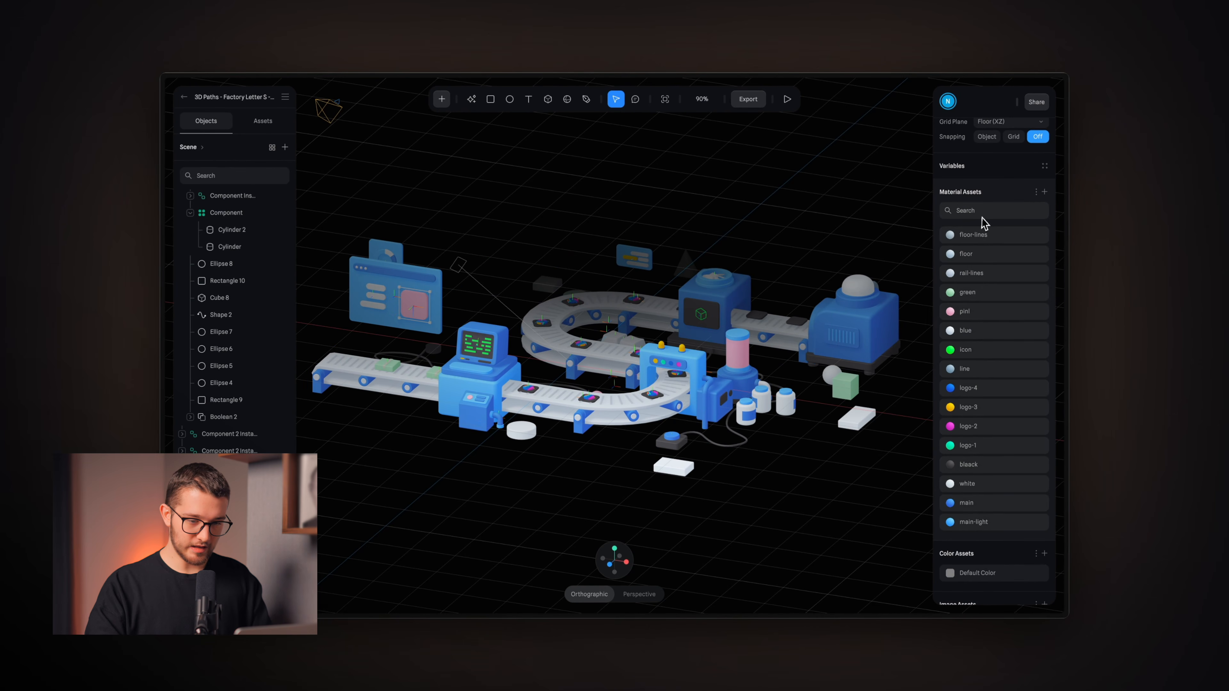
scroll(978, 489, "down", 1)
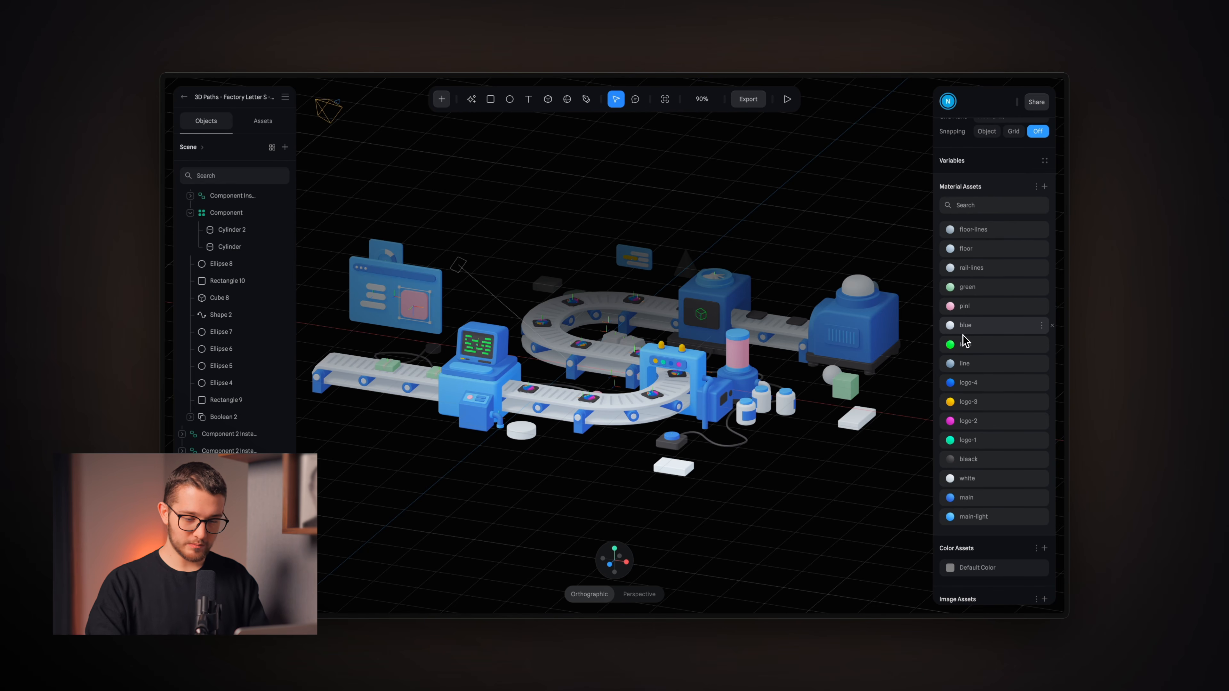
- Change the color of the main material asset from blue to turquoise, RGB(99, 216, 198)
left_click(966, 497)
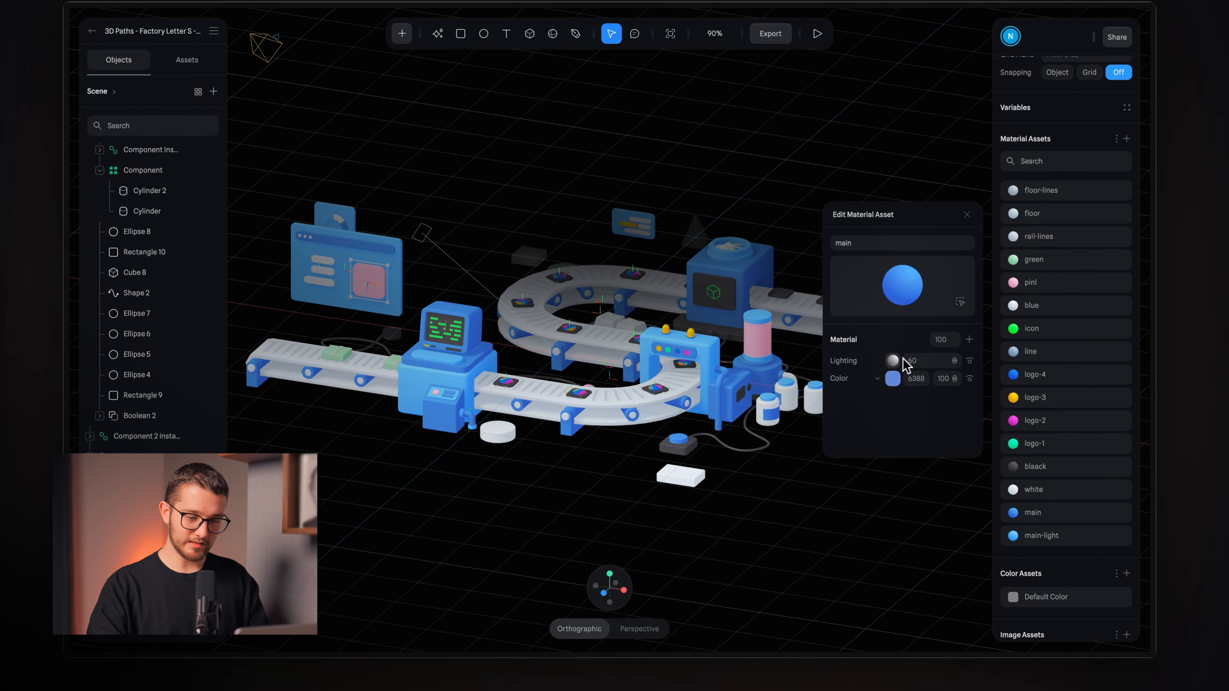
left_click(893, 378)
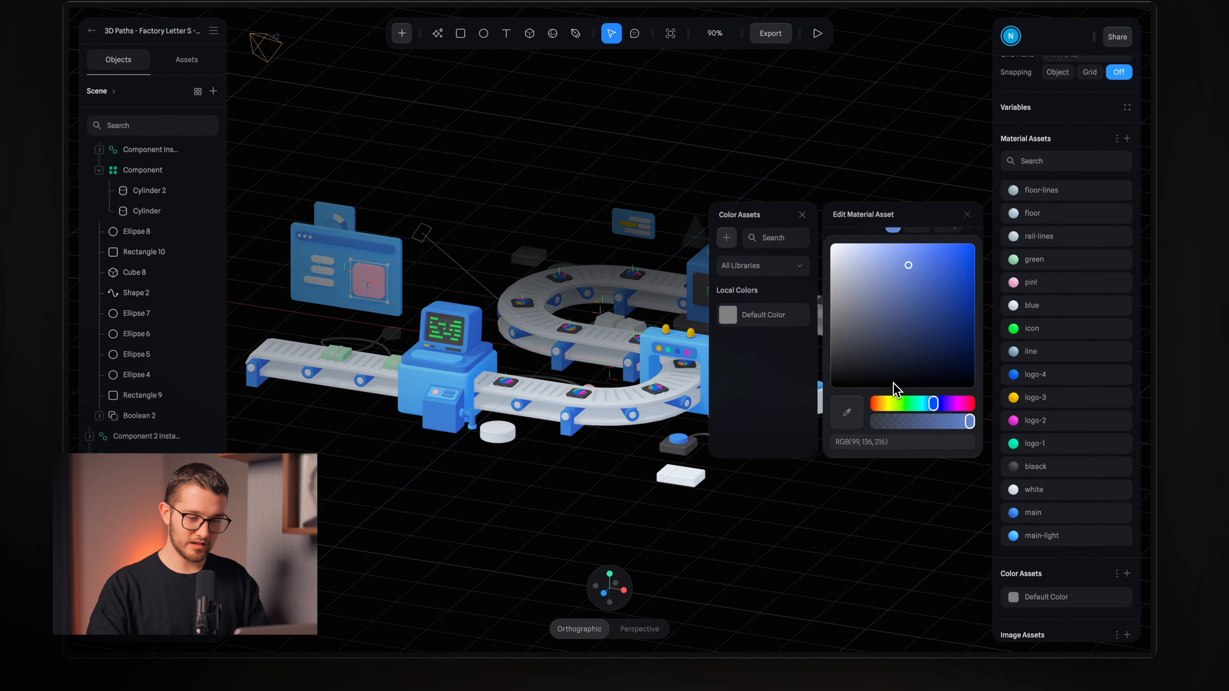
mouse_move(939, 397)
left_mouse_down()
mouse_move(963, 404)
mouse_move(900, 406)
mouse_move(920, 405)
left_mouse_up()
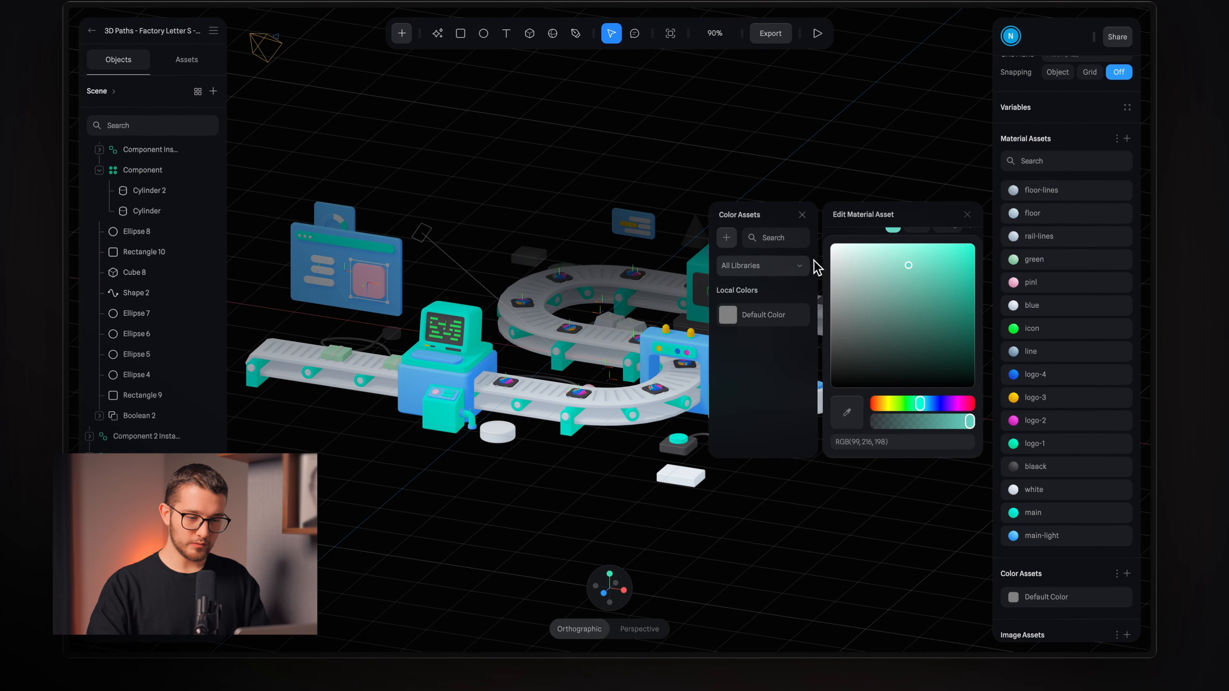
scroll(904, 285, "up", 4)
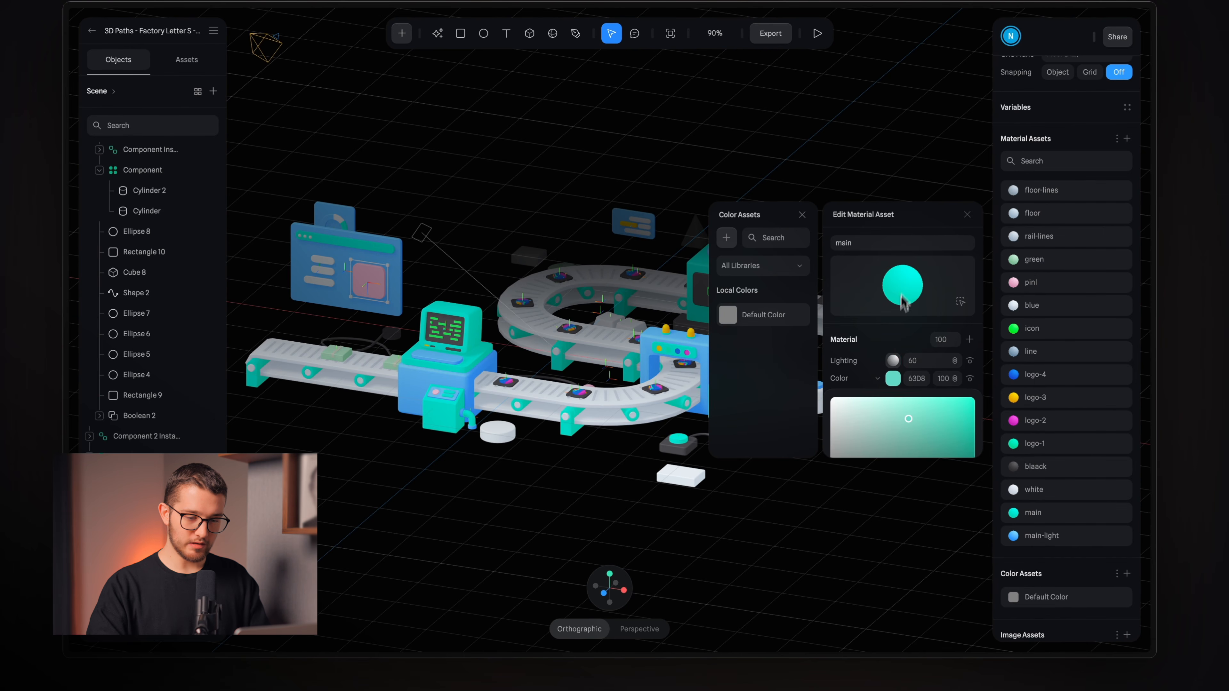
left_click(893, 381)
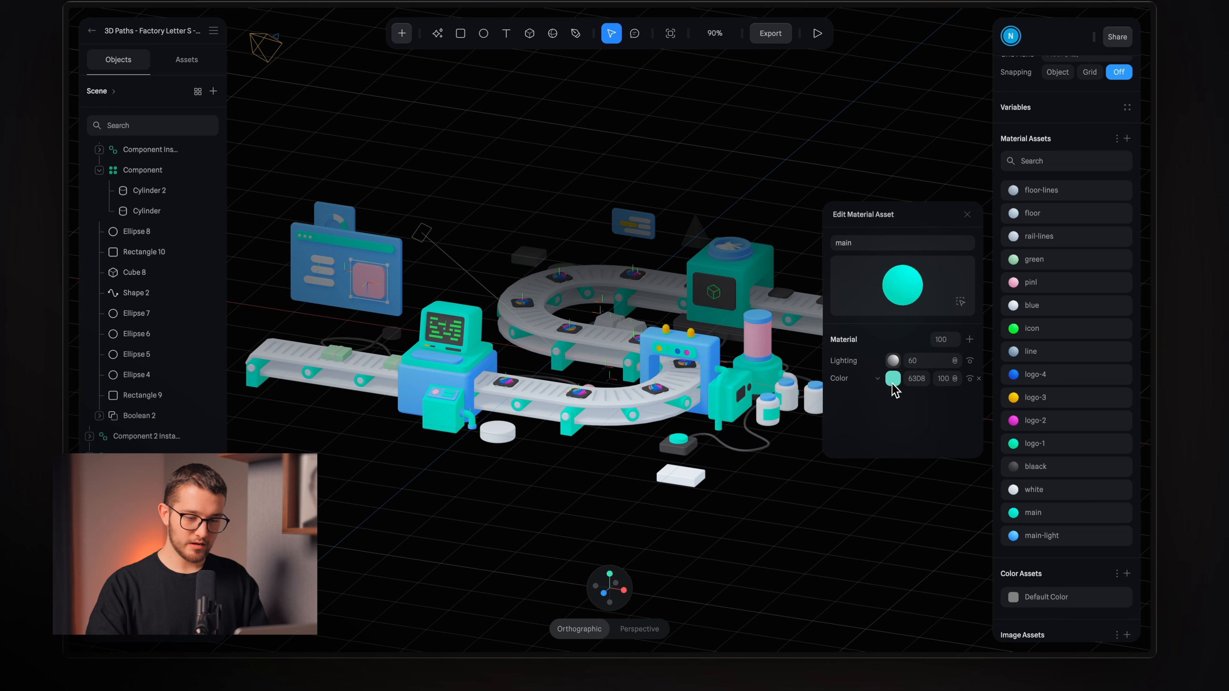
- Select all objects that use the main-light material asset and close its material editor
left_click(1071, 537)
left_click(1123, 536)
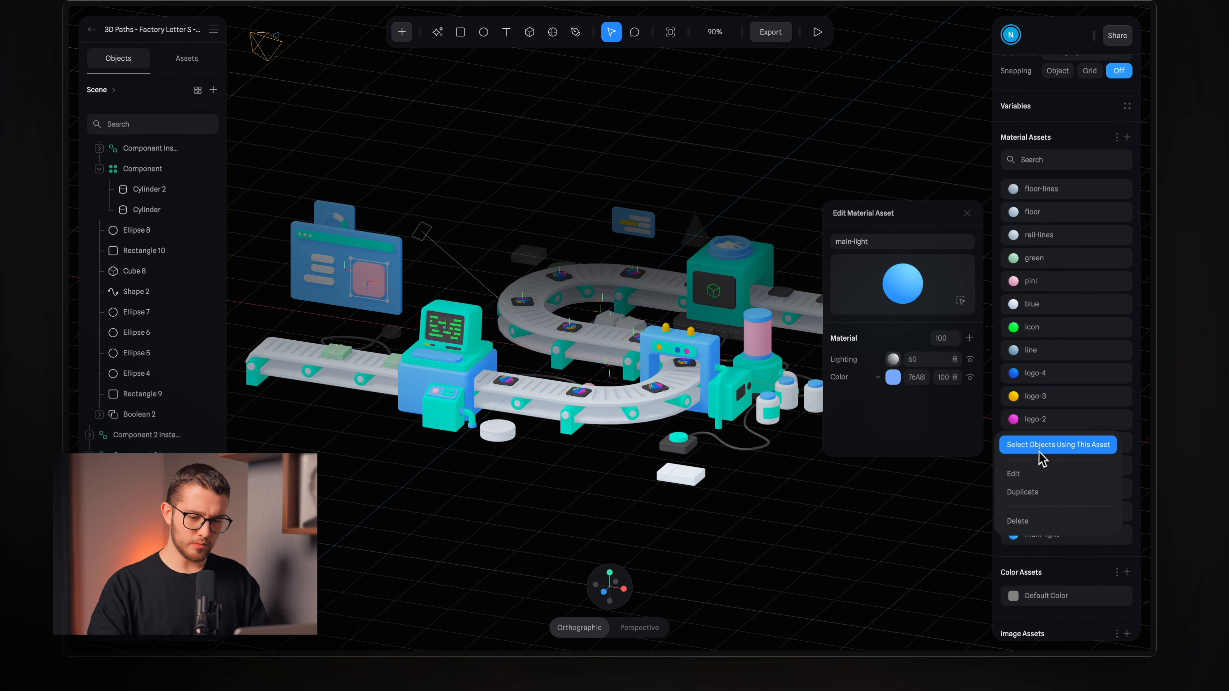
left_click(1075, 455)
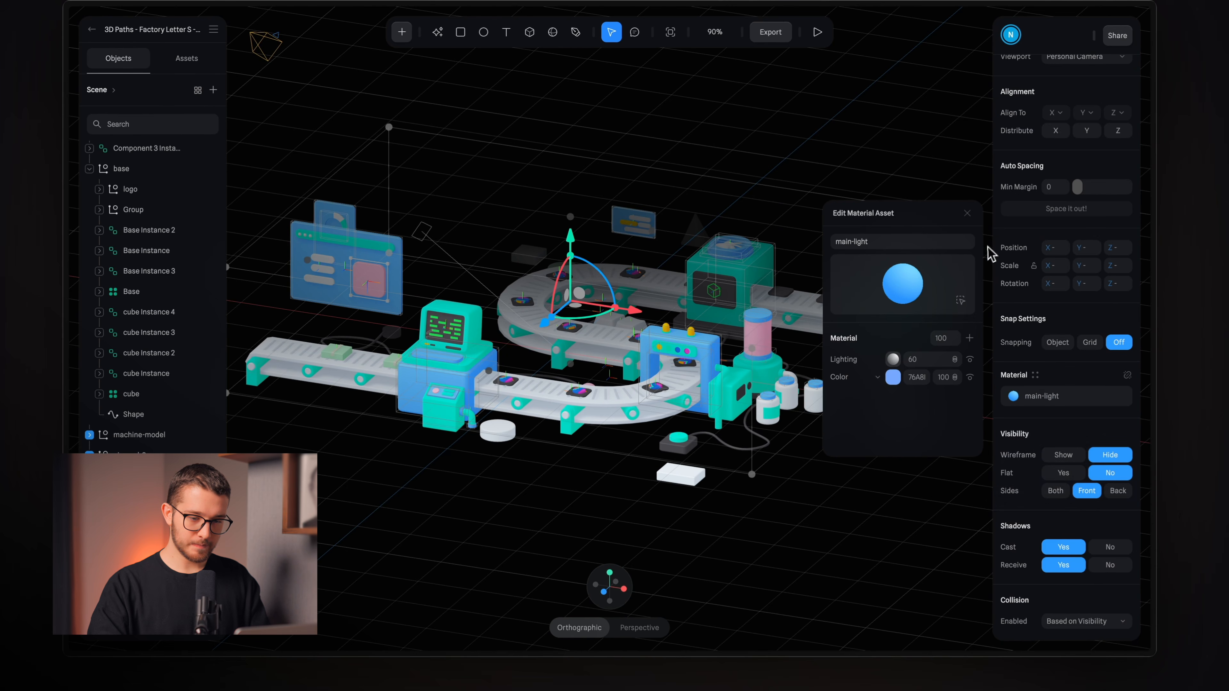
left_click(967, 214)
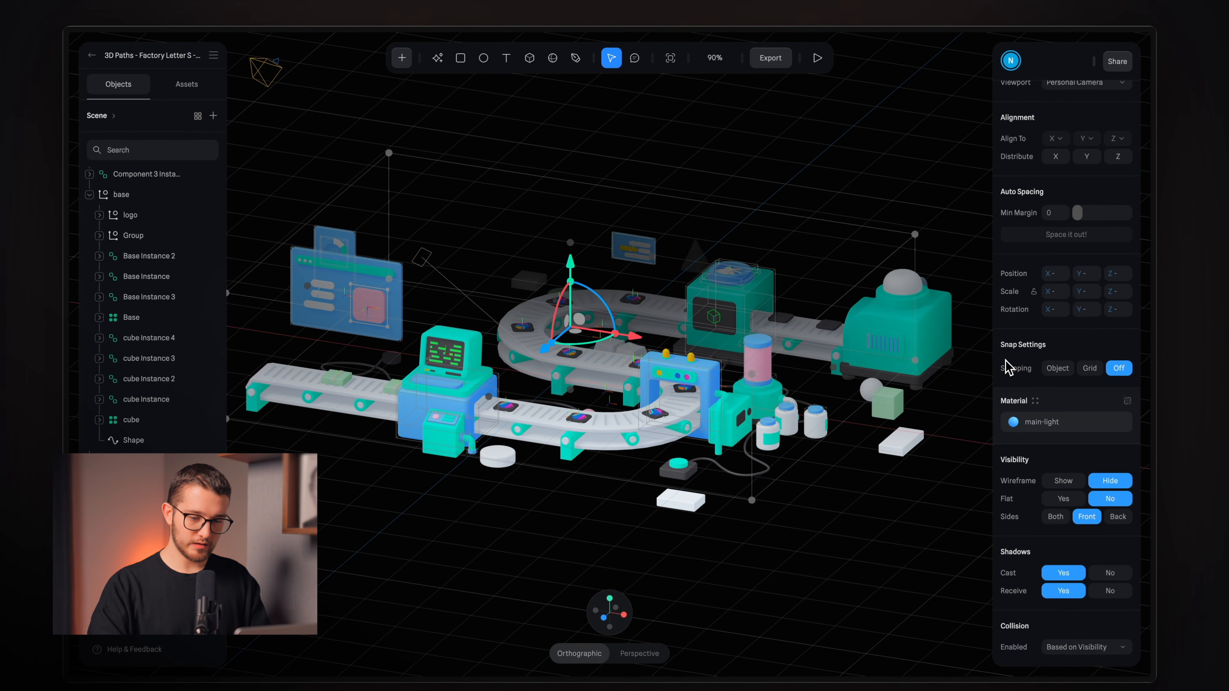
- Open the Spline Library materials for the selected main-light objects and browse to the Metal Color&Shinny materials
left_click(1035, 402)
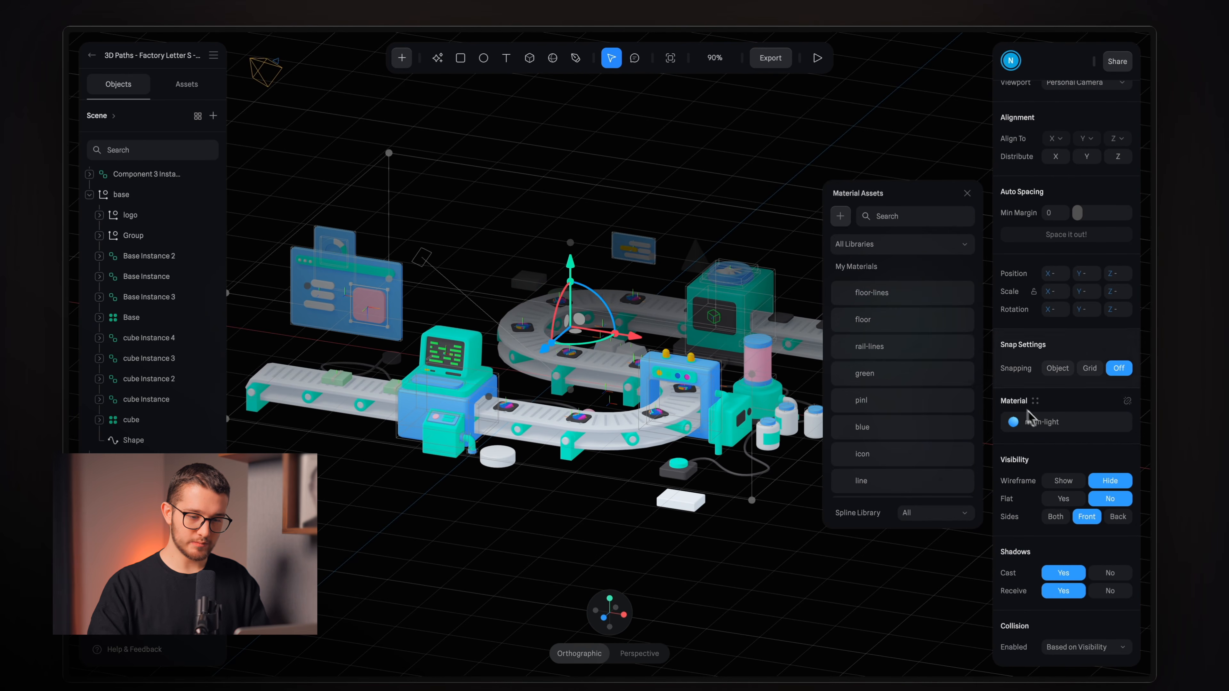
left_click(912, 247)
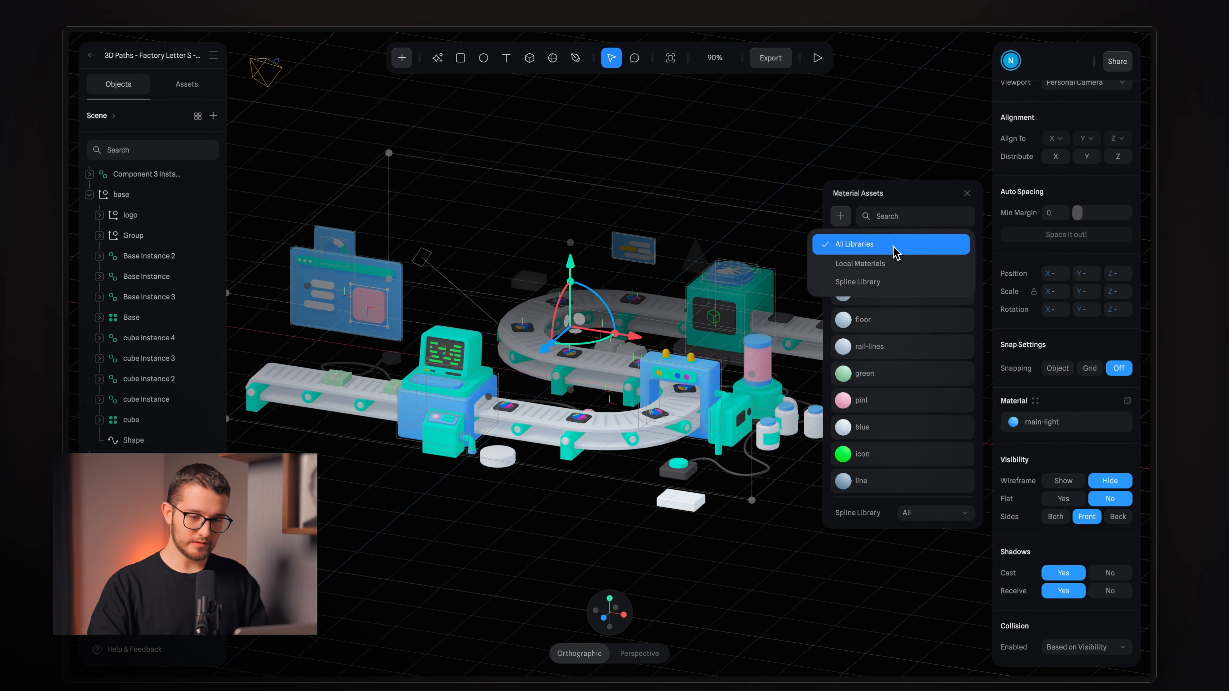
left_click(892, 280)
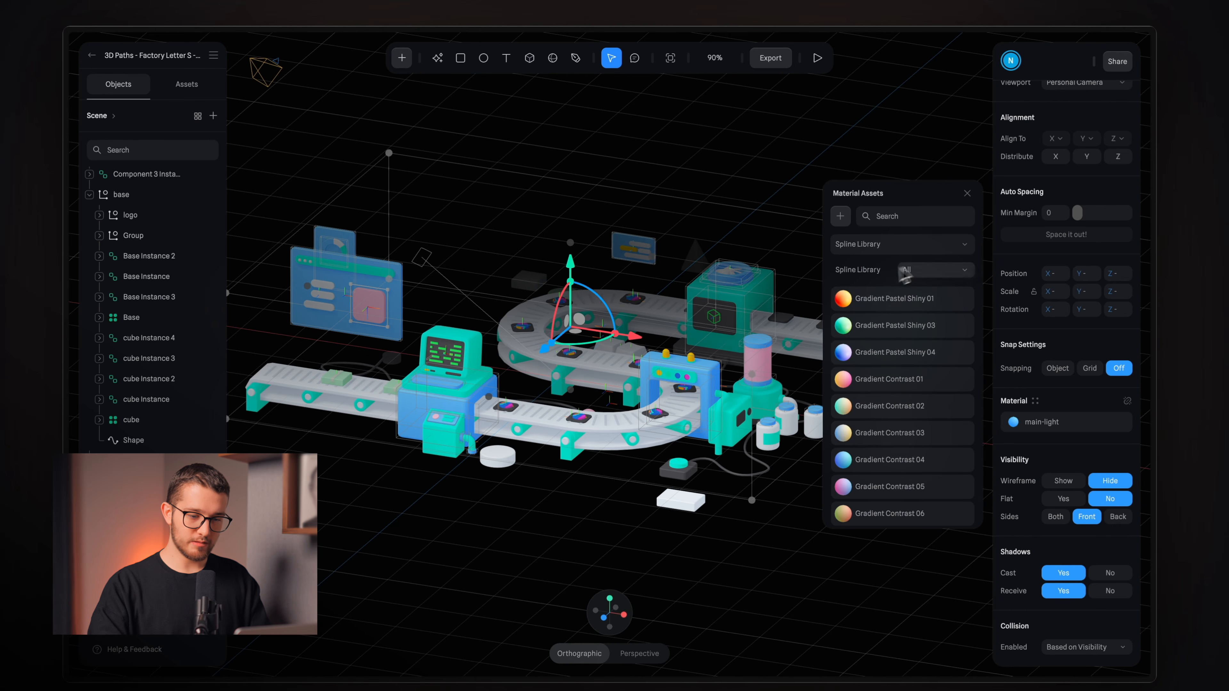
scroll(900, 309, "down", 10)
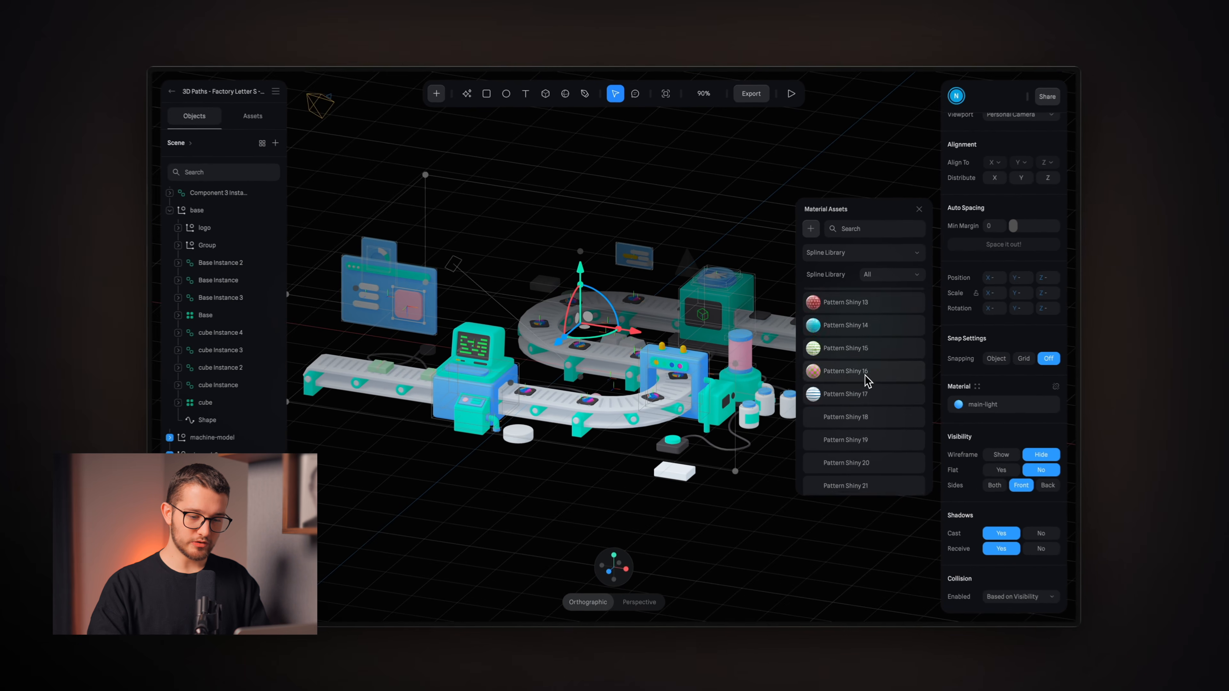
scroll(865, 381, "down", 10)
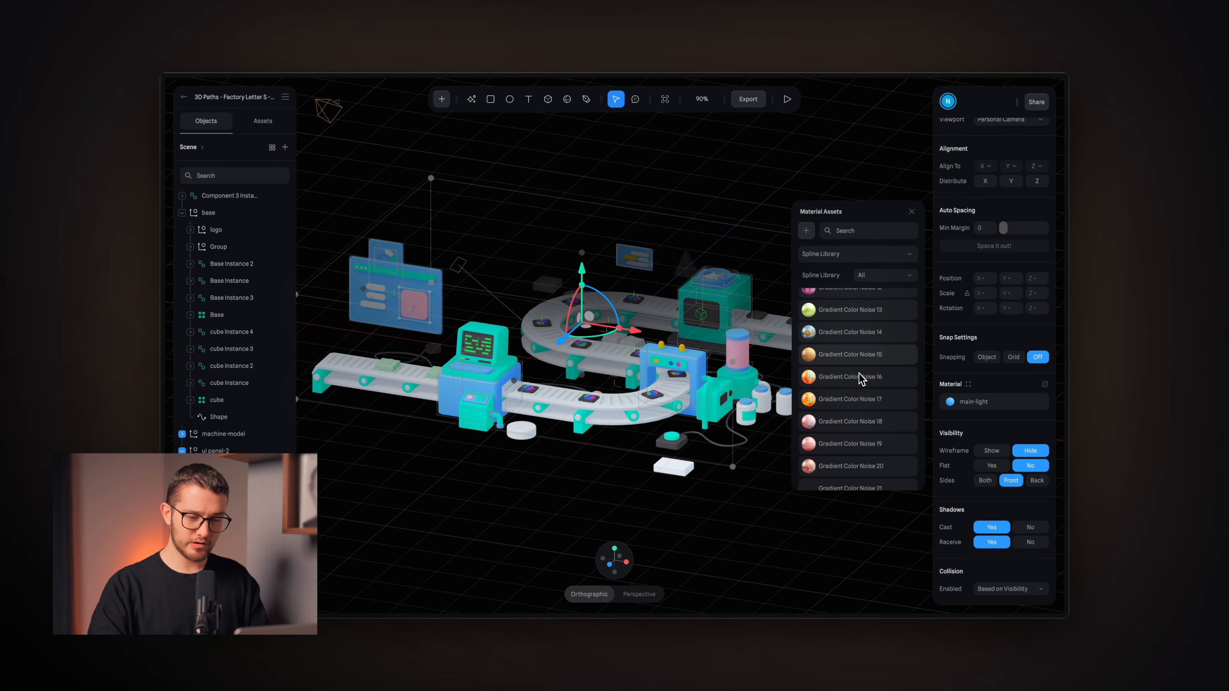
scroll(859, 378, "down", 10)
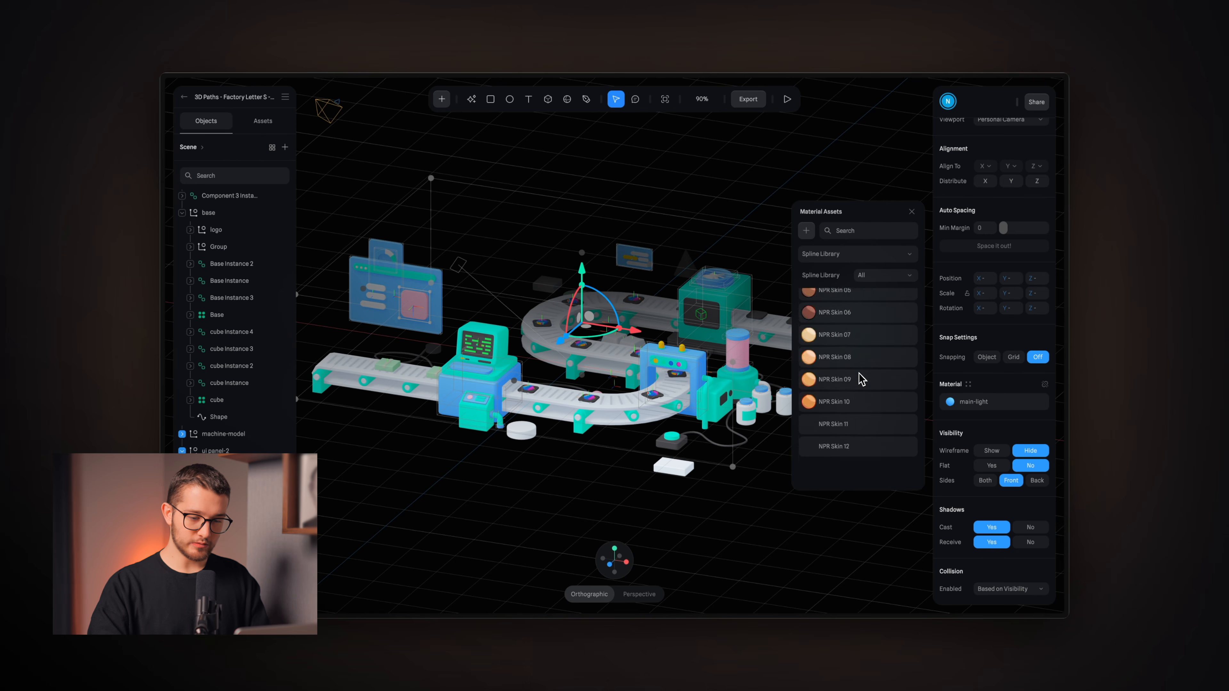
scroll(859, 378, "down", 5)
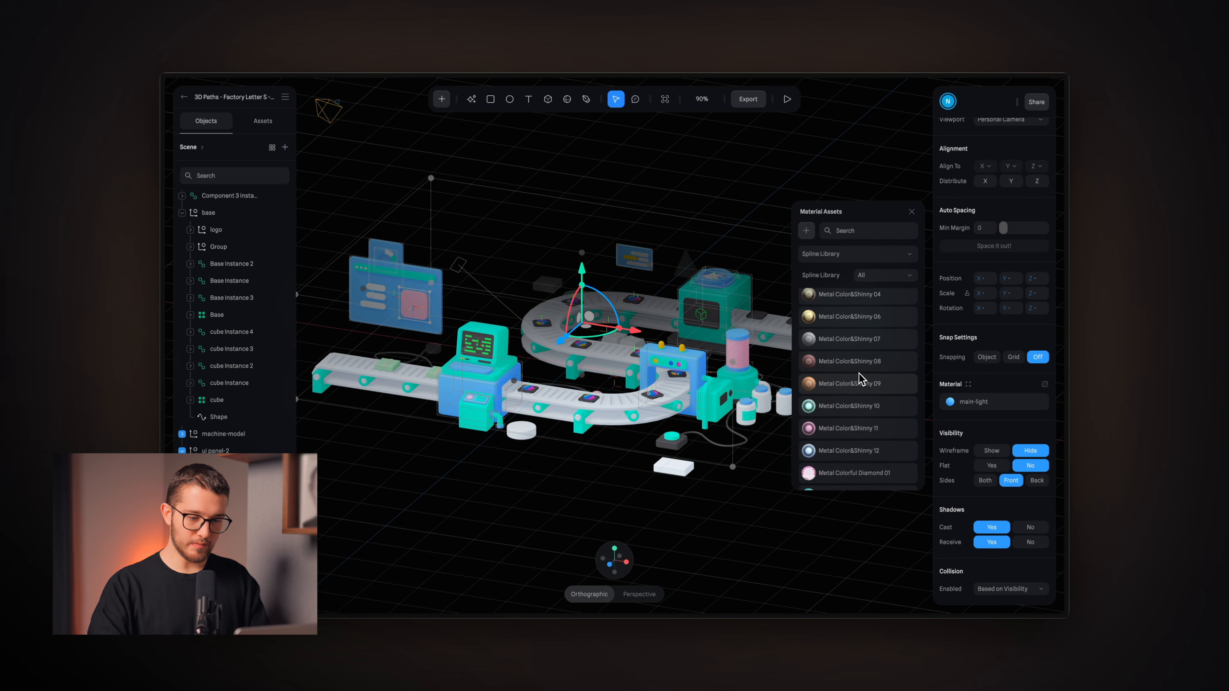
scroll(866, 337, "up", 1)
- Try the Metal Color&Shinny 01, 02 and 03 materials on the selected main-light objects
left_click(862, 328)
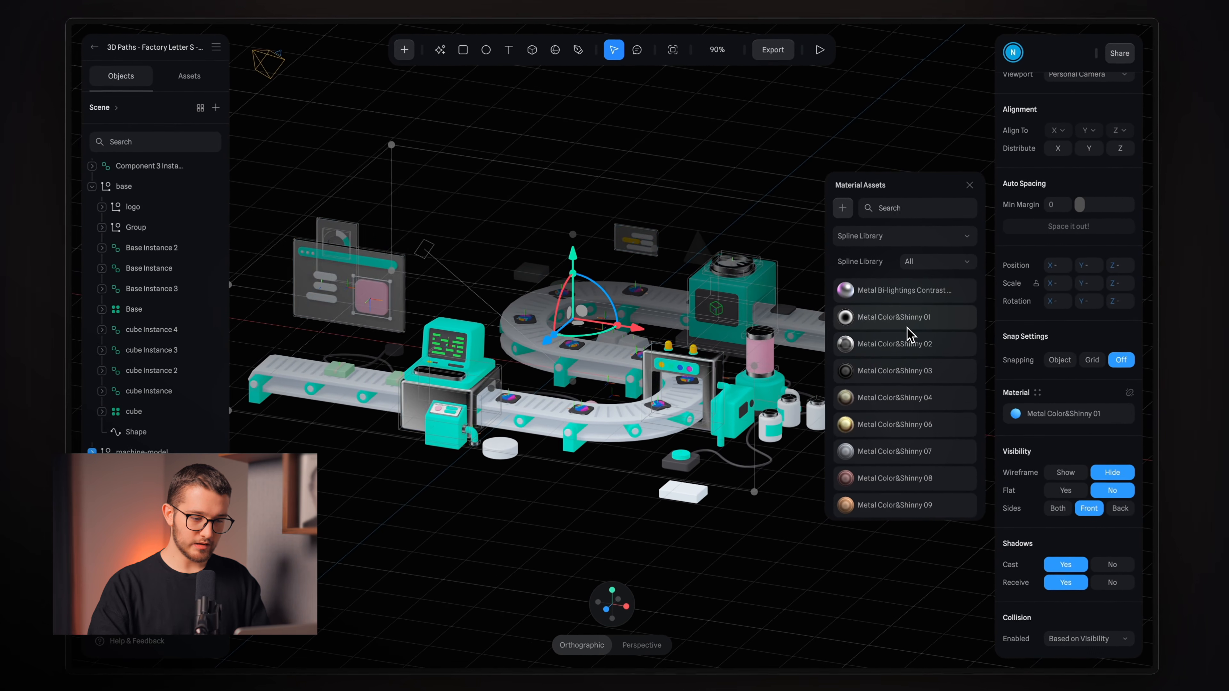
left_click(899, 343)
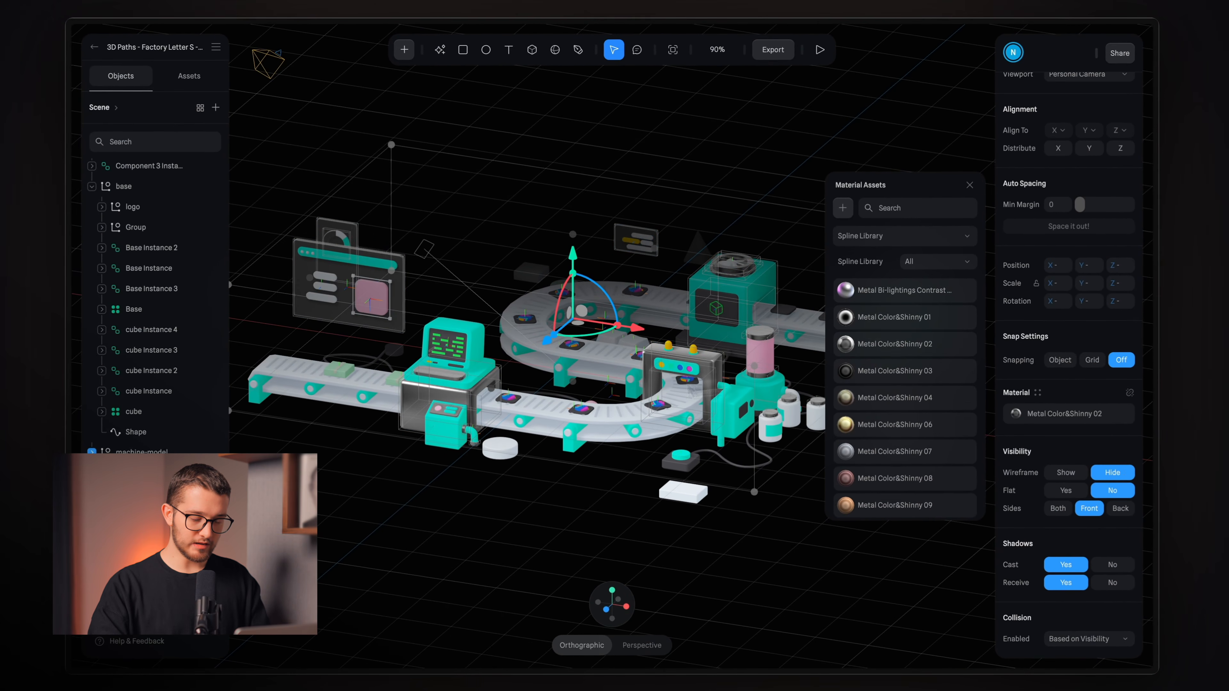
scroll(587, 401, "up", 5)
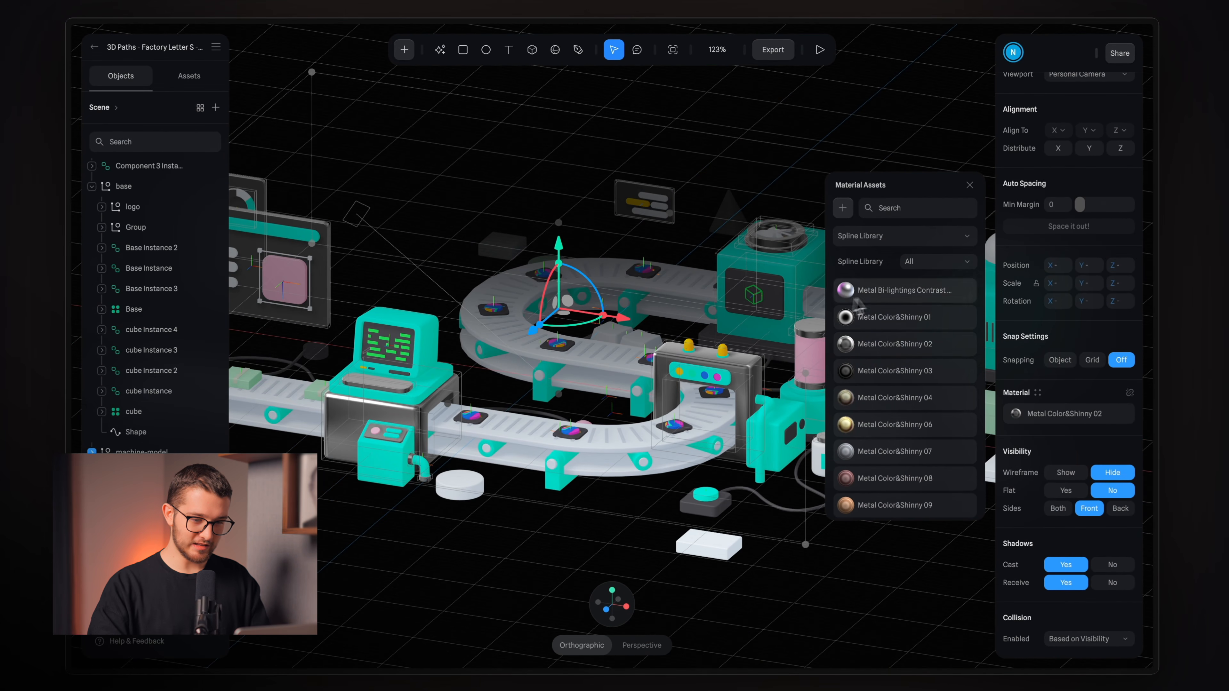
left_click(877, 373)
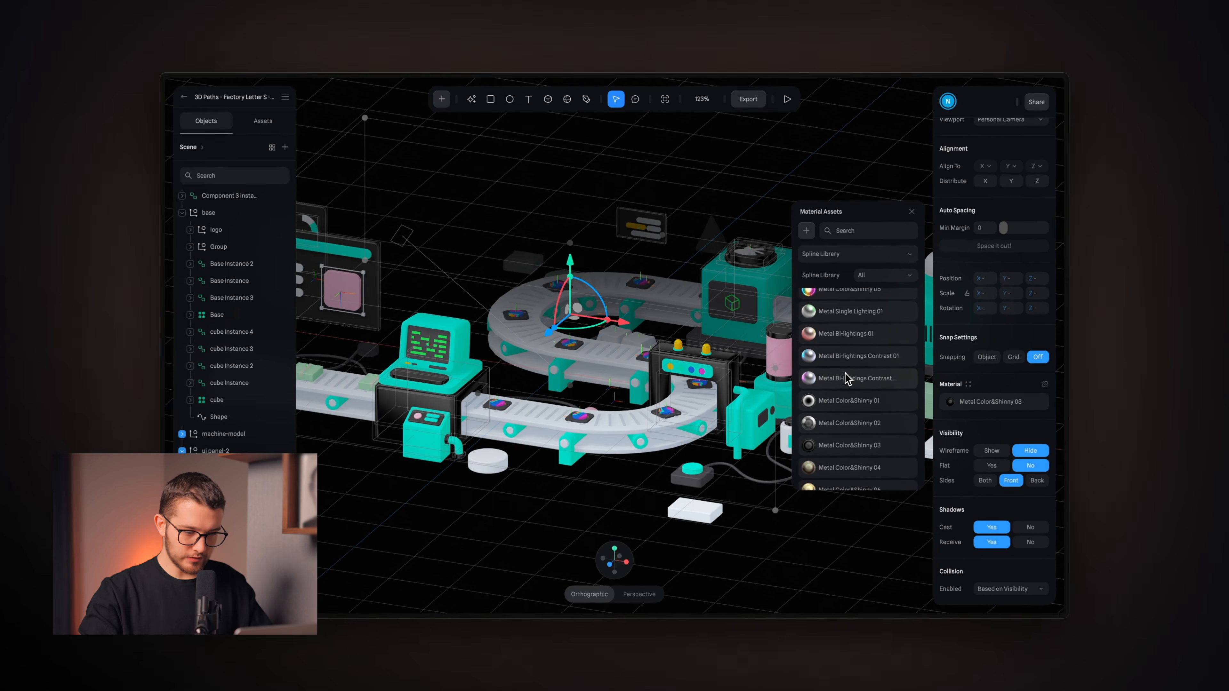
left_click(890, 382)
- Apply the Metal Lines Texture 02 material to the selected objects, close the material library and deselect everything
scroll(889, 379, "down", 1)
scroll(886, 399, "up", 2)
scroll(886, 400, "down", 4)
left_click(921, 357)
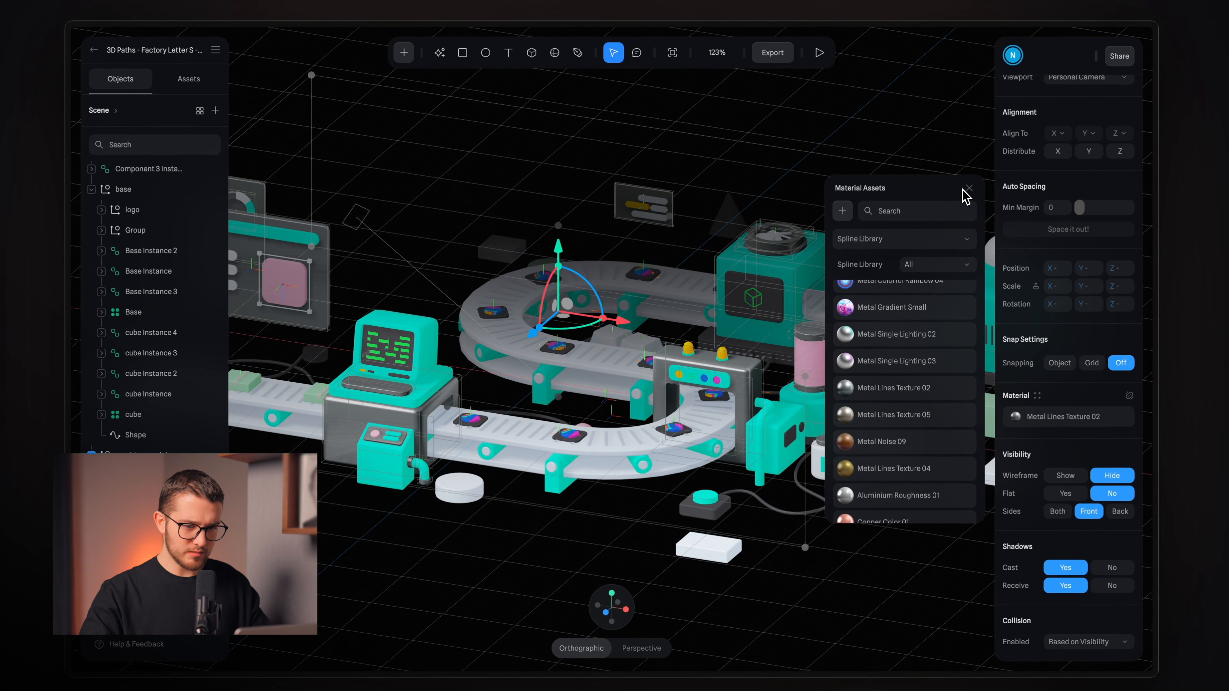
left_click(969, 189)
left_click(501, 576)
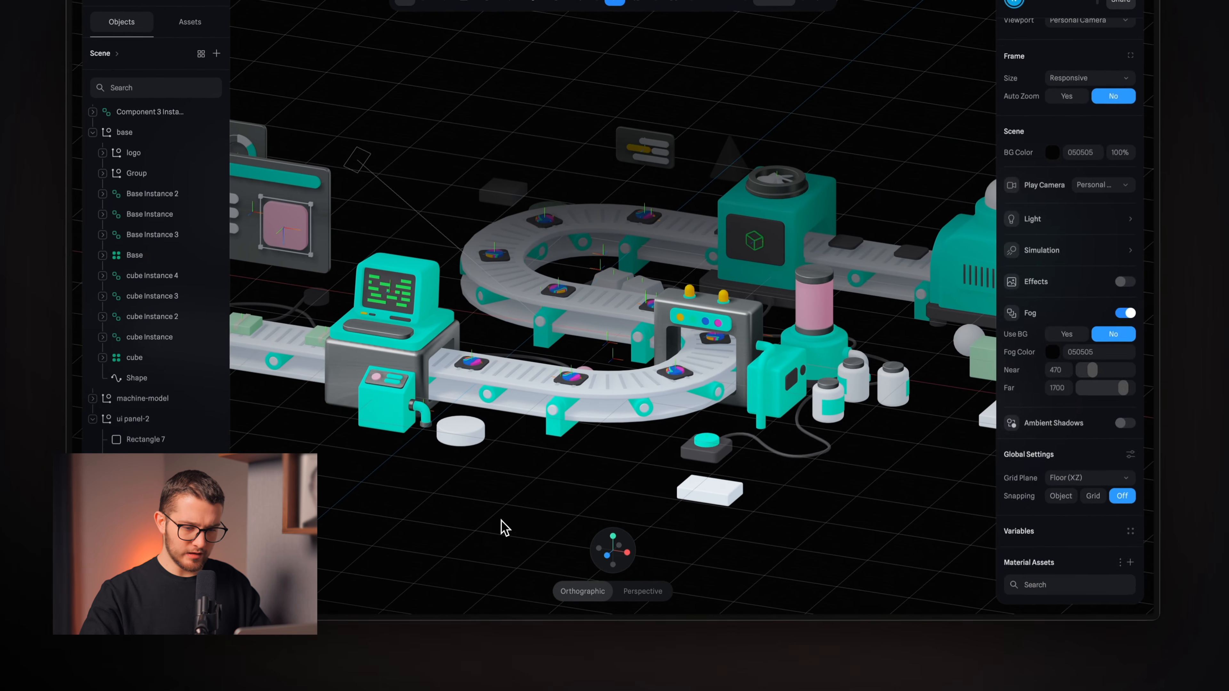
- Select all objects that use the turquoise main material asset
scroll(1111, 458, "down", 10)
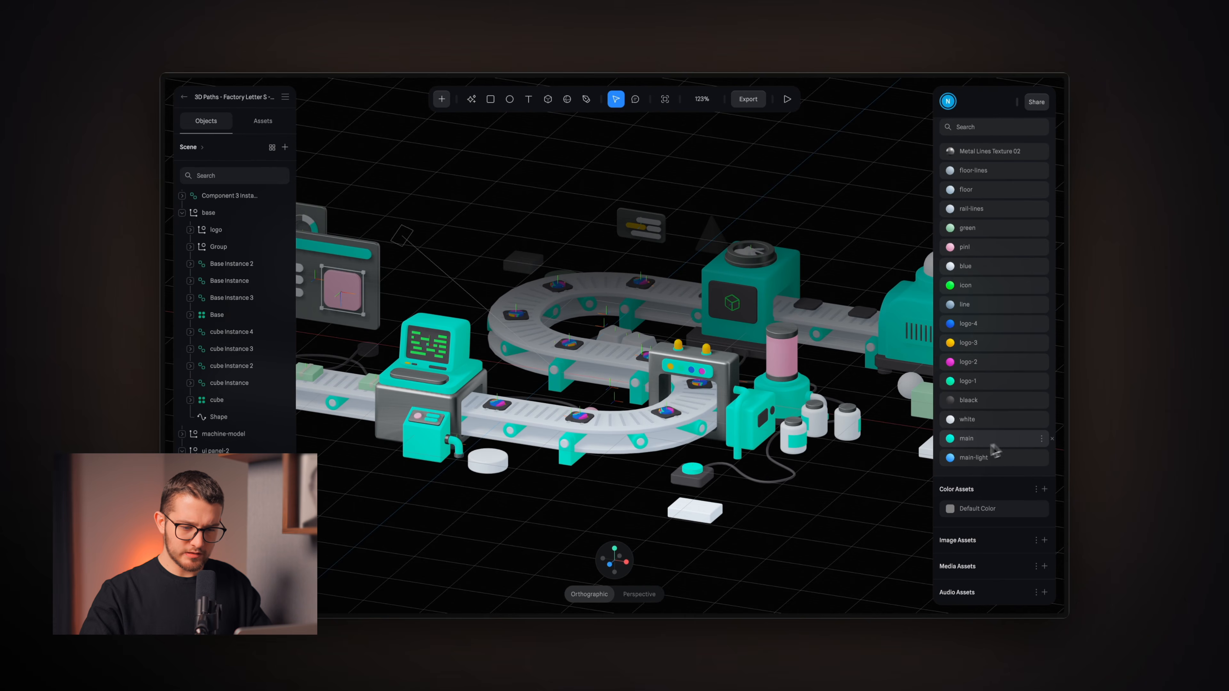
left_click(990, 438)
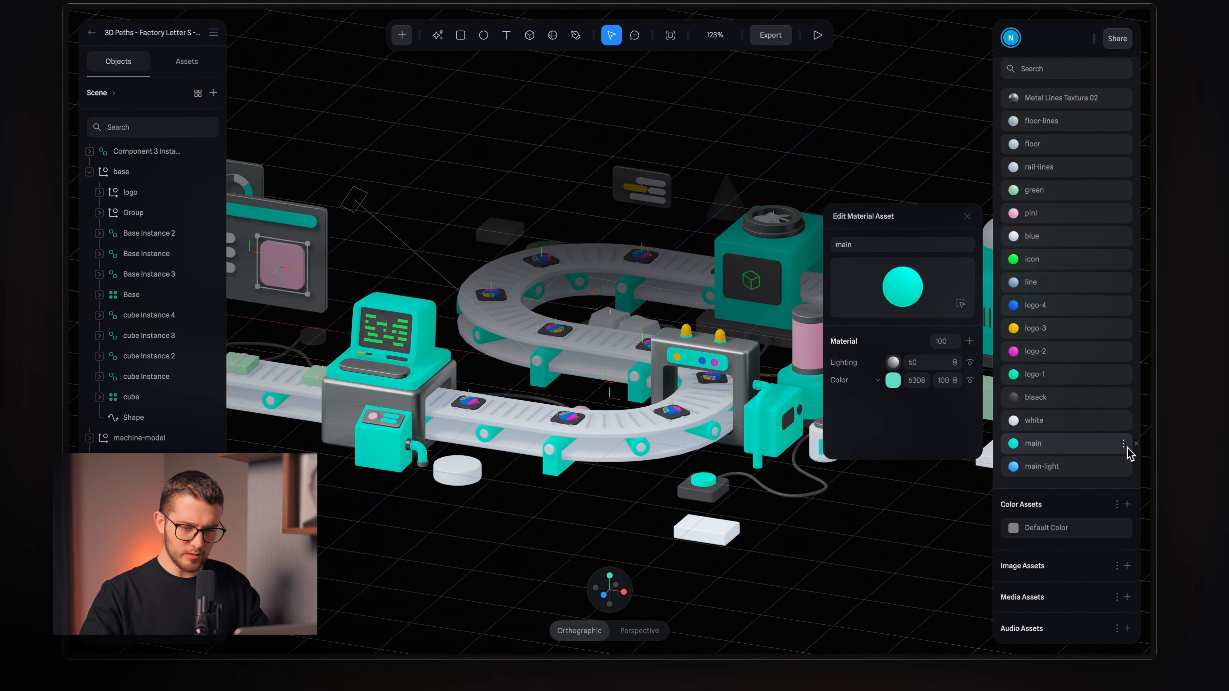
left_click(1123, 444)
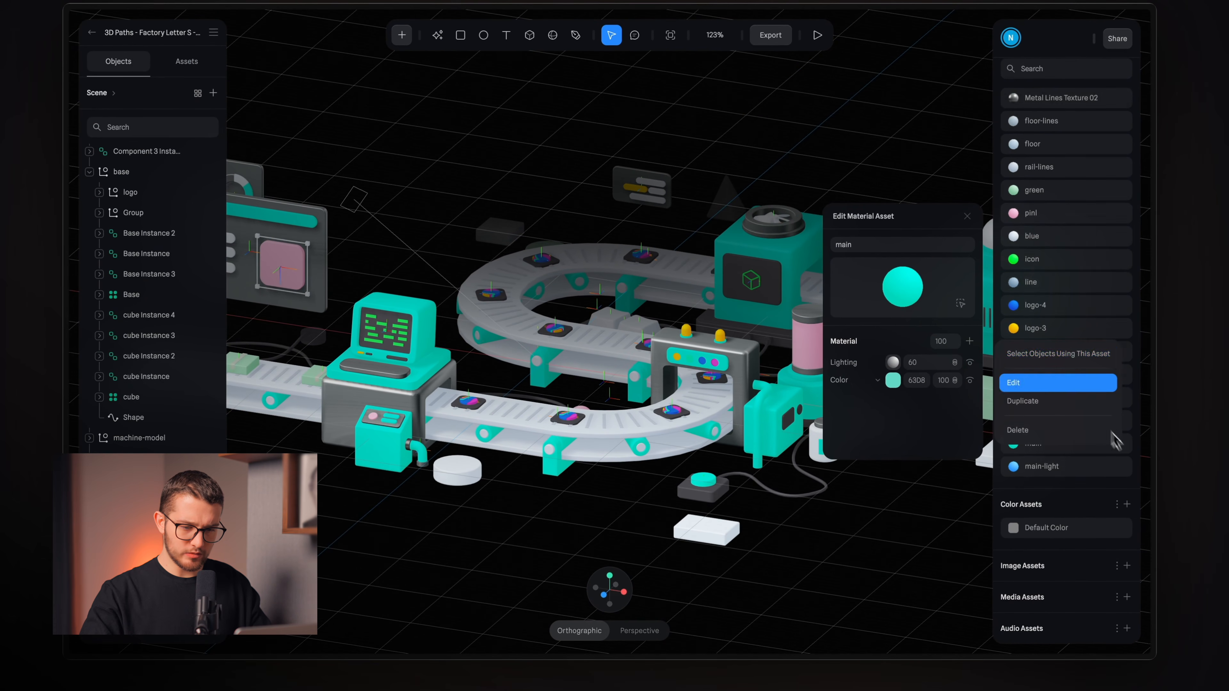
left_click(1086, 358)
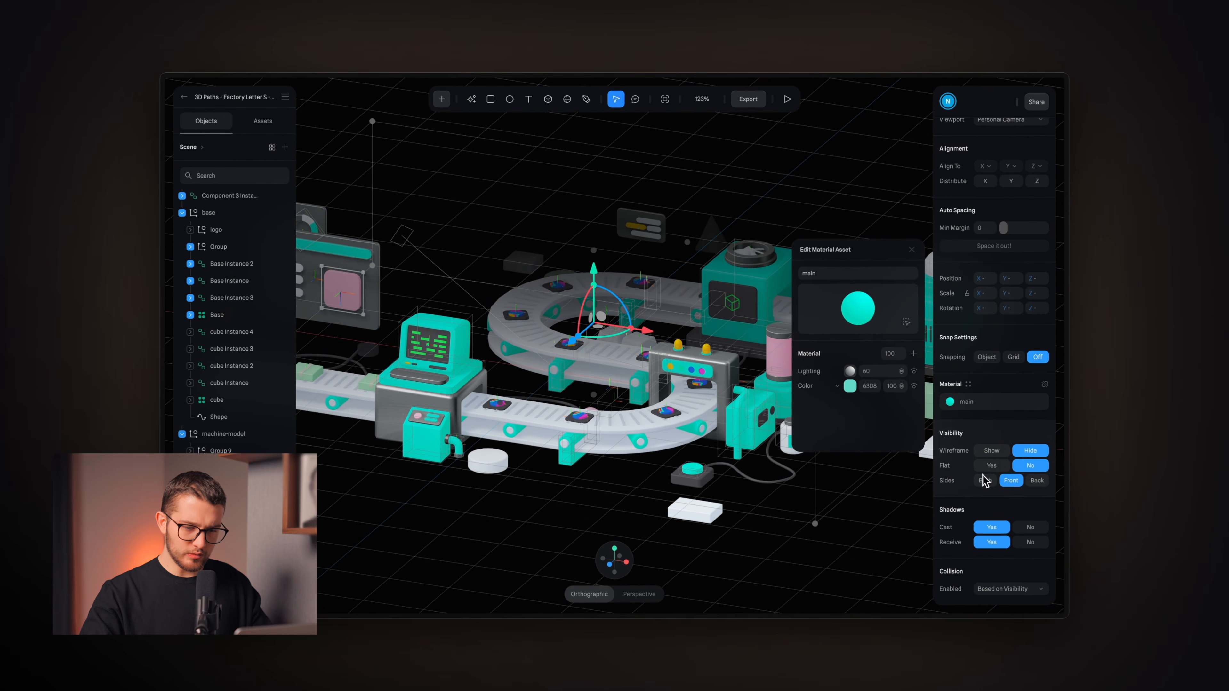
- Replace the material of the selected main objects with Metal Color&Shinny 03 from the Spline Library
left_click(968, 383)
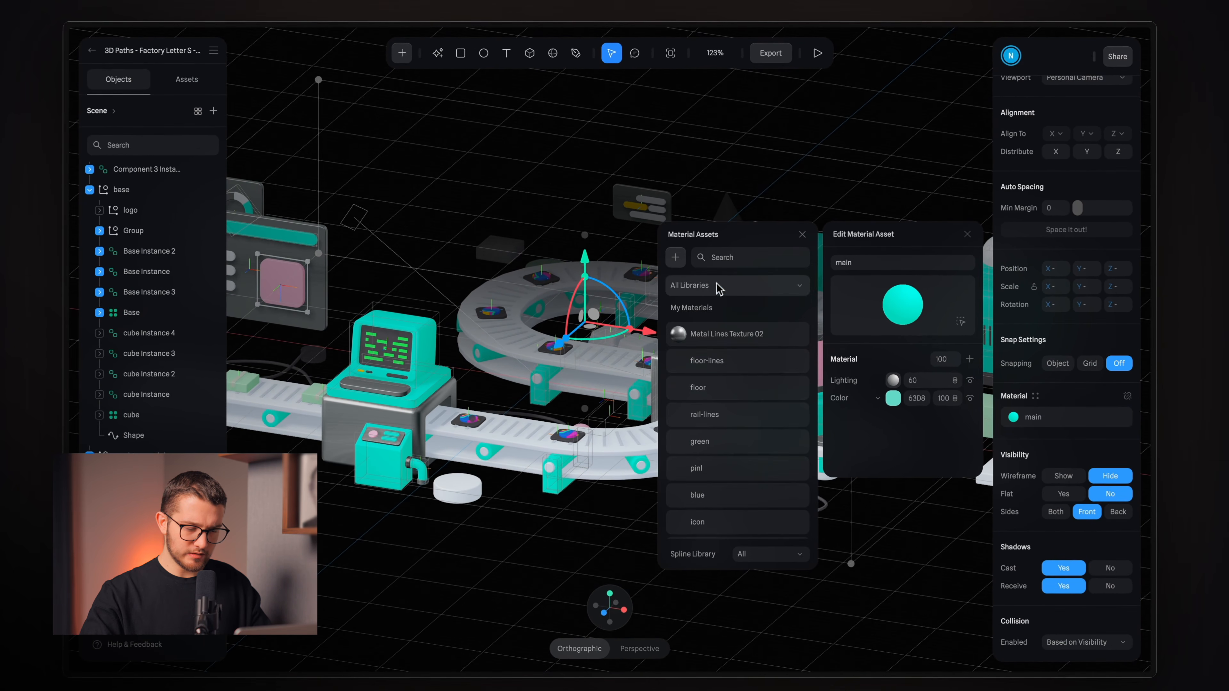
left_click(720, 287)
left_click(711, 323)
scroll(741, 409, "down", 10)
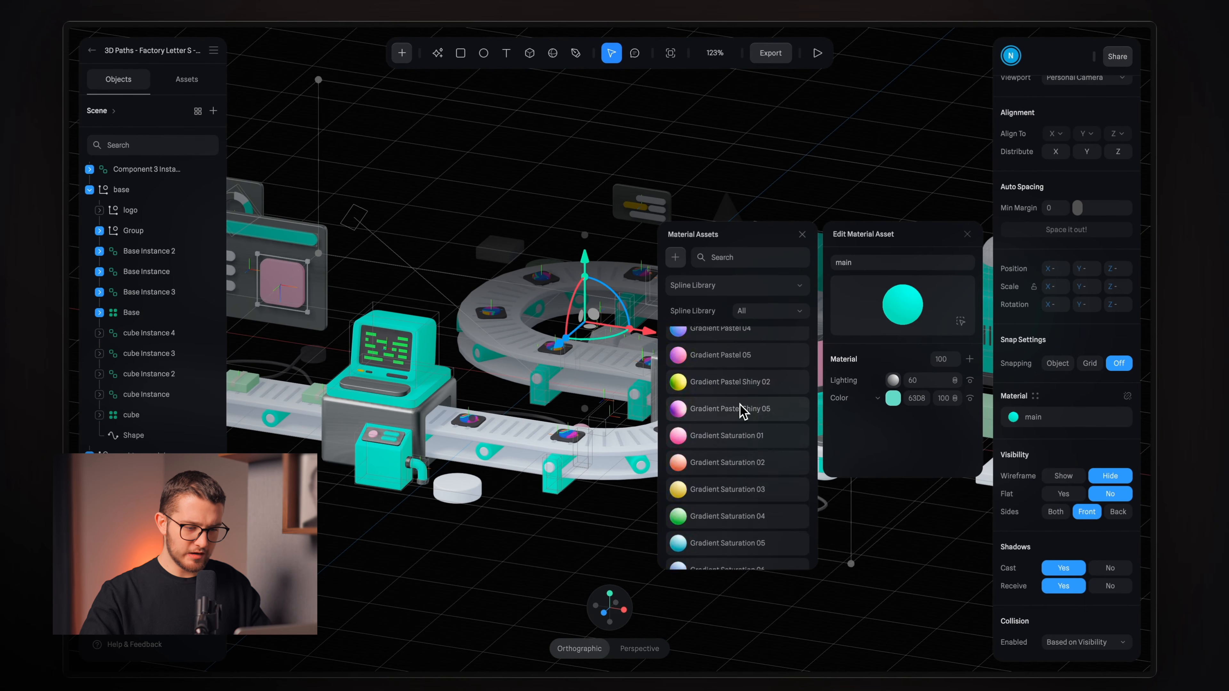
scroll(741, 412, "up", 10)
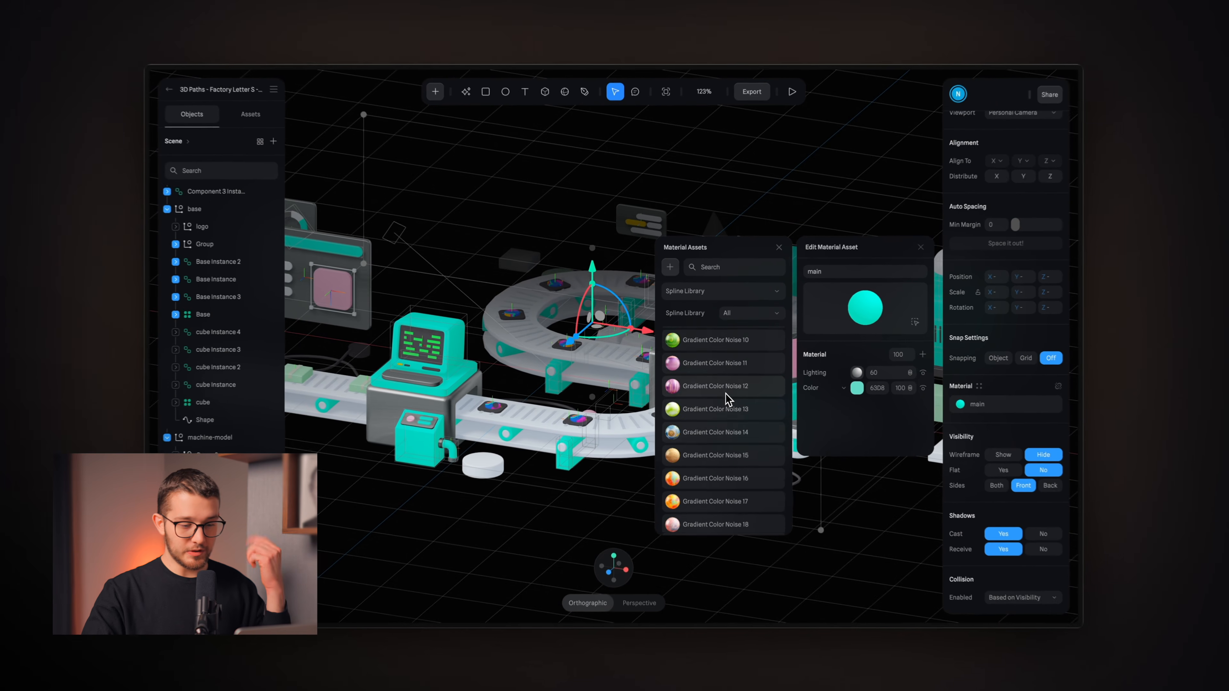
scroll(722, 395, "down", 5)
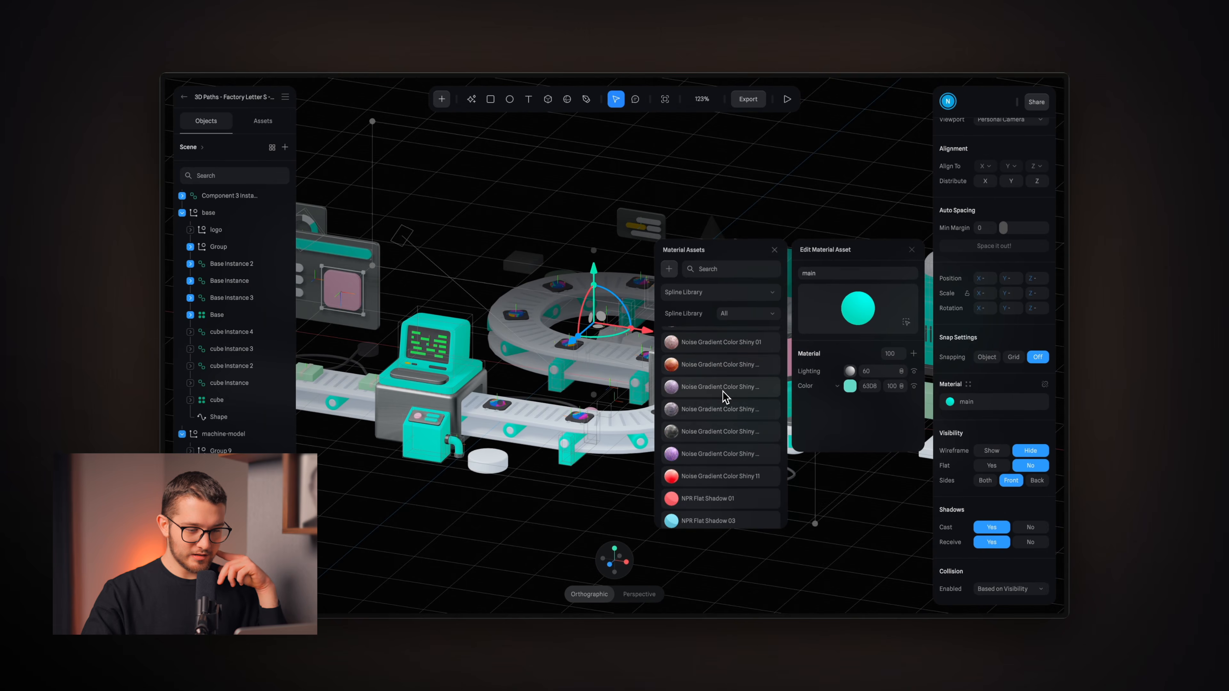
left_click(732, 404)
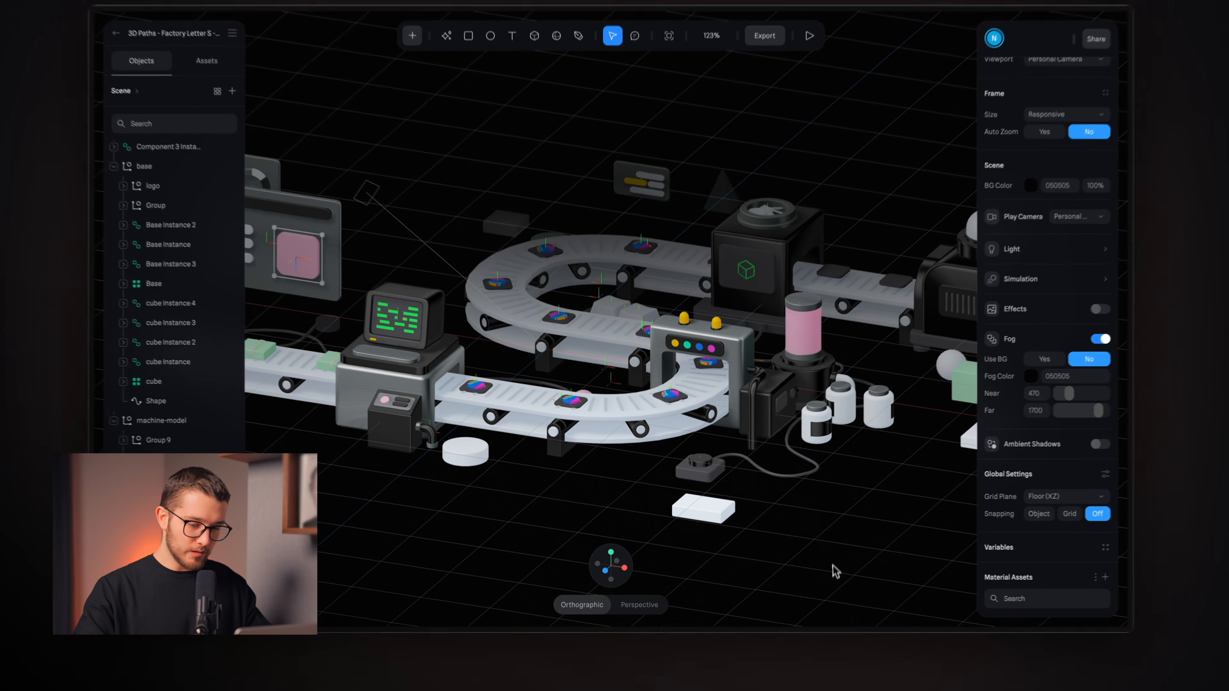
- Check which parts use the white material asset by hiding and showing its color layer
scroll(1050, 455, "down", 10)
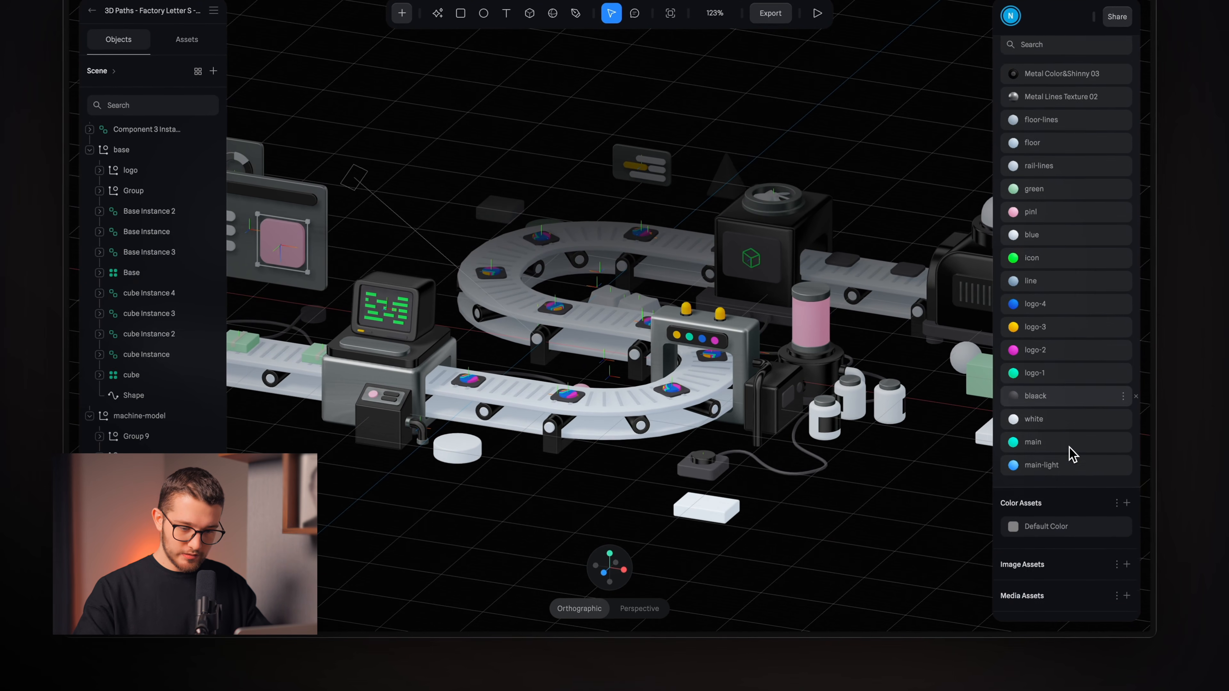
left_click(1063, 403)
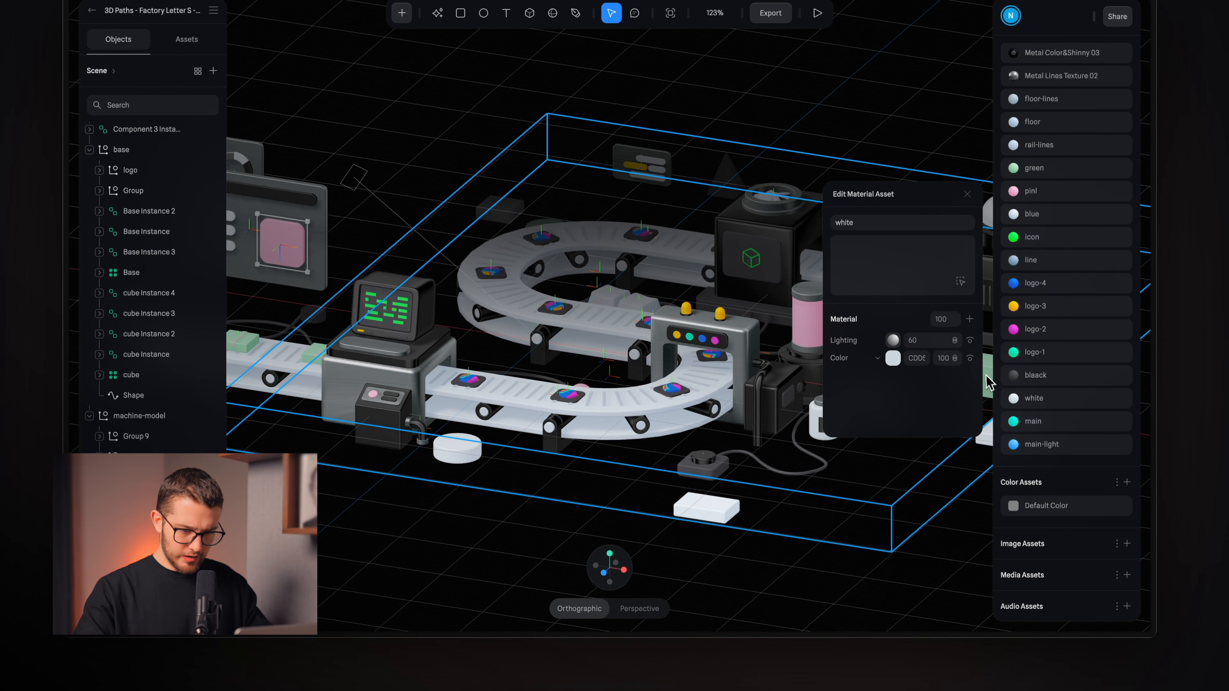
left_click(970, 358)
left_click(970, 358)
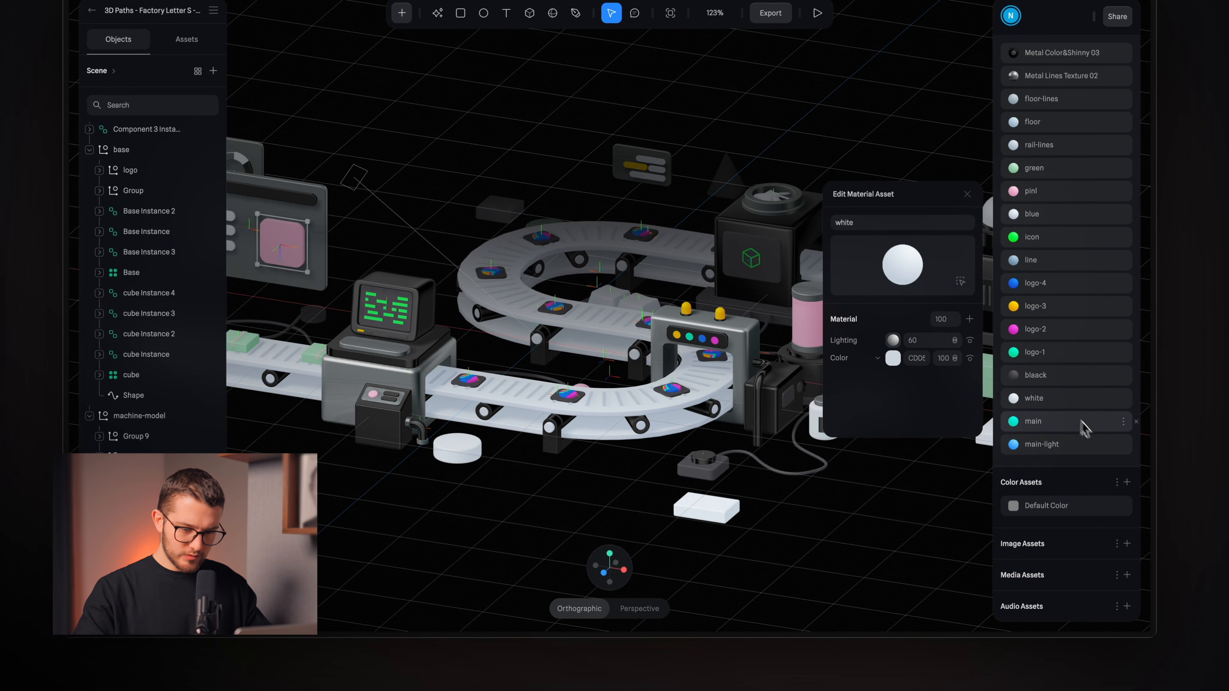
- Check which parts use the blue material asset by hiding and showing its color layer
scroll(1067, 422, "up", 1)
left_click(1058, 227)
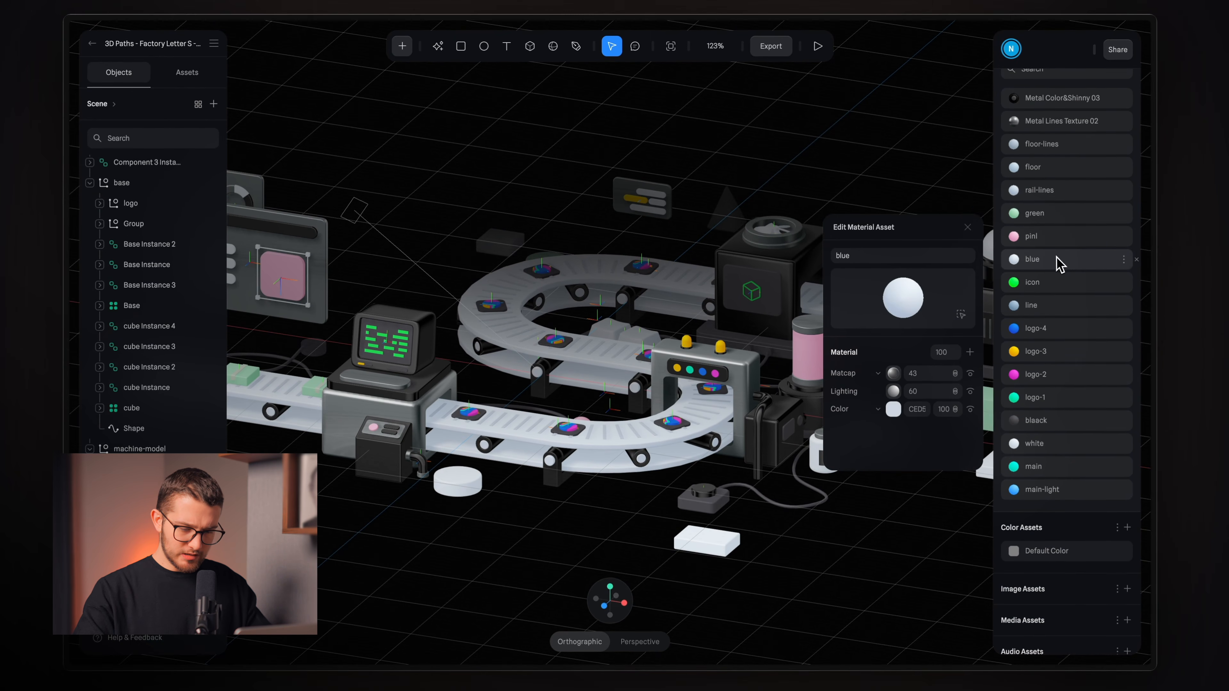
left_click(970, 409)
left_click(970, 409)
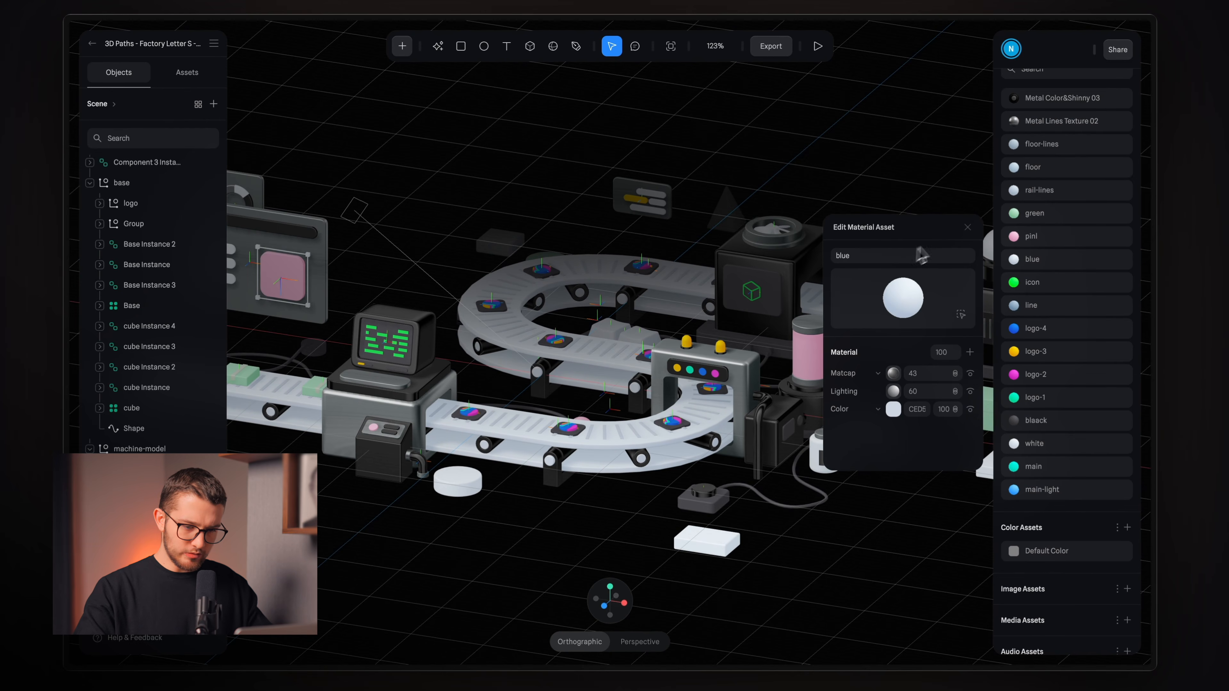
- Select all objects that use the blue material asset and list the Spline Library materials for replacing it
left_click(960, 314)
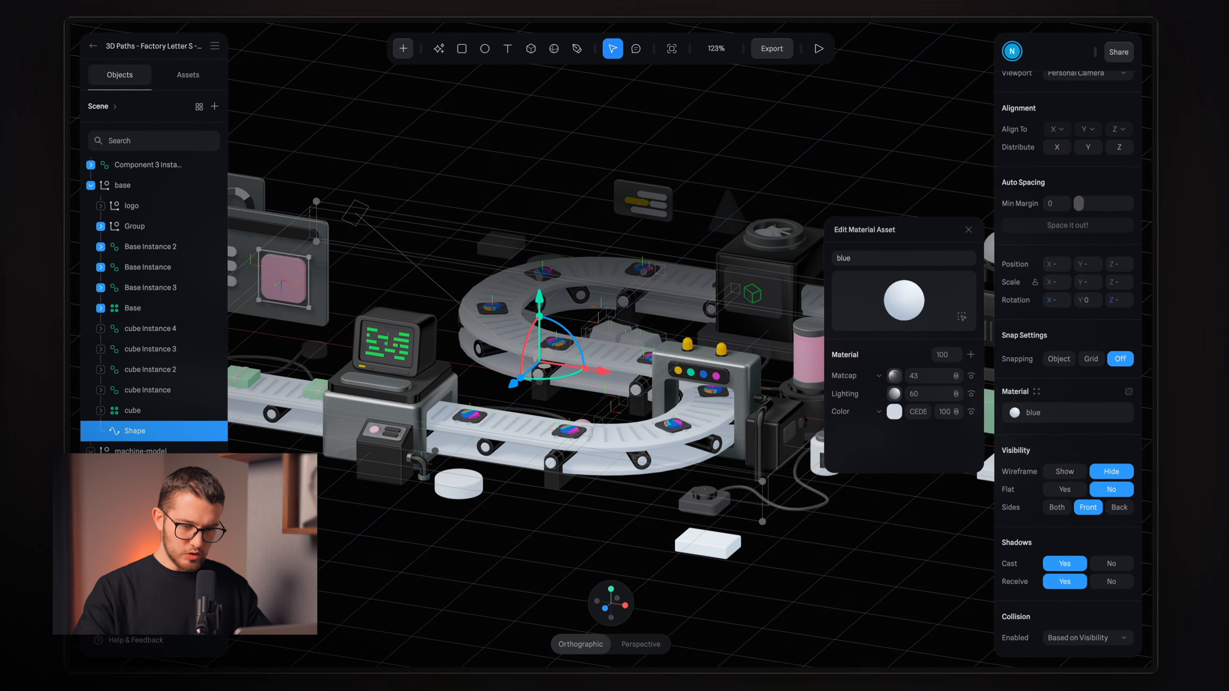
left_click(1055, 391)
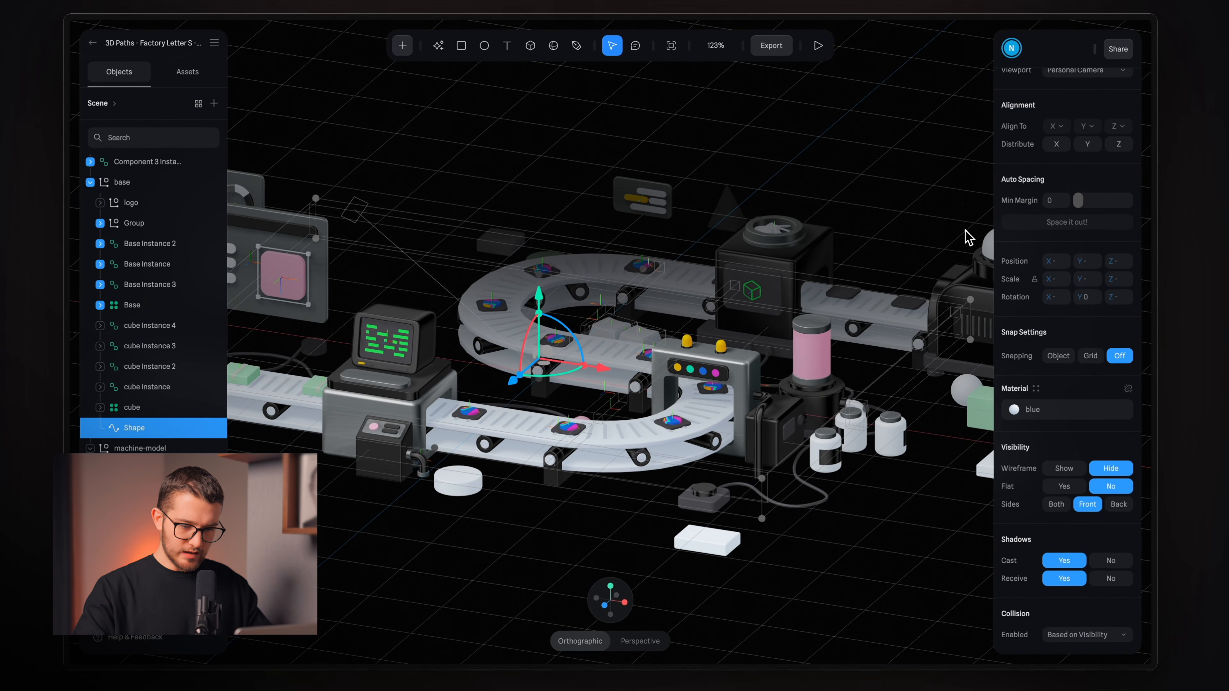
left_click(1033, 398)
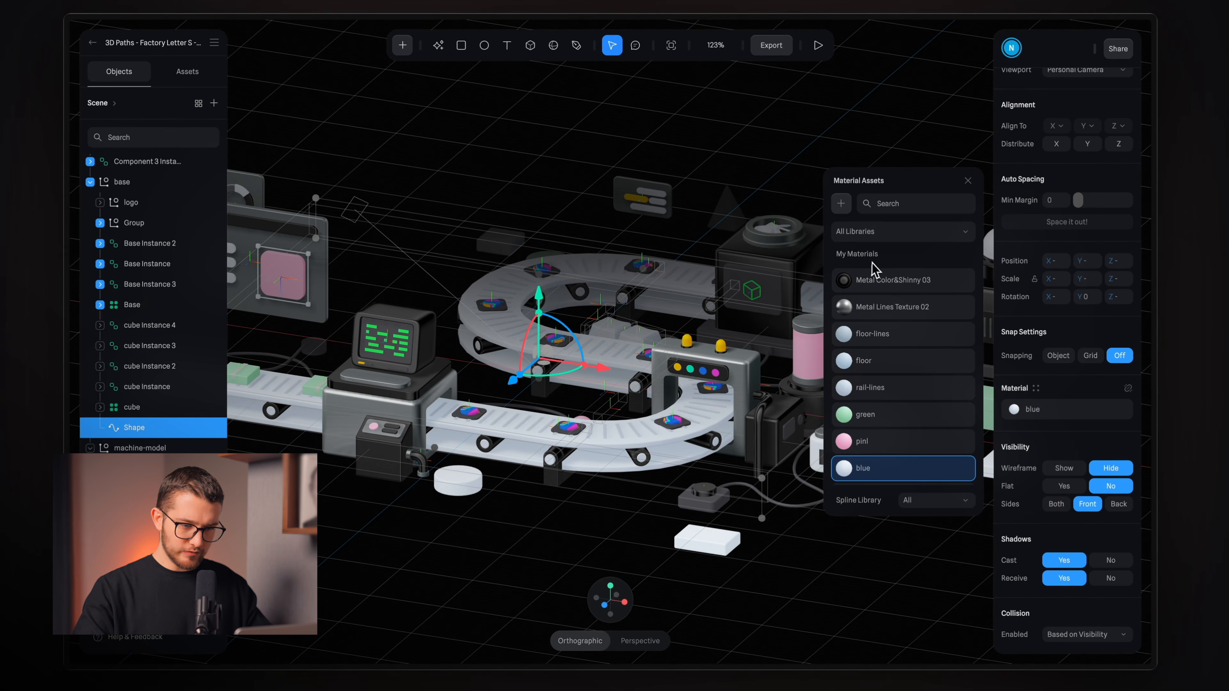
left_click(895, 231)
left_click(875, 283)
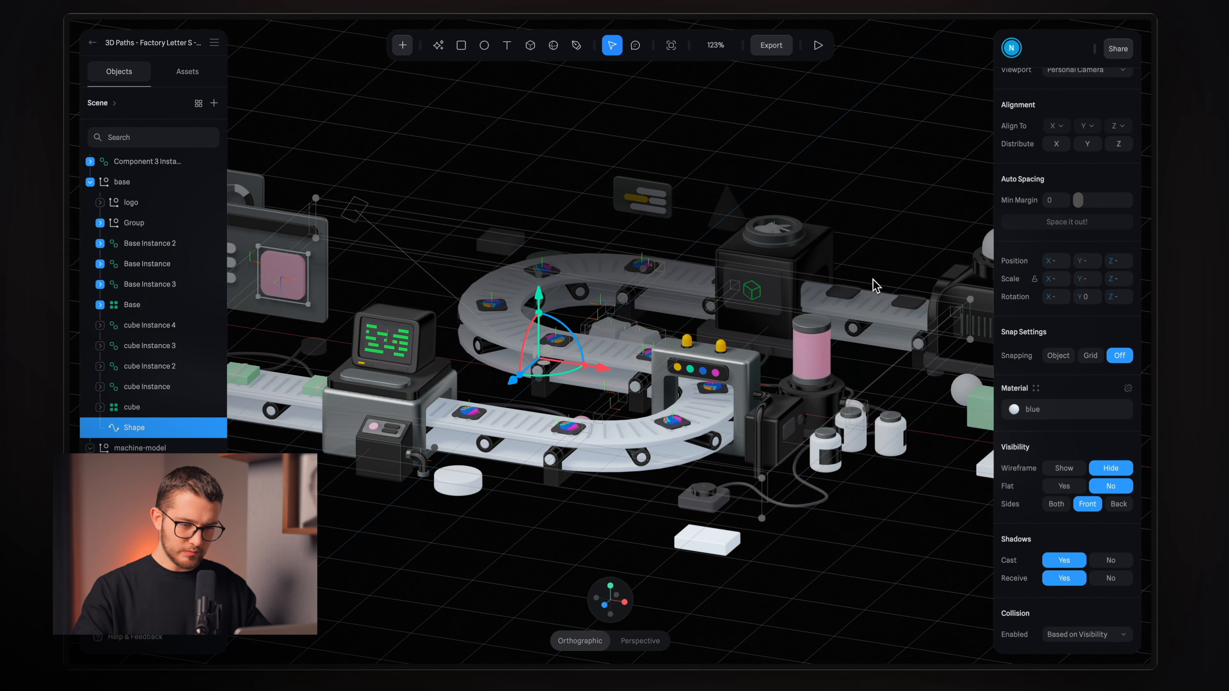
left_click(1036, 409)
left_click(1035, 407)
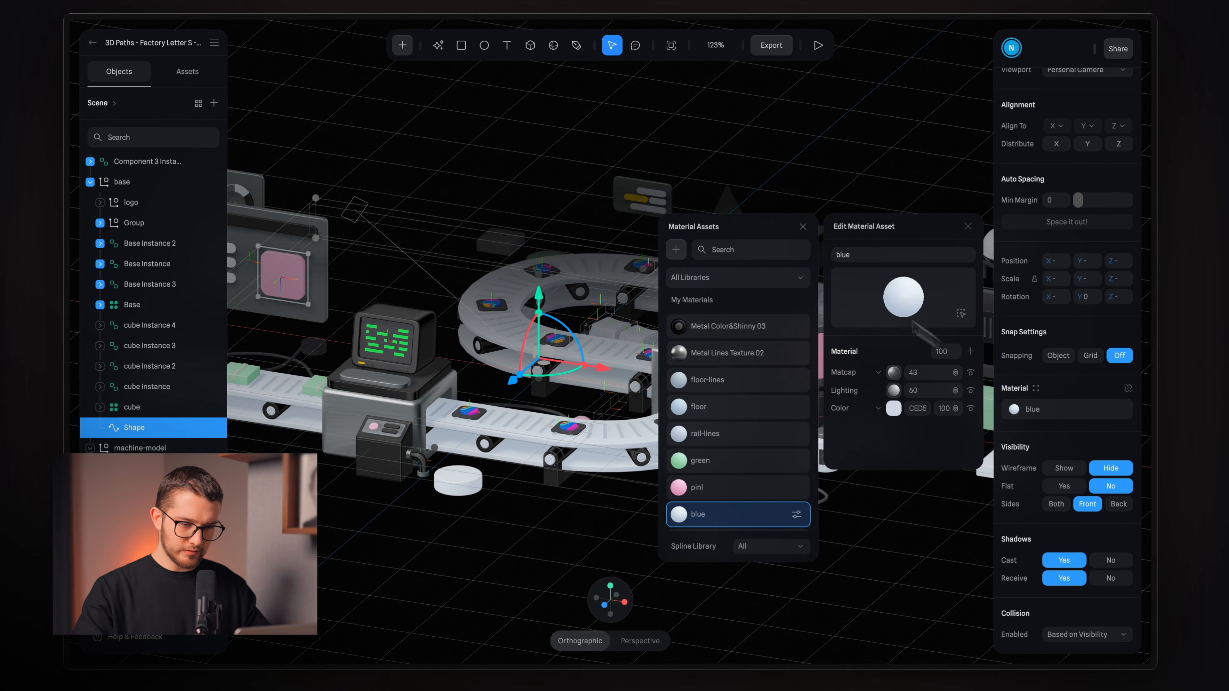
left_click(715, 283)
left_click(711, 315)
scroll(740, 424, "down", 1)
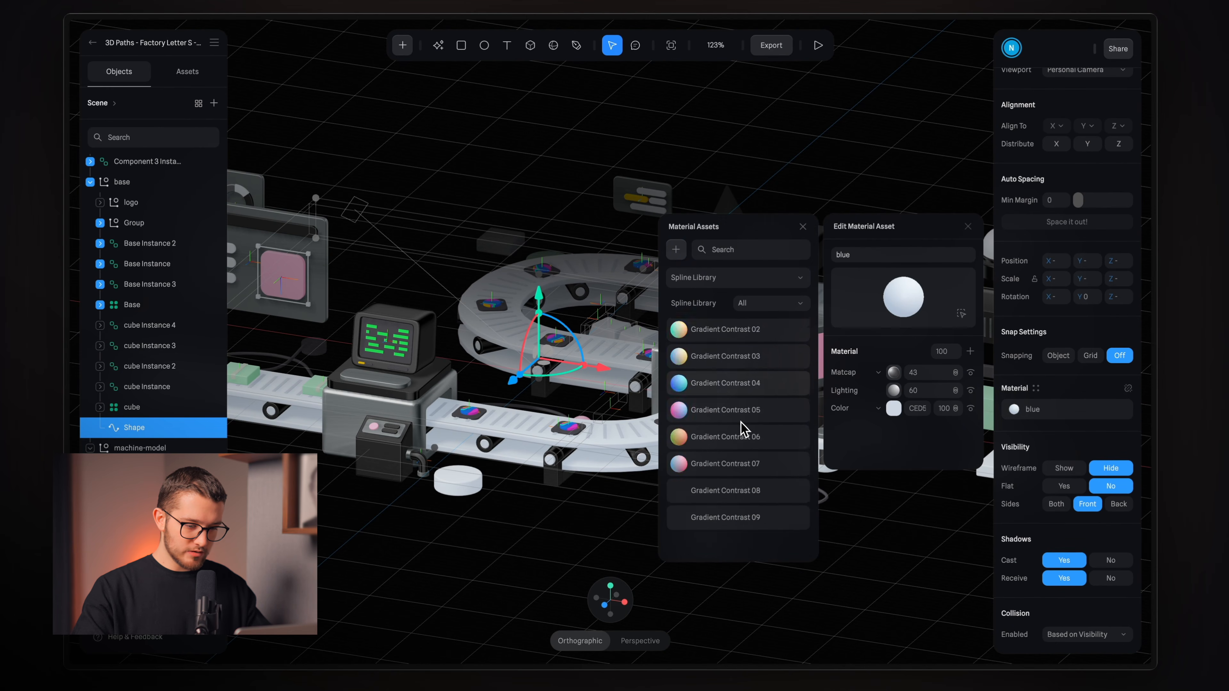
- Try Gradient Color Noise 15 and Gradient Color Noise 33 from the Spline Library on the selected conveyor parts
scroll(743, 426, "down", 10)
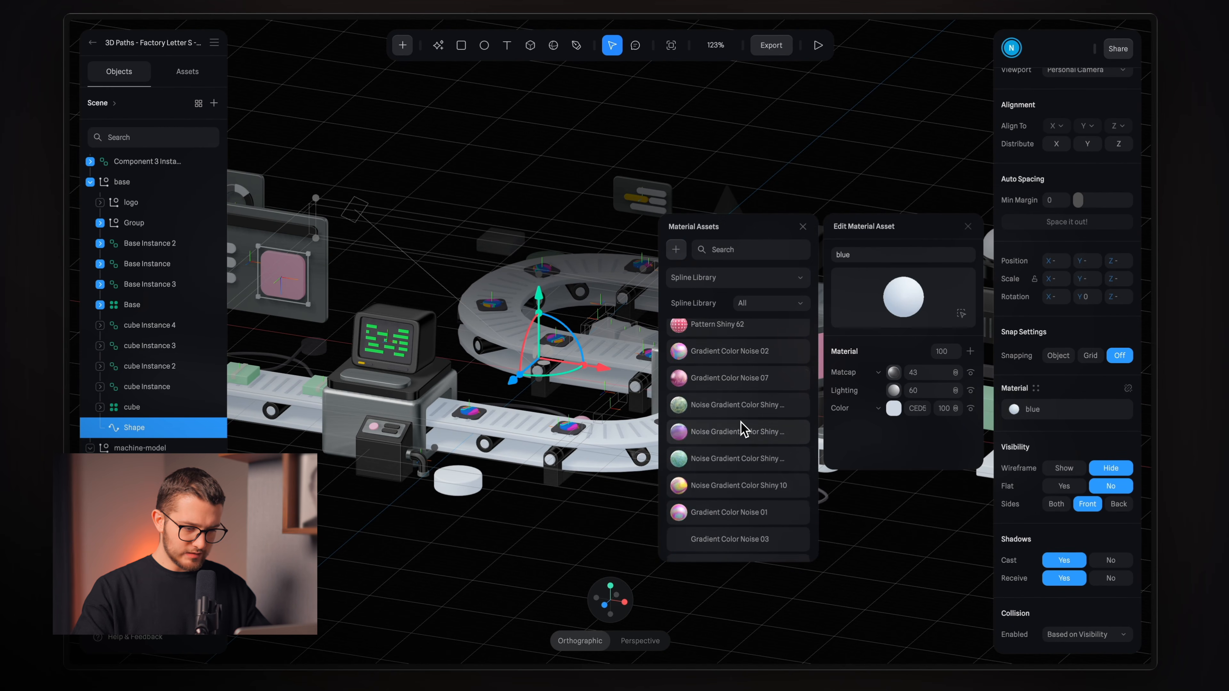
scroll(742, 429, "down", 4)
left_click(743, 434)
scroll(745, 426, "down", 5)
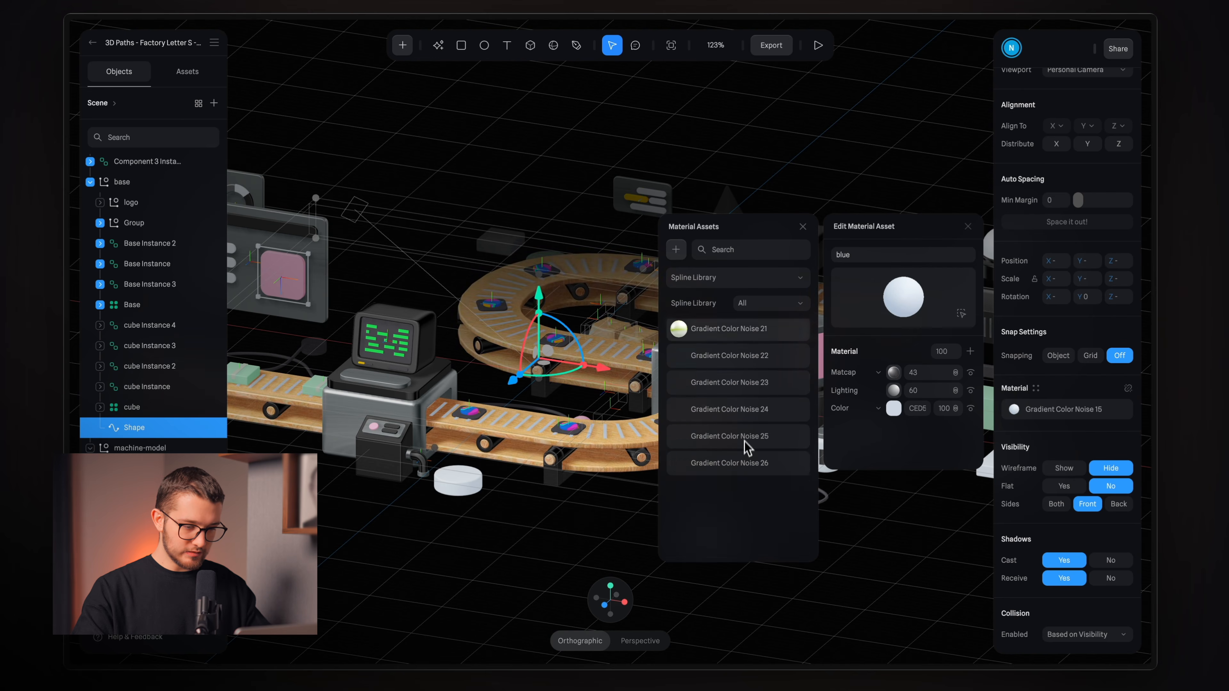
left_click(749, 388)
scroll(745, 397, "down", 5)
left_click(745, 383)
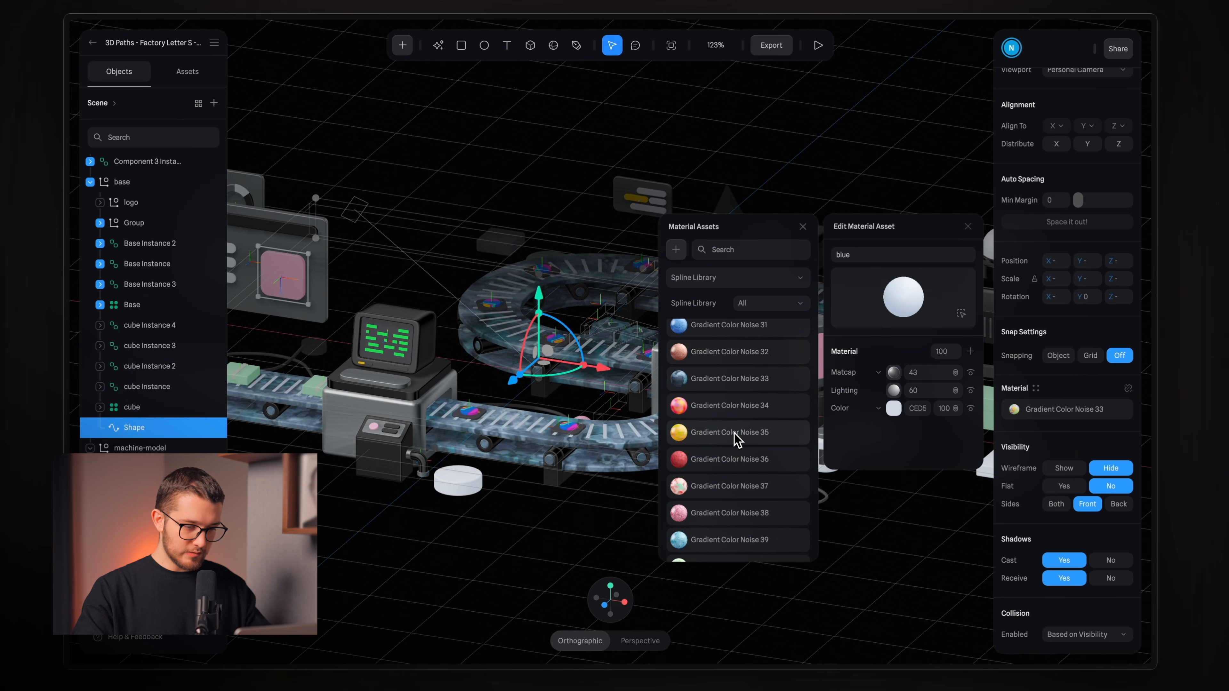
- Try further Spline Library materials beyond Gradient Color Noise 33 on the selected conveyor parts
left_click(745, 459)
scroll(747, 472, "down", 3)
scroll(752, 435, "down", 2)
left_click(754, 428)
scroll(755, 411, "down", 5)
left_click(759, 388)
left_click(736, 418)
scroll(736, 418, "down", 10)
- Compare Metal Noise 02 with Metal Noise 04 on the selected conveyor parts, keep Metal Noise 04 and clear the selection
left_click(740, 402)
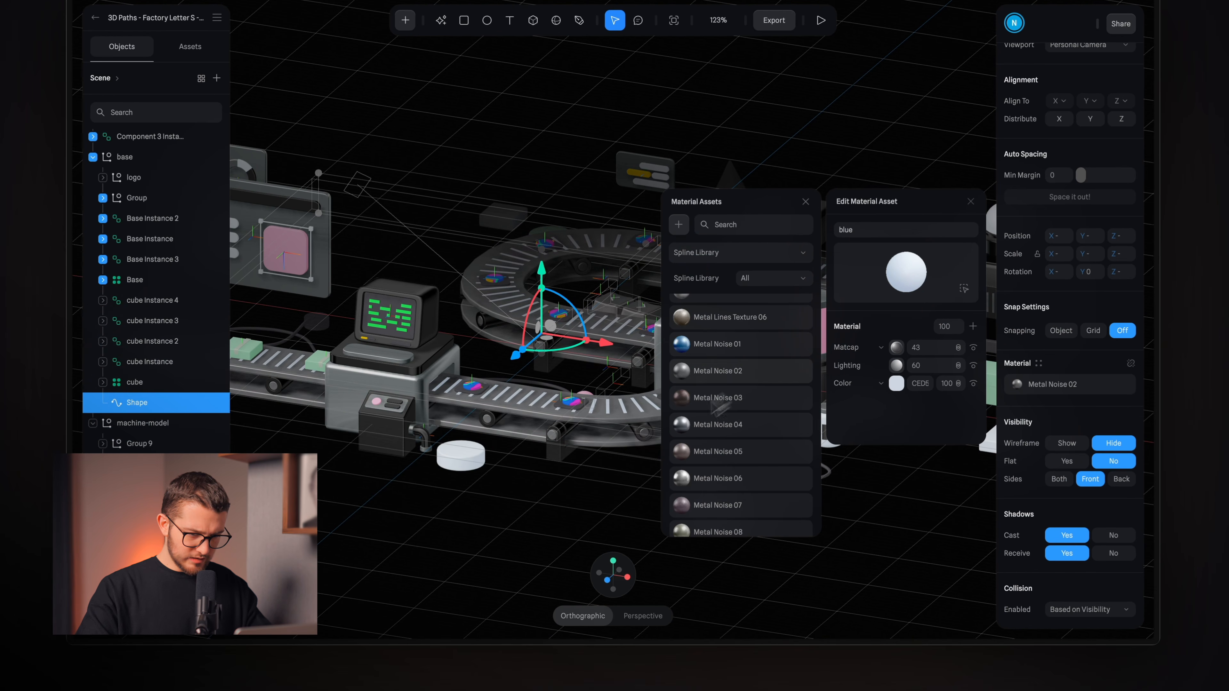
scroll(758, 407, "down", 1)
left_click(750, 413)
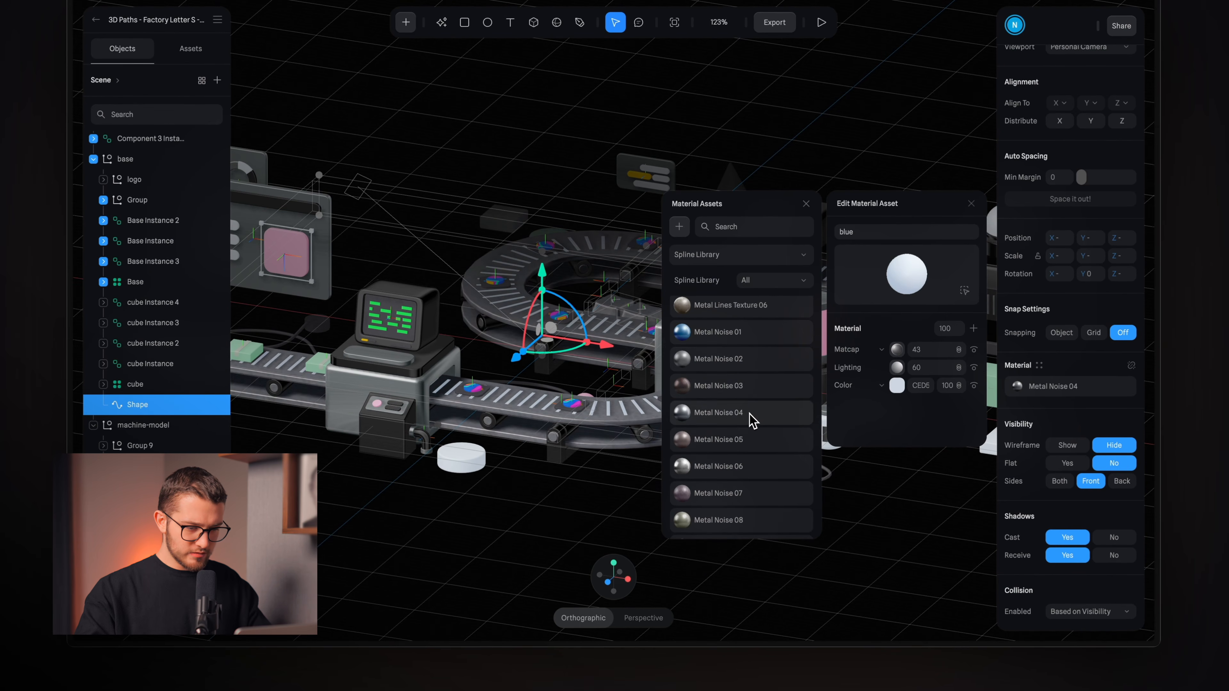
scroll(561, 433, "up", 5)
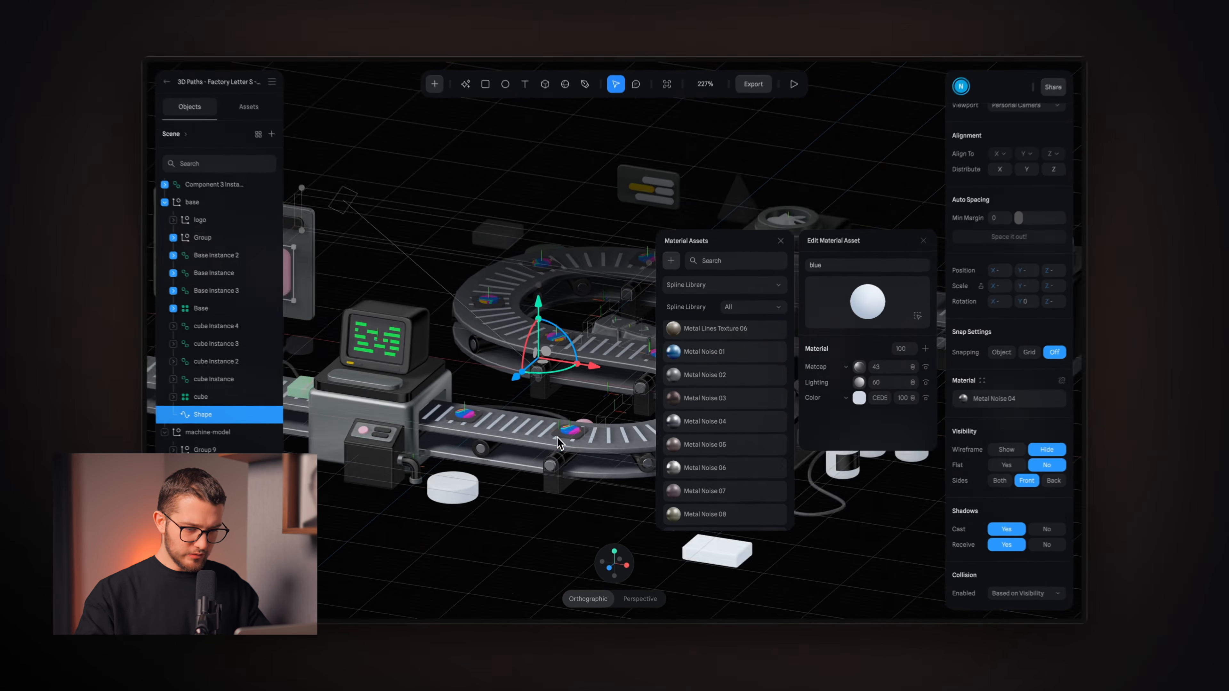
left_click(551, 521)
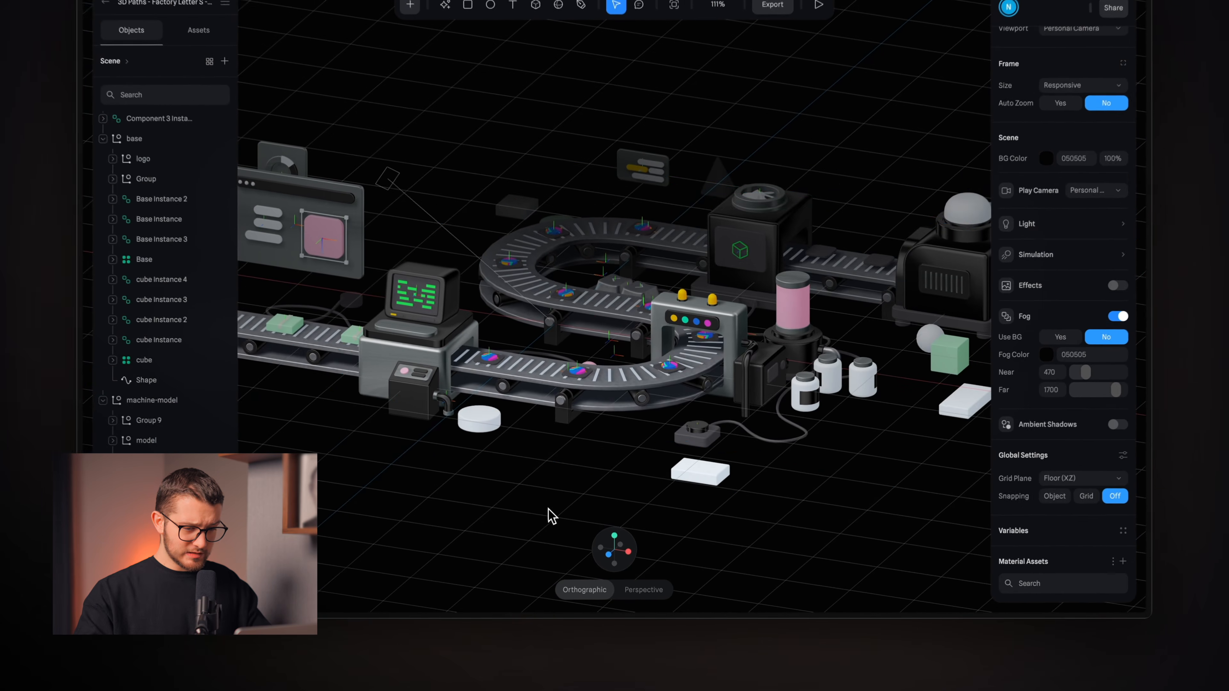
- Preview the scene in play mode, orbiting and zooming in on the conveyor to inspect the new materials, and exit
scroll(701, 457, "up", 5)
scroll(701, 457, "down", 5)
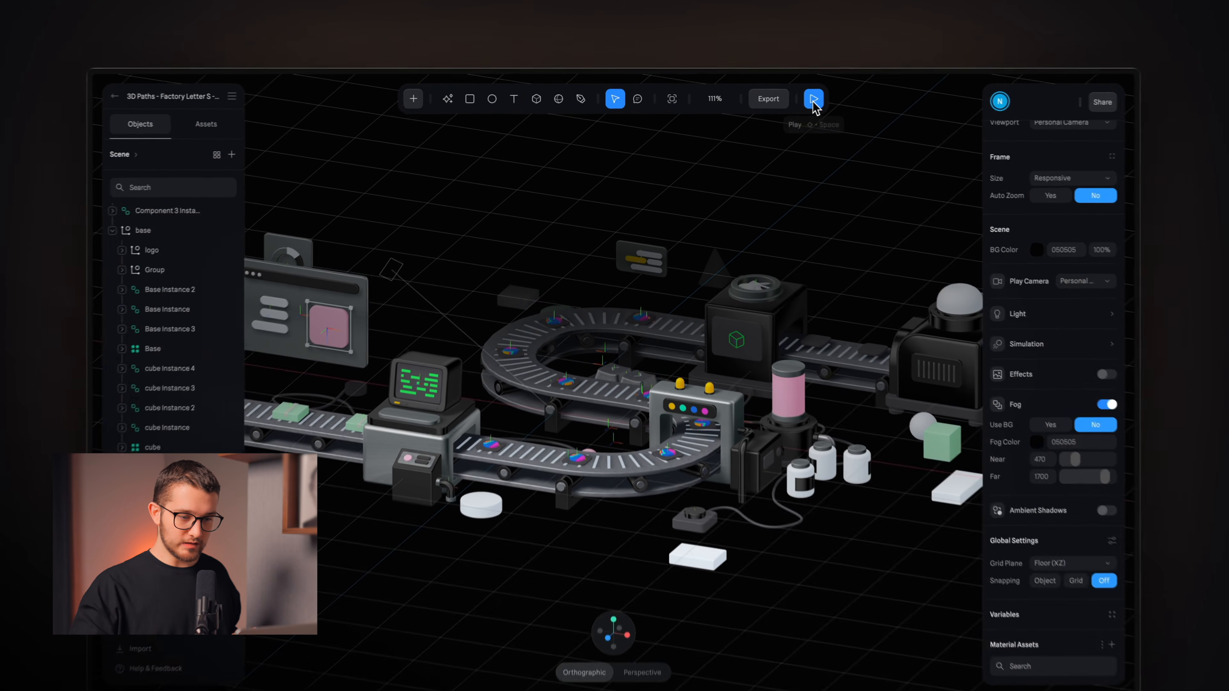
left_click(787, 99)
left_click_drag(635, 341, 642, 397)
scroll(631, 396, "up", 5)
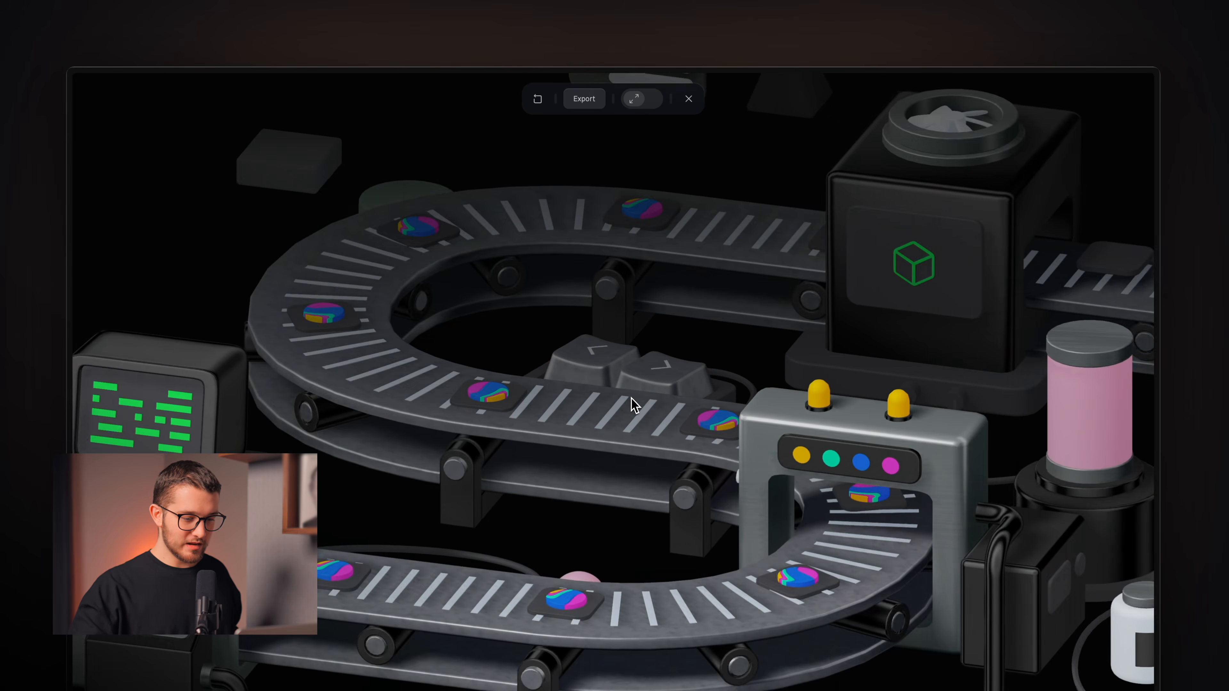
scroll(632, 397, "down", 5)
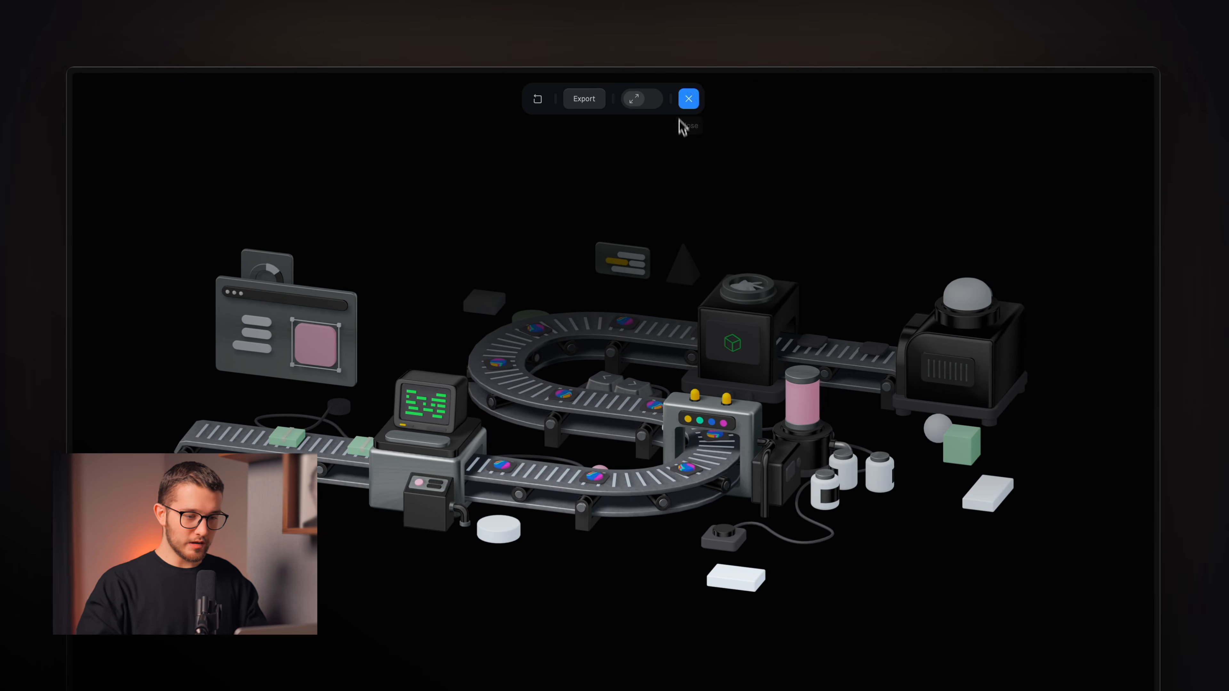
left_click(688, 101)
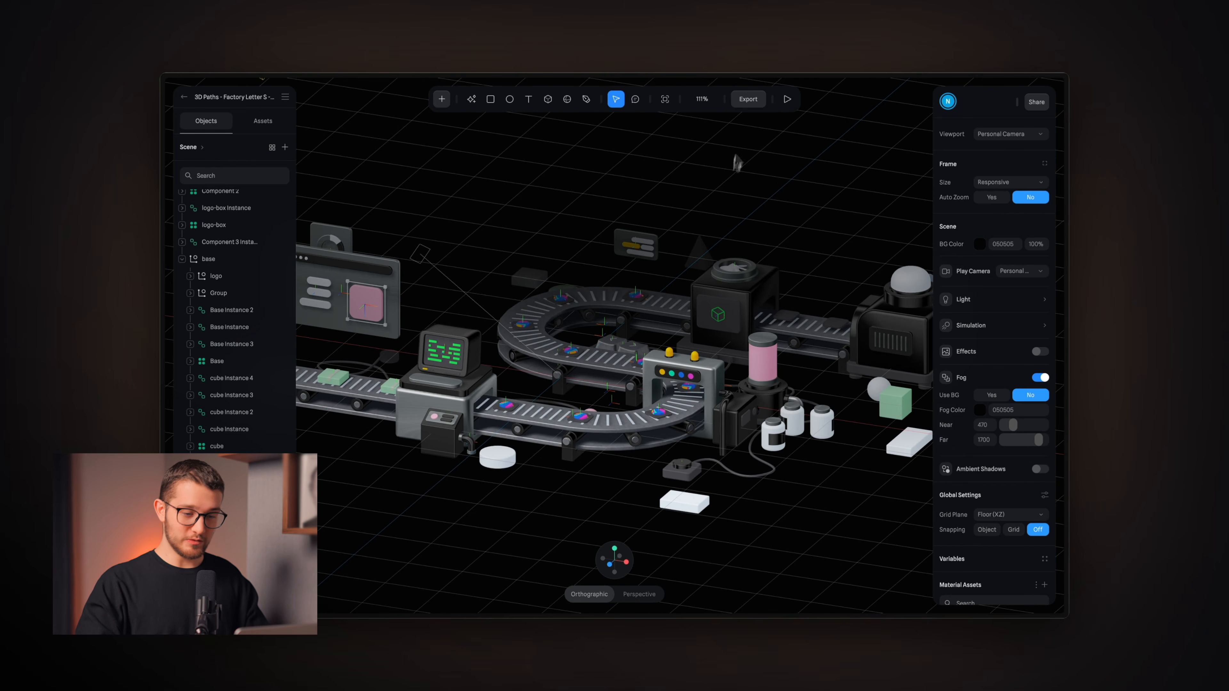
- Preview the scene from the current view and again from a zoomed-out one to compare the starting framing
left_click(788, 99)
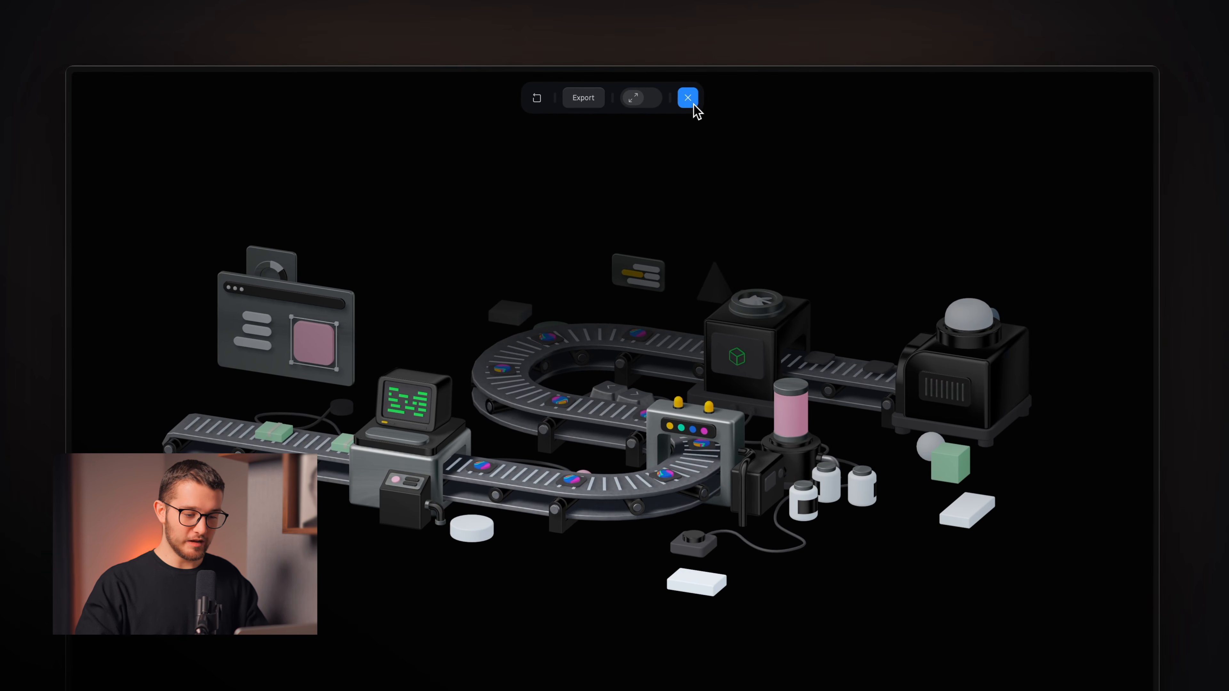
key("Escape")
scroll(696, 276, "down", 3)
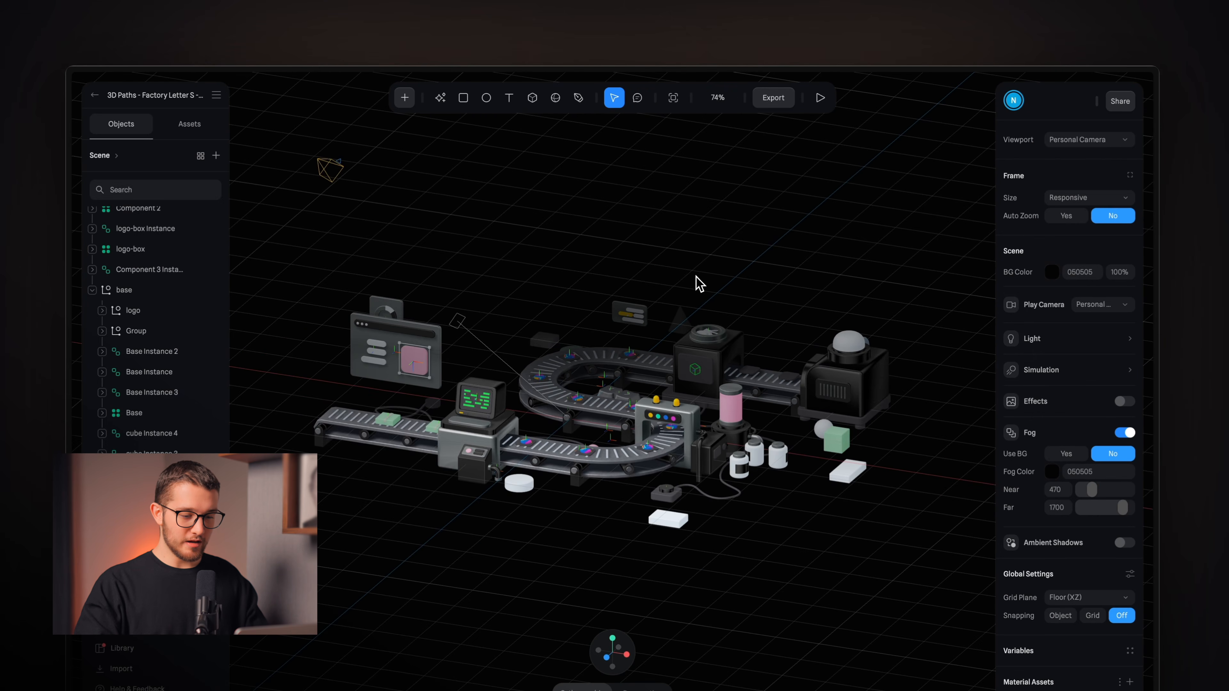
scroll(695, 276, "up", 6)
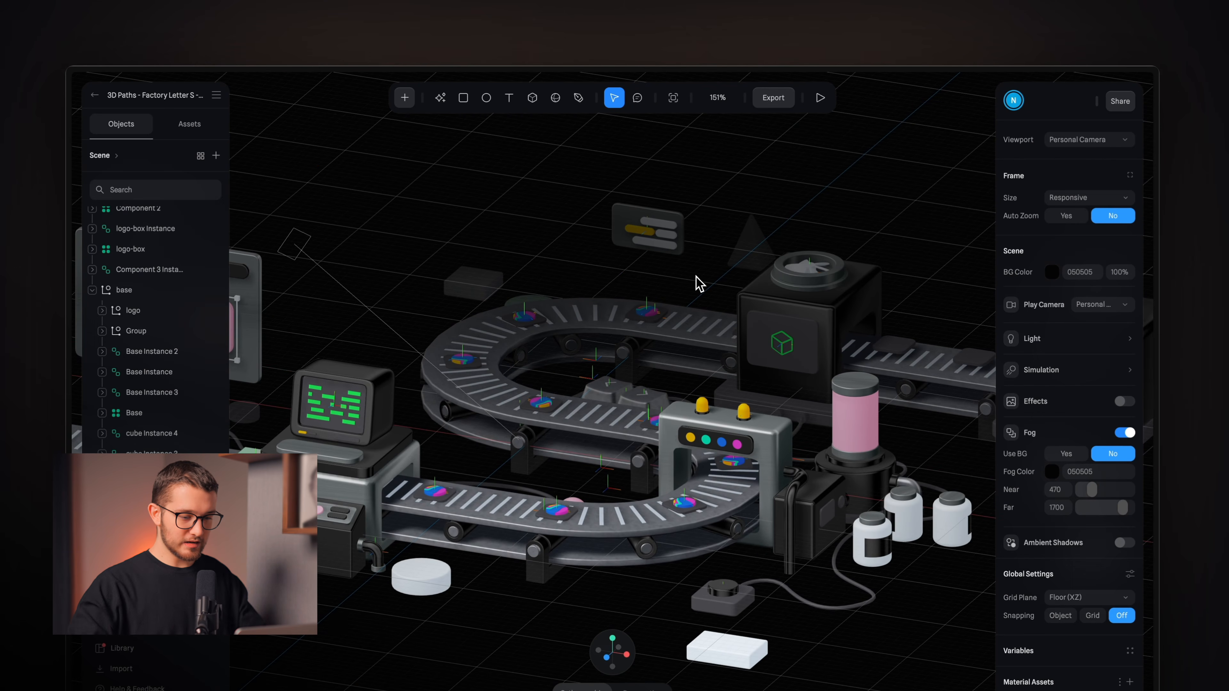
scroll(697, 282, "down", 6)
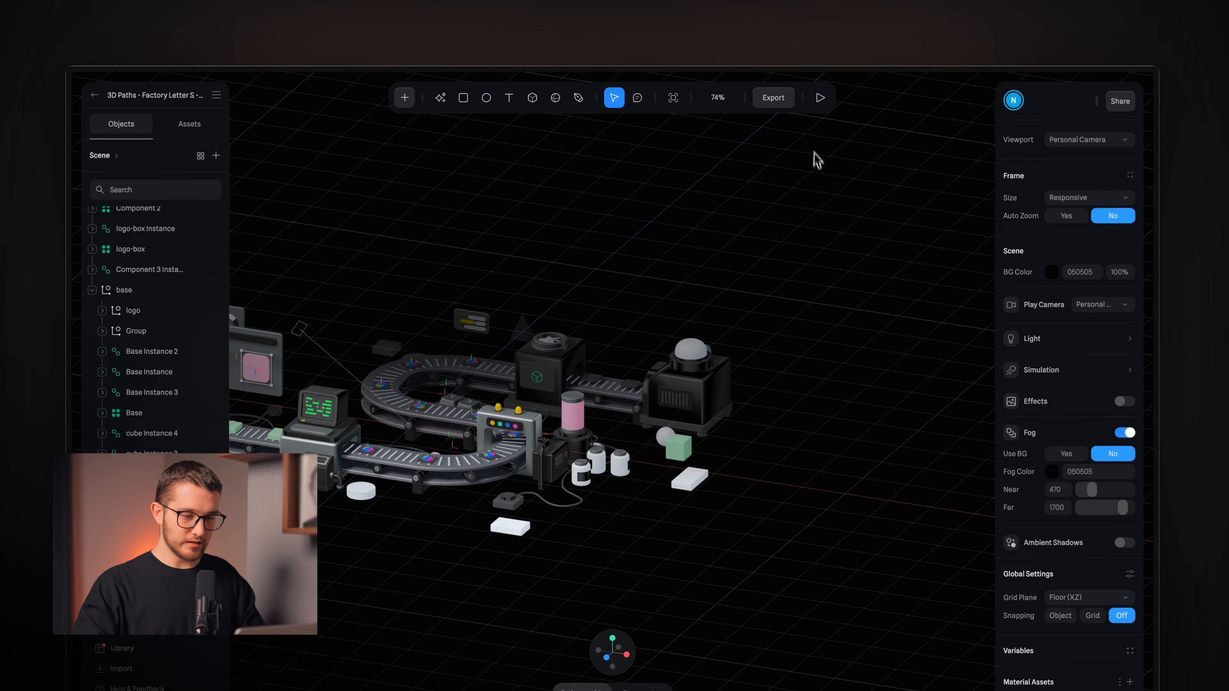
left_click(820, 97)
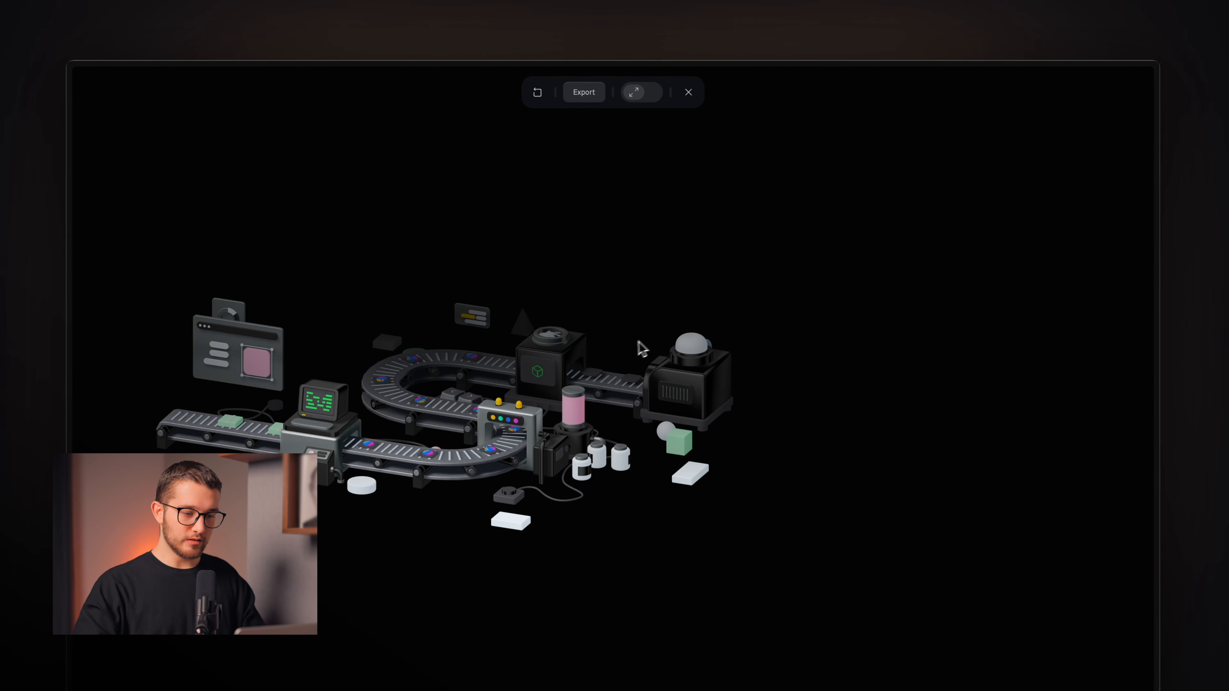
left_click_drag(576, 317, 702, 332)
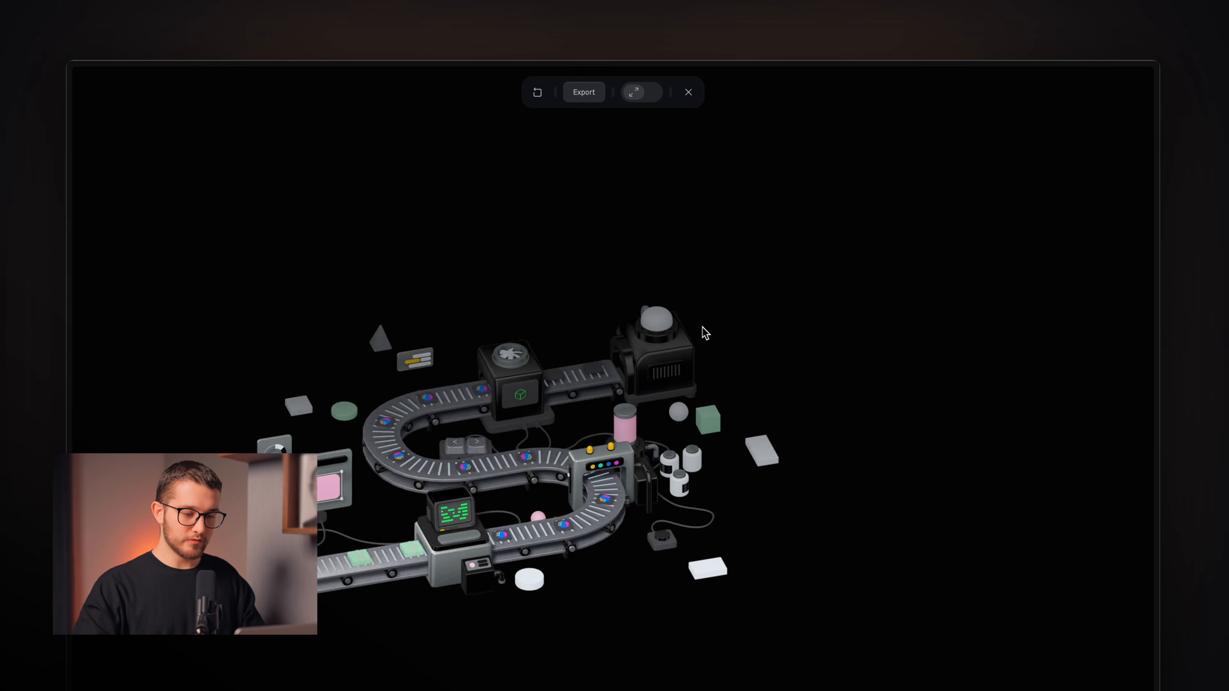
left_click(688, 94)
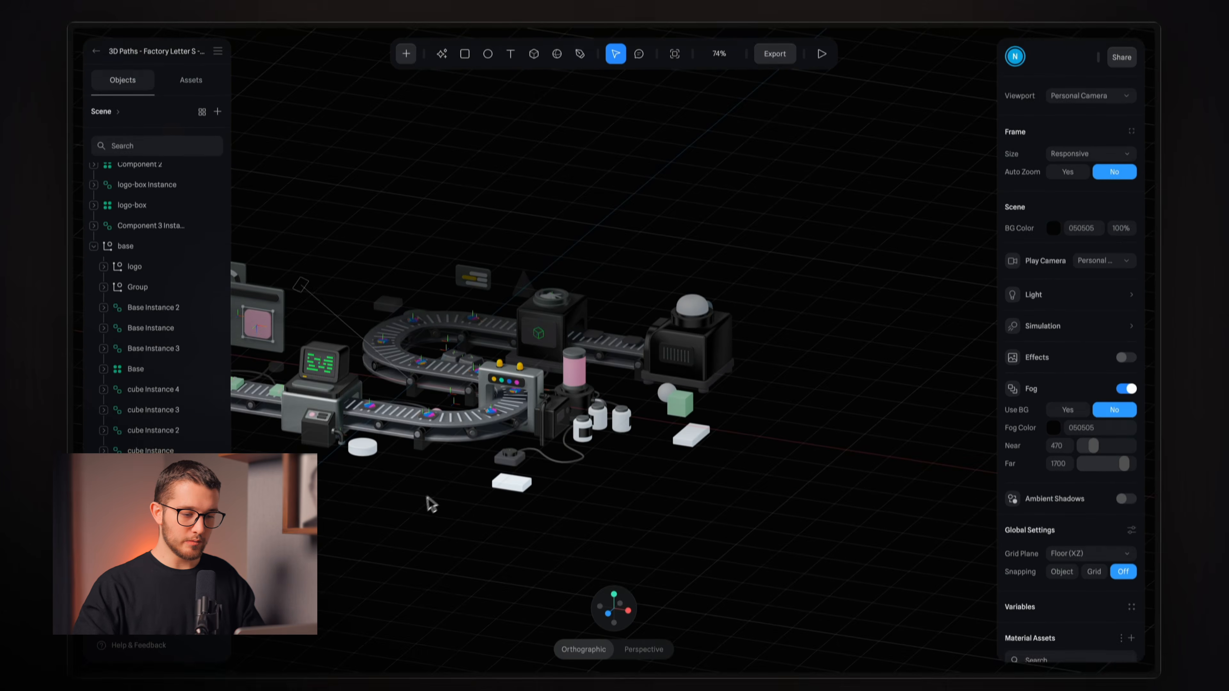
- Preview the scene repeatedly with the factory shifted off-centre in the editor to check how the play view is framed
left_click(821, 86)
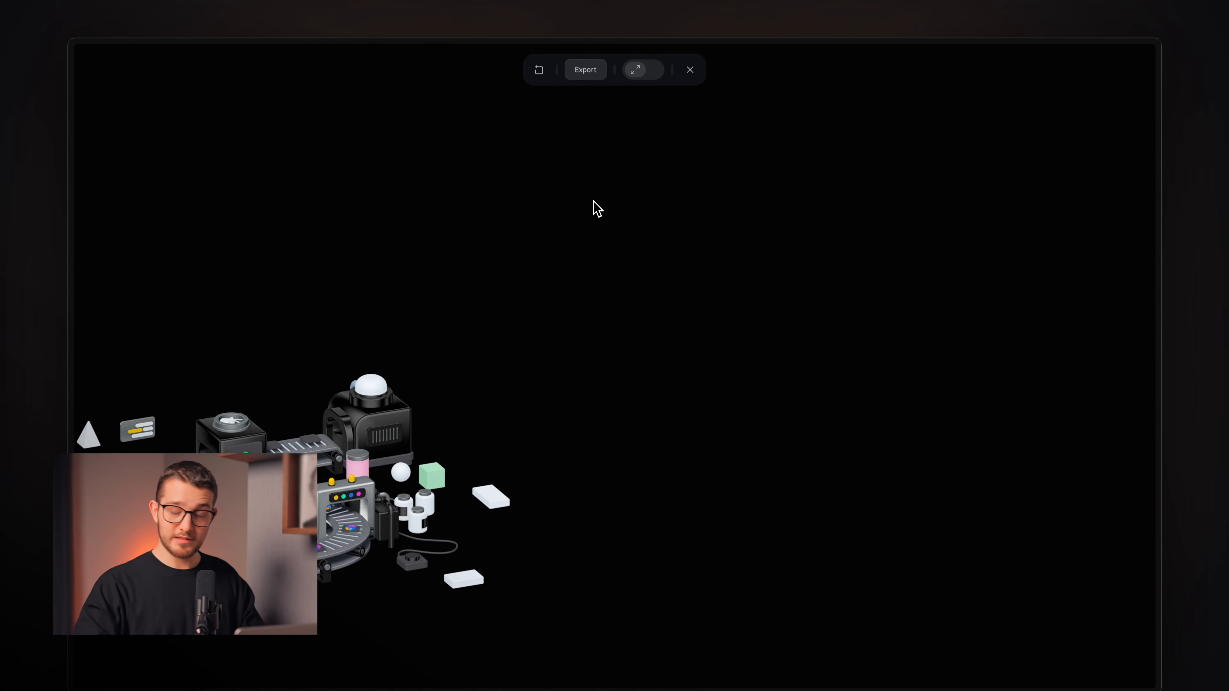
left_click(689, 70)
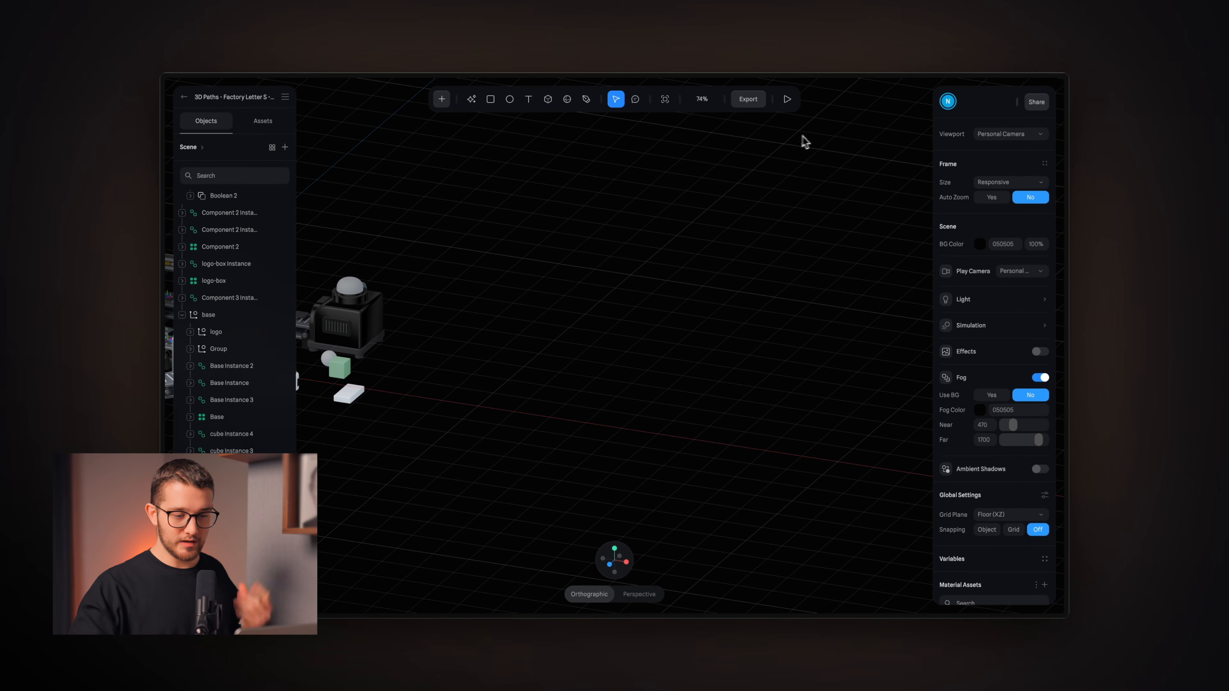
left_click(788, 99)
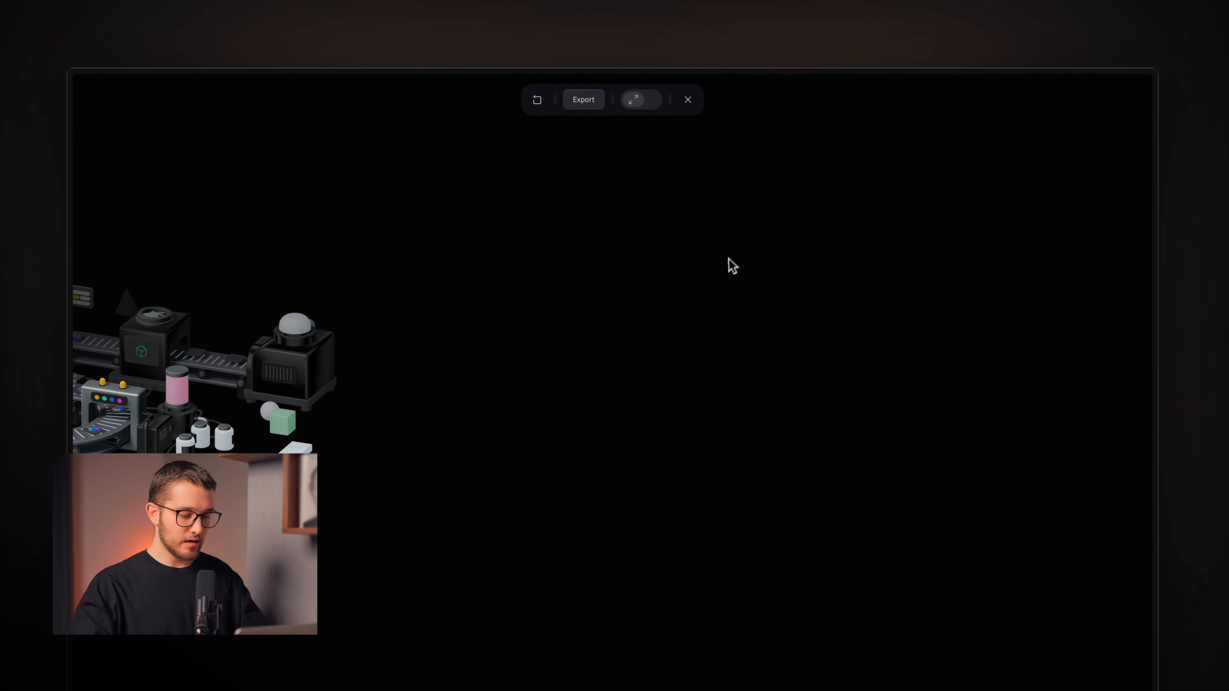
left_click(687, 100)
left_click(820, 100)
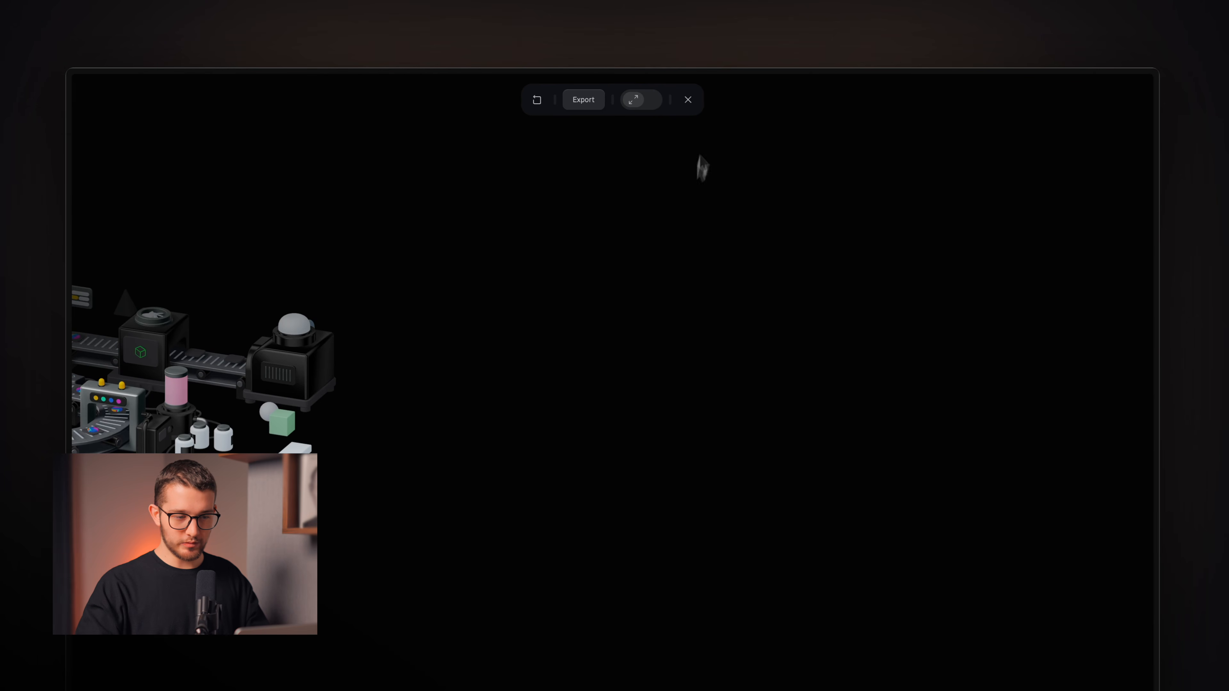
left_click(688, 100)
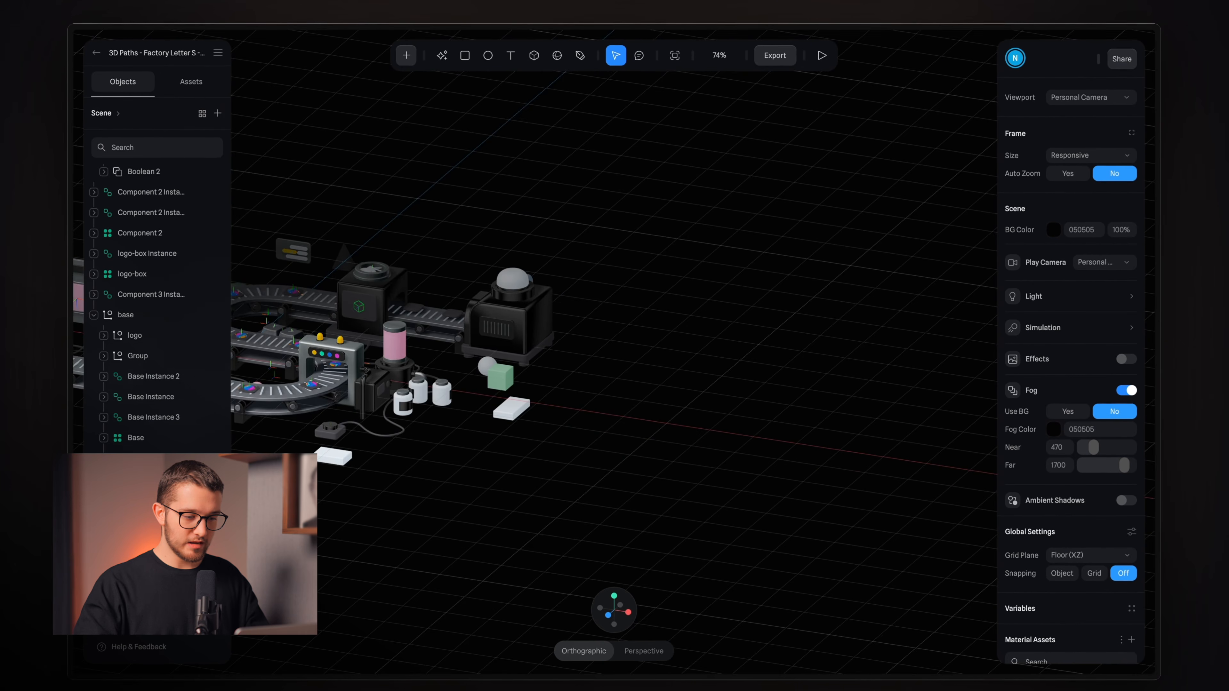
- Bring the factory back into view and switch the viewport from Personal Camera to Camera
scroll(566, 274, "up", 5)
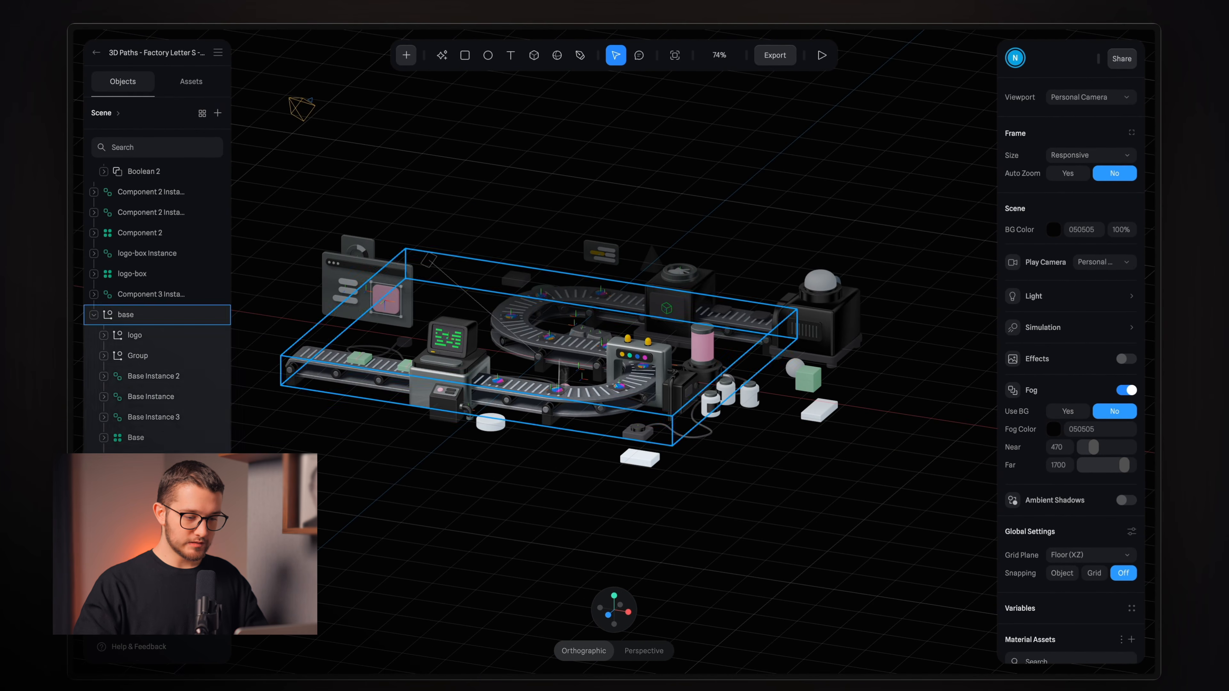
scroll(554, 219, "left", 3)
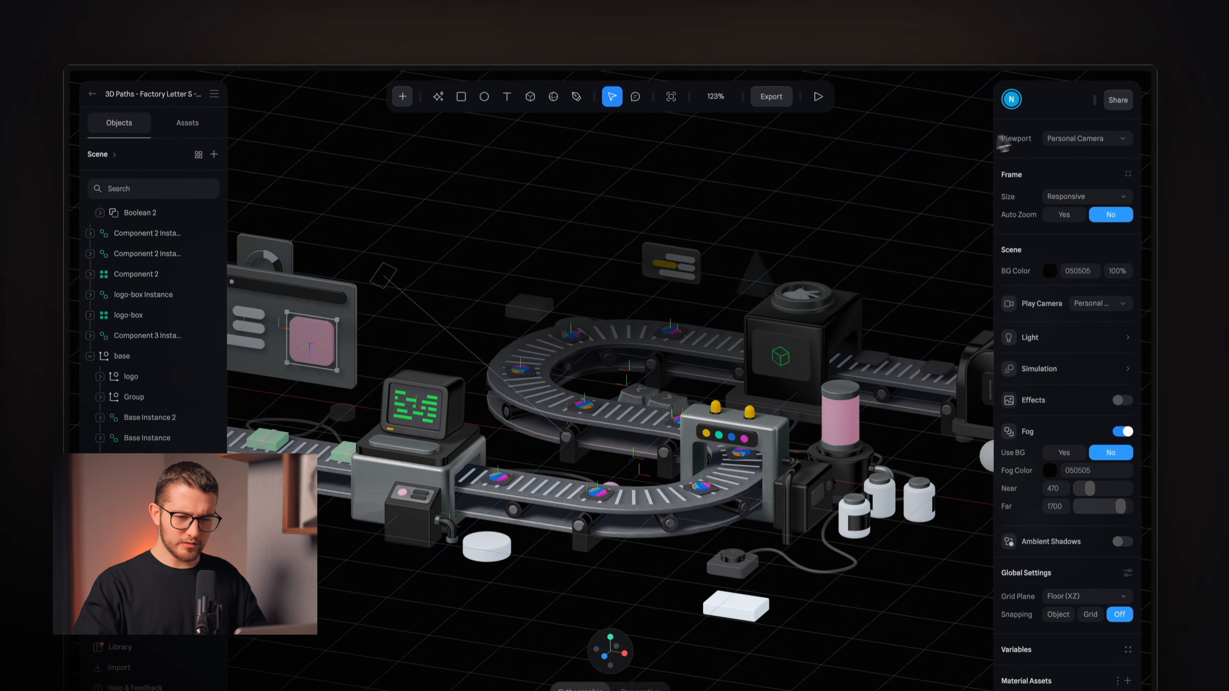
left_click(1069, 139)
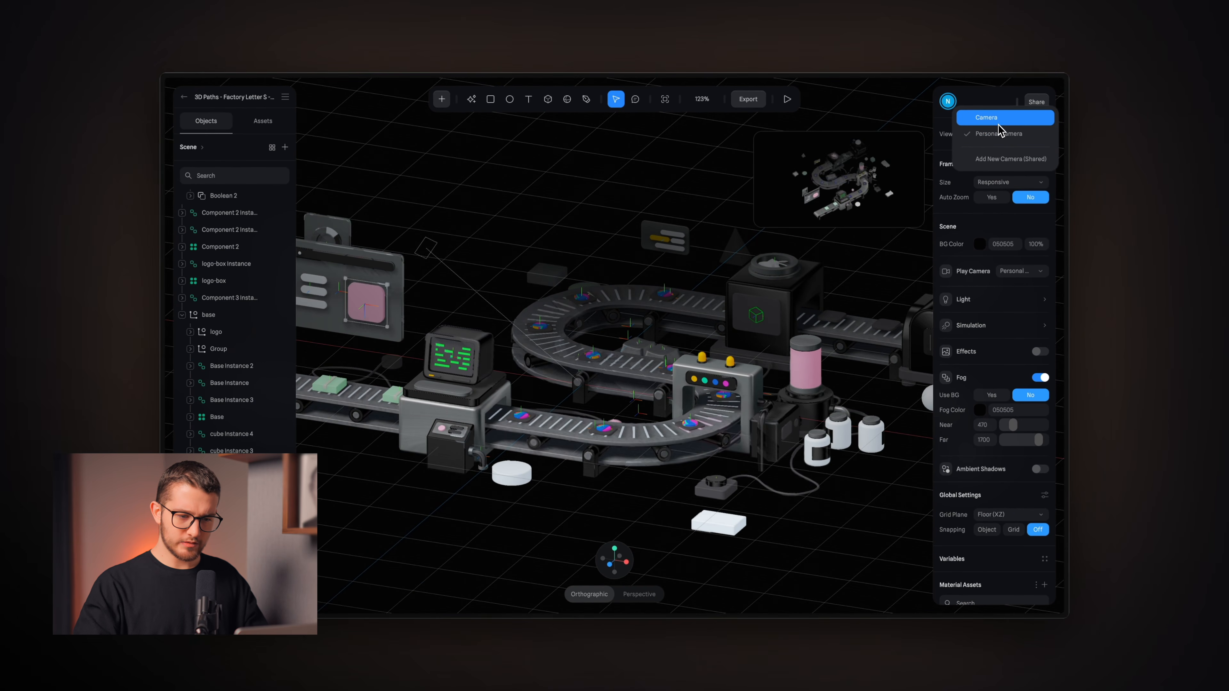
mouse_move(997, 124)
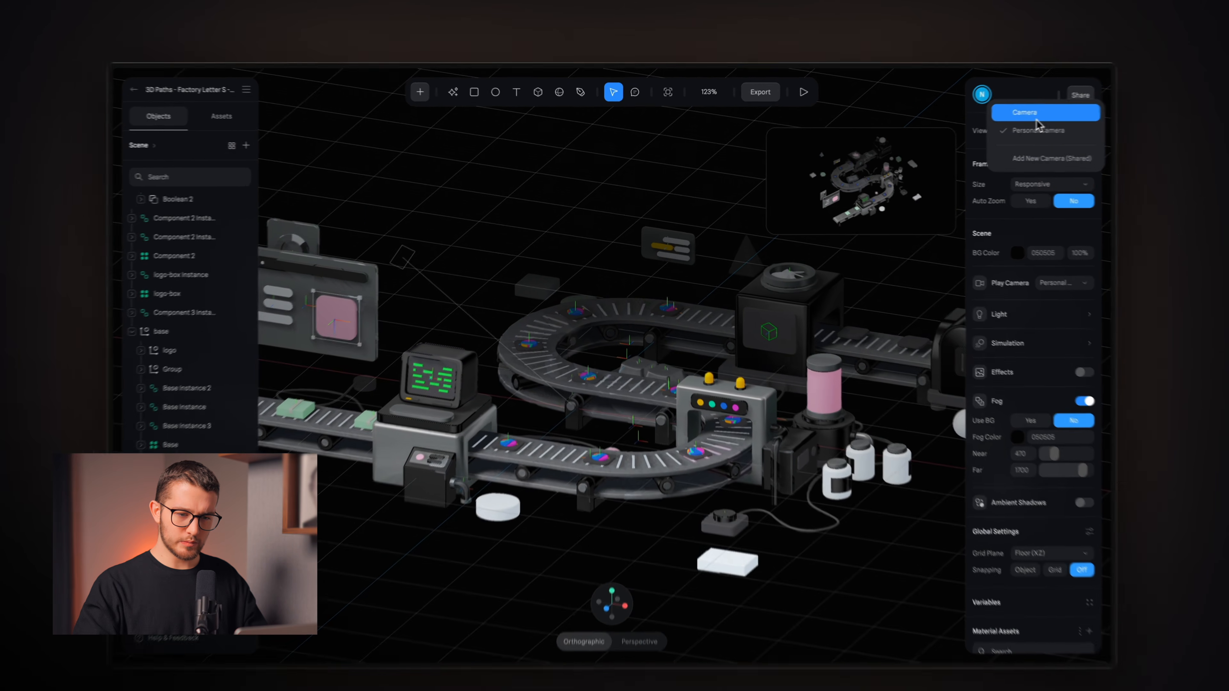
left_click(994, 120)
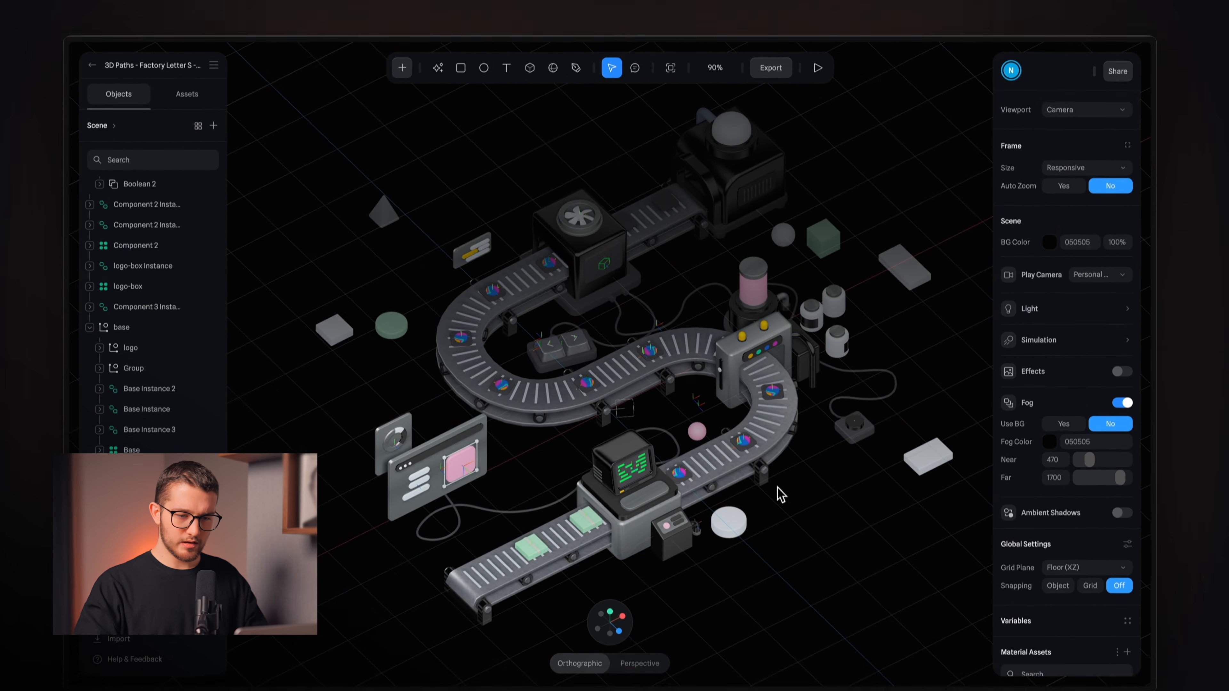
left_click(1060, 111)
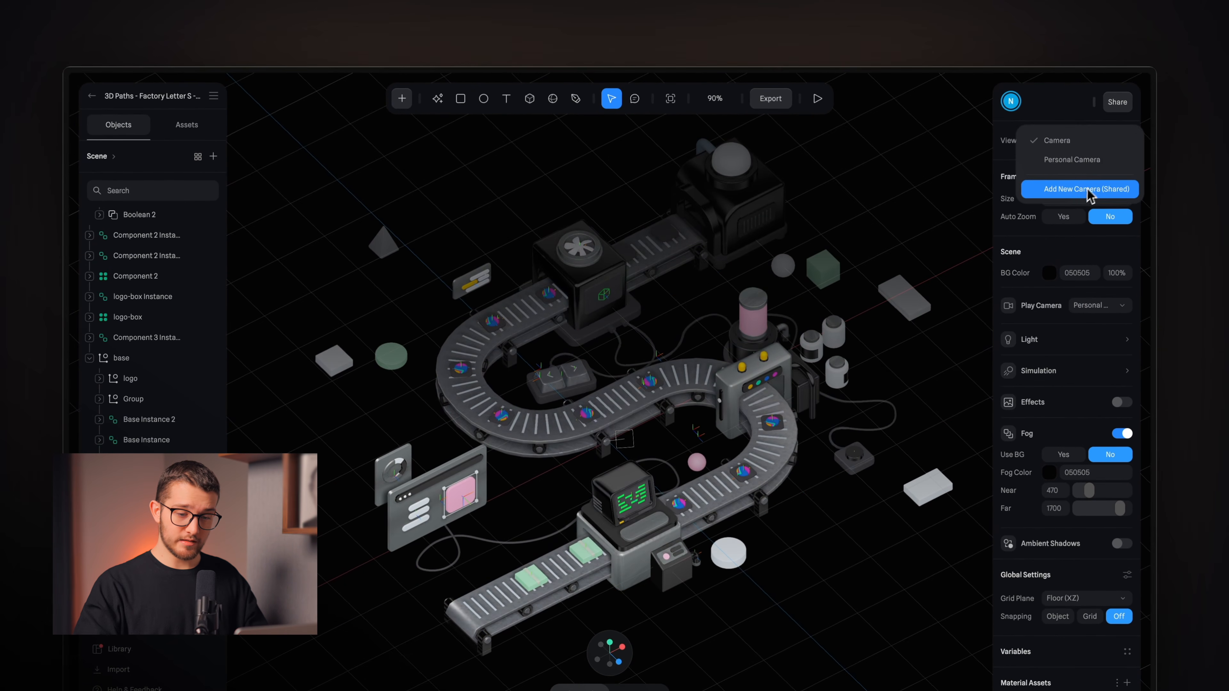
left_click(1063, 141)
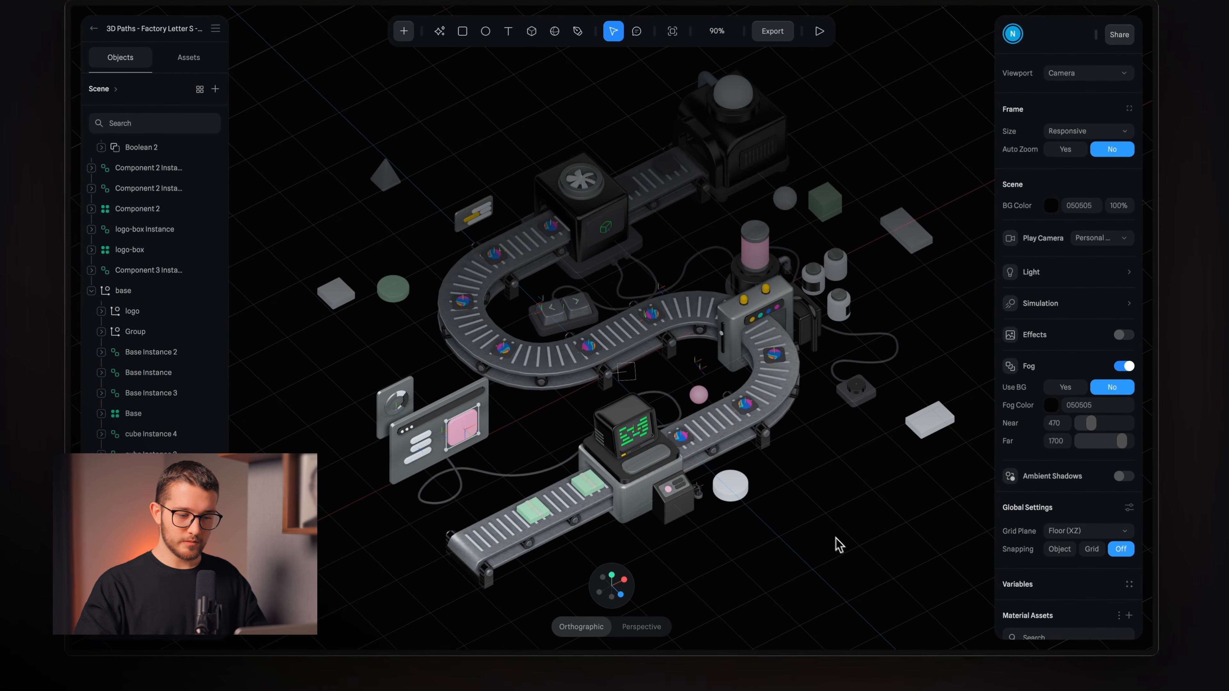
- Orbit the Camera view to a low angle across the conveyor at 167% zoom, and preview the scene to check the framing
left_click_drag(851, 613, 822, 606, "alt")
left_click_drag(825, 540, 792, 516, "alt")
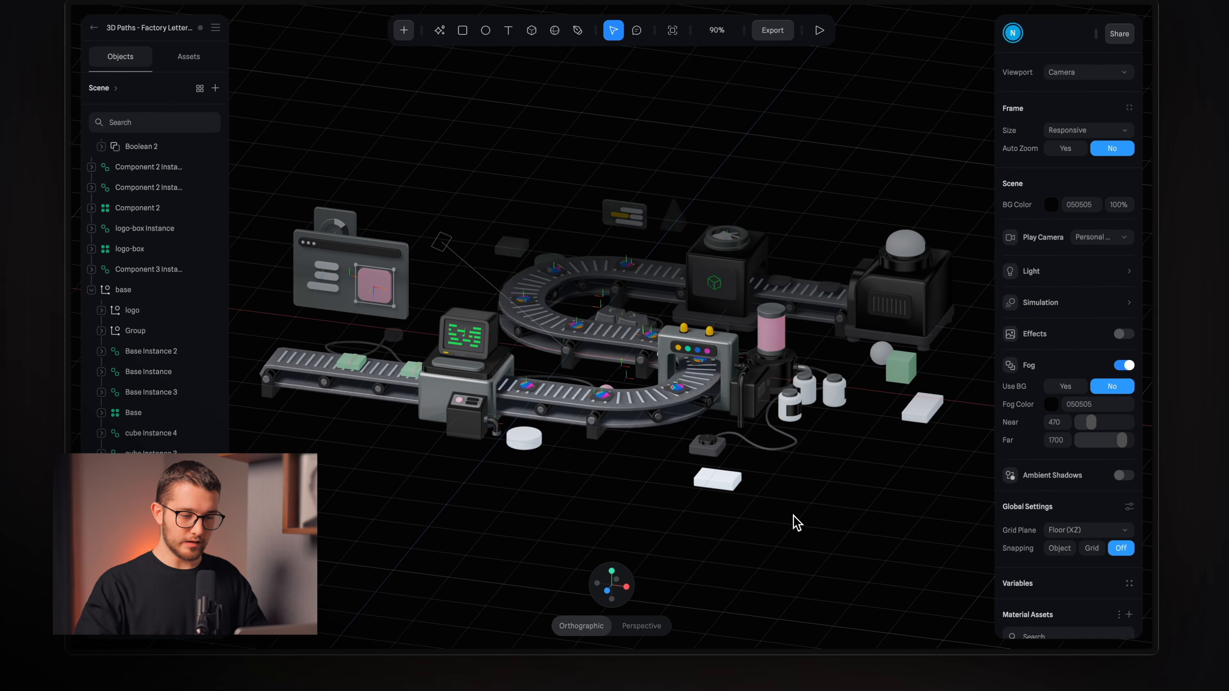
scroll(719, 412, "up", 5)
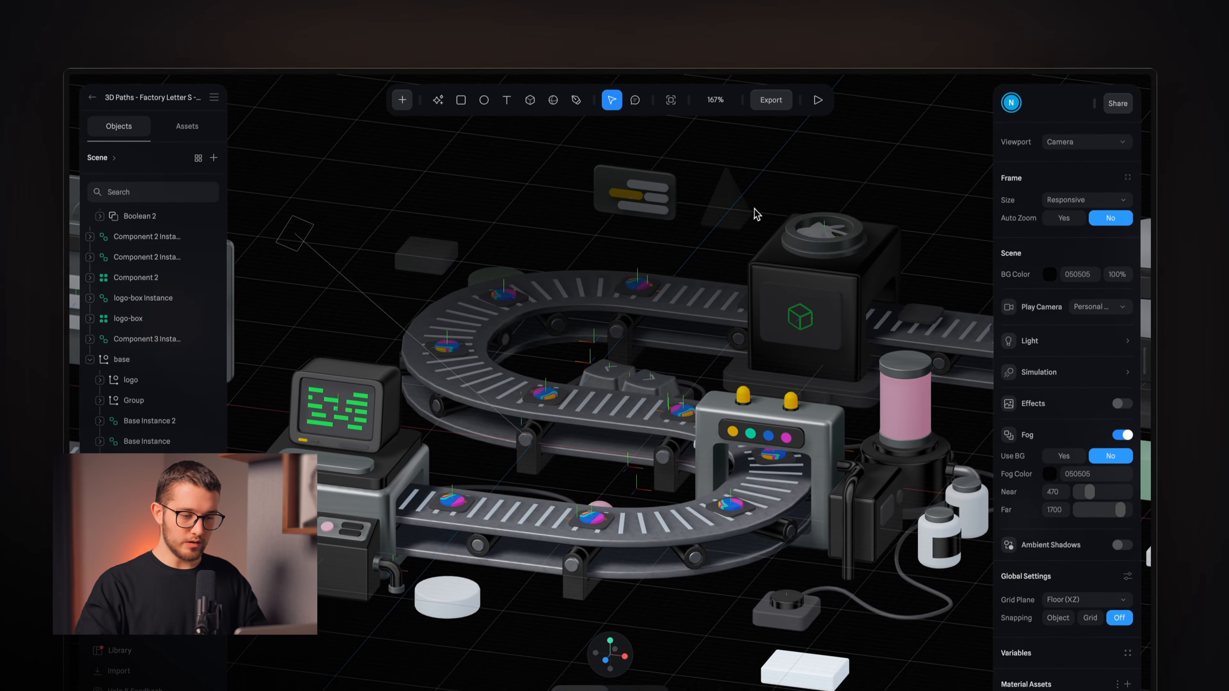
left_click_drag(750, 220, 753, 209)
left_click(818, 105)
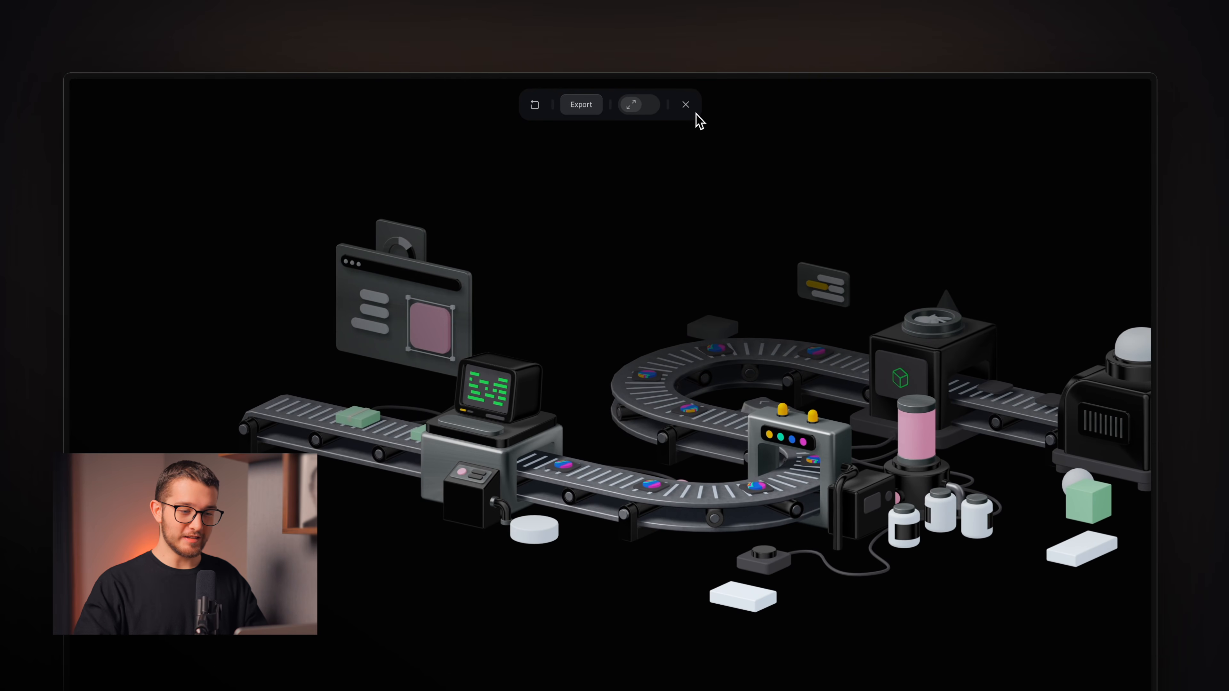
left_click(686, 105)
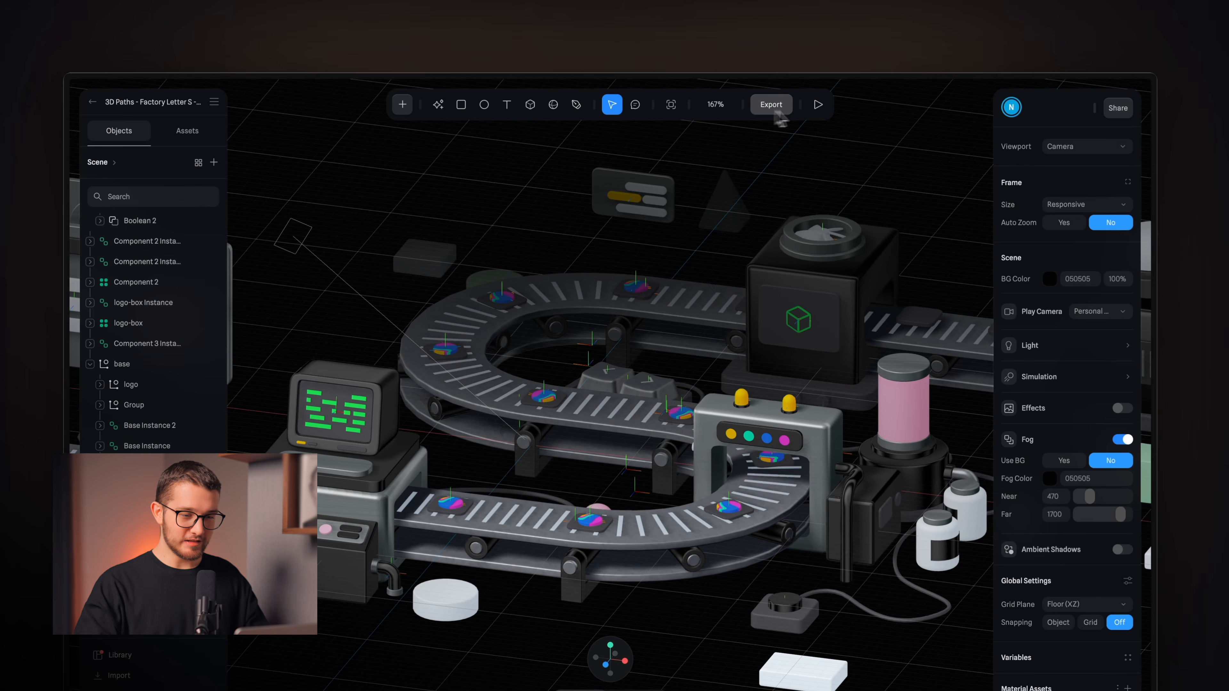
- Set the public URL export's play camera to Camera, check the choice in the overview, and close the export settings
left_click(770, 106)
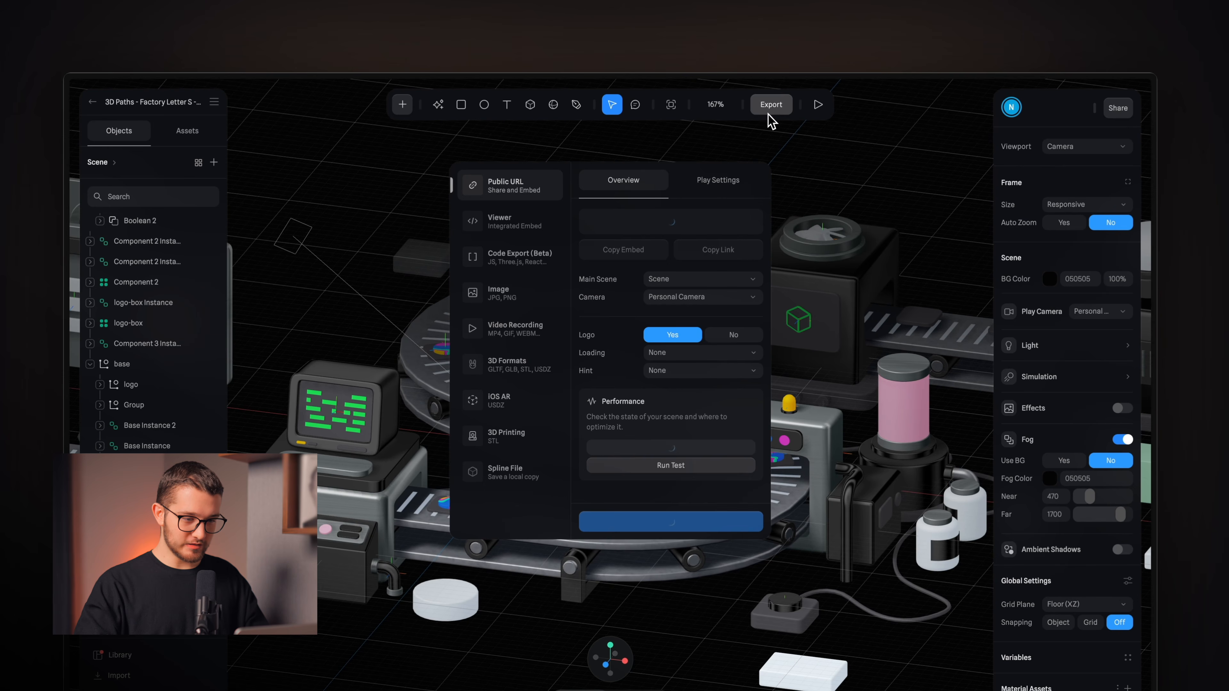
left_click(724, 182)
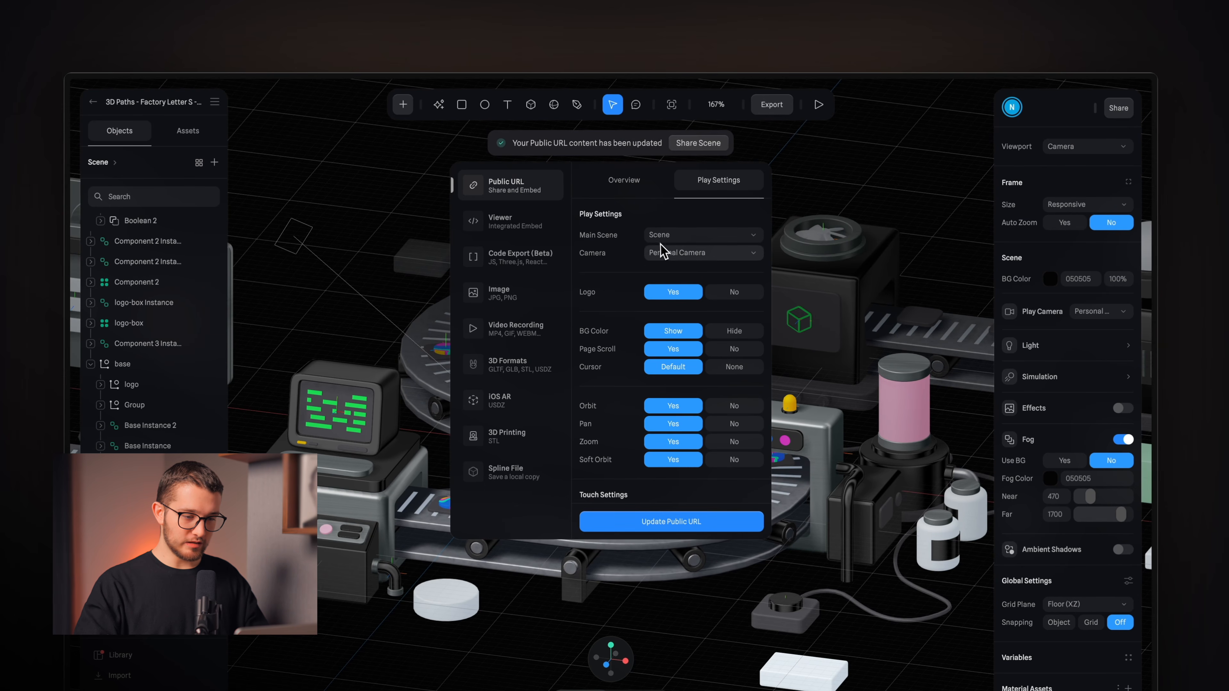
left_click(662, 254)
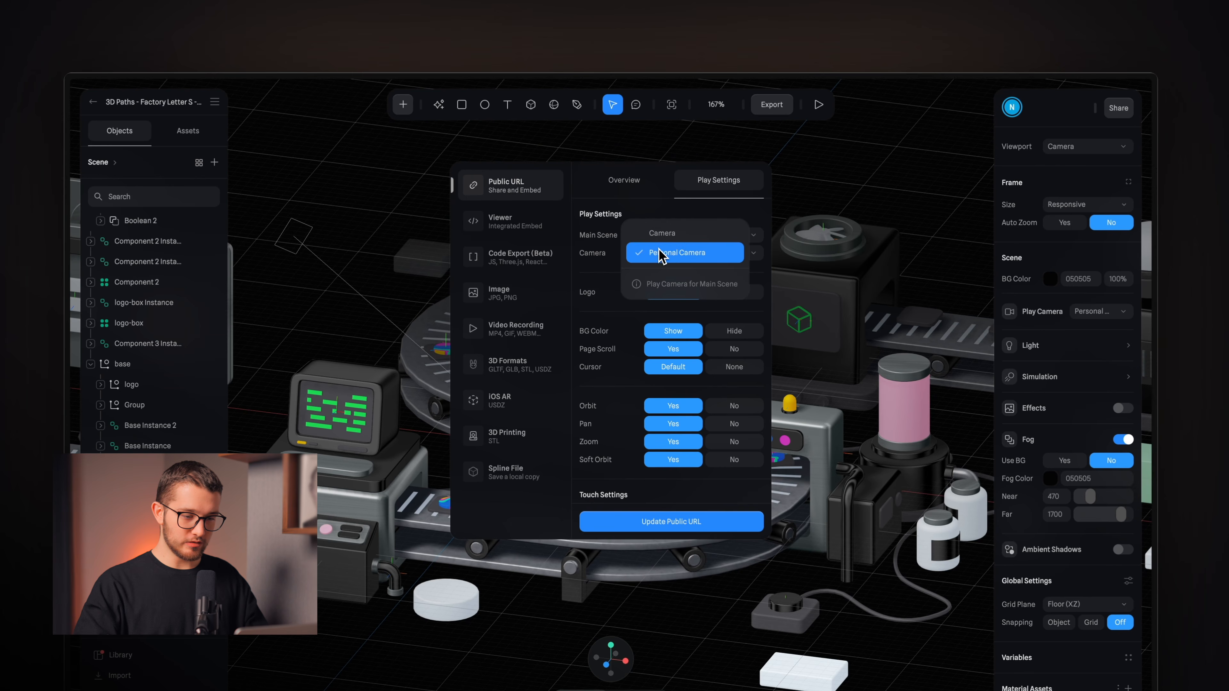
left_click(687, 236)
left_click(643, 181)
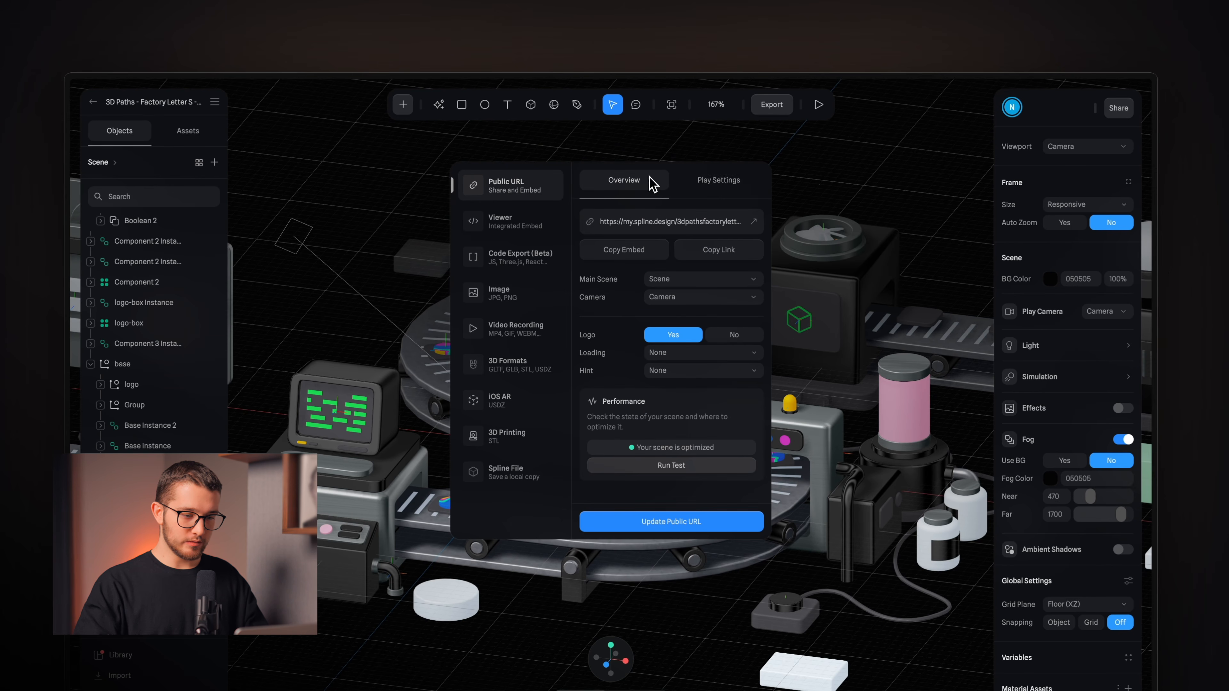
left_click(673, 305)
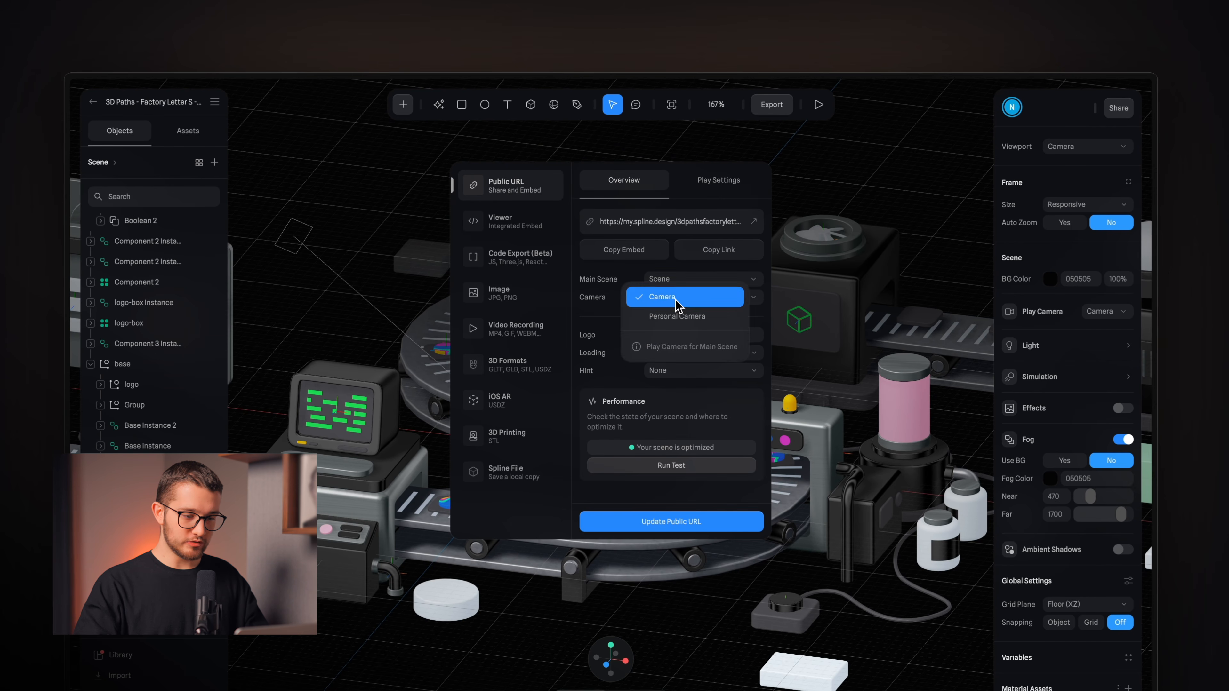
left_click(695, 302)
left_click(803, 143)
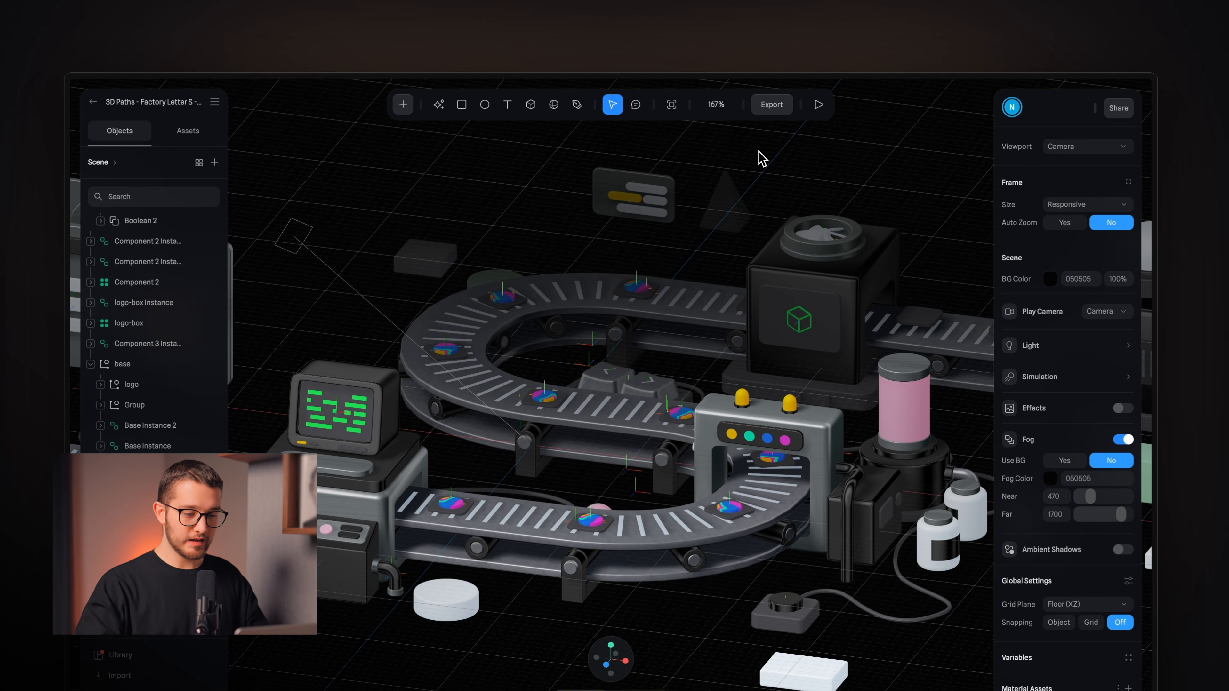
- Keep the viewport on Camera, shift the factory off-centre at 111% zoom, and preview whether play mode follows this framing
left_click(1062, 148)
left_click(1065, 149)
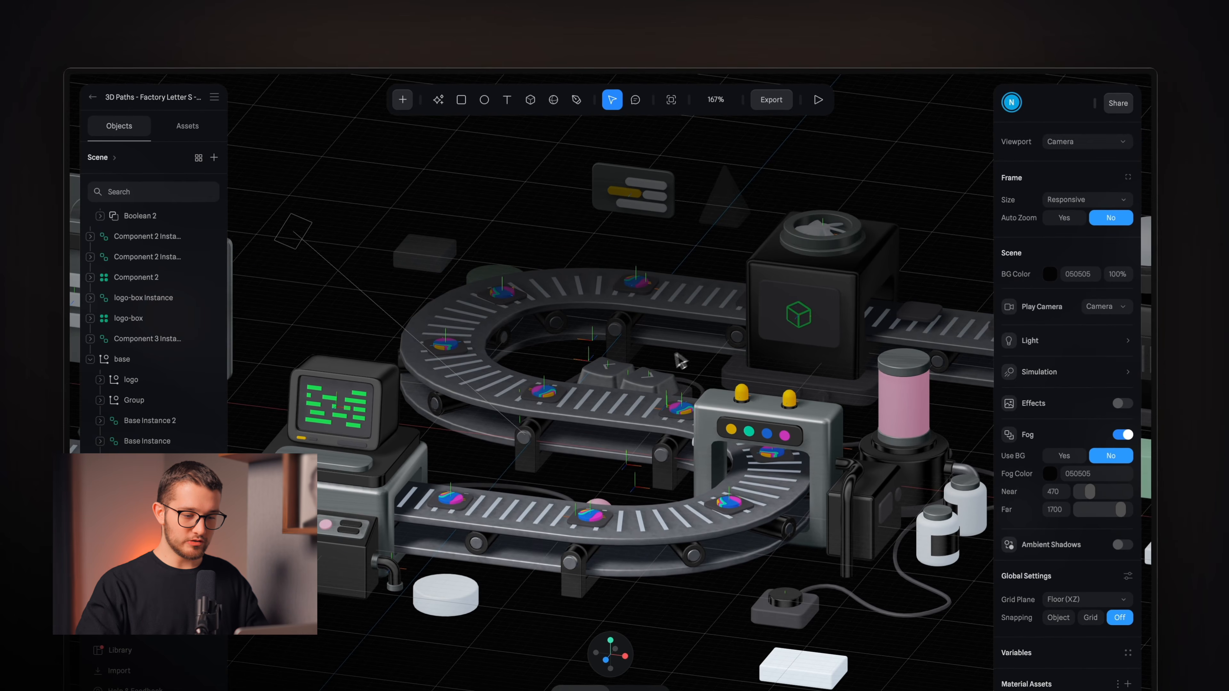
scroll(674, 359, "down", 3)
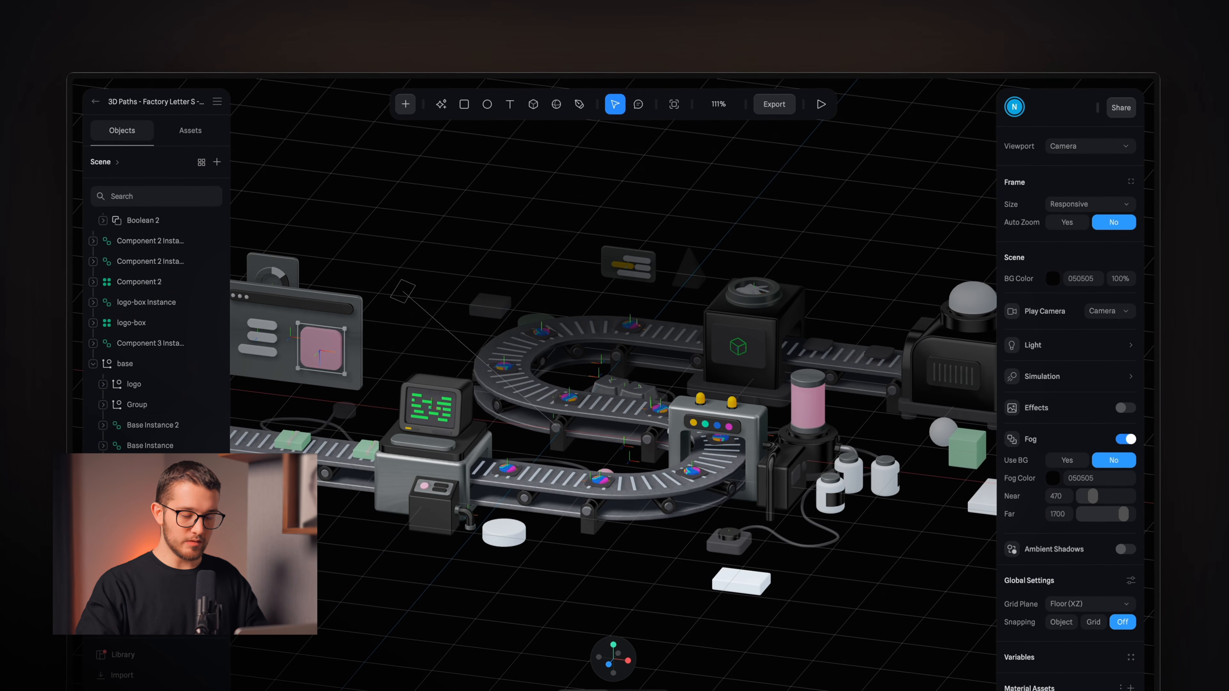
left_click_drag(540, 195, 752, 196)
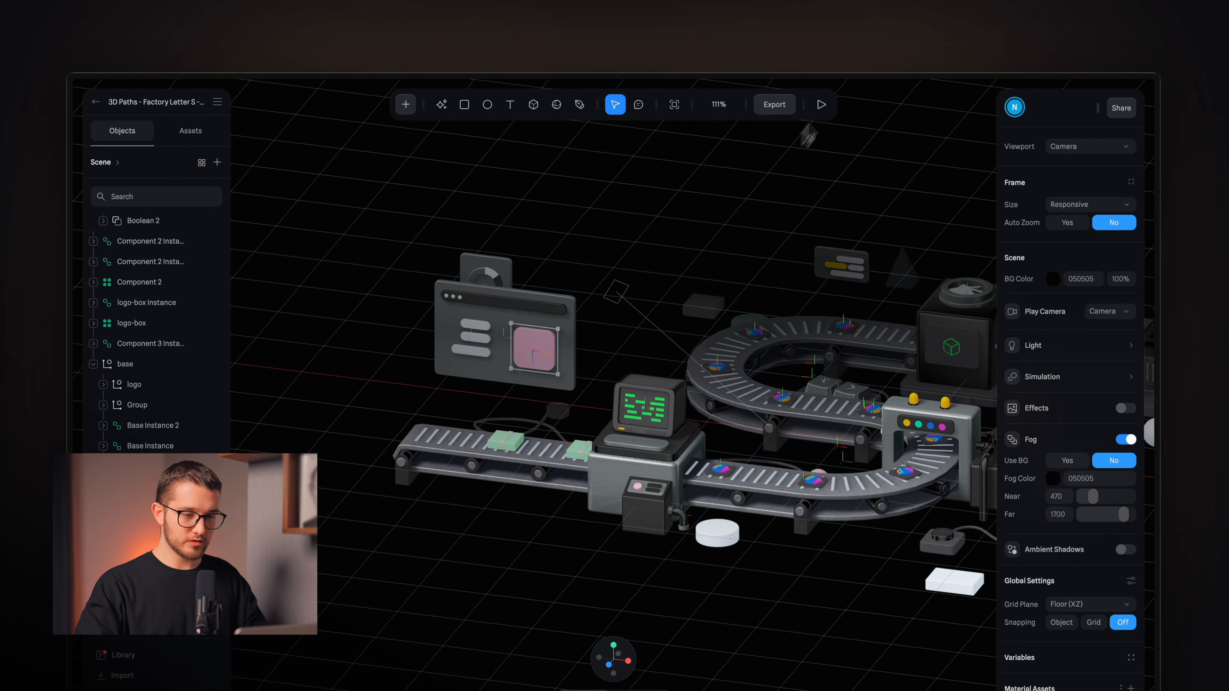
left_click(821, 106)
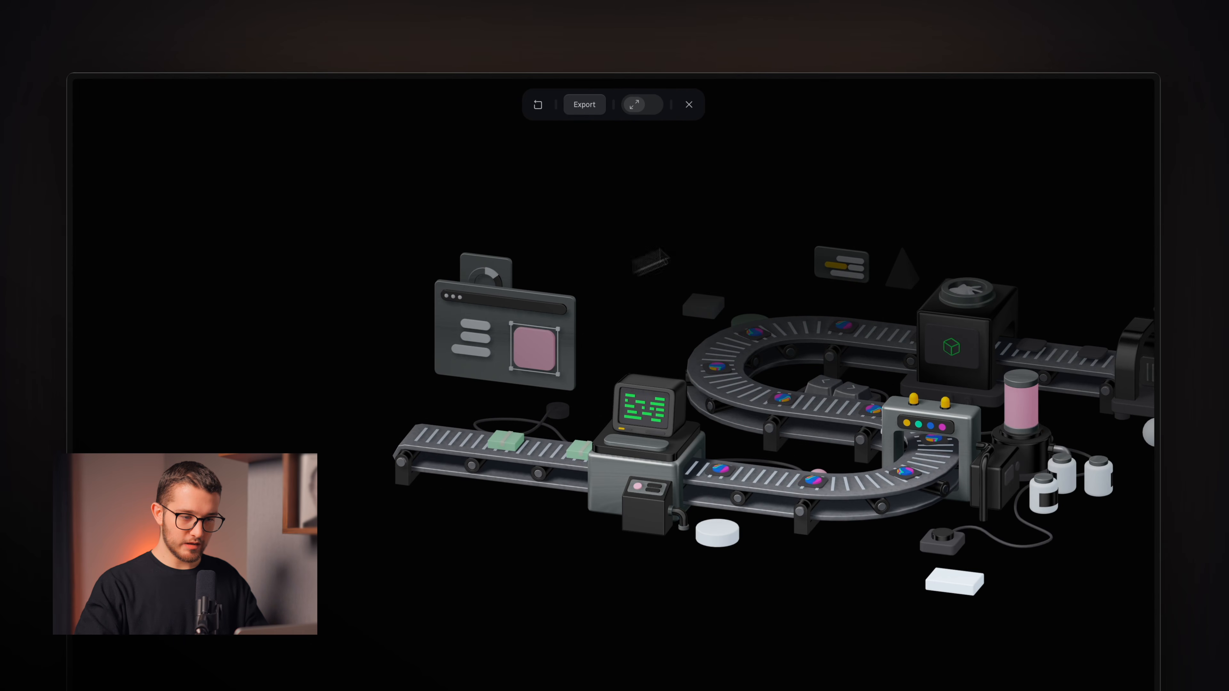
left_click(689, 104)
- Recentre the factory in the Camera view at 151% zoom and preview the resulting starting framing
left_click_drag(790, 179, 593, 187)
scroll(595, 189, "up", 4)
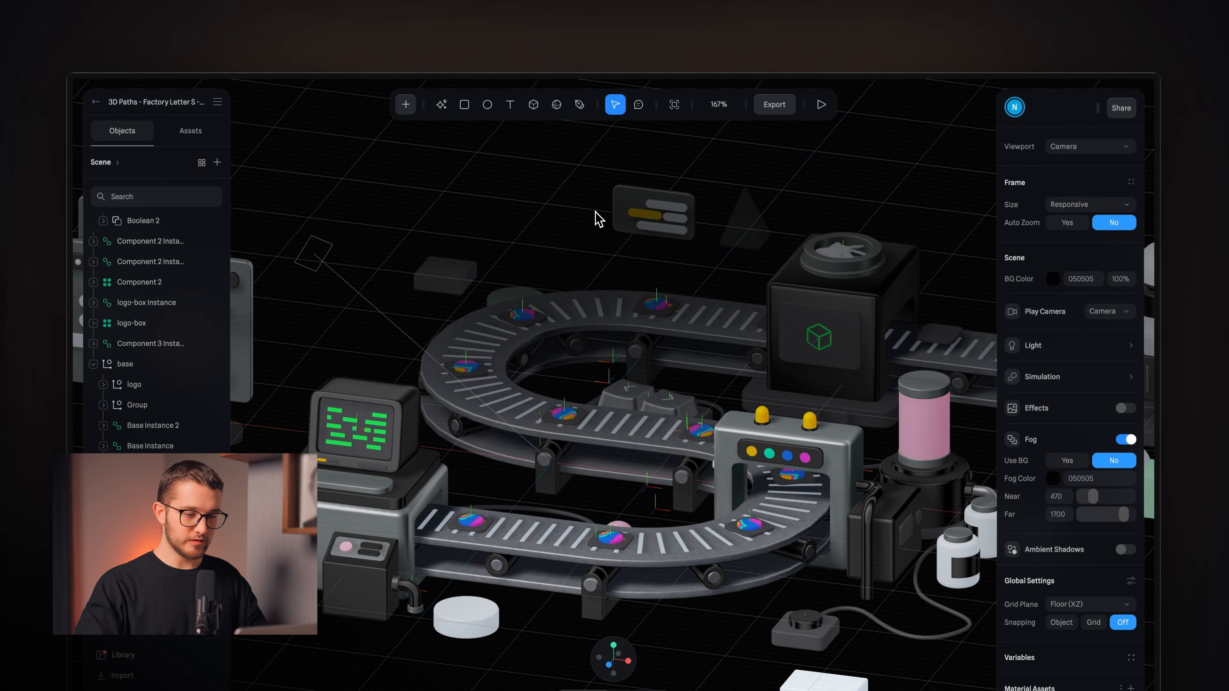
scroll(594, 211, "down", 7)
scroll(597, 213, "up", 9)
scroll(597, 213, "down", 8)
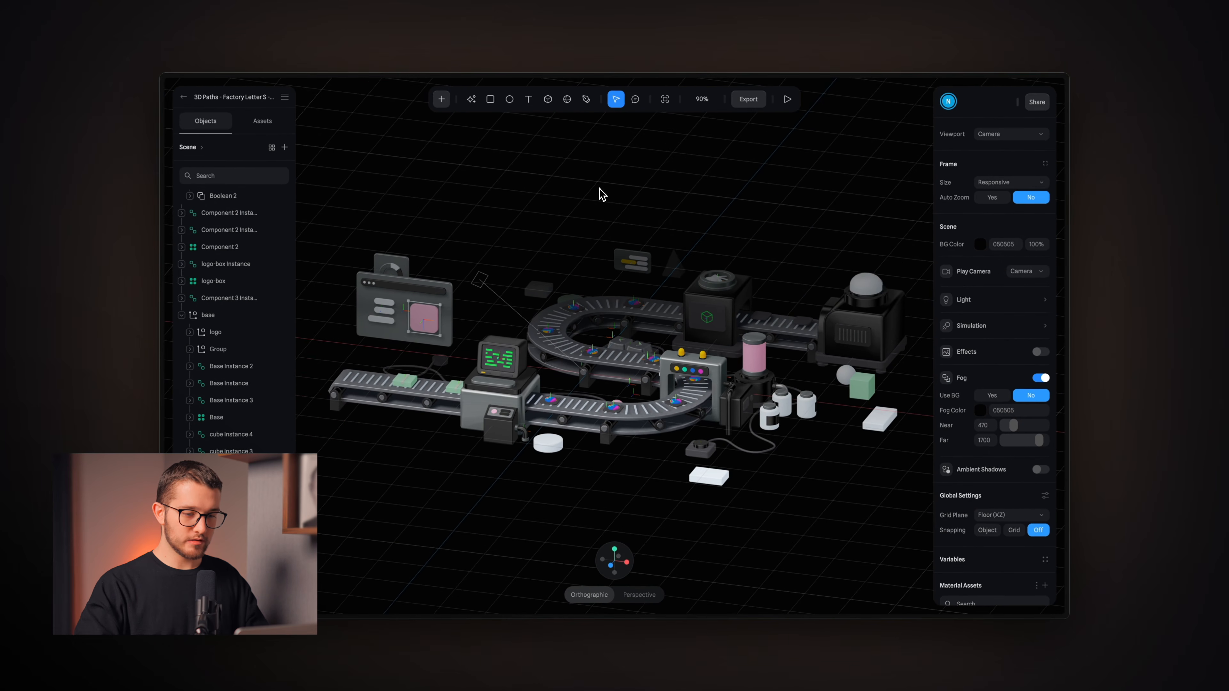
scroll(638, 361, "up", 5)
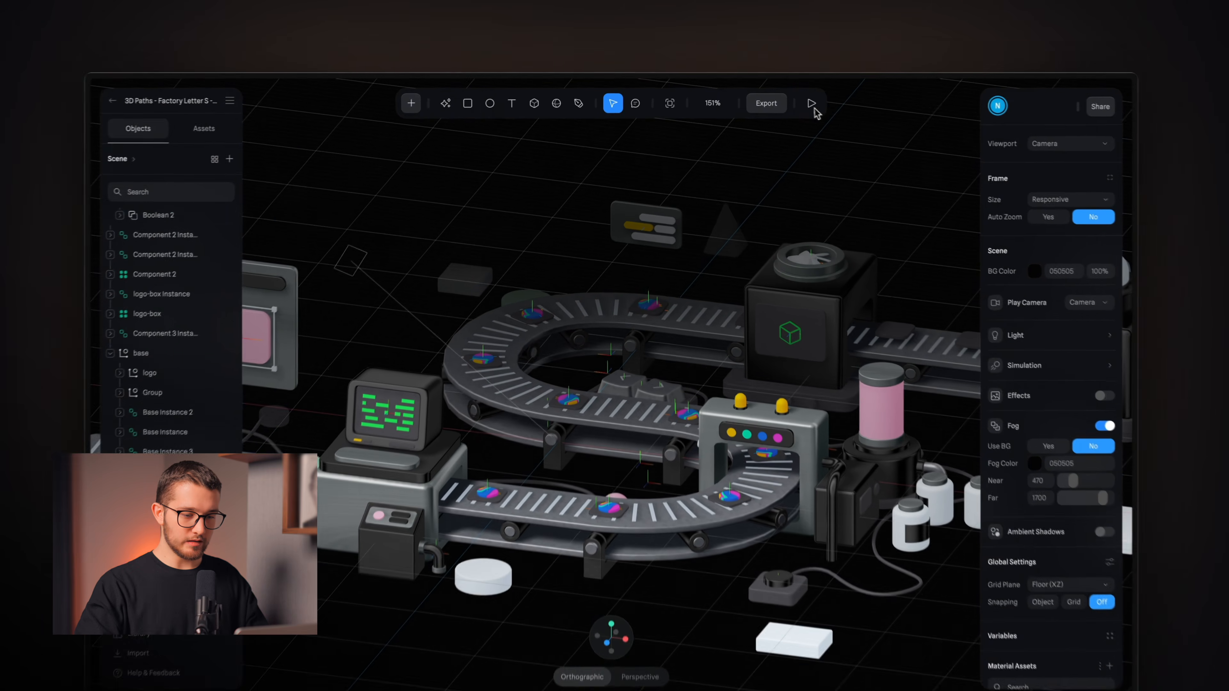
left_click(787, 99)
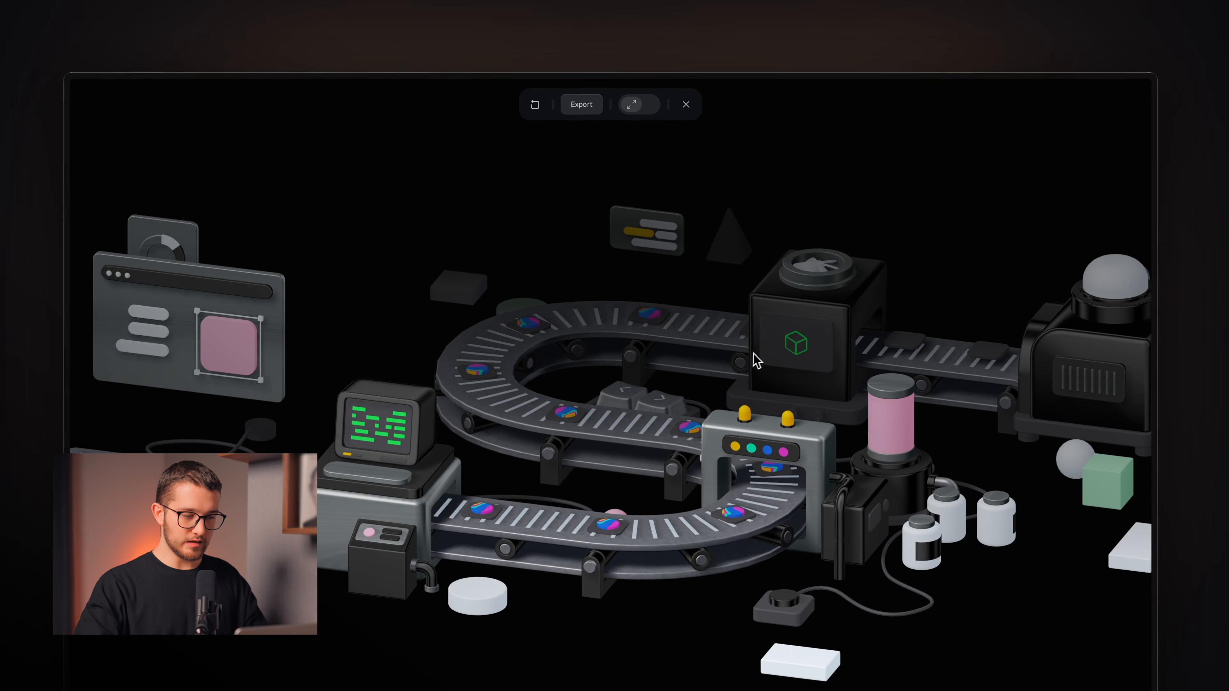
left_click(686, 104)
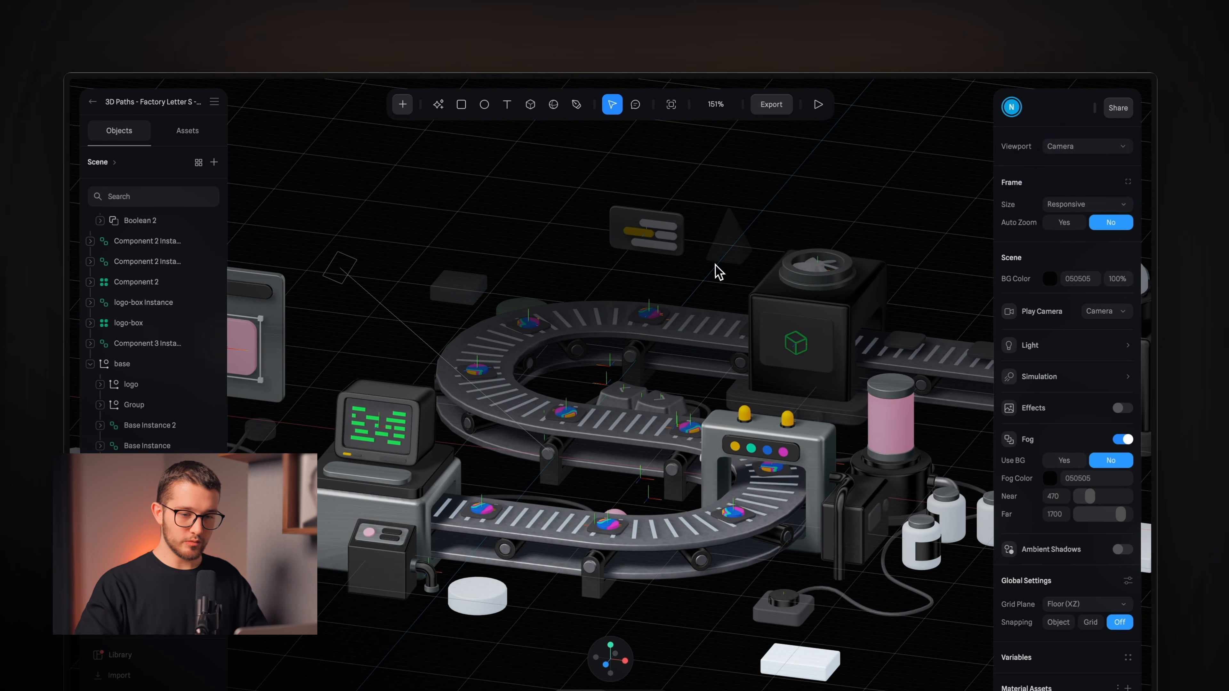
- Switch the viewport to Personal Camera, reframe the conveyor at 167% zoom, and preview the scene to compare it with the play camera
left_click(1048, 151)
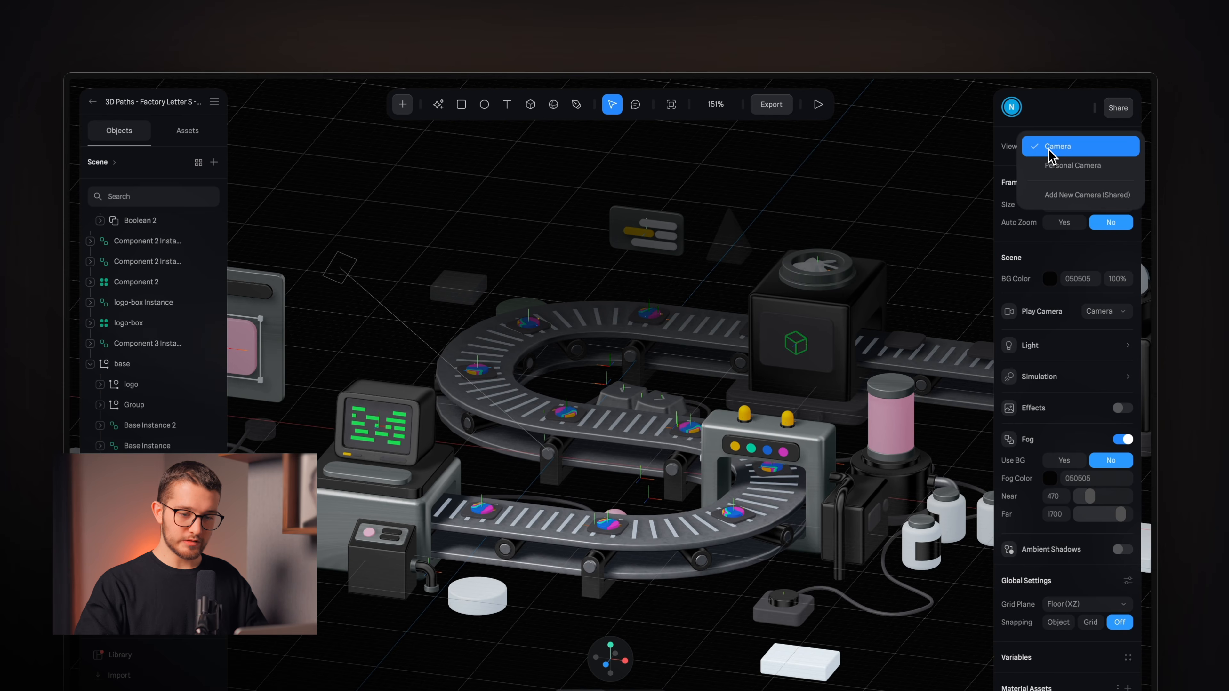
left_click(1057, 165)
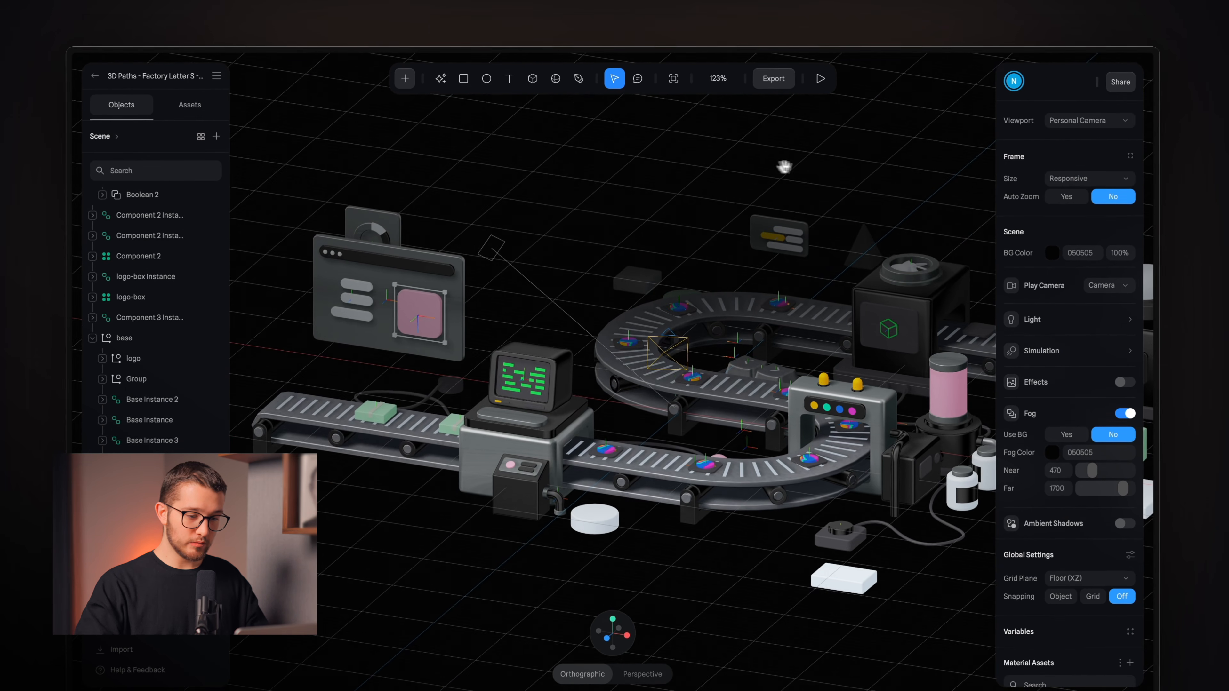
left_click_drag(784, 166, 623, 166)
scroll(754, 235, "up", 5)
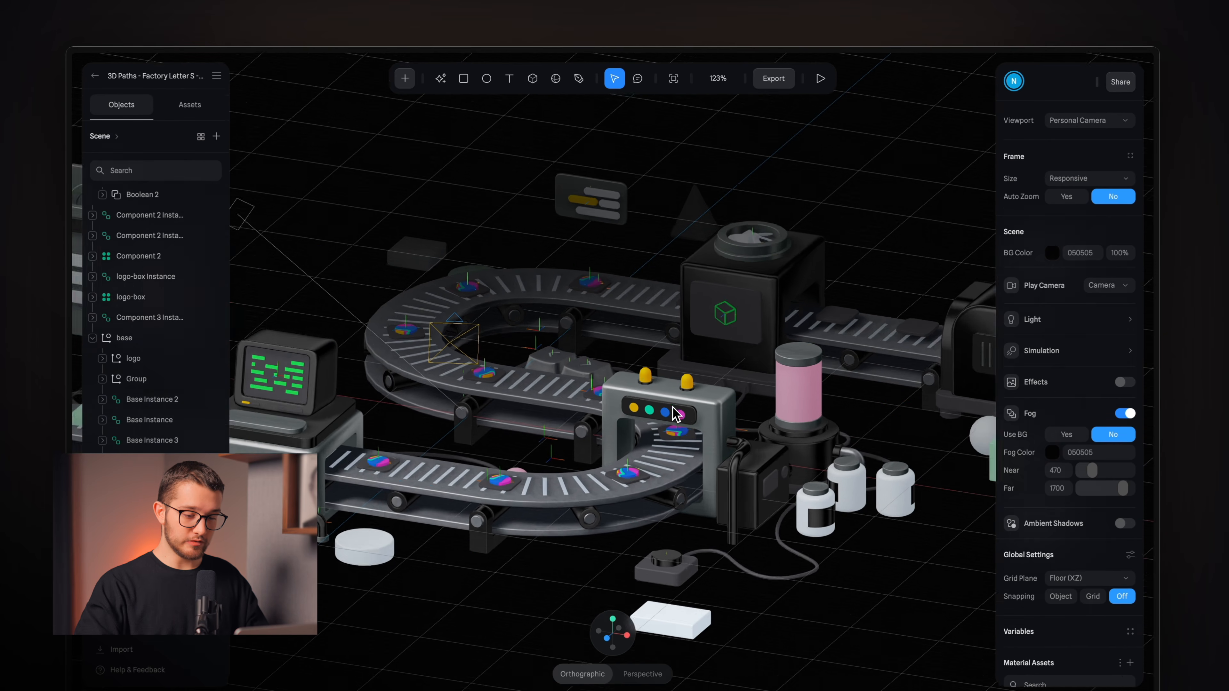
scroll(754, 235, "down", 3)
scroll(755, 235, "up", 2)
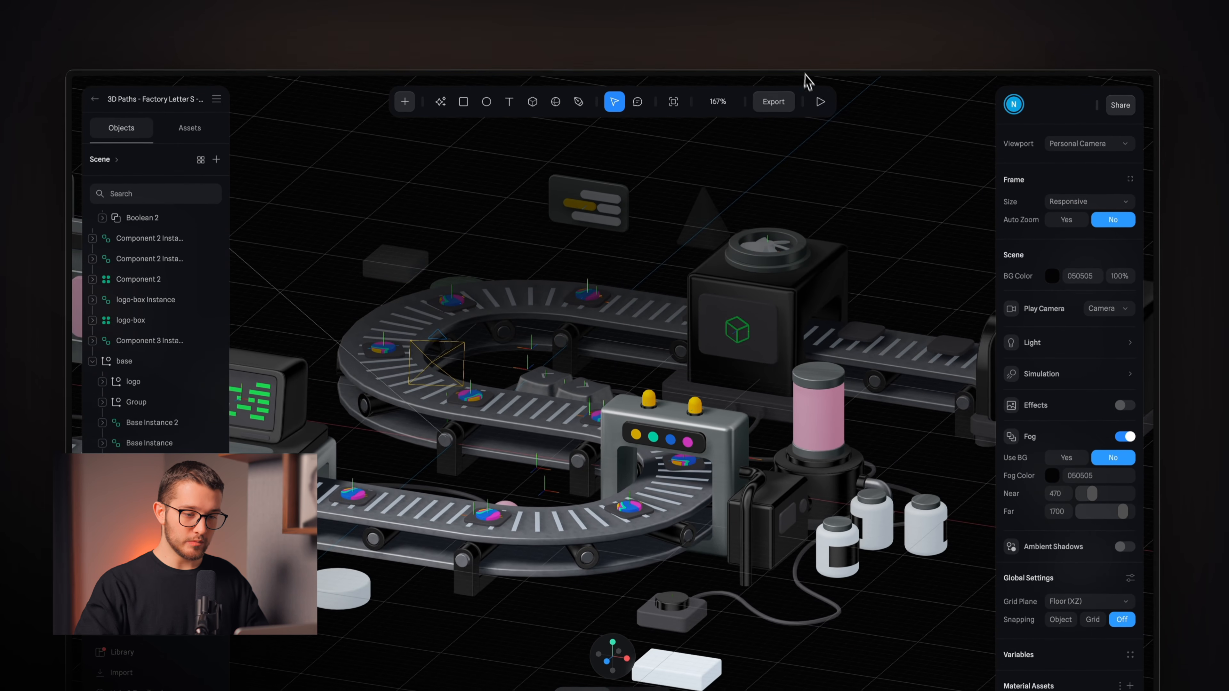
left_click(821, 80)
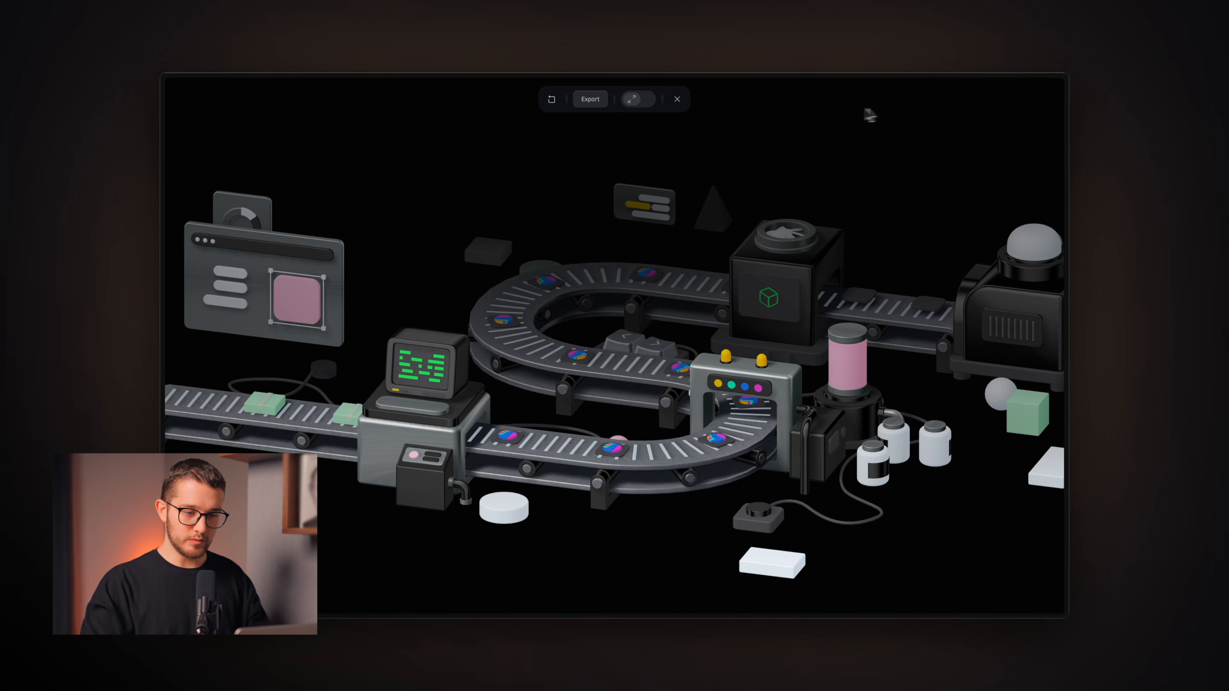
left_click(676, 99)
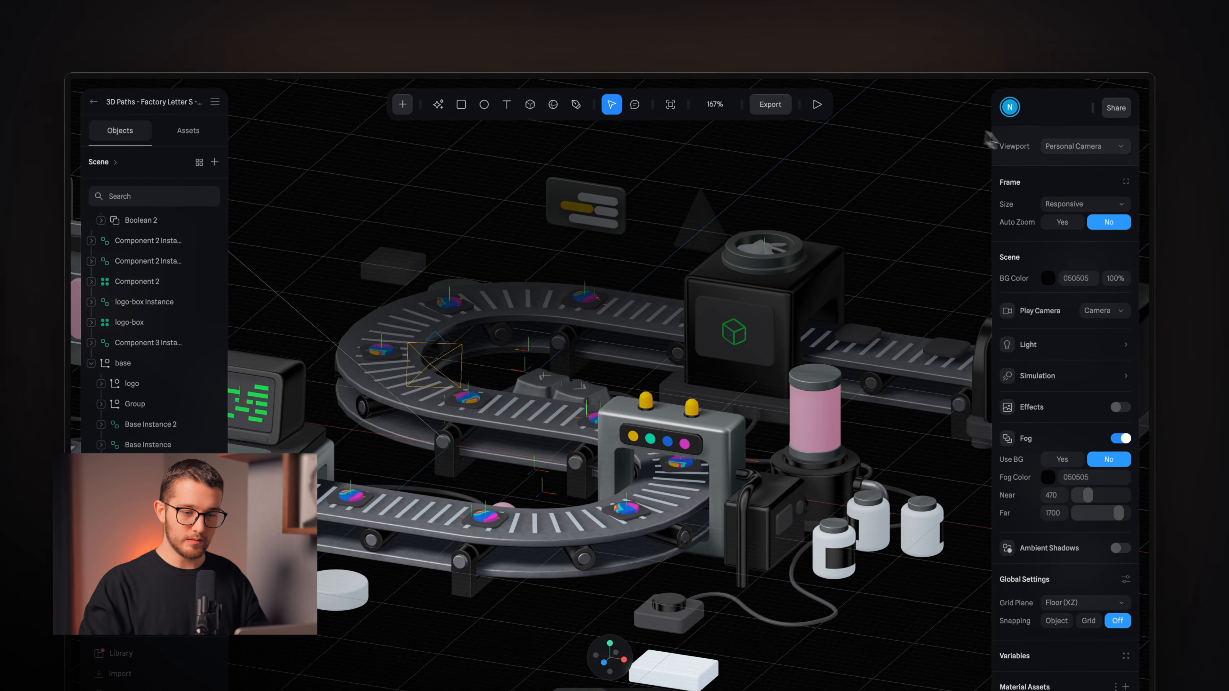
- Return the viewport from Personal Camera to Camera and reopen the list of viewport cameras
left_click(1084, 145)
left_click(1078, 155)
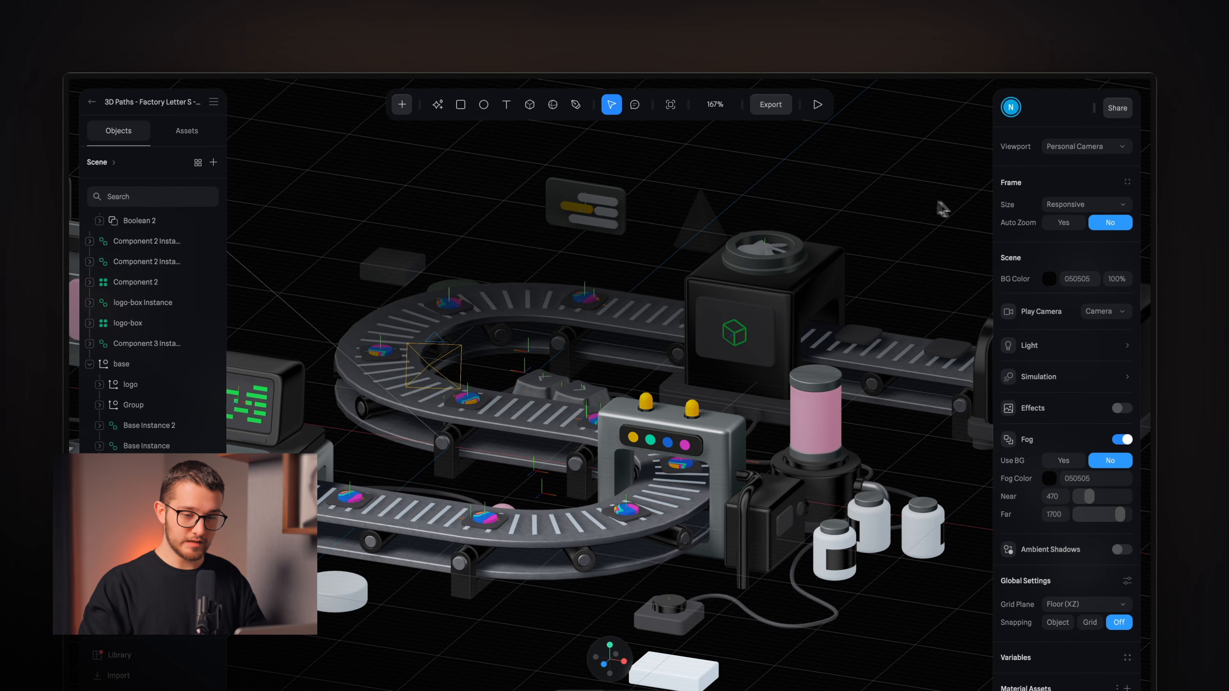
left_click_drag(921, 198, 900, 200, "alt")
left_click(1064, 147)
left_click(1069, 150)
left_click(1079, 146)
left_click(1073, 128)
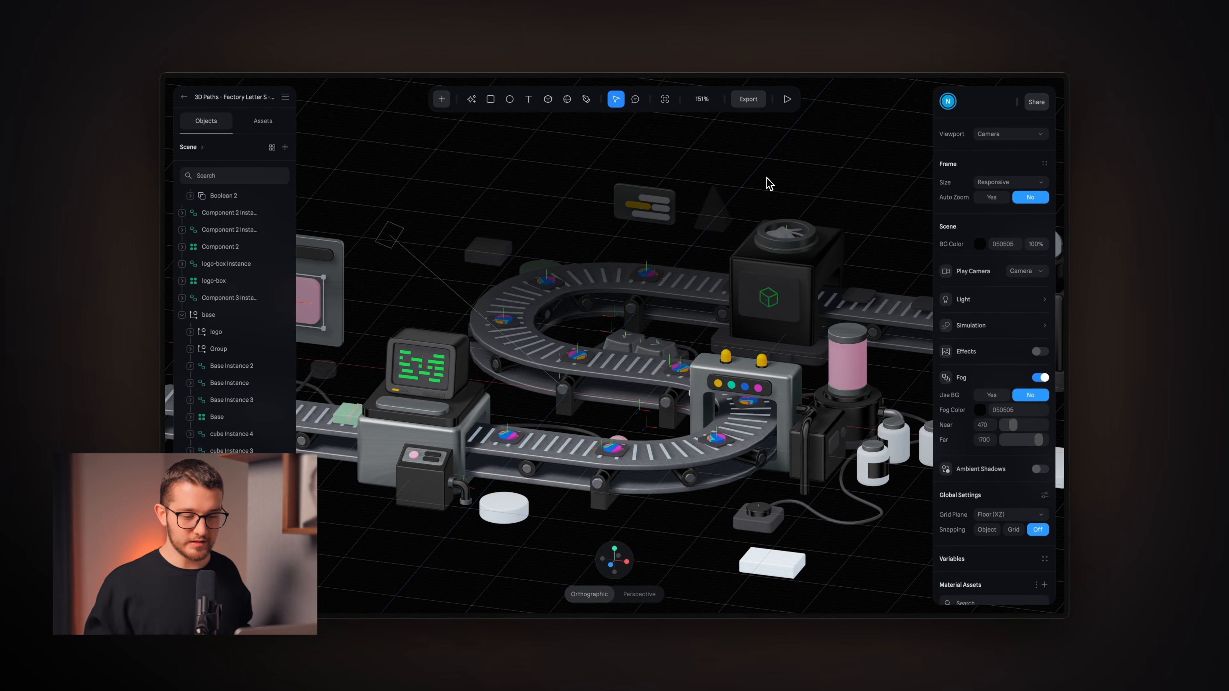
left_click(1010, 133)
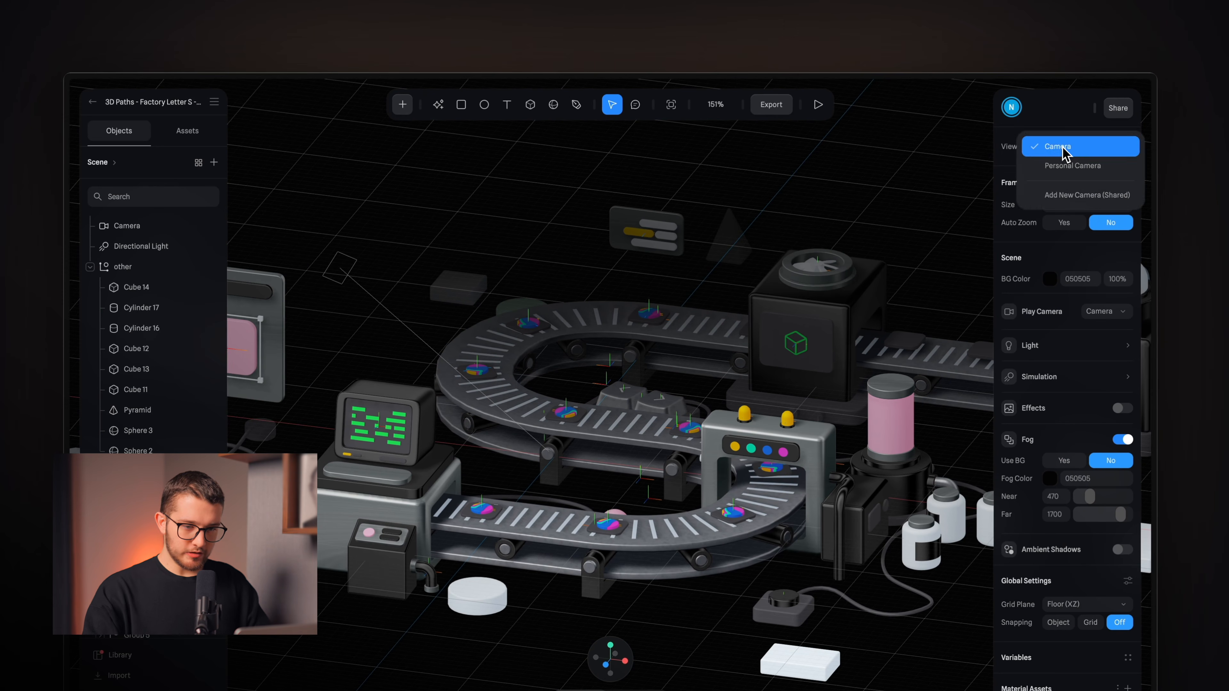
- Keep the viewport on Camera, orbit the factory to a lower viewing angle, and preview the resulting framing
left_click(1062, 149)
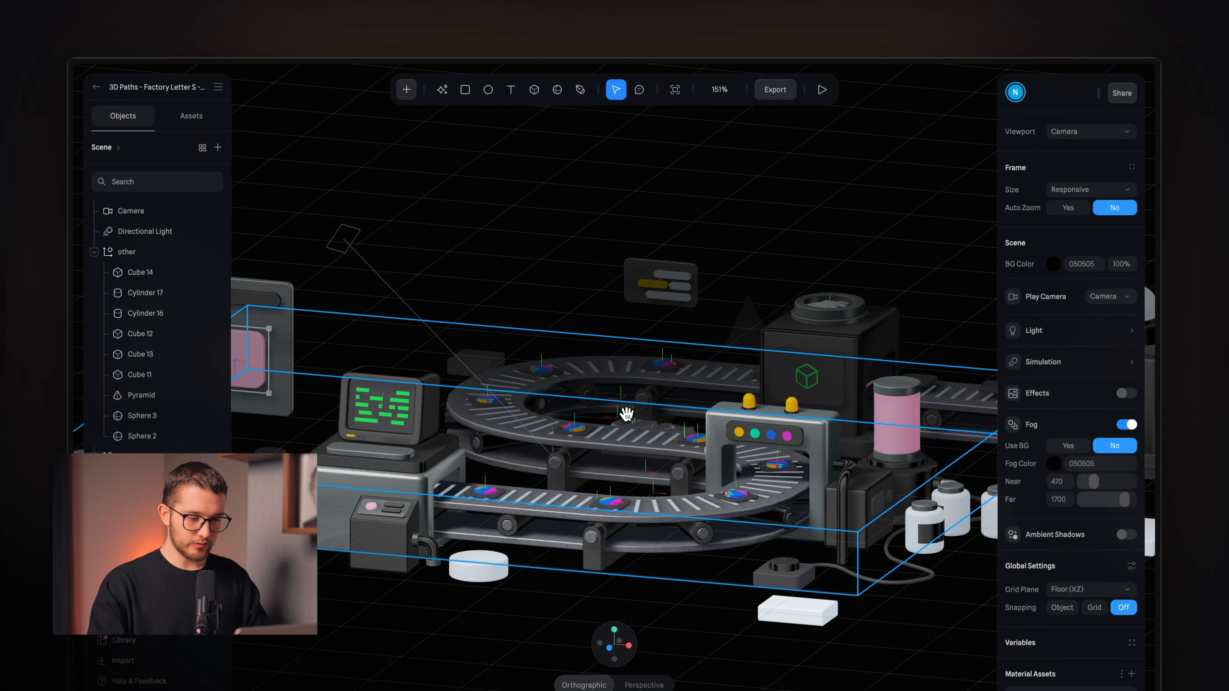
left_click(822, 89)
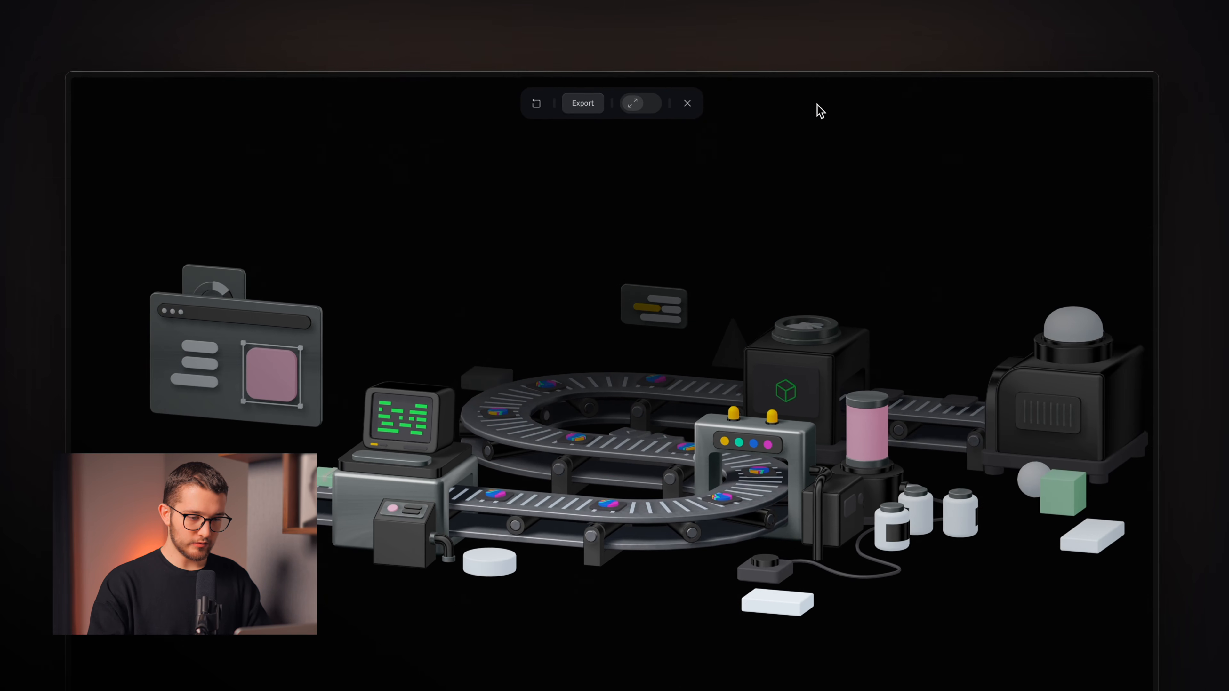
left_click(687, 103)
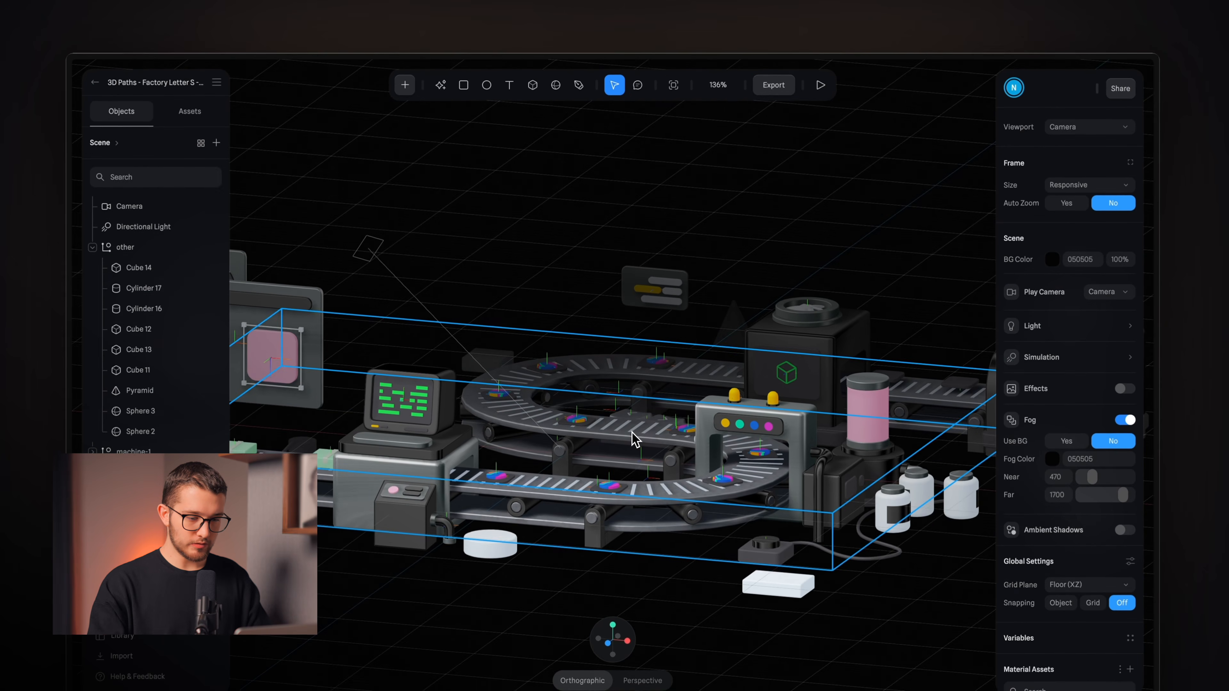
- Reframe the Camera view at 167% zoom with the factory slightly lower in the frame, previewing before and after the adjustment
left_click(820, 85)
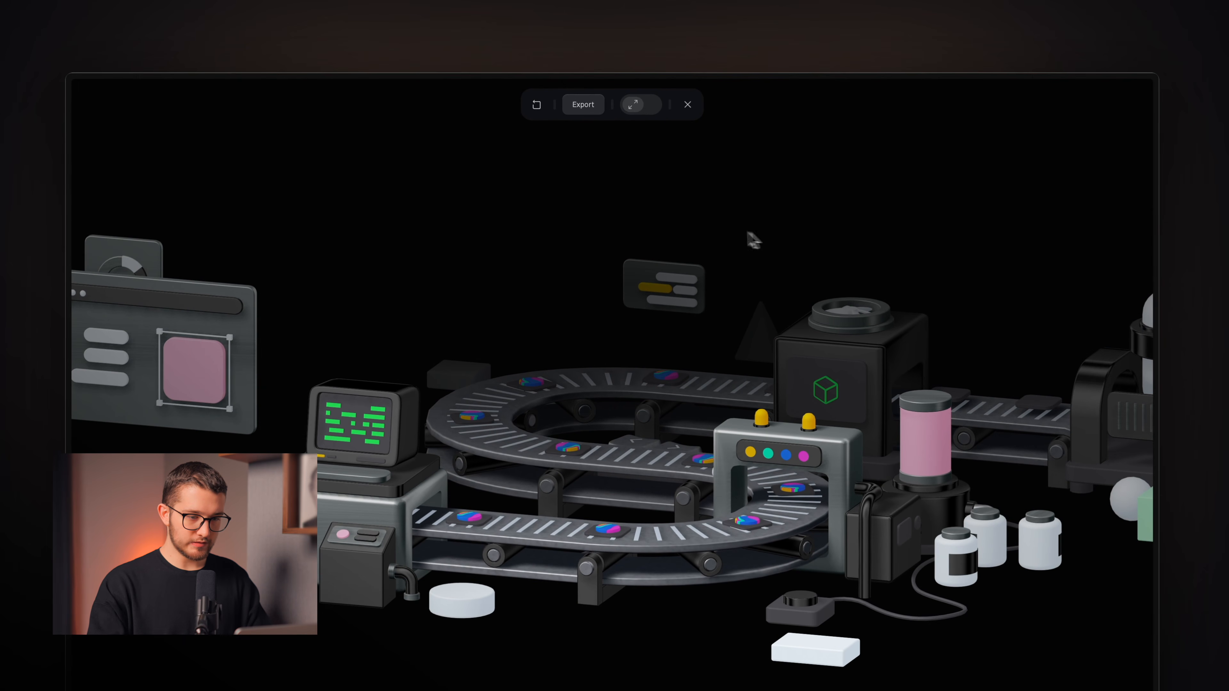
left_click(695, 110)
middle_click_drag(659, 193, 652, 218)
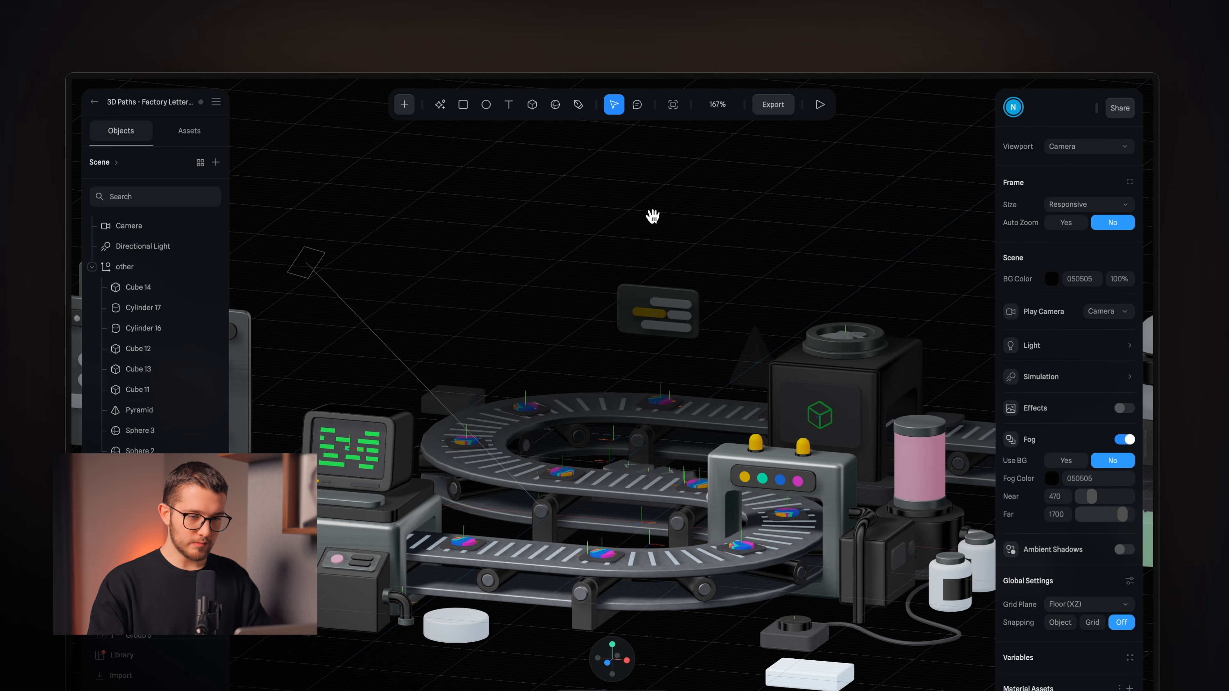
left_click(820, 104)
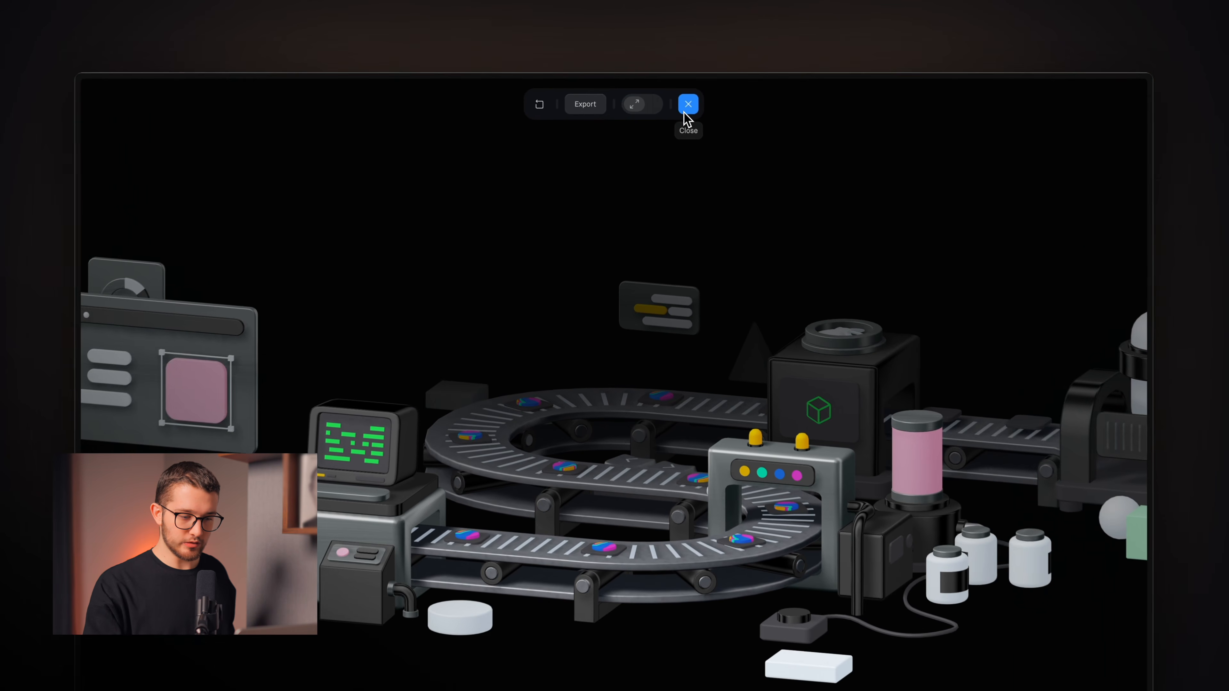
left_click(677, 99)
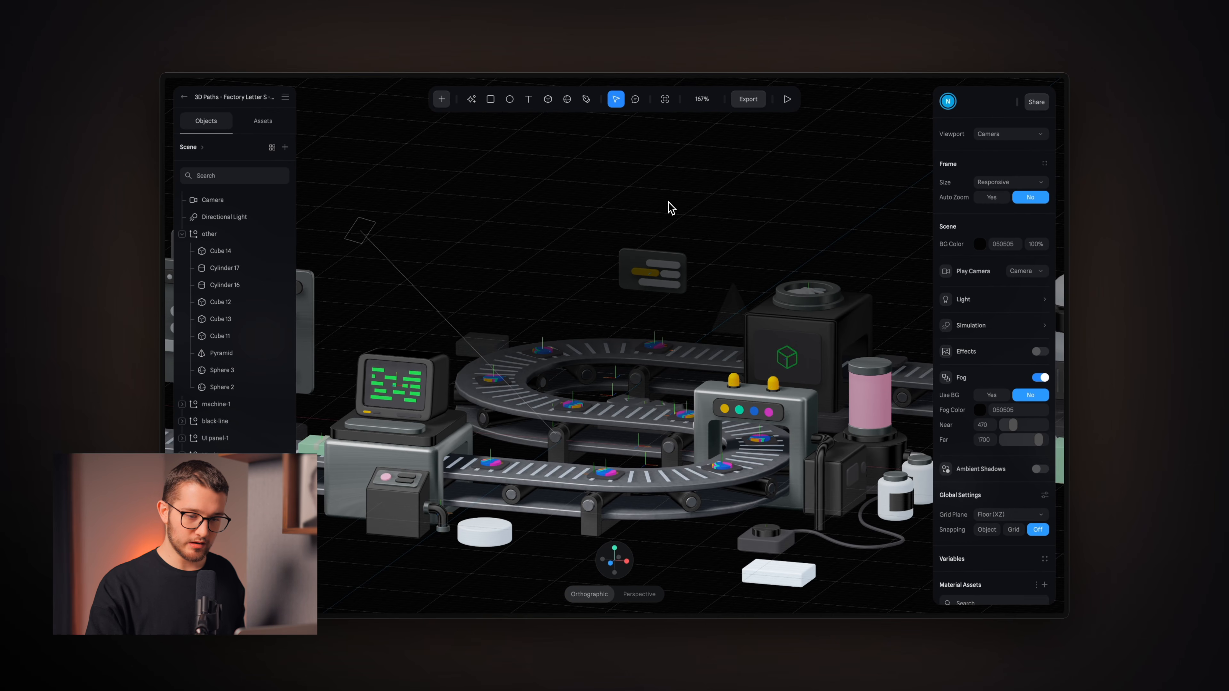
- Switch the viewport to Personal Camera, view the conveyor at 227% zoom, and preview the scene to compare it with the play camera
left_click(1013, 133)
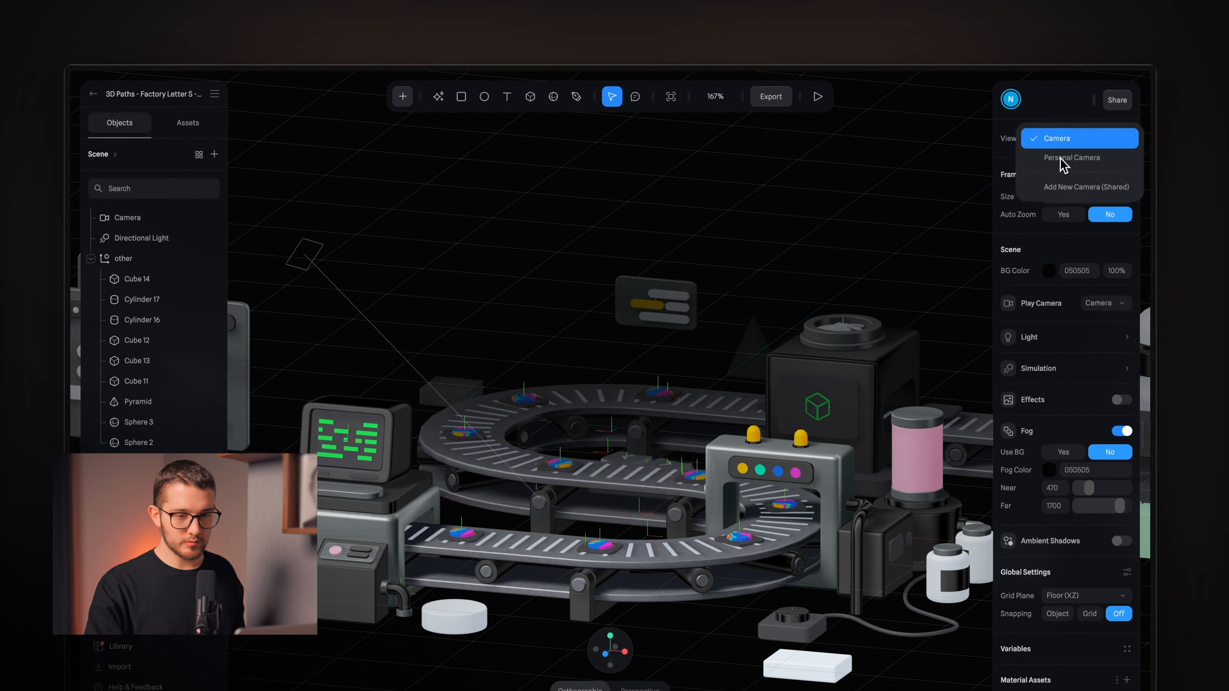
left_click(1063, 159)
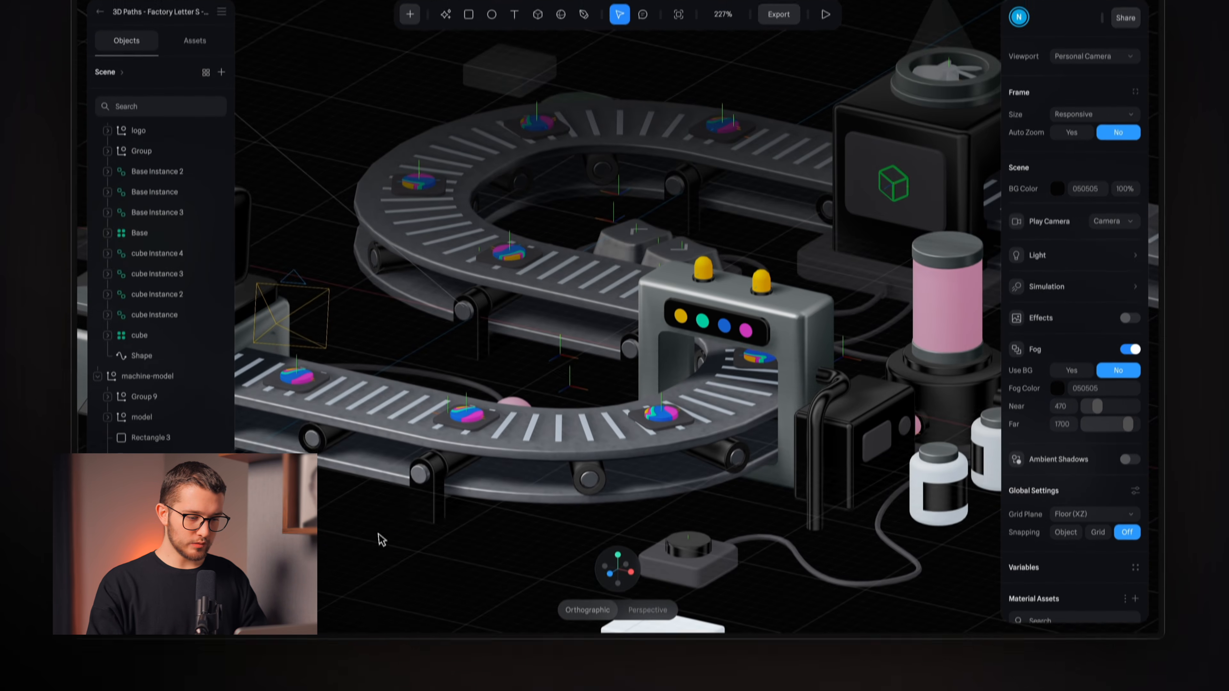
scroll(401, 513, "up", 5)
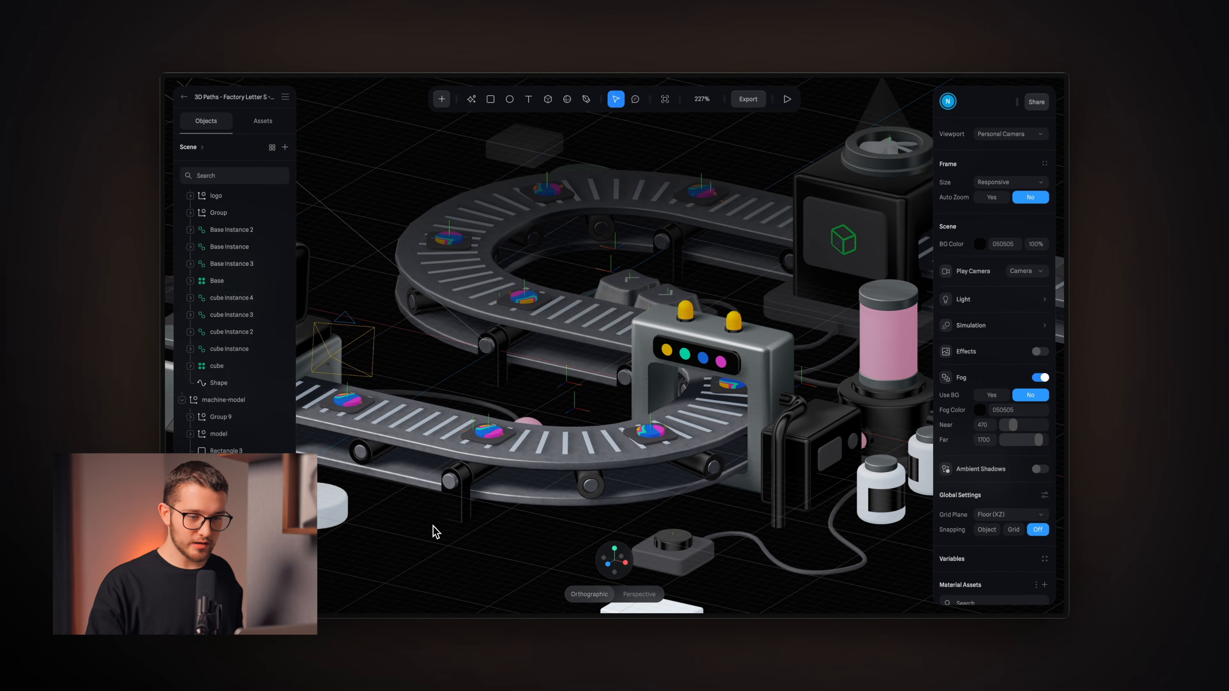
left_click(787, 99)
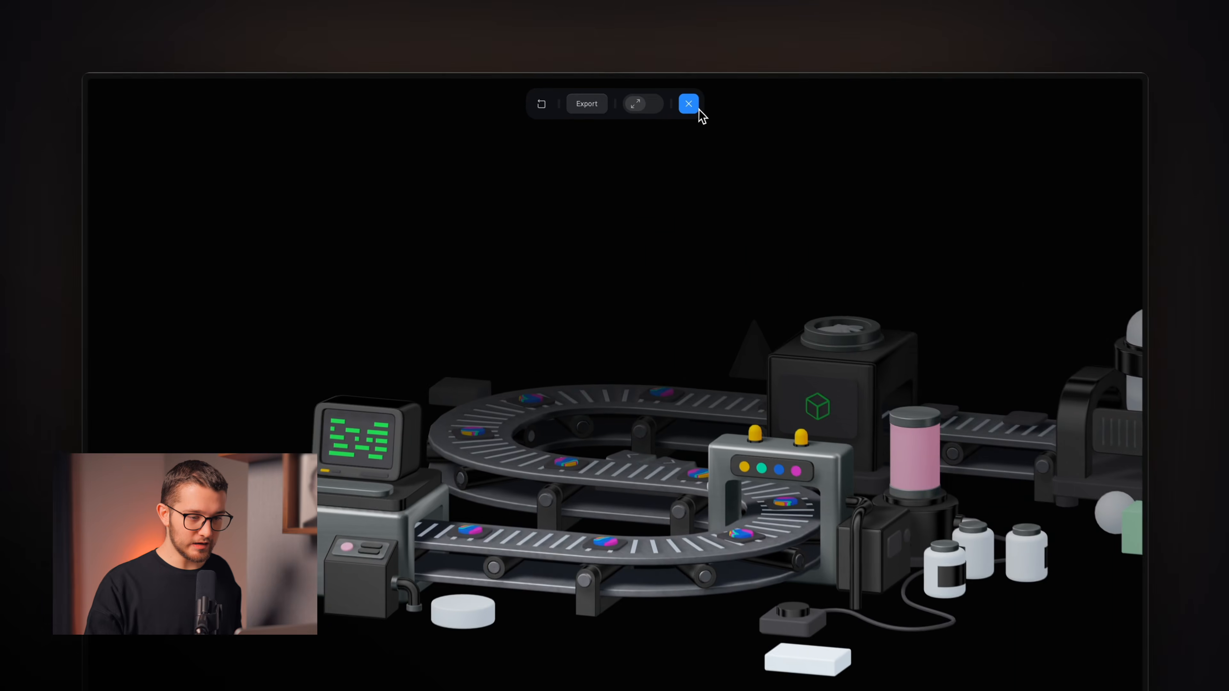
left_click(677, 99)
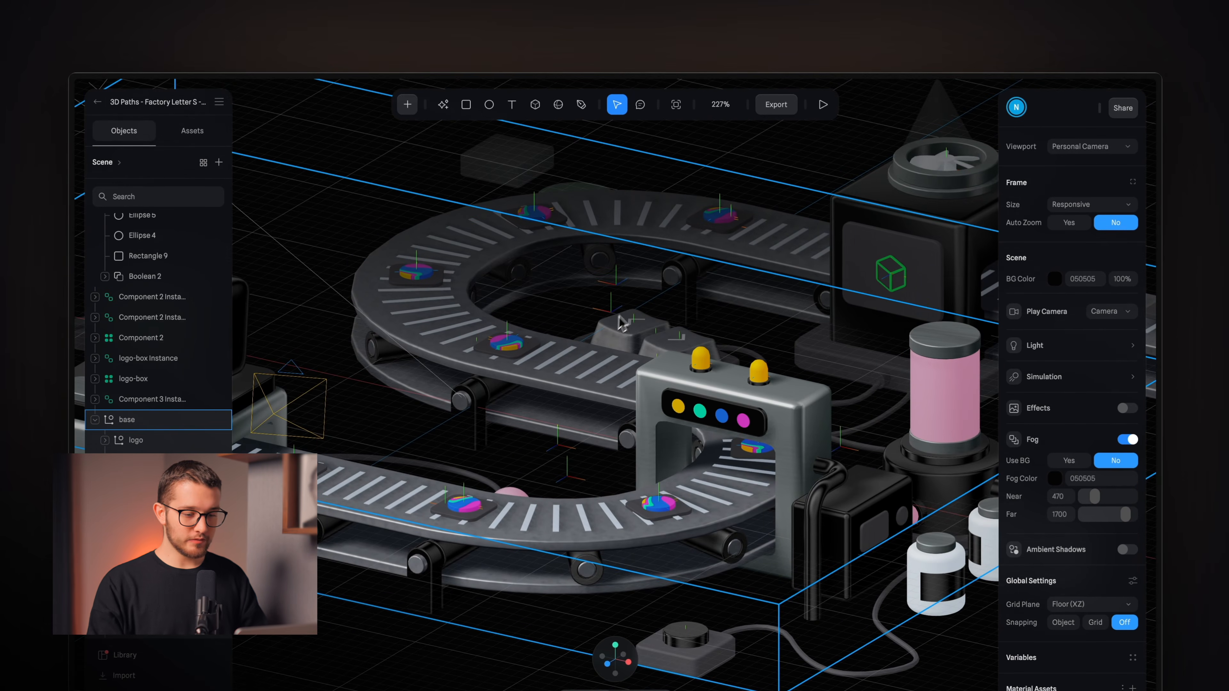
- Collapse the other, Group 12, base and machine-model groups in the object list, with the whole factory in view at 151% zoom
scroll(626, 314, "down", 5)
scroll(140, 371, "up", 5)
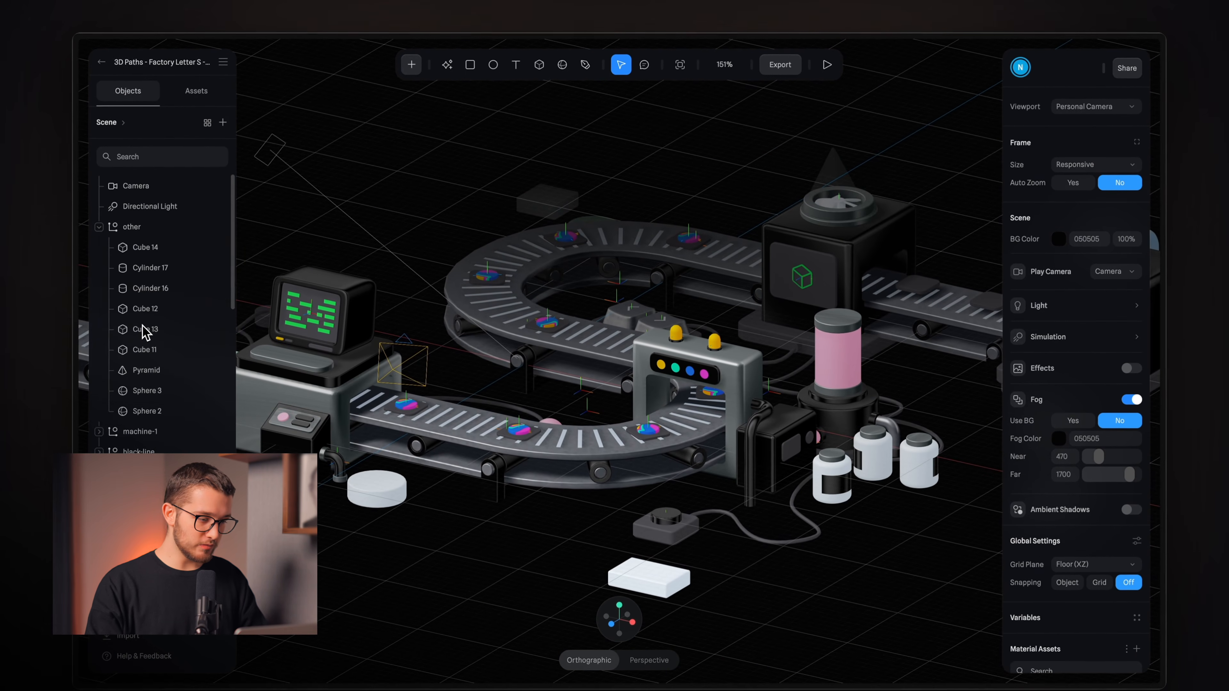
left_click(99, 227)
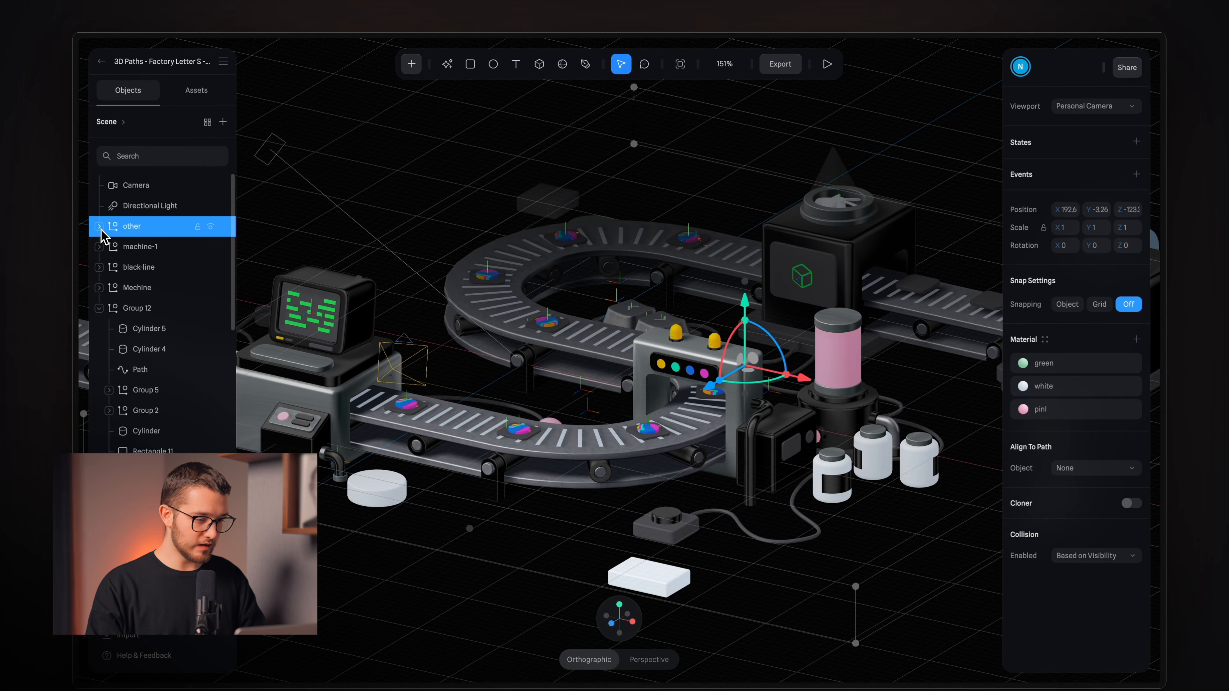
left_click(99, 308)
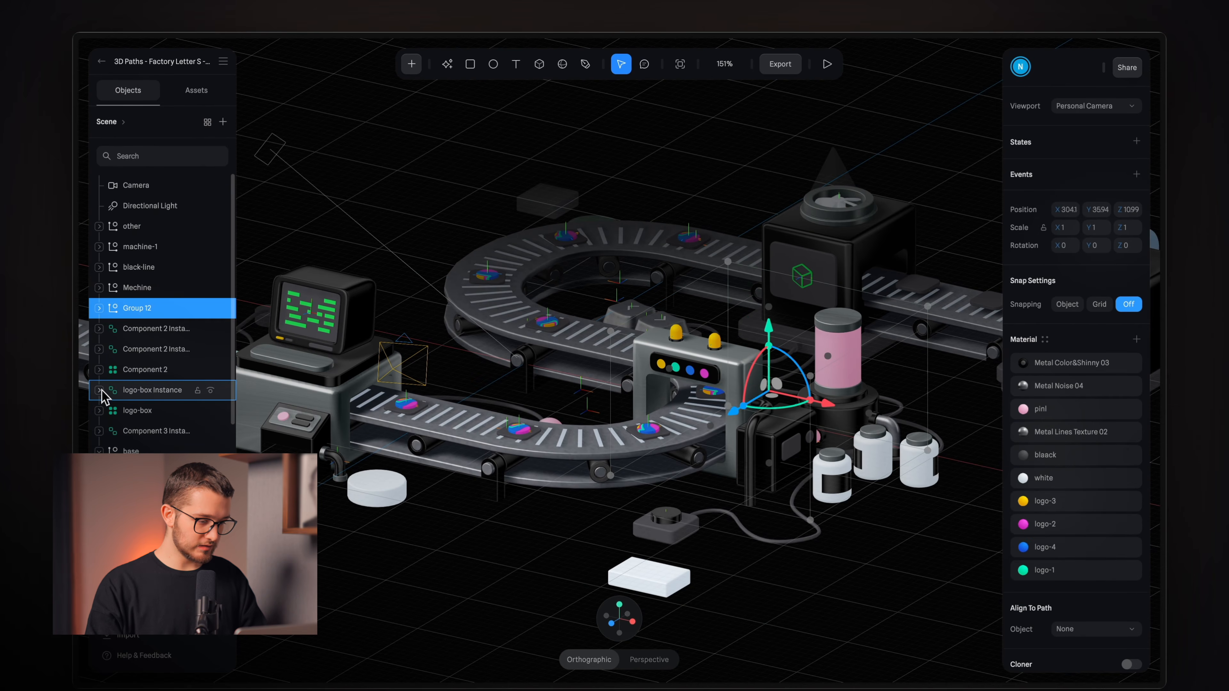
left_click(109, 450)
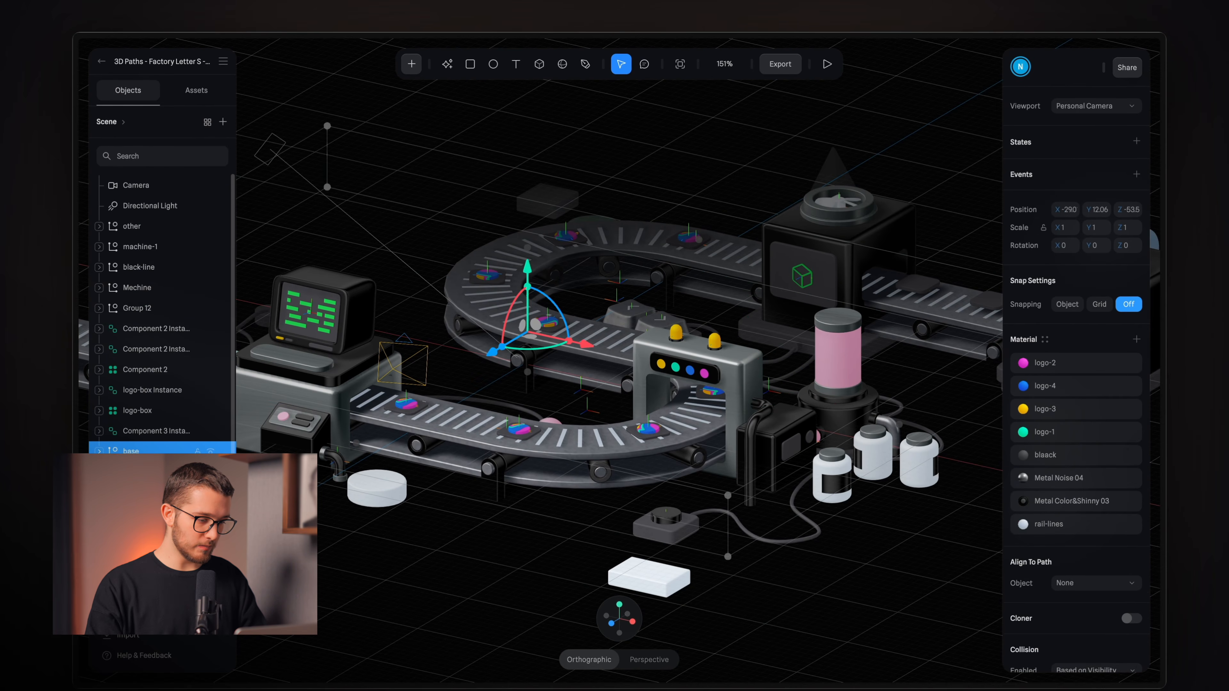
scroll(101, 443, "down", 1)
left_click(99, 441)
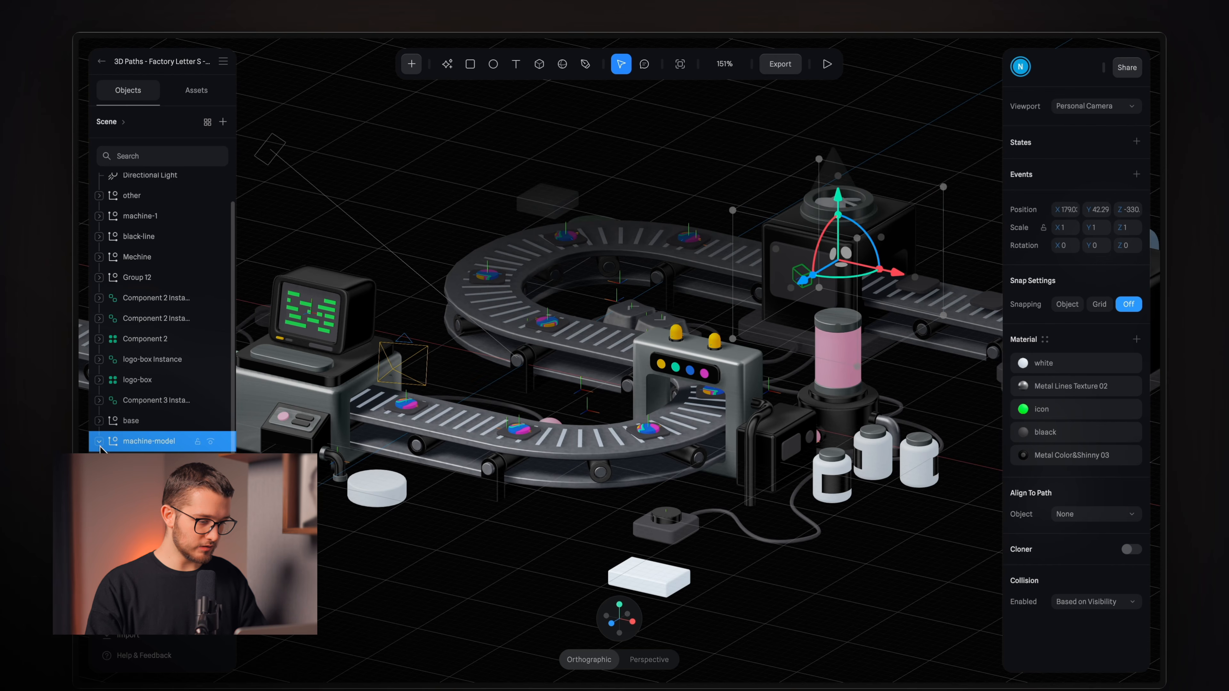
scroll(99, 445, "up", 2)
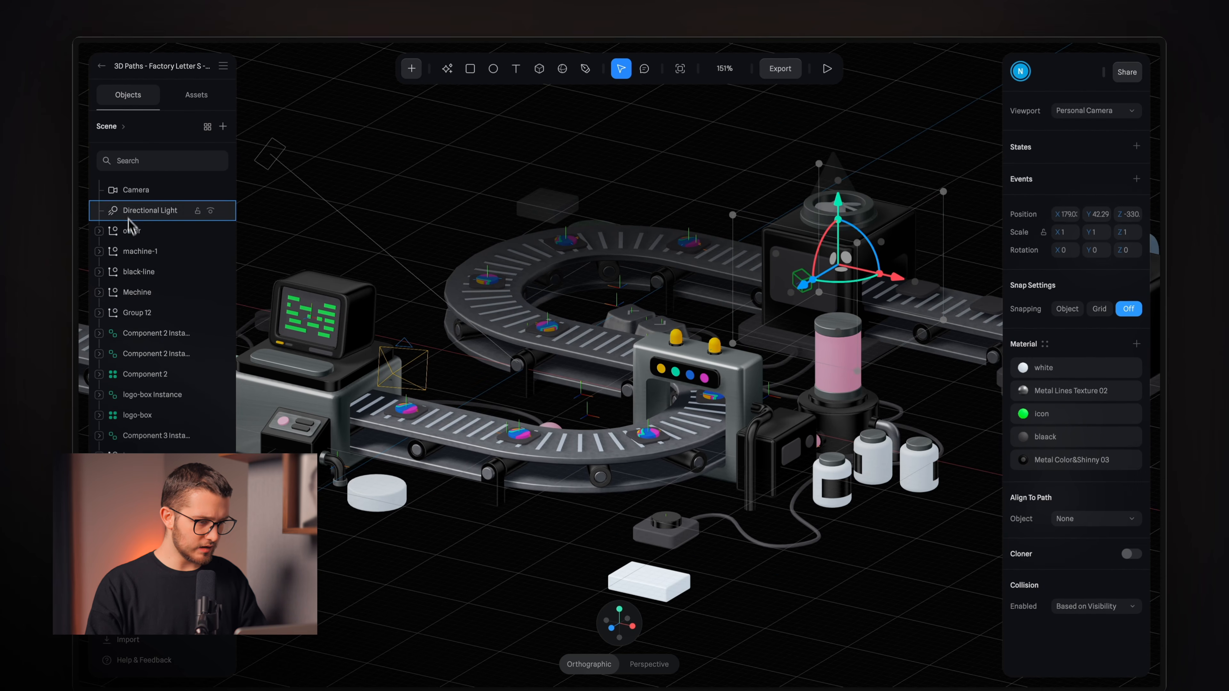
- Group all objects from machine-model up to other, excluding the camera and light, and name the group Everything
left_click(132, 231, "shift")
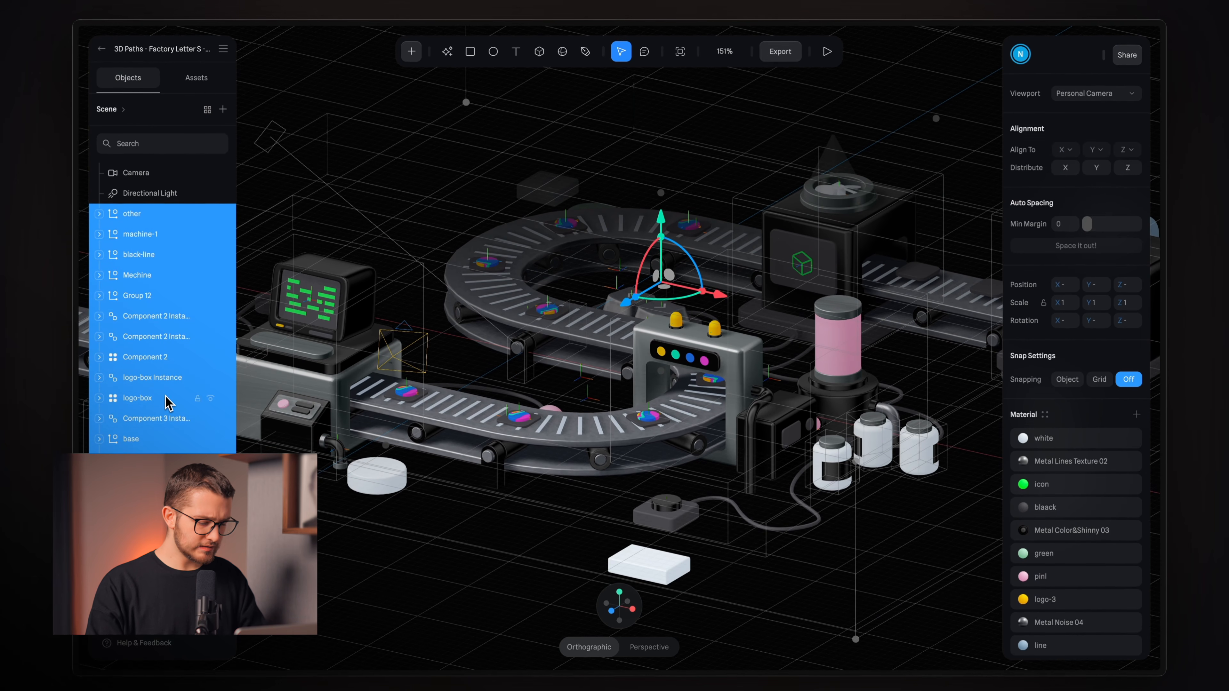
key("super+g")
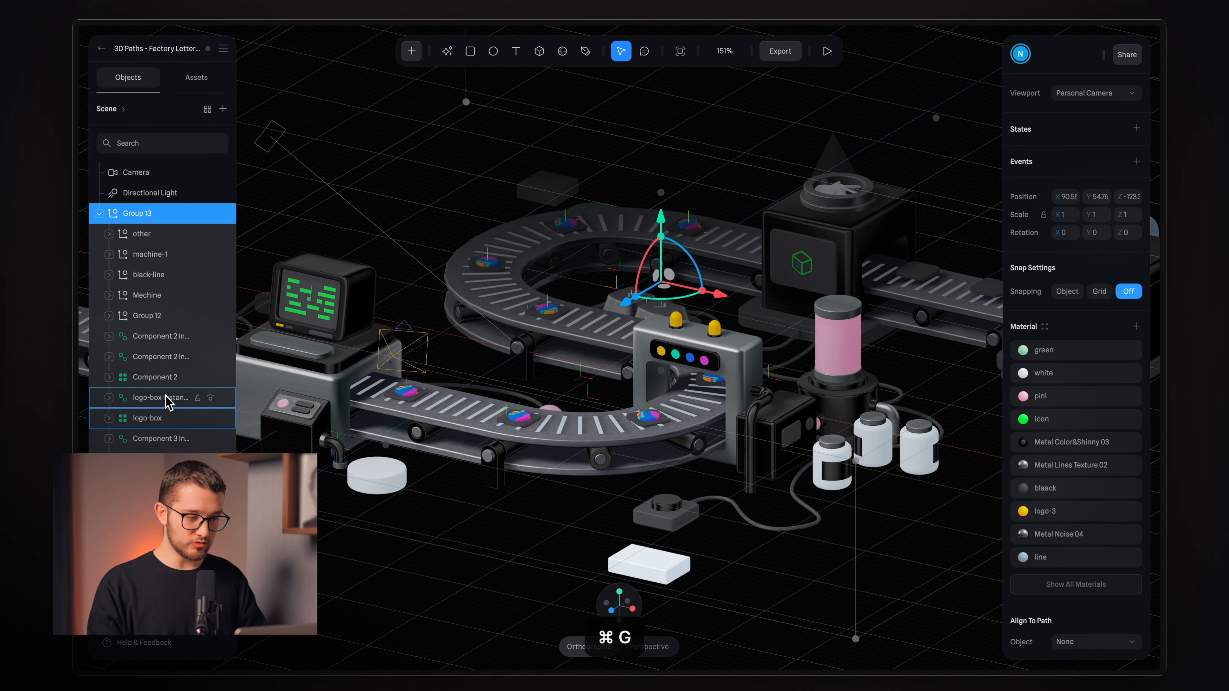
double_click(147, 218)
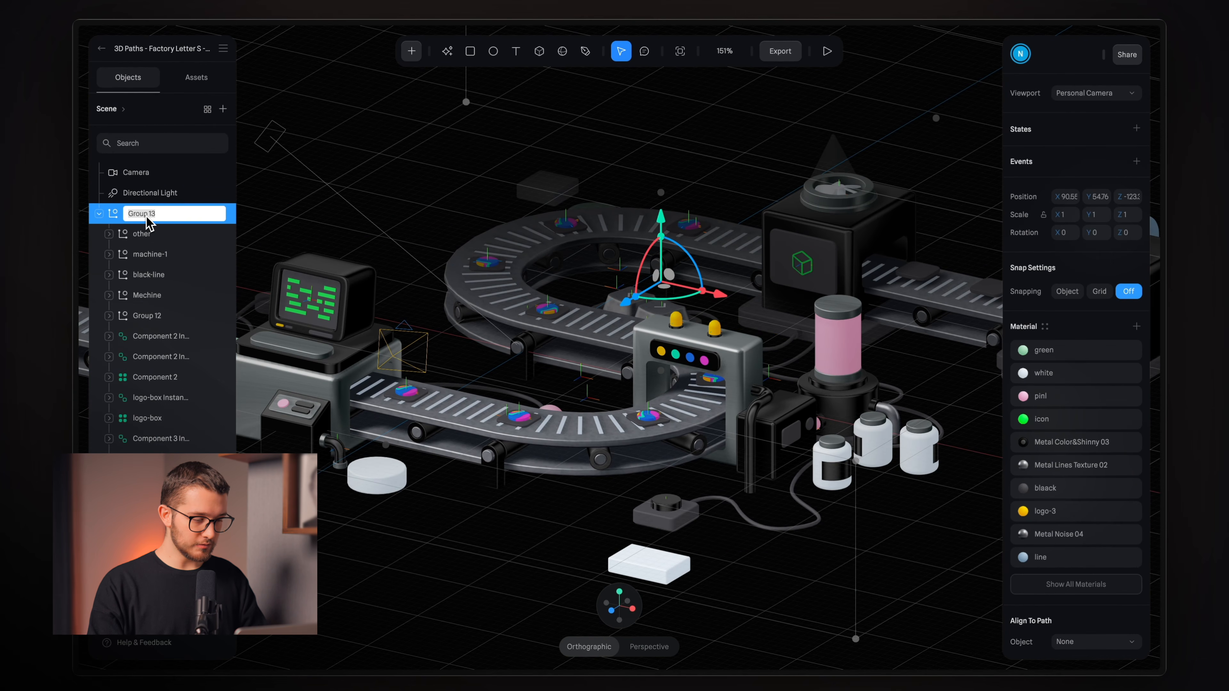
type("Everything")
key("Return")
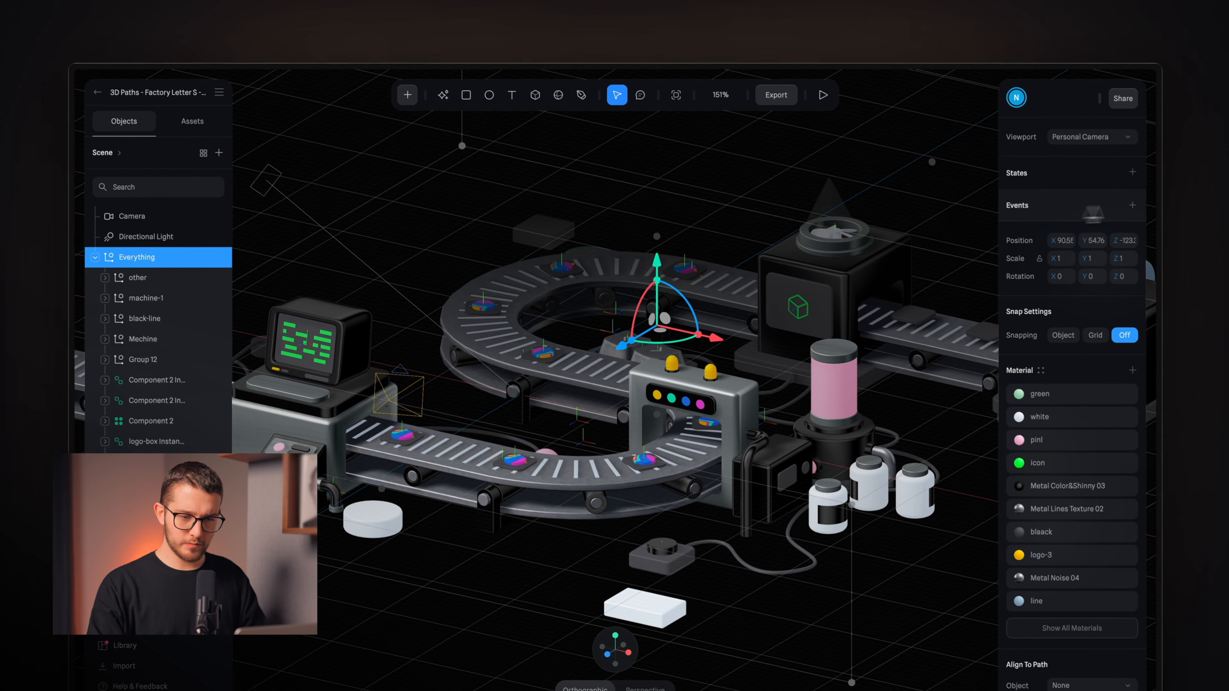
- Add a Look At event to the Everything group, targeting the cursor with plane distance 5000 and view reset set to No Reset
left_click(1126, 199)
left_click(899, 163)
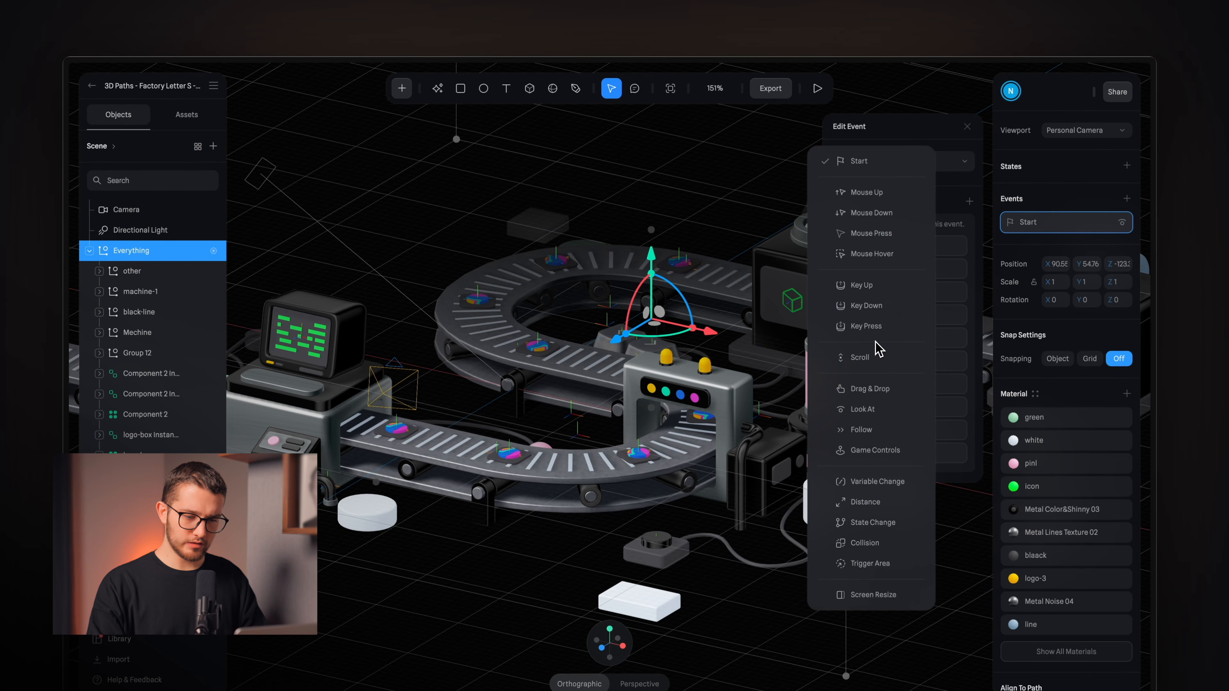
left_click(872, 419)
left_click(916, 226)
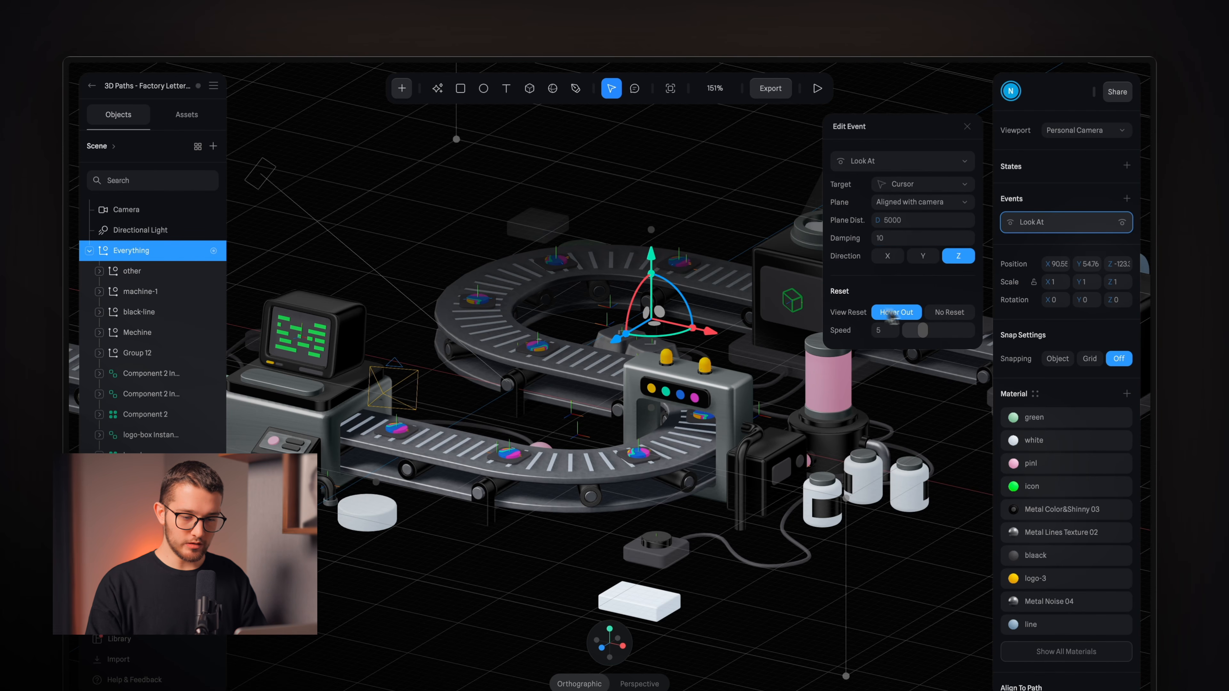
left_click(945, 320)
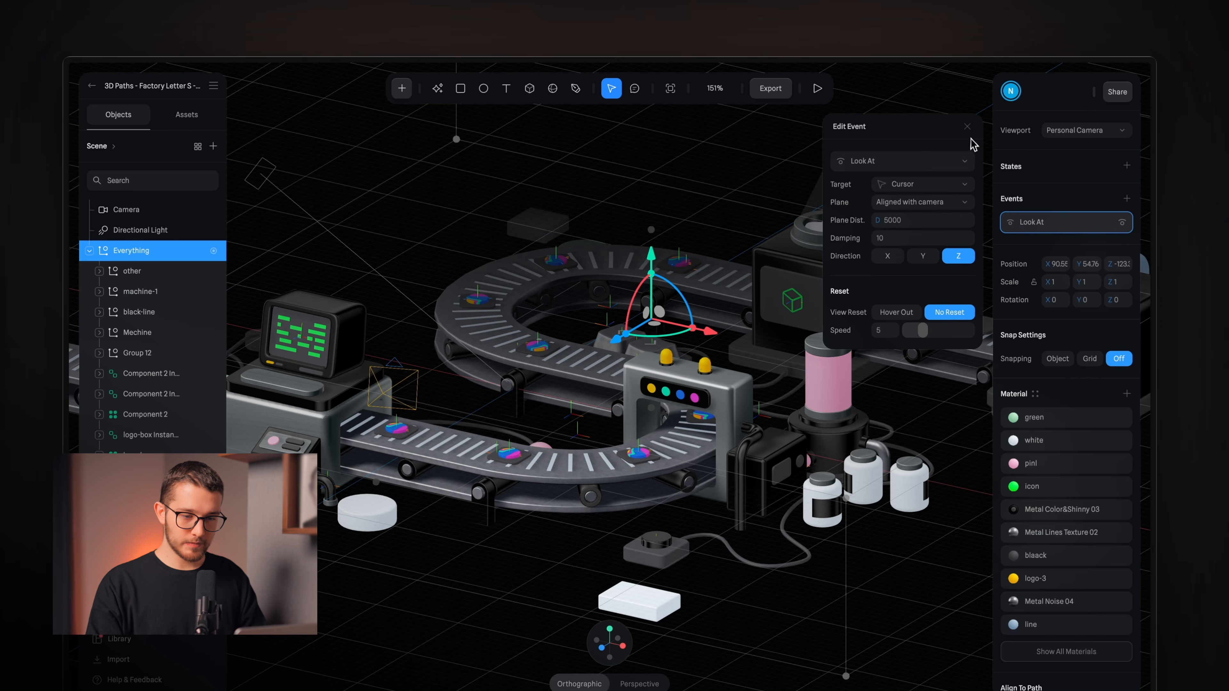
left_click(967, 127)
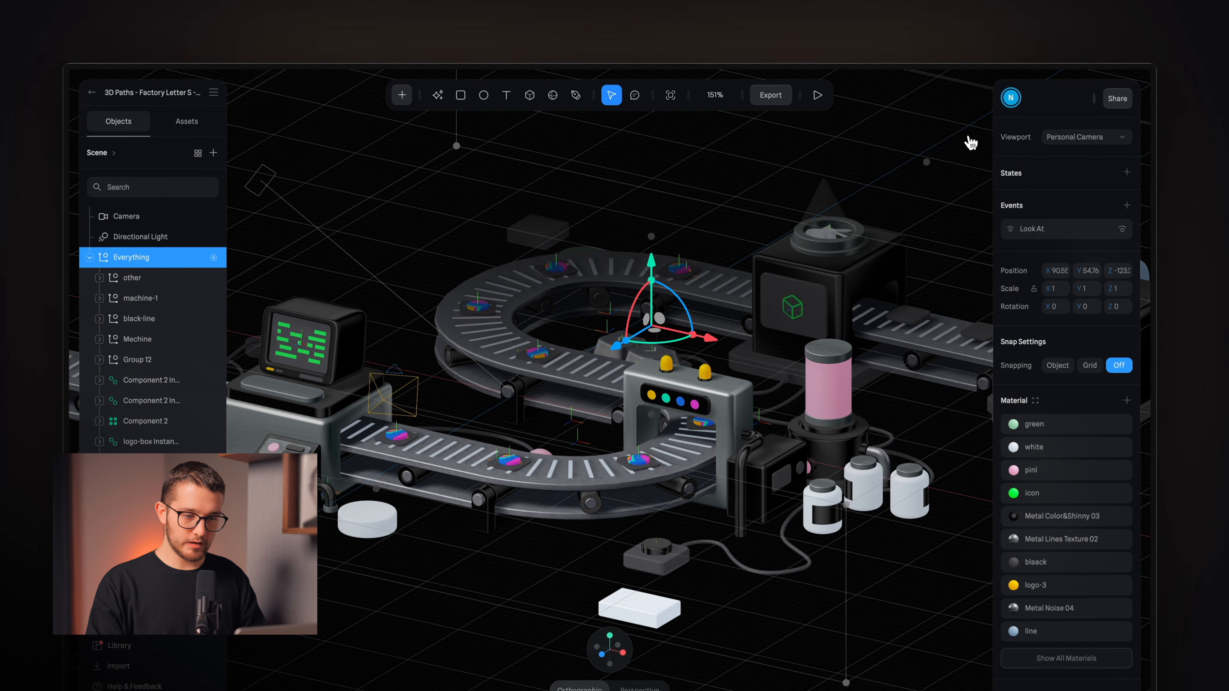
- Preview the factory's cursor-following Look At motion, and check the child group other against its parent group Everything
left_click(815, 101)
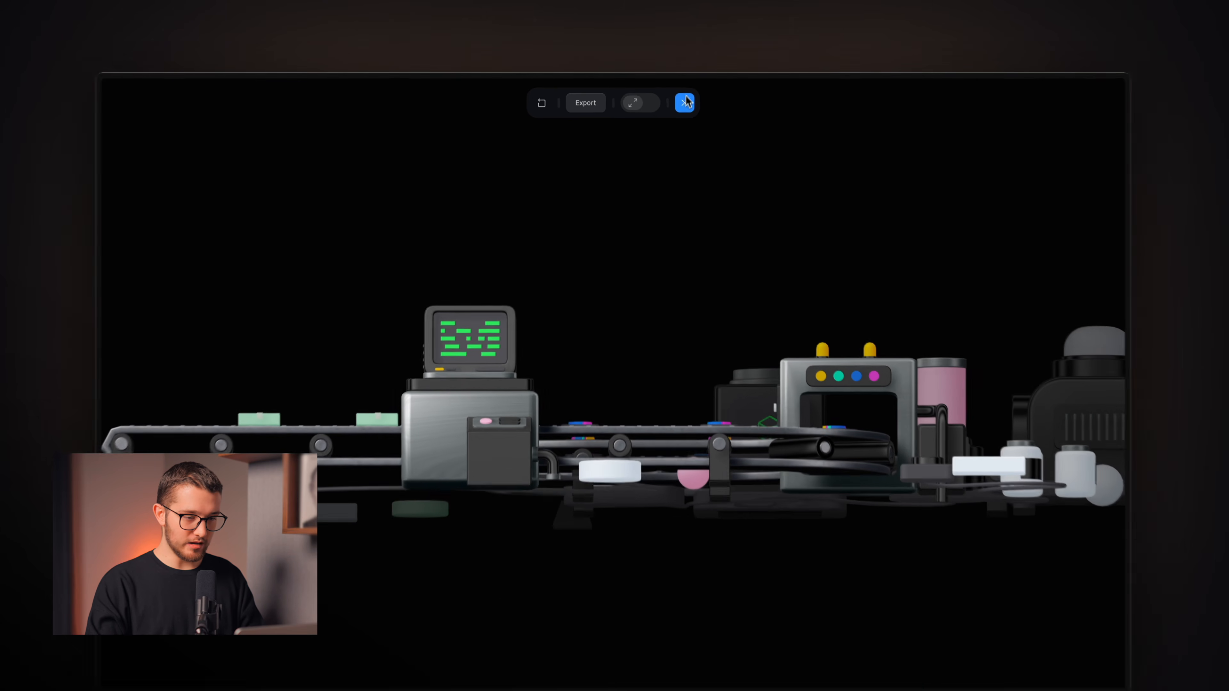
left_click(688, 104)
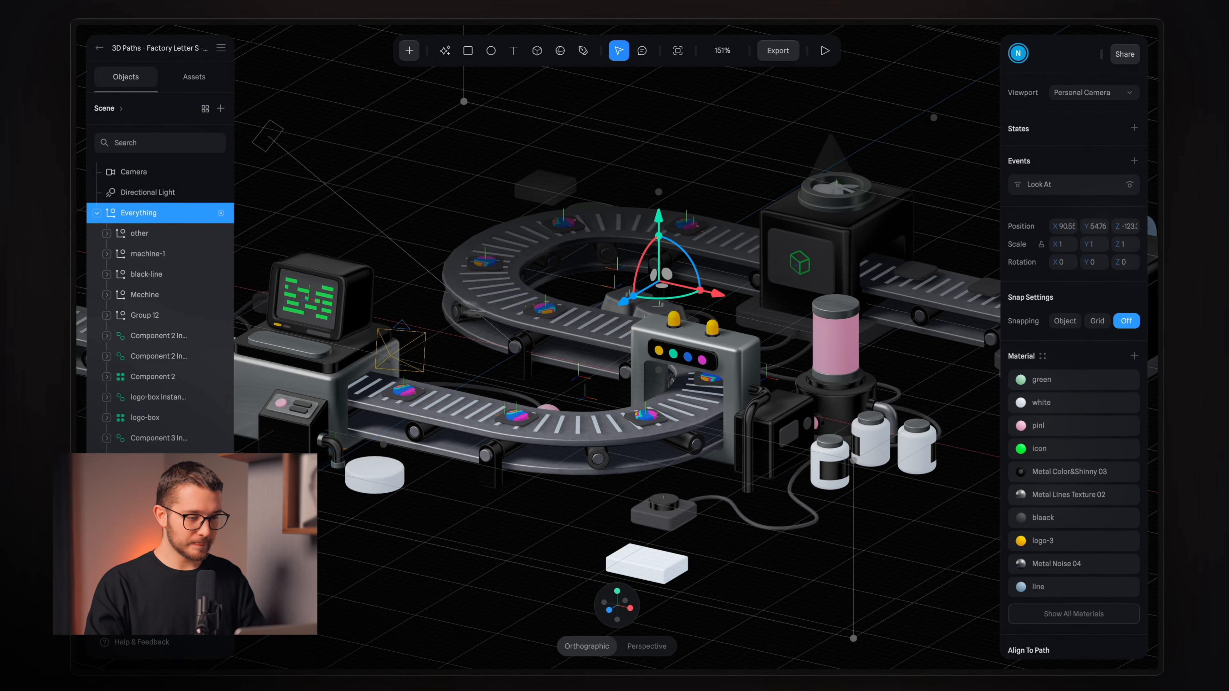
left_click(145, 237)
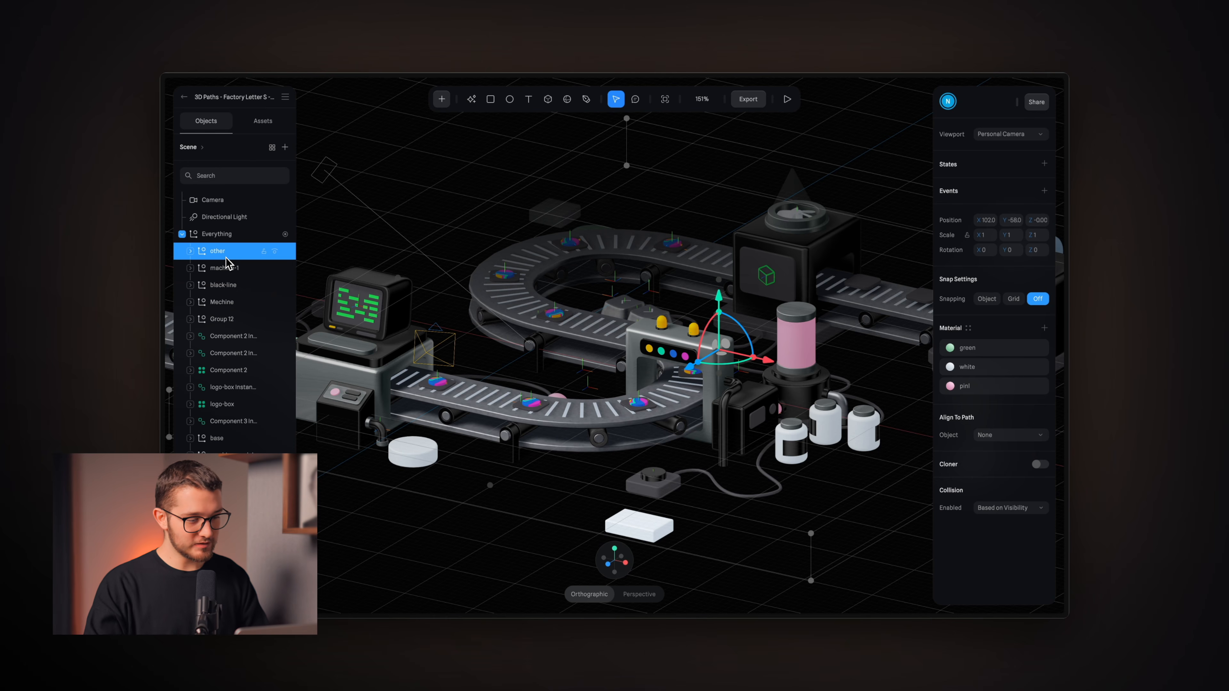
left_click(217, 234)
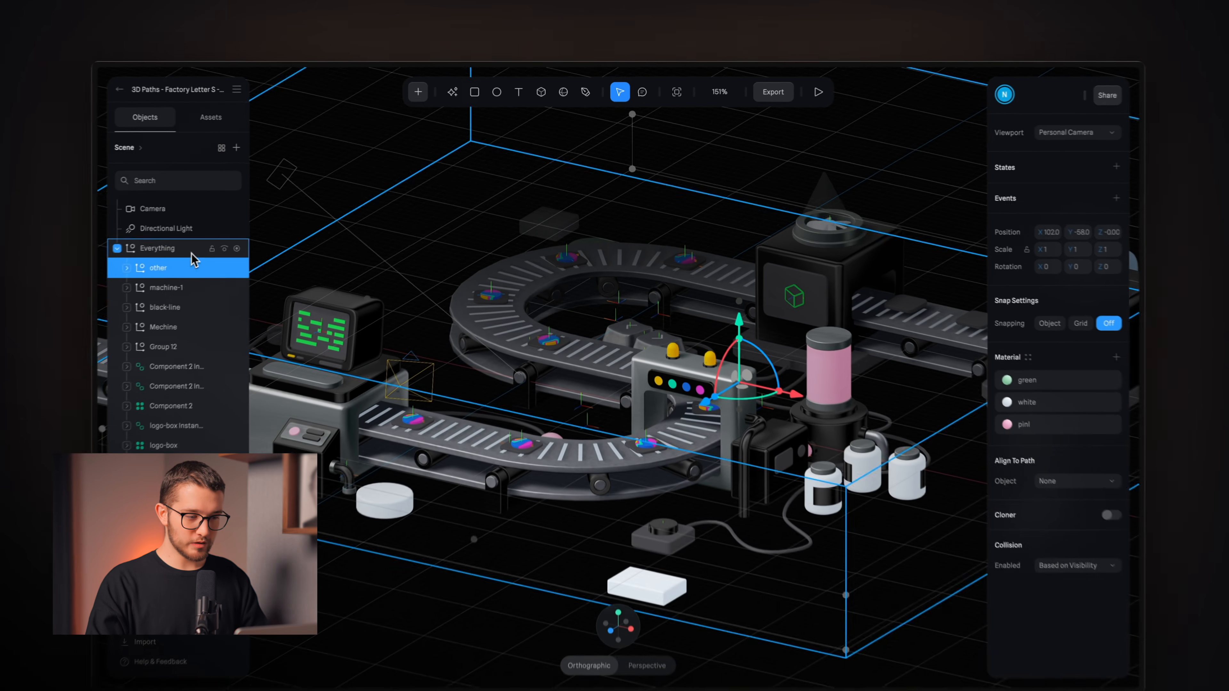
- Return the viewport to Camera with Everything selected and preview the Look At motion from the starting framing
left_click(1001, 136)
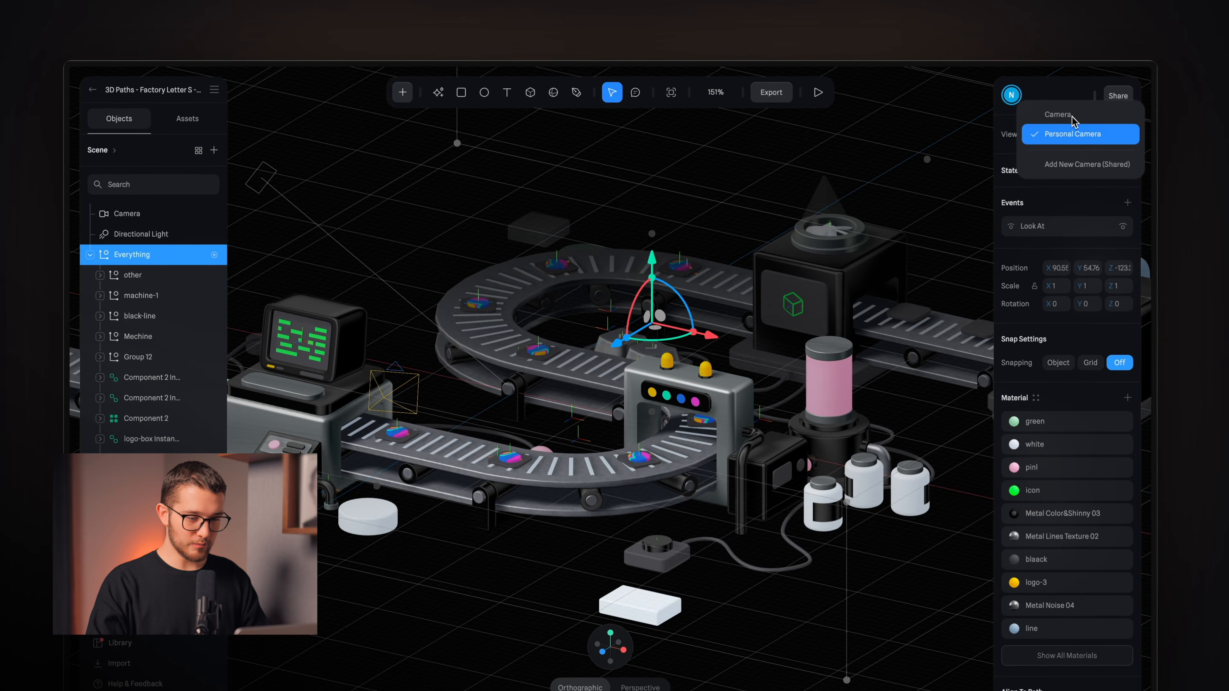
left_click(1064, 115)
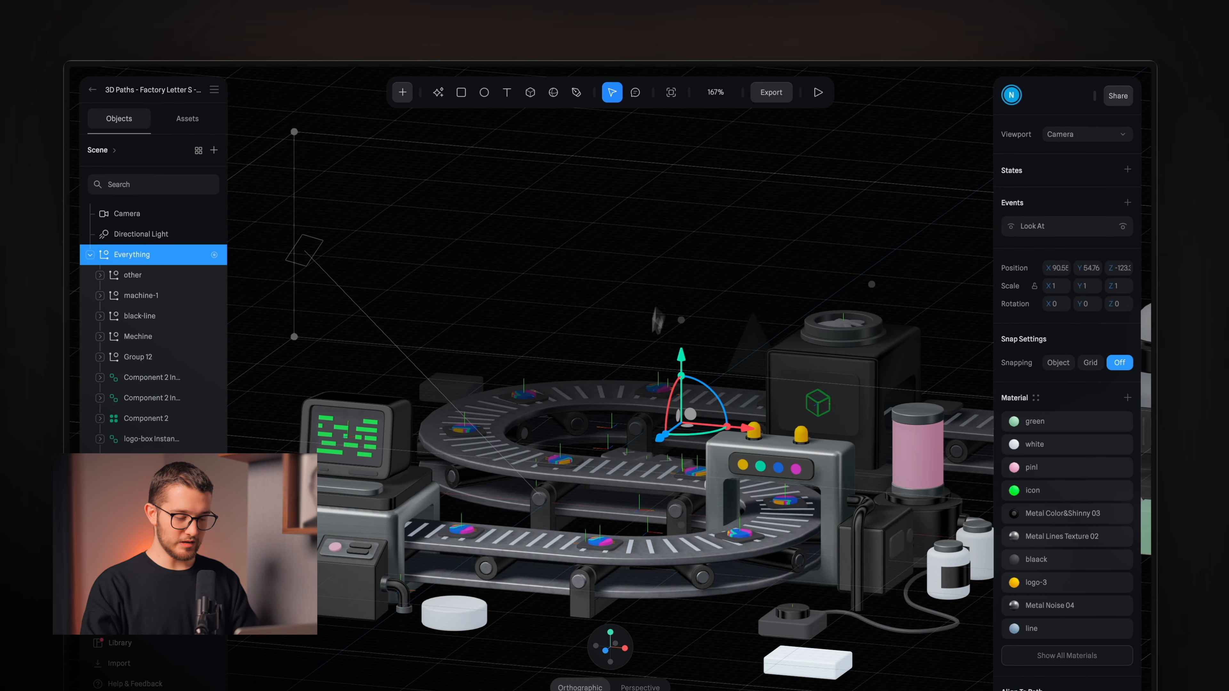
left_click(817, 92)
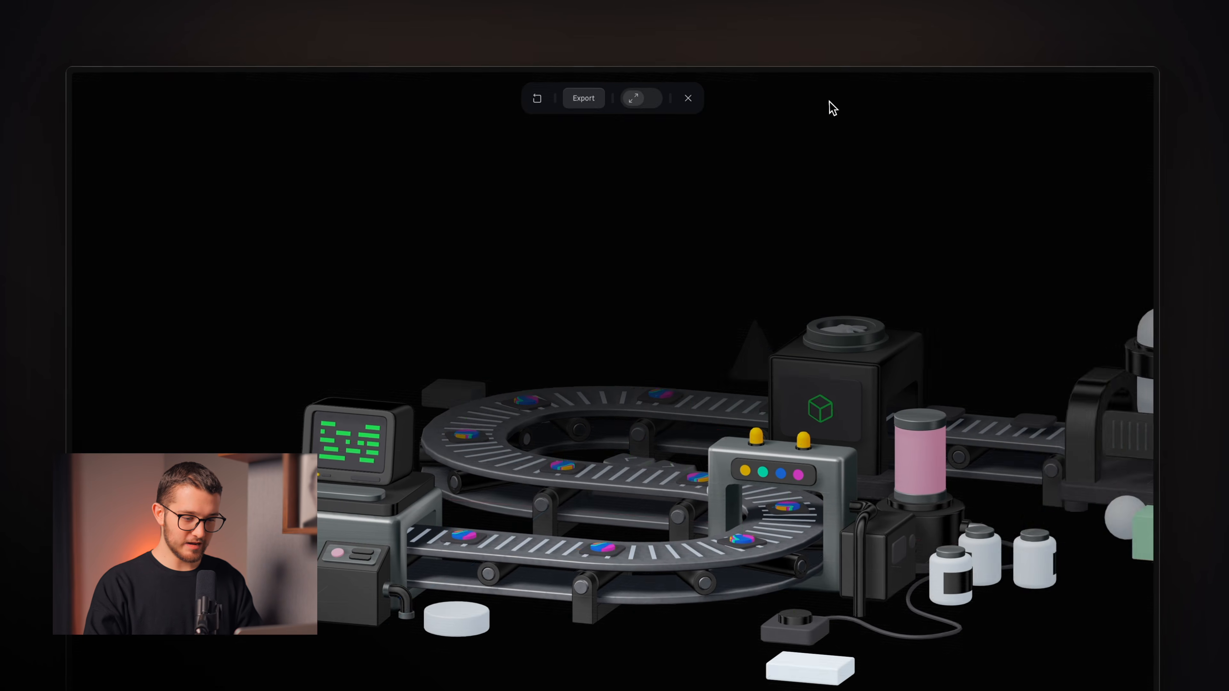
left_click(688, 98)
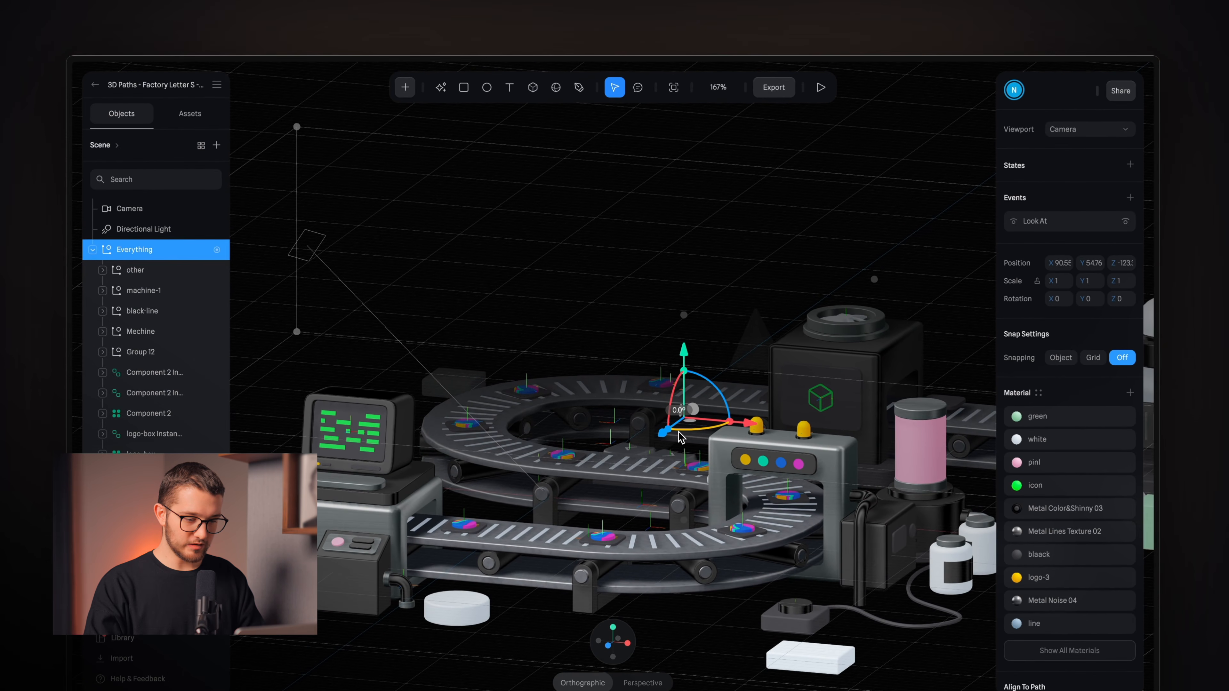
- Rotate the Everything group to about X -15.71, Y 17.61, Z 4.86 so the factory faces the camera straight on
left_click_drag(682, 438, 687, 395)
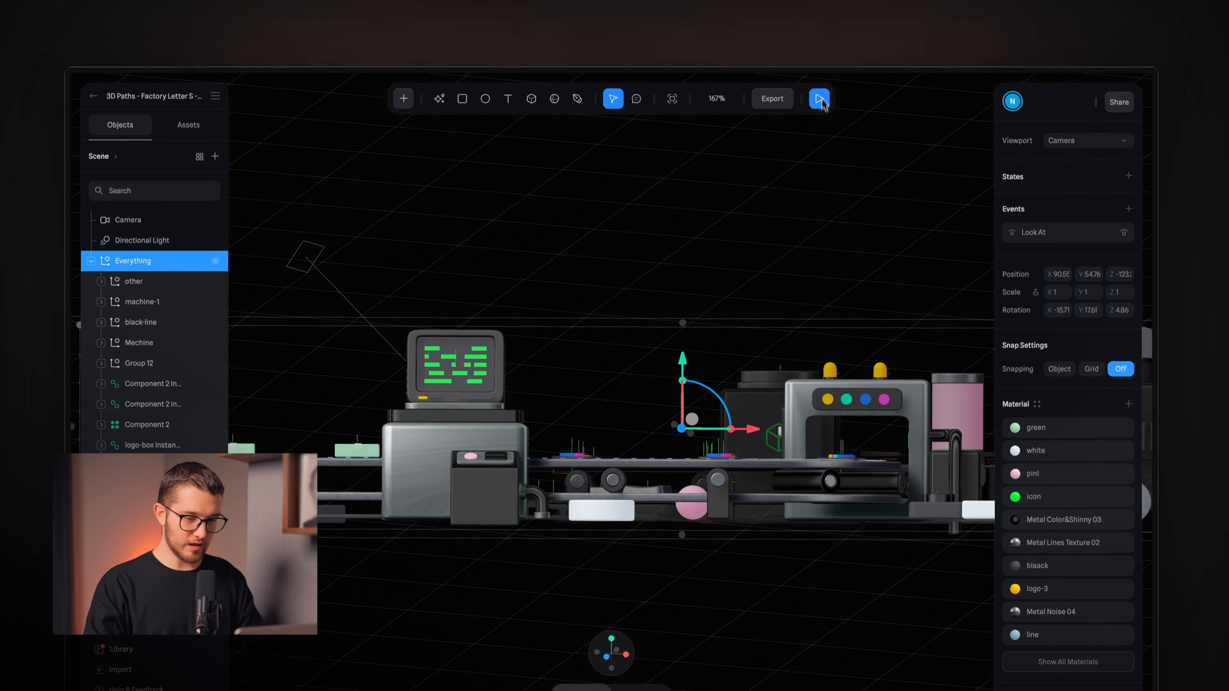
- Preview the straight-on motion and rotate all objects inside the Everything group together back to the angled factory view
left_click(820, 87)
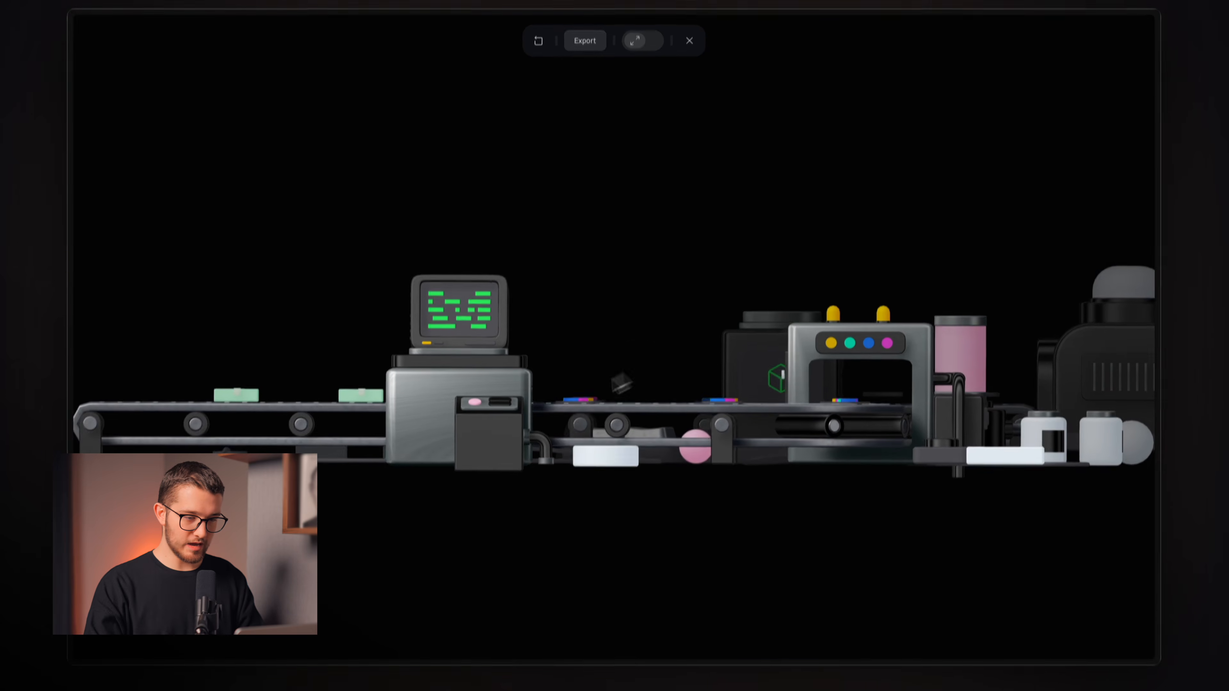
left_click(689, 41)
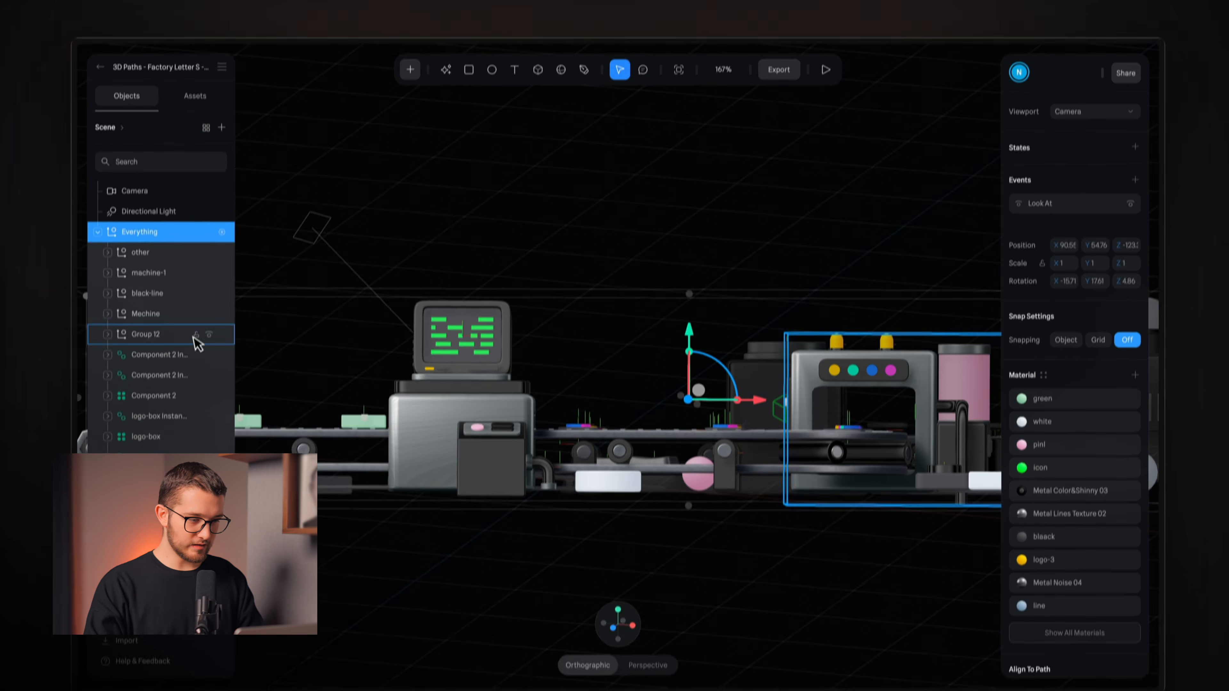
left_click(169, 253)
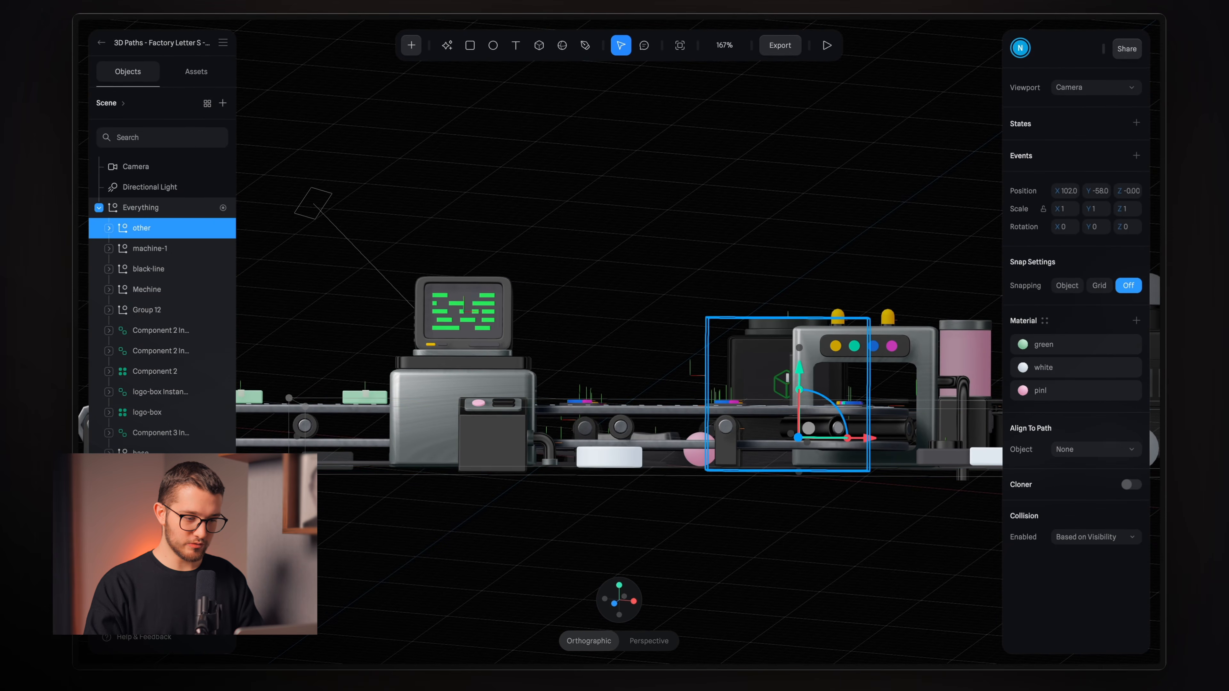
key("ctrl+a")
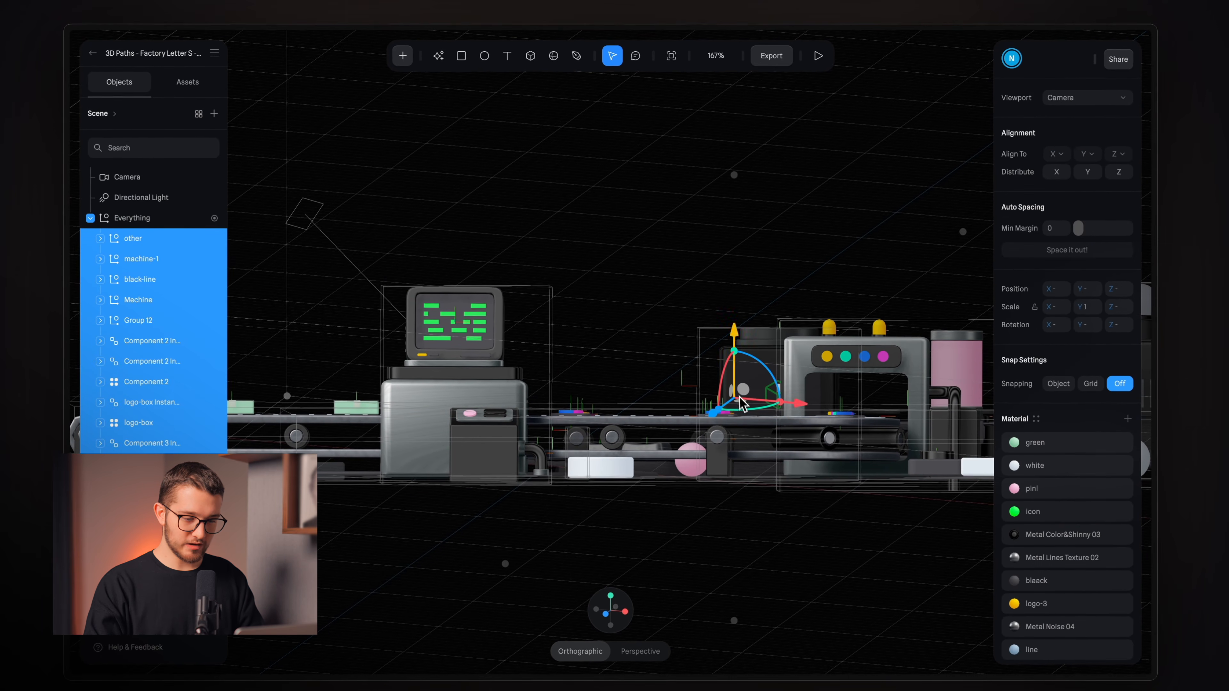
left_click_drag(724, 380, 670, 360)
left_click(720, 236)
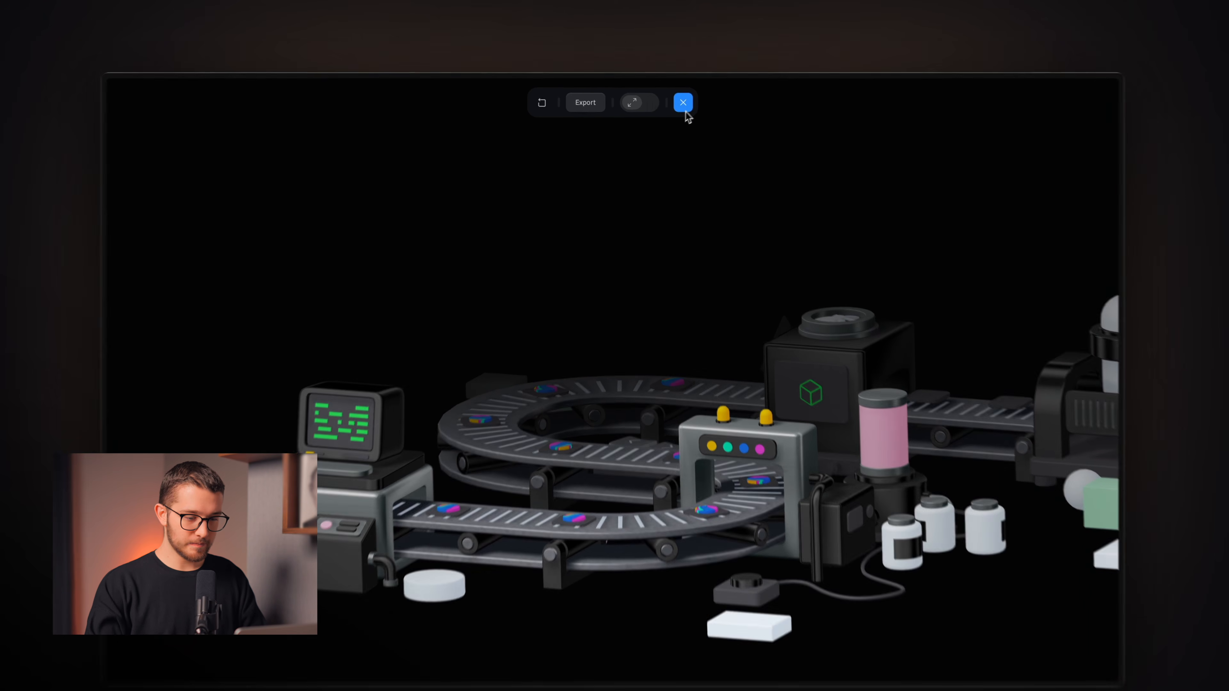
- Shift the Camera framing so the factory sits slightly higher in the frame, and preview the result
left_click(677, 99)
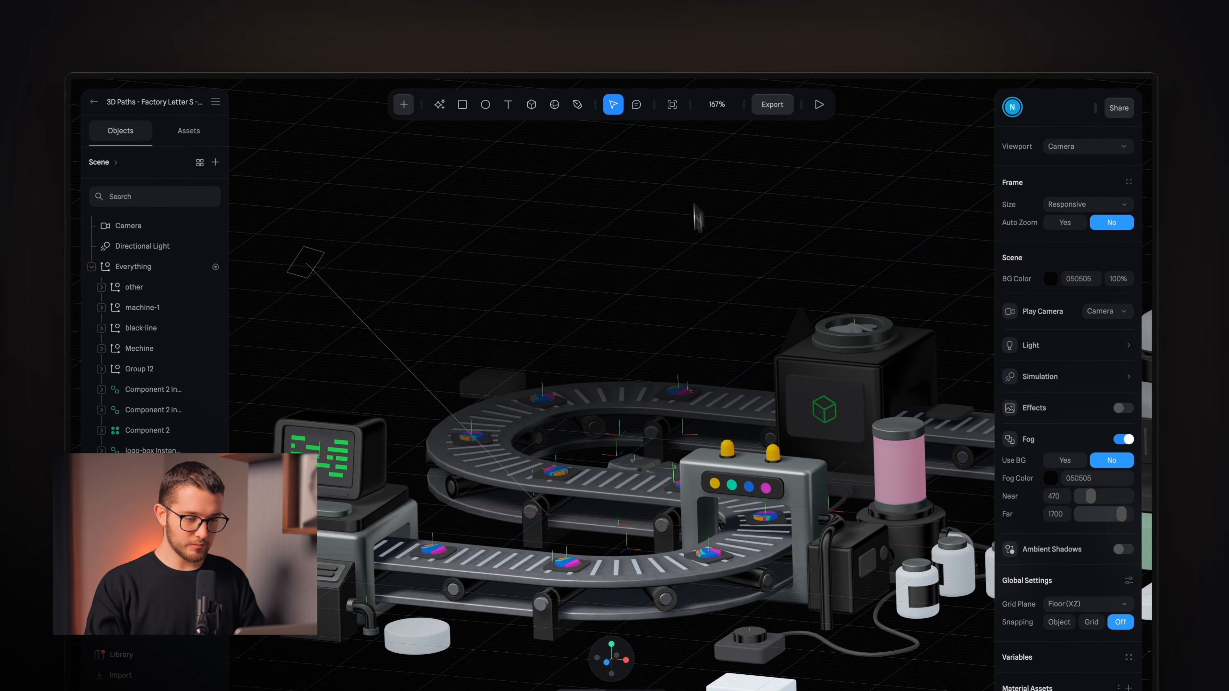
middle_click_drag(709, 271, 703, 246)
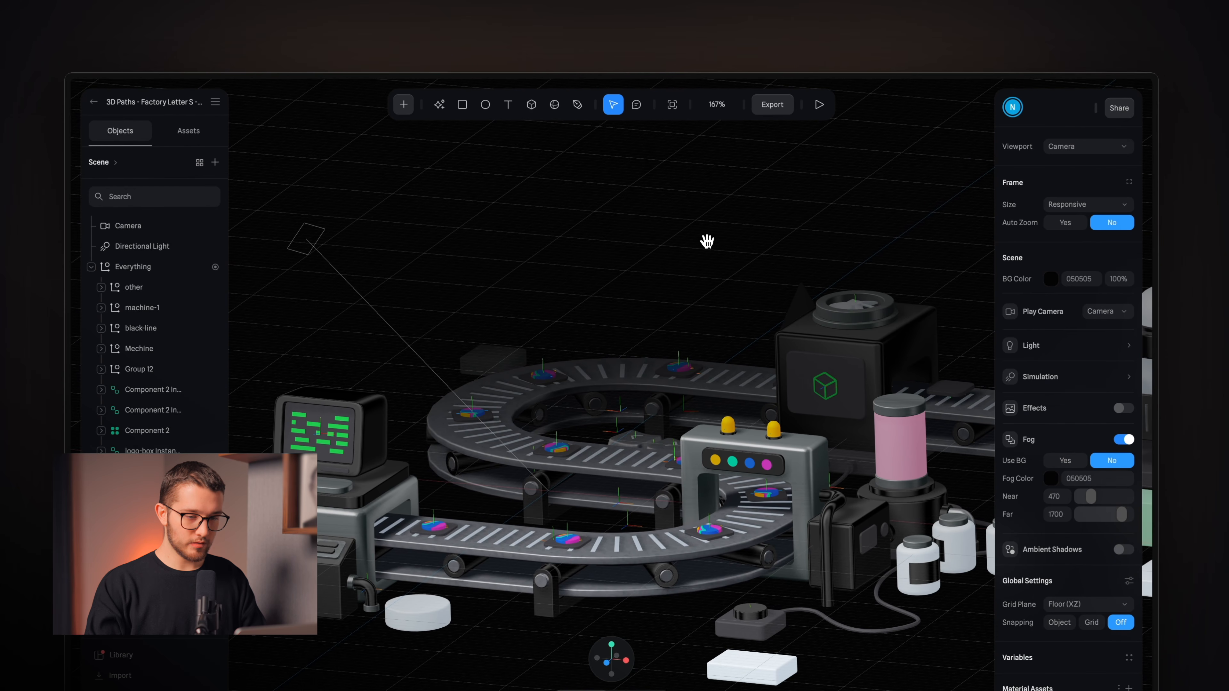
left_click(815, 113)
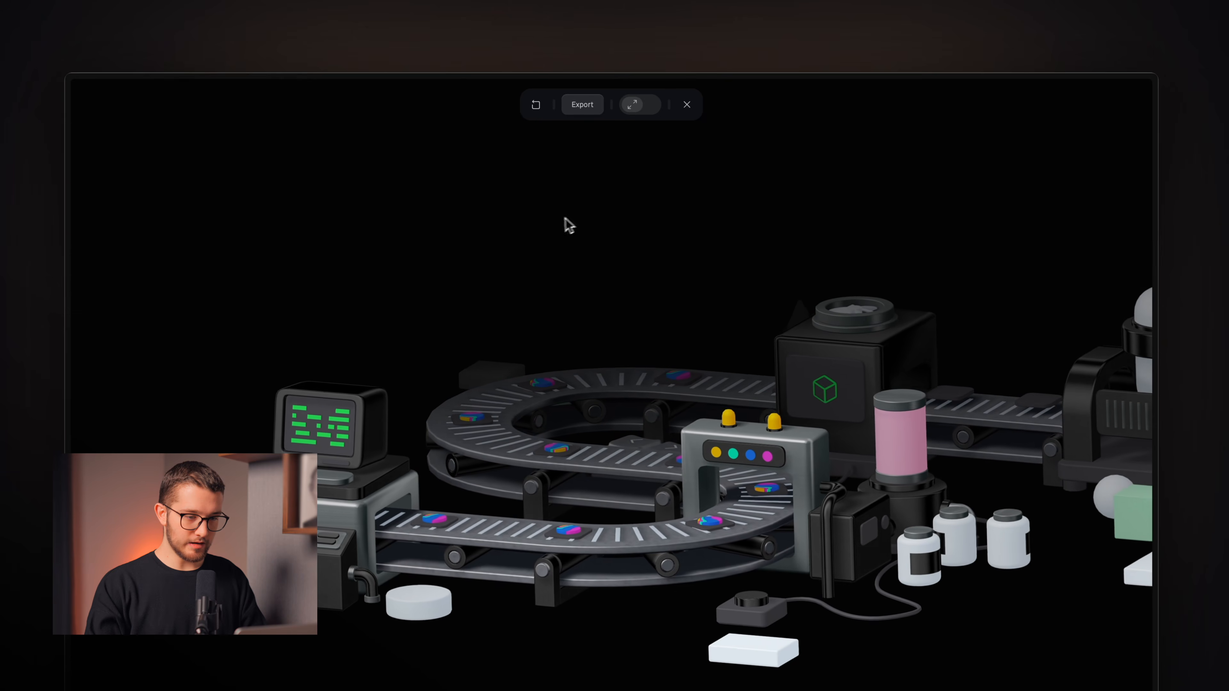
left_click(687, 104)
- Switch the viewport to Personal Camera and get a close view of the dark push-button box in front of the conveyor
left_click(1073, 148)
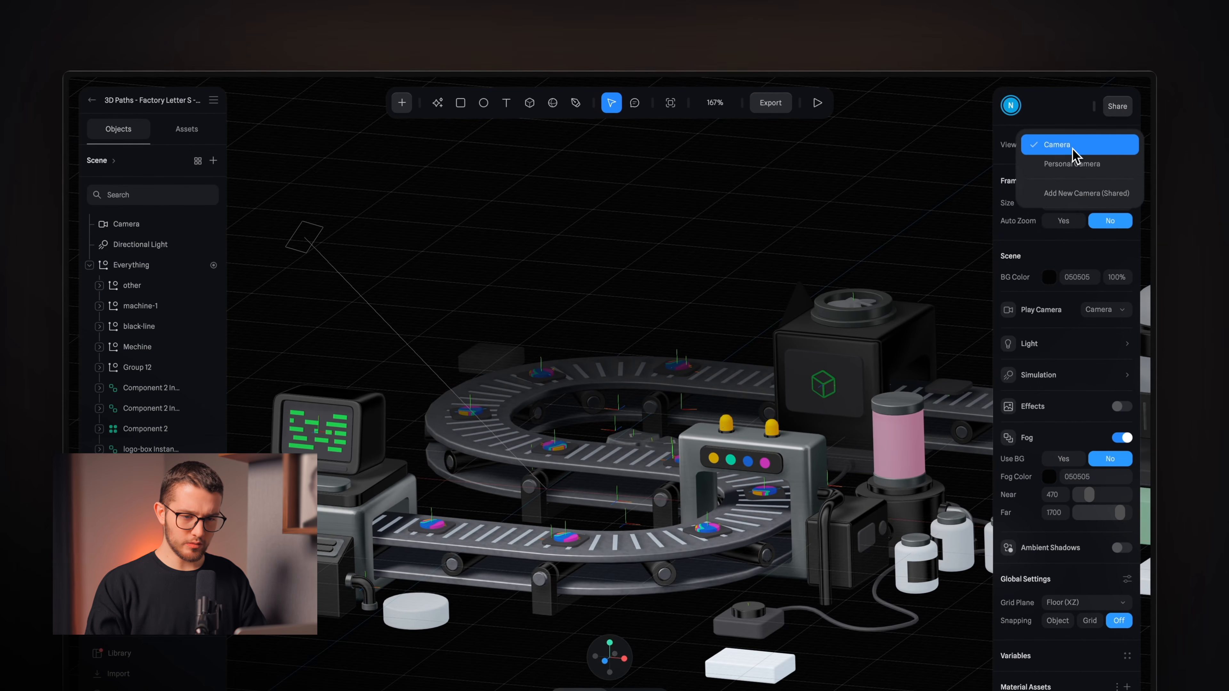
left_click(1073, 164)
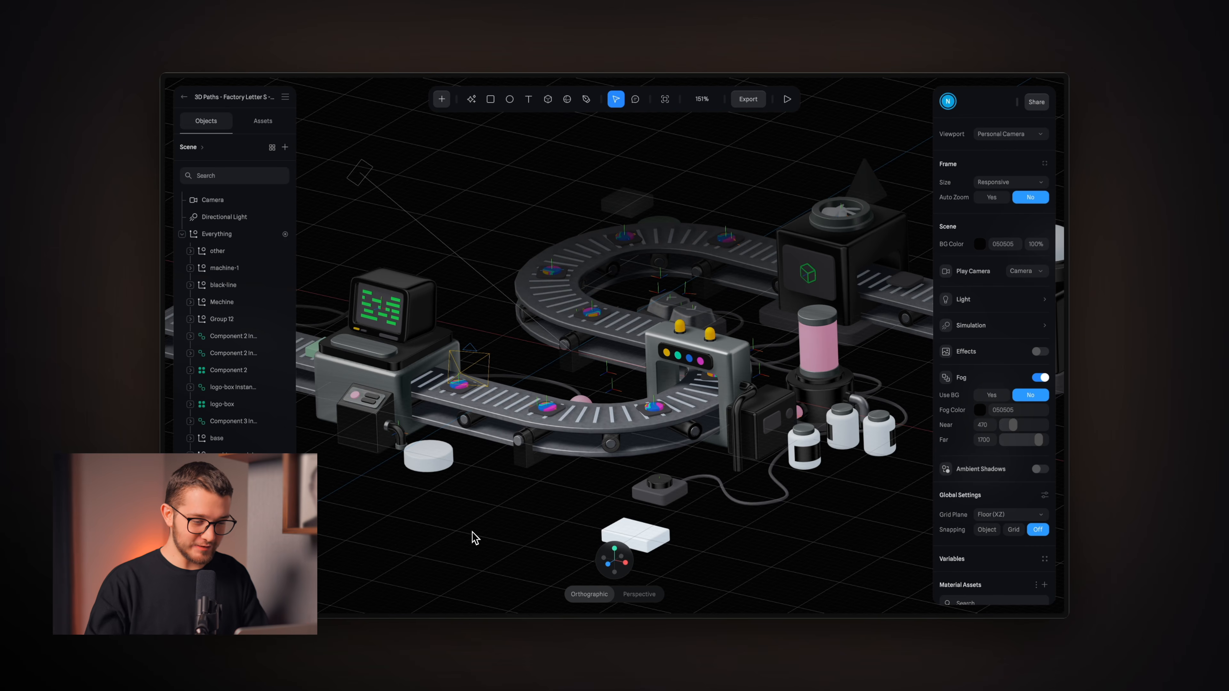
left_click(670, 484)
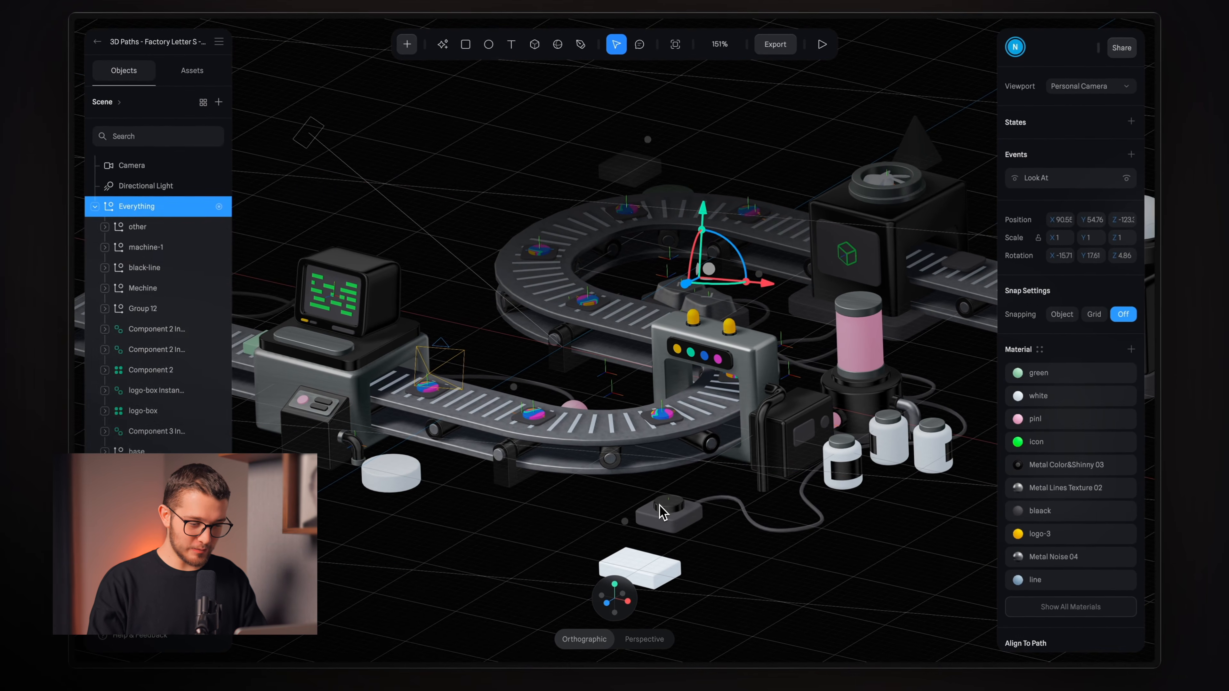
double_click(681, 509)
scroll(675, 520, "up", 5)
middle_click_drag(675, 520, 539, 278)
- Undo the accidental moves of the conveyor group
left_click(537, 200)
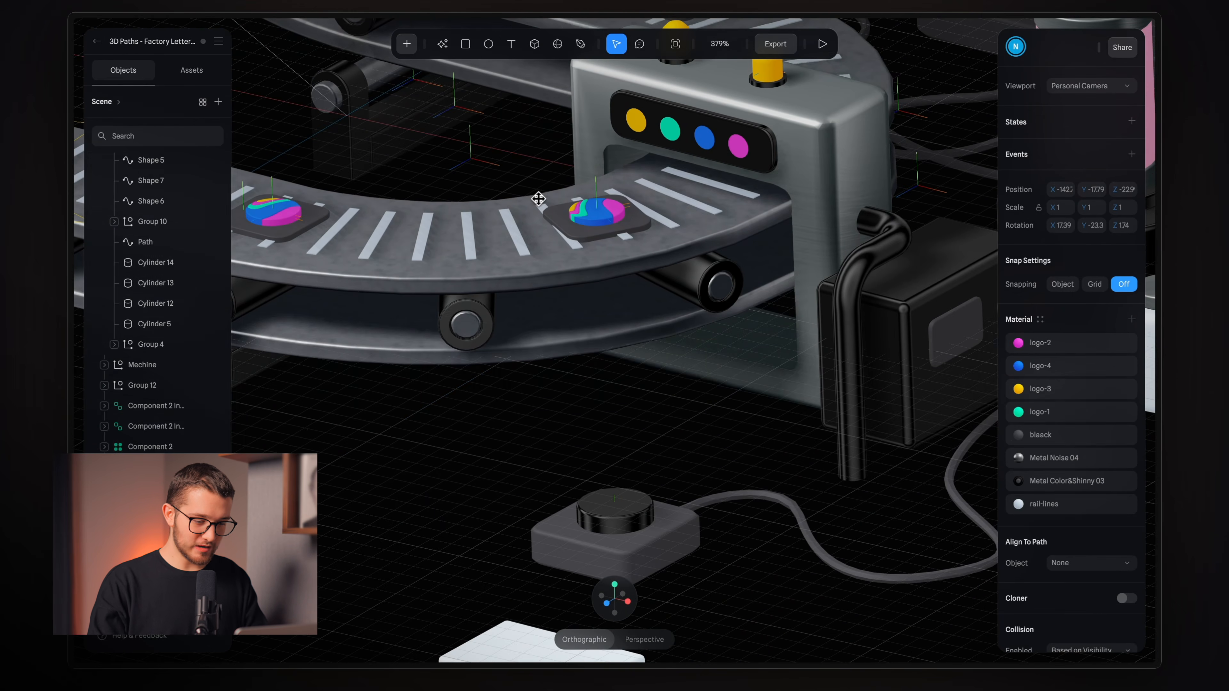
key("super+z")
key("super+z")
key("super+z")
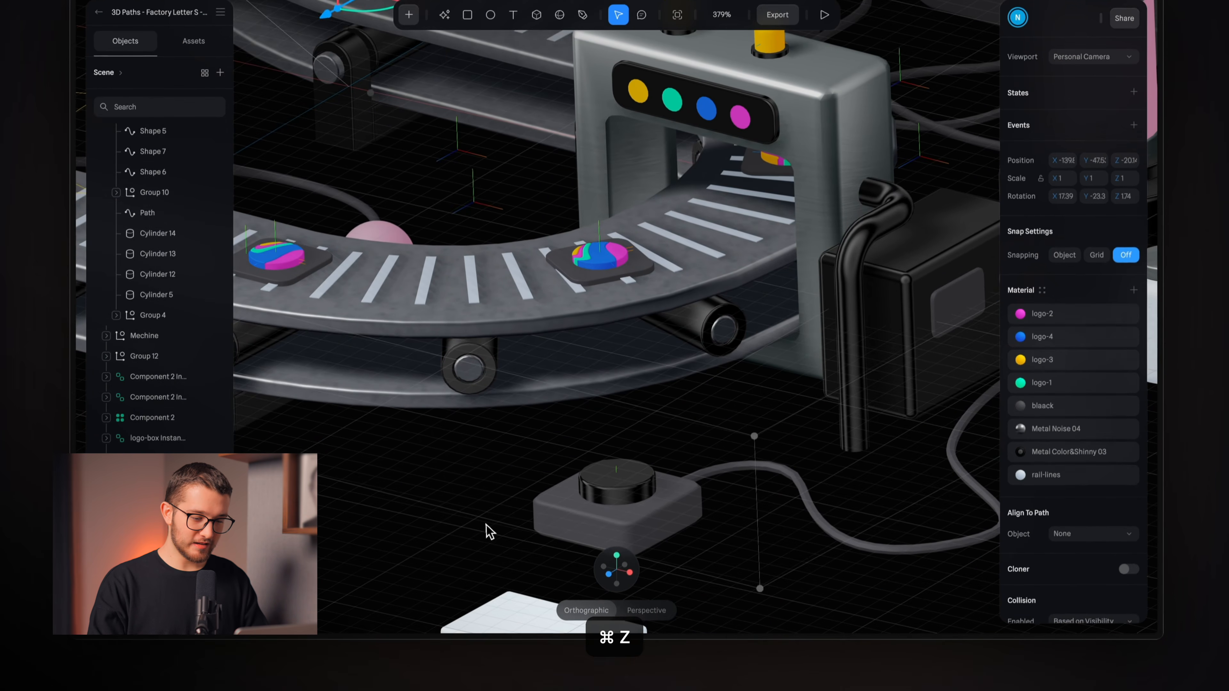
key("super+z")
key("super+z")
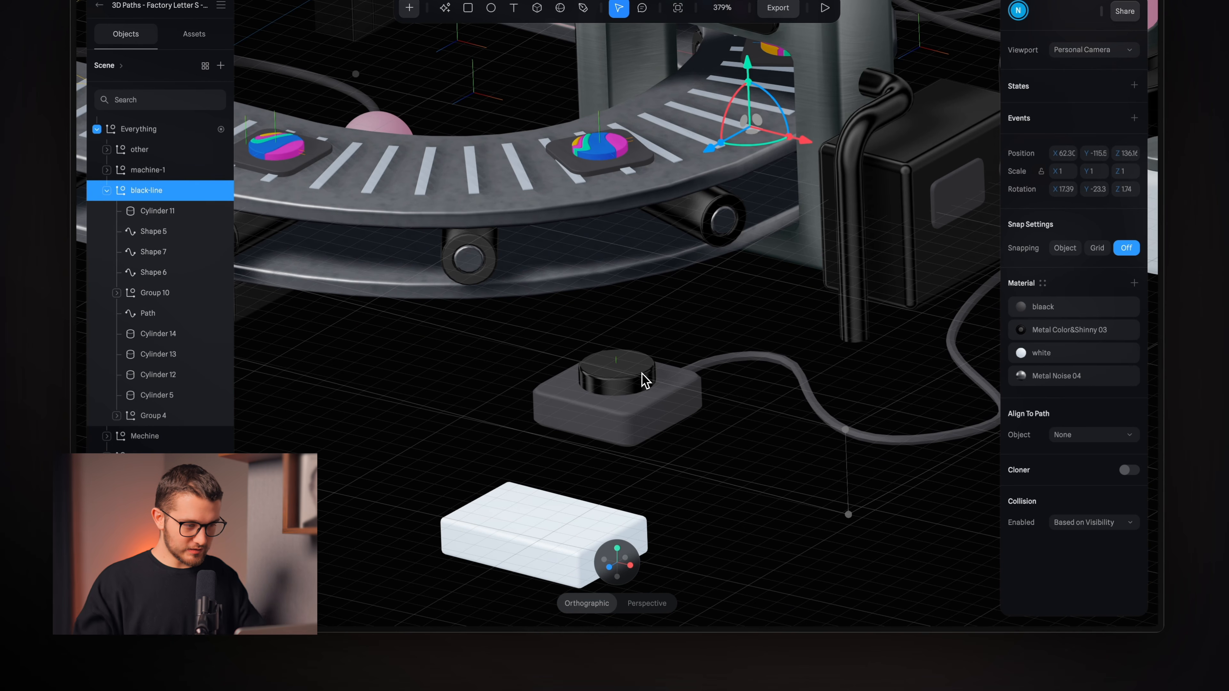
- Select the round button cap, Cylinder 12 in Group 10, toggling its visibility off and on to verify the object
left_click(645, 380)
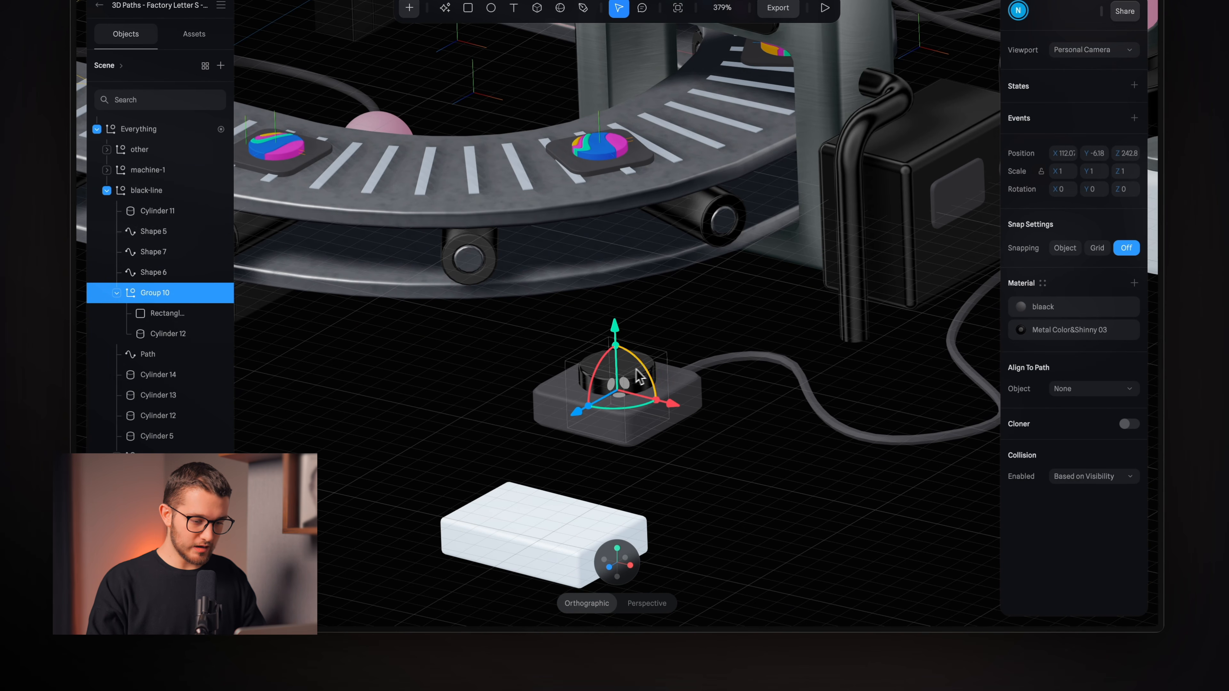
left_click(165, 314)
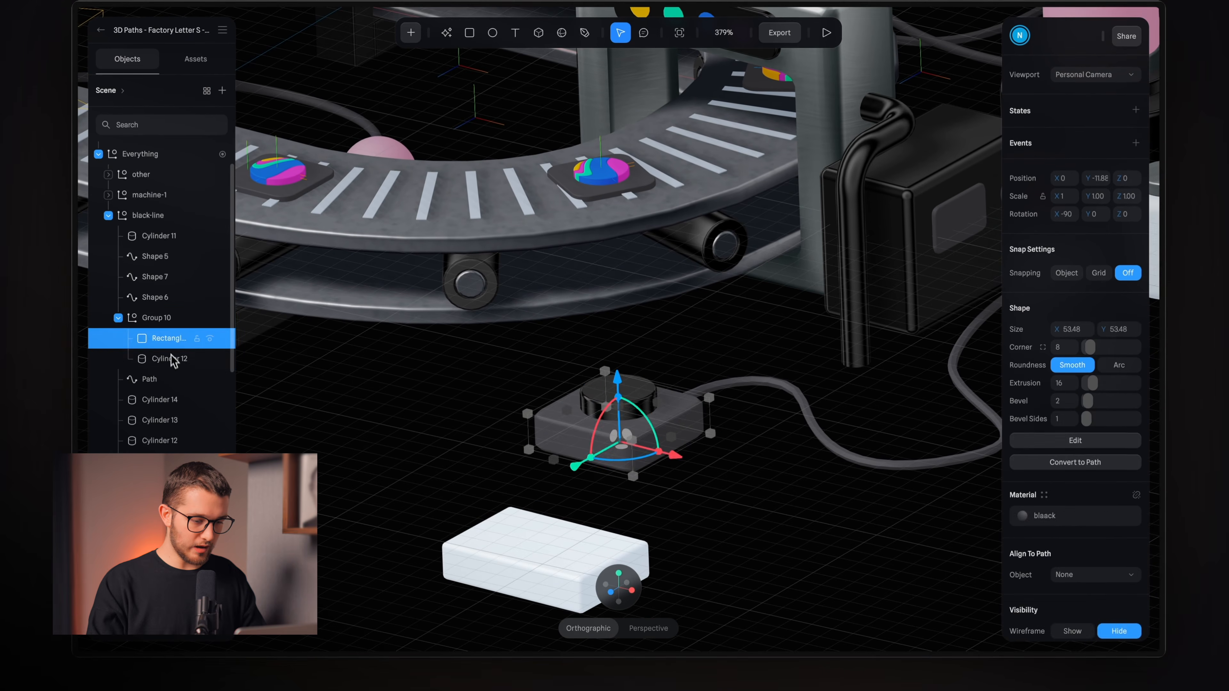
left_click(174, 361)
left_click(211, 360)
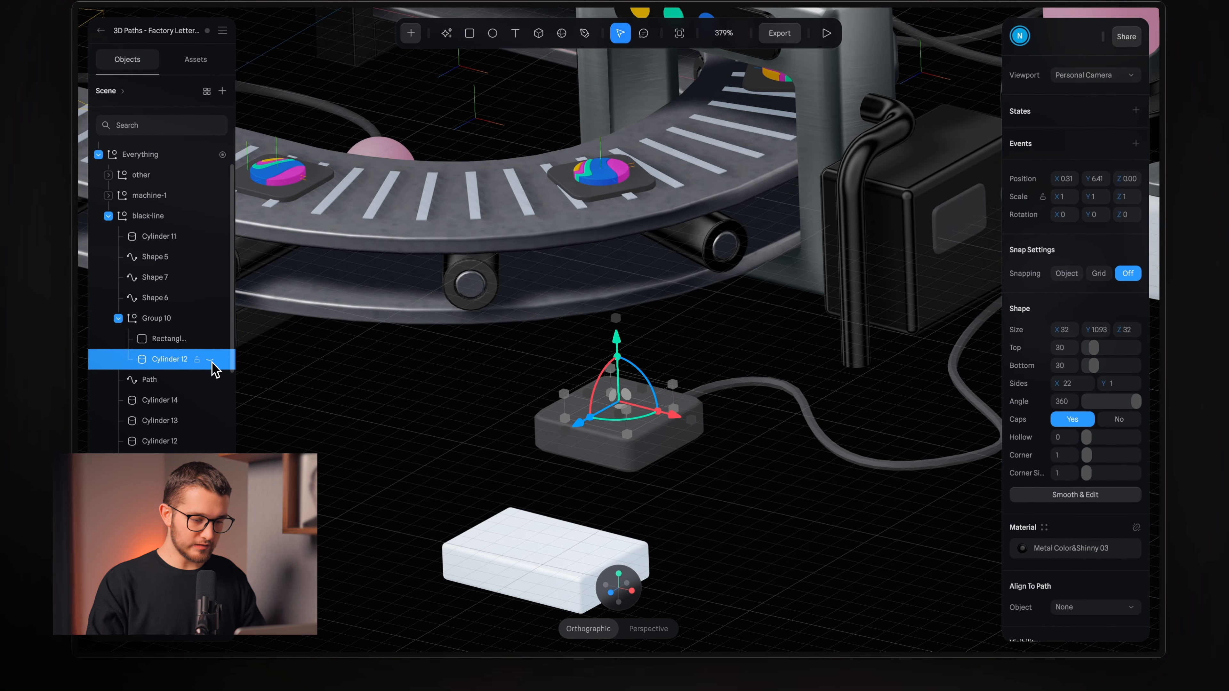
scroll(624, 271, "up", 6)
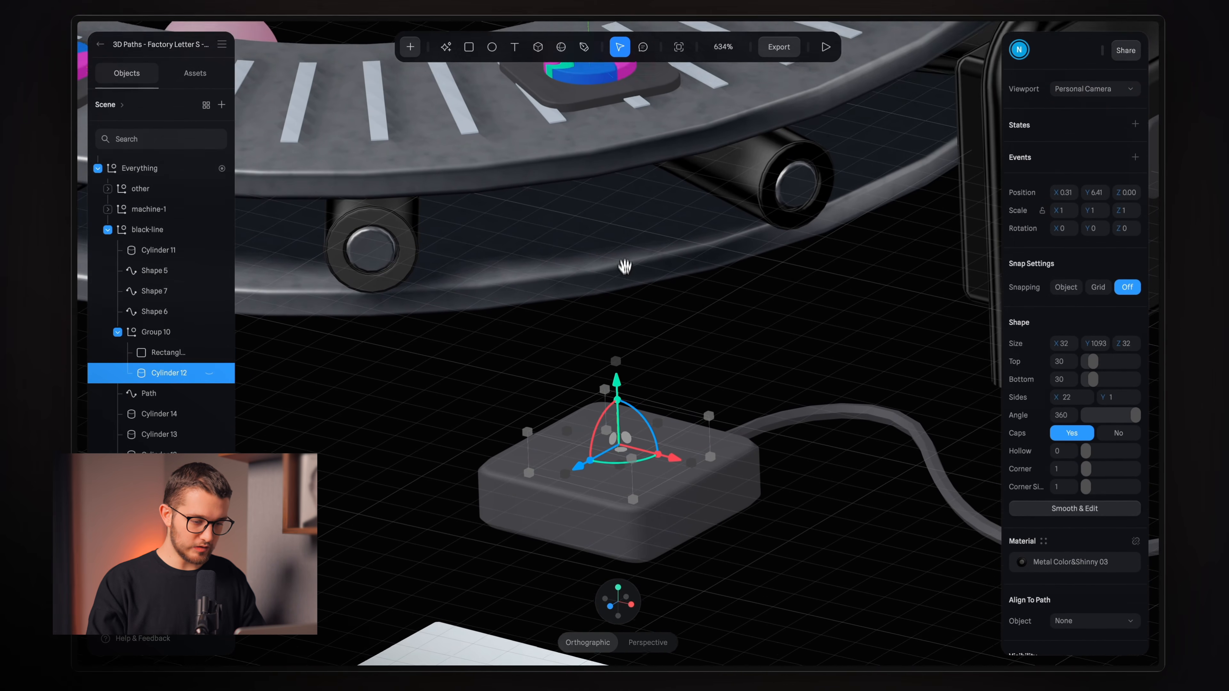
left_click(211, 371)
left_click(211, 372)
left_click(212, 371)
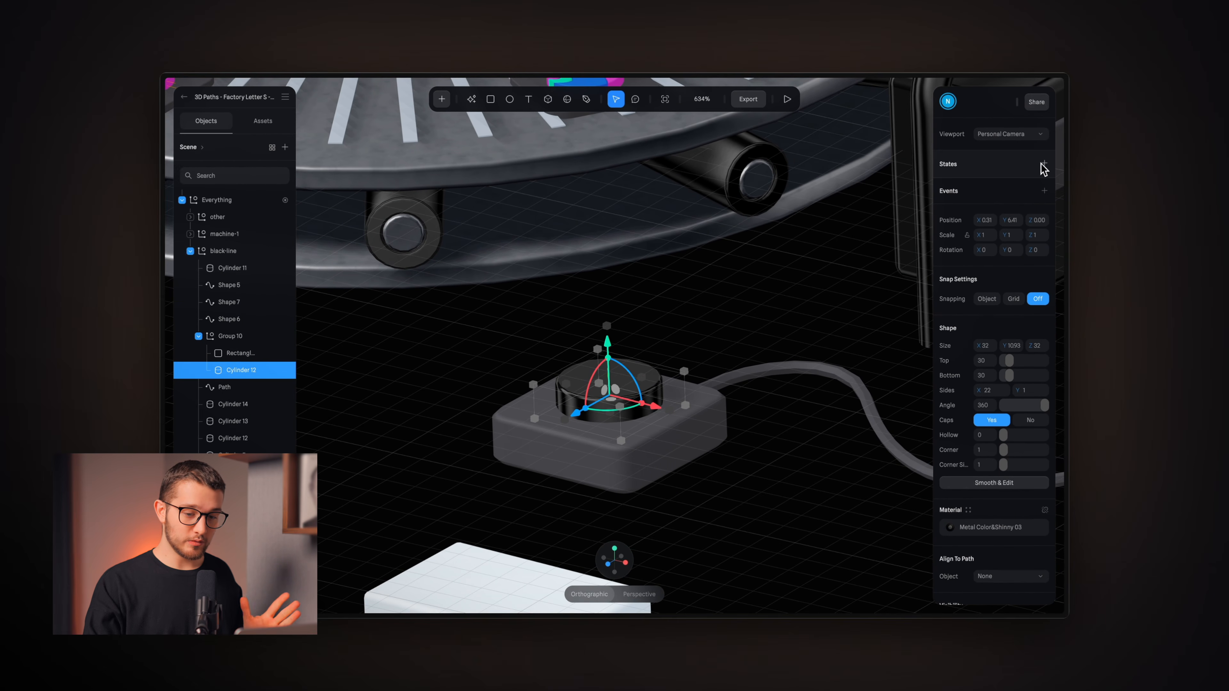
- Add a second state to Cylinder 12 and name it Down
left_click(1041, 165)
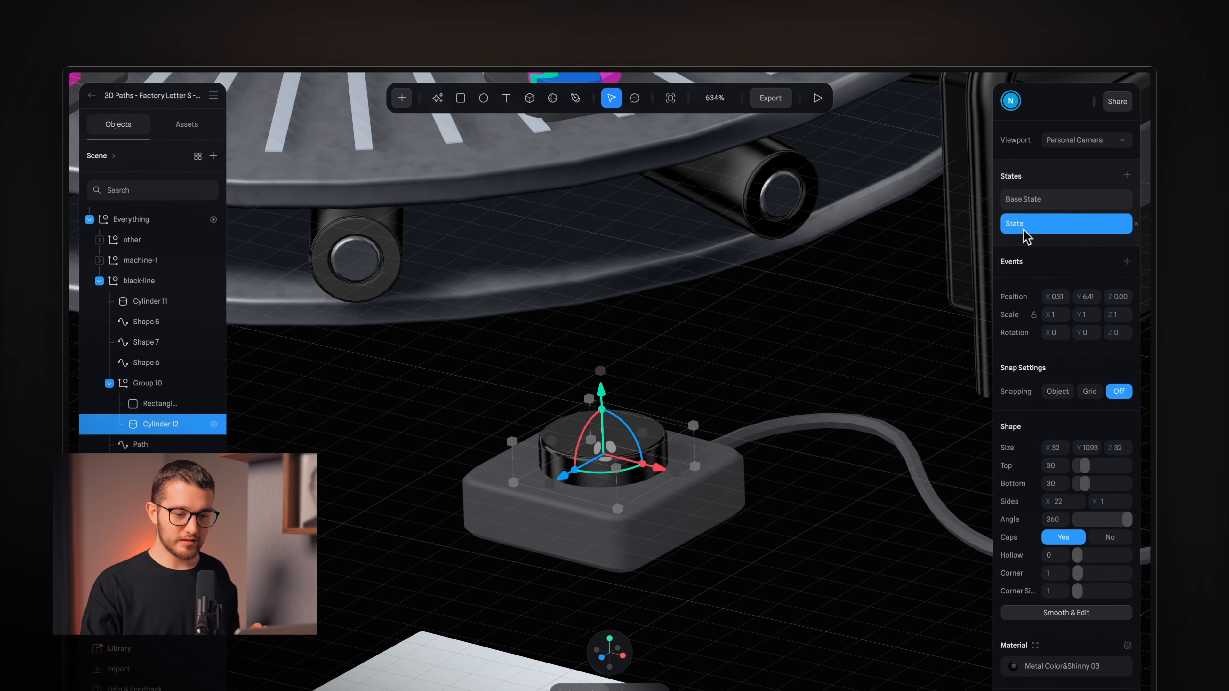
double_click(1023, 231)
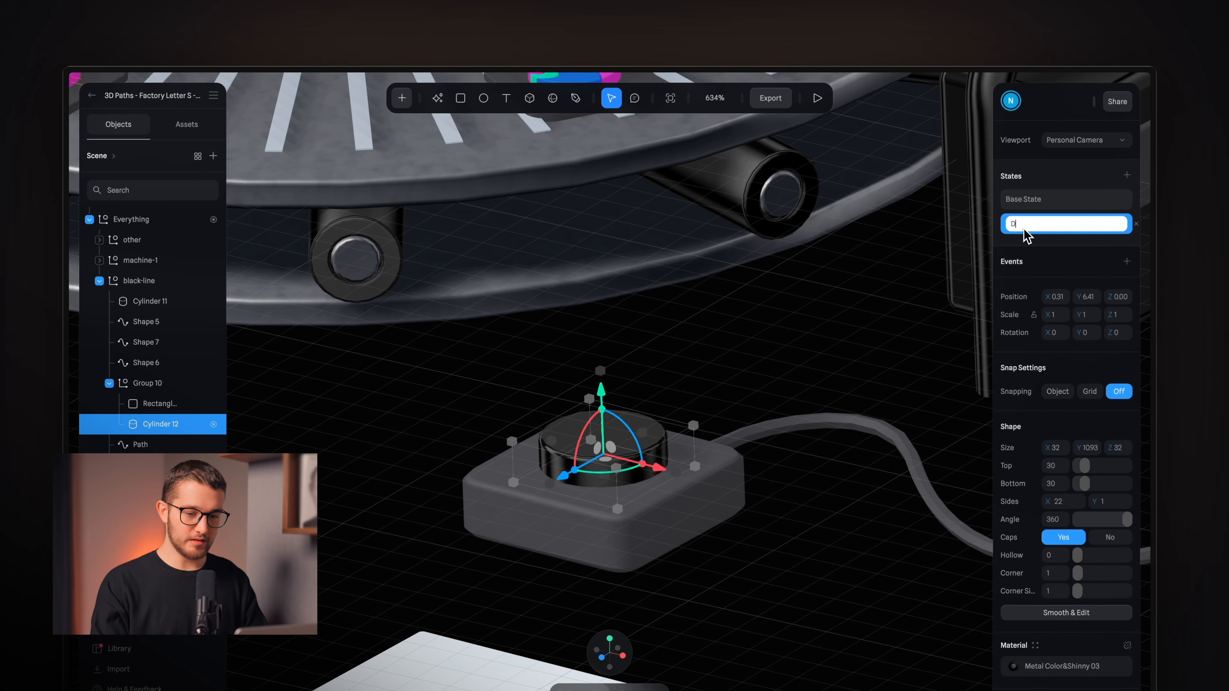
key("Return")
- Lower the button cap into its box to about Y 0.76 in the Down state, and compare it with Base State
left_click(1033, 203)
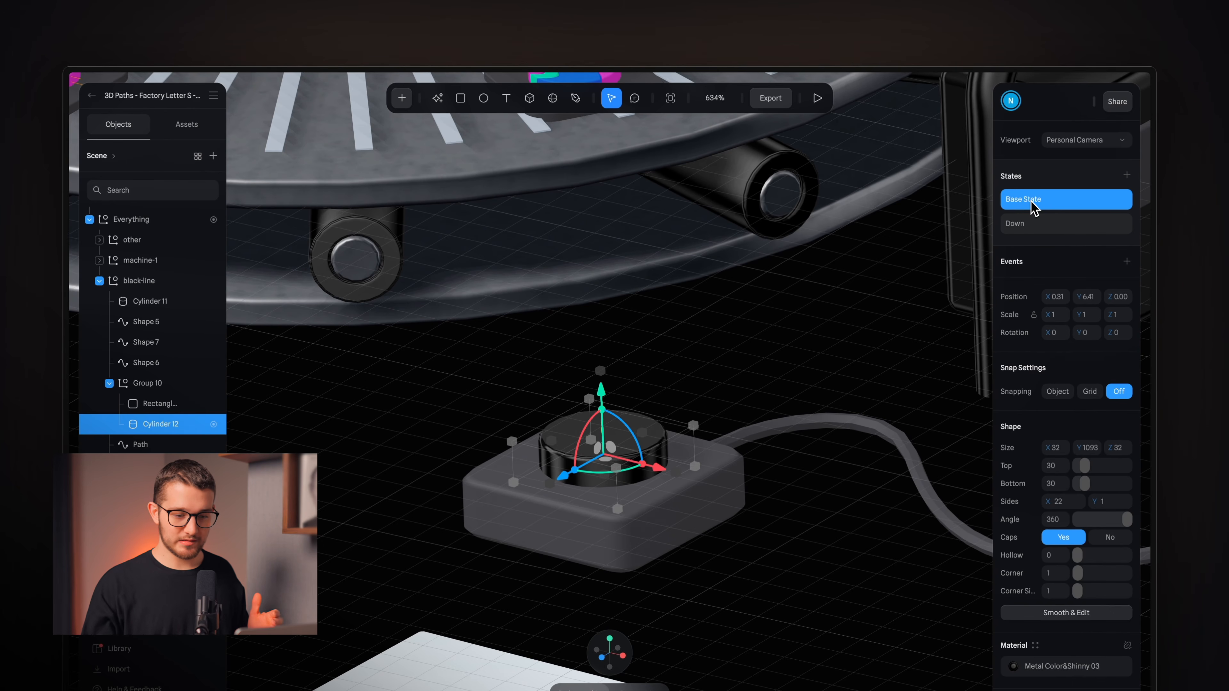
left_click(1034, 231)
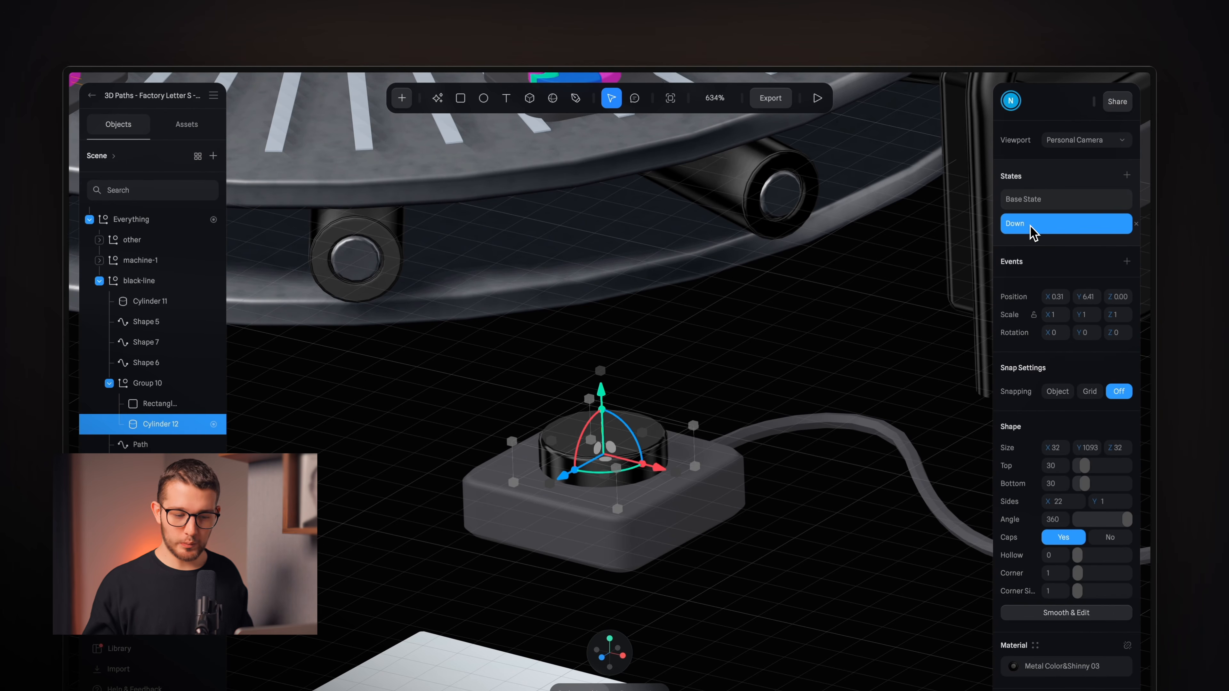
mouse_move(609, 401)
left_mouse_down()
mouse_move(608, 374)
mouse_move(610, 393)
left_mouse_up()
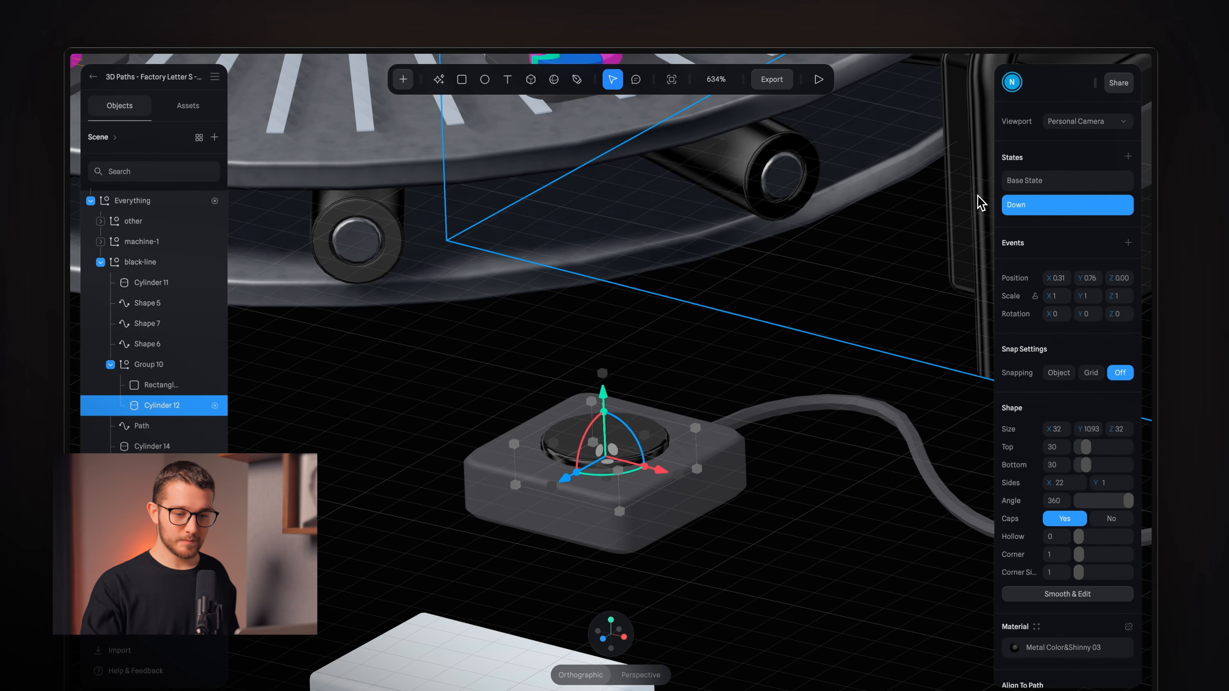
left_click(1026, 183)
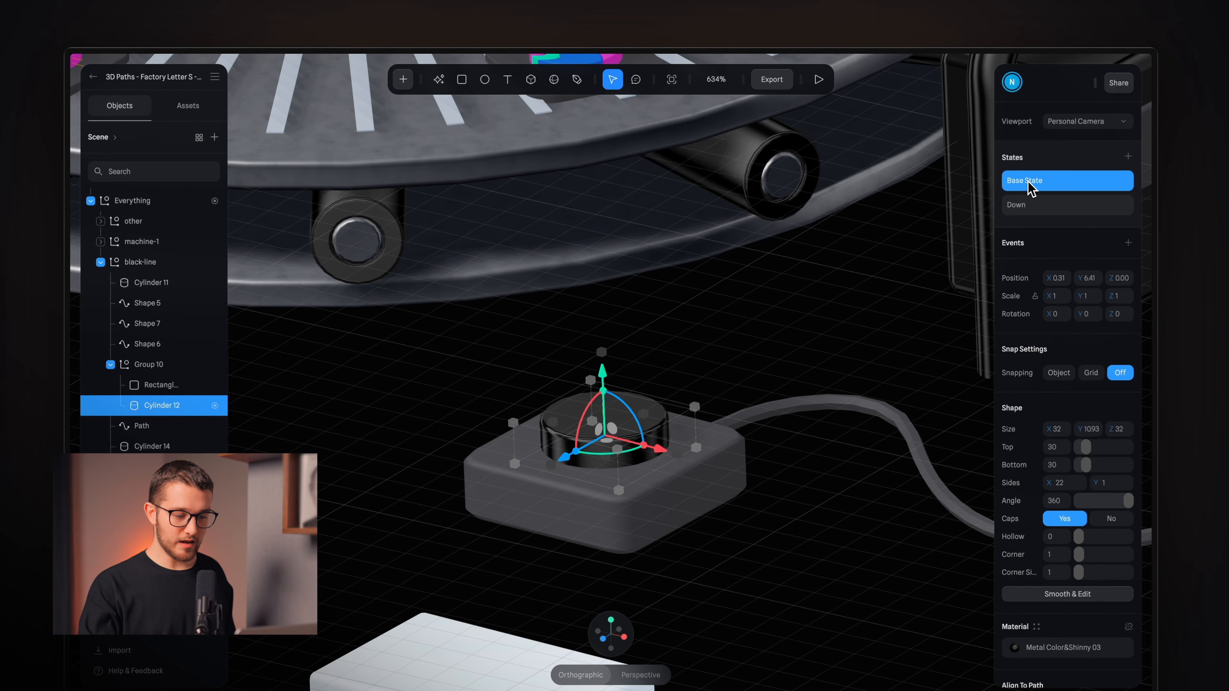
left_click(1031, 205)
left_click(1036, 186)
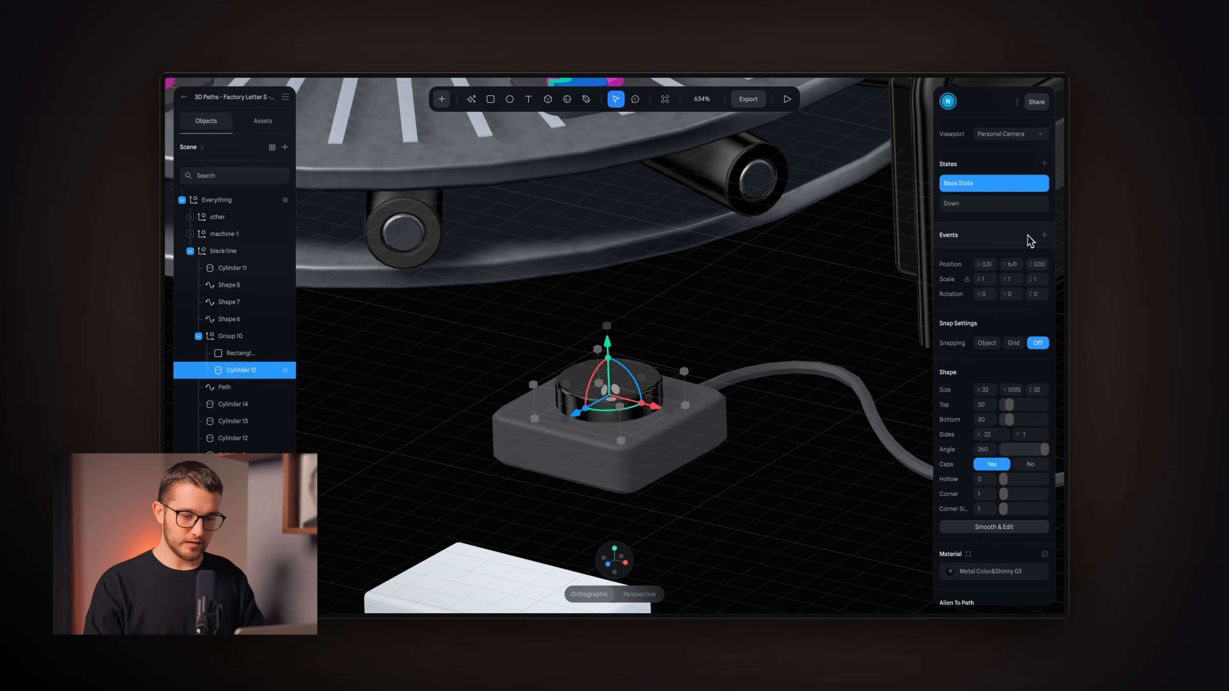
- Add a Mouse Press event to Cylinder 12, triggered On this Object
left_click(1044, 235)
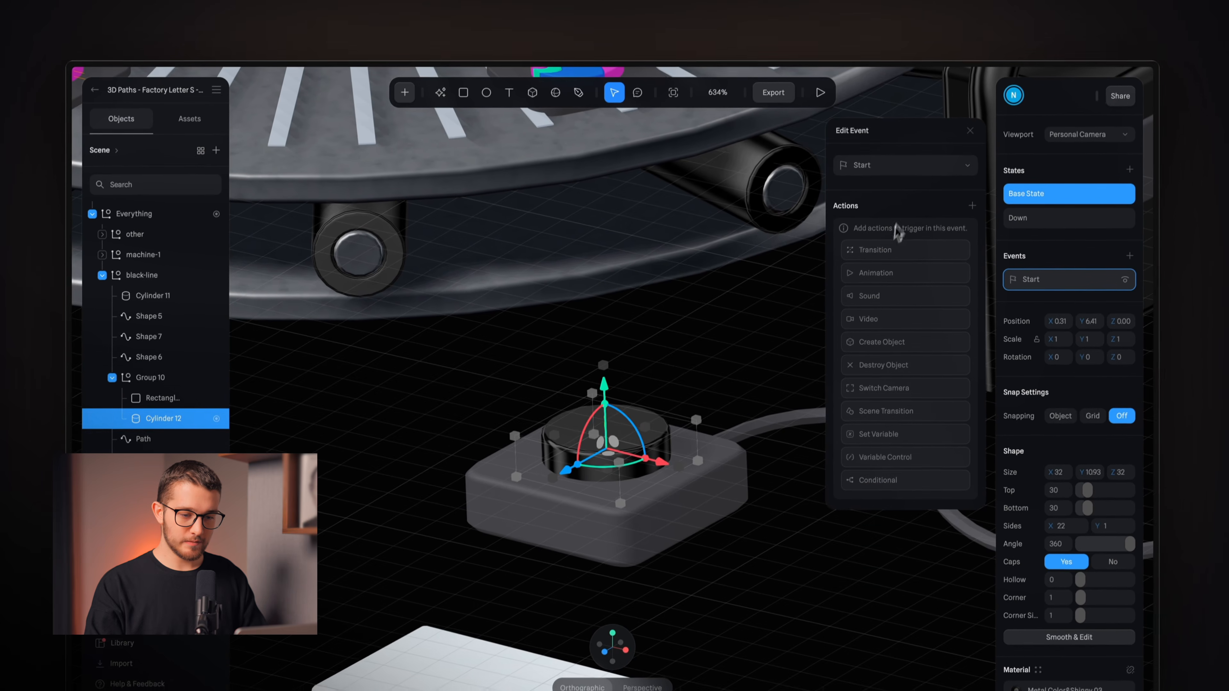
left_click(905, 164)
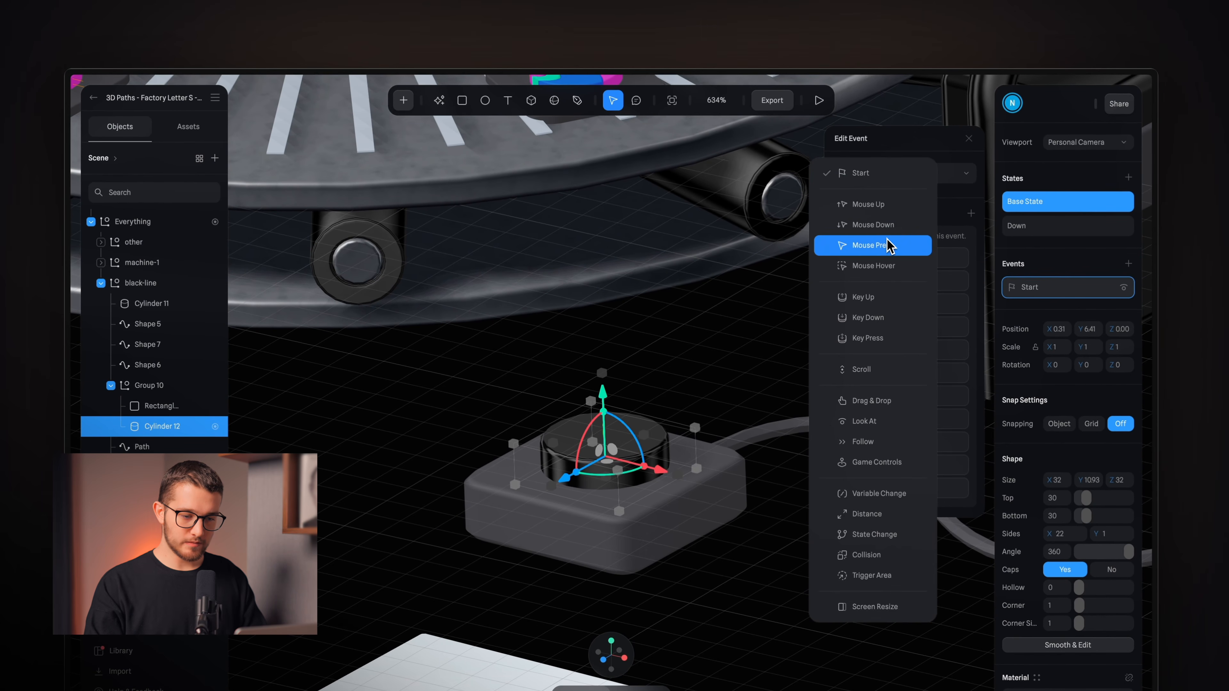
left_click(891, 246)
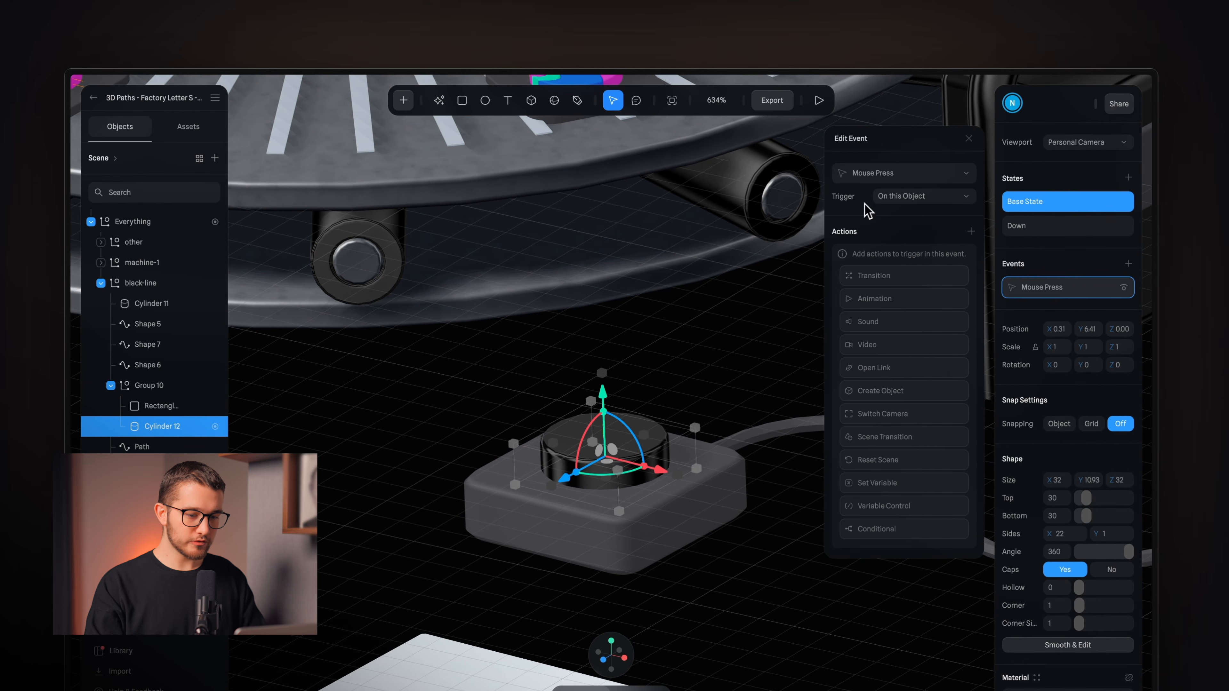
left_click(933, 199)
left_click(925, 198)
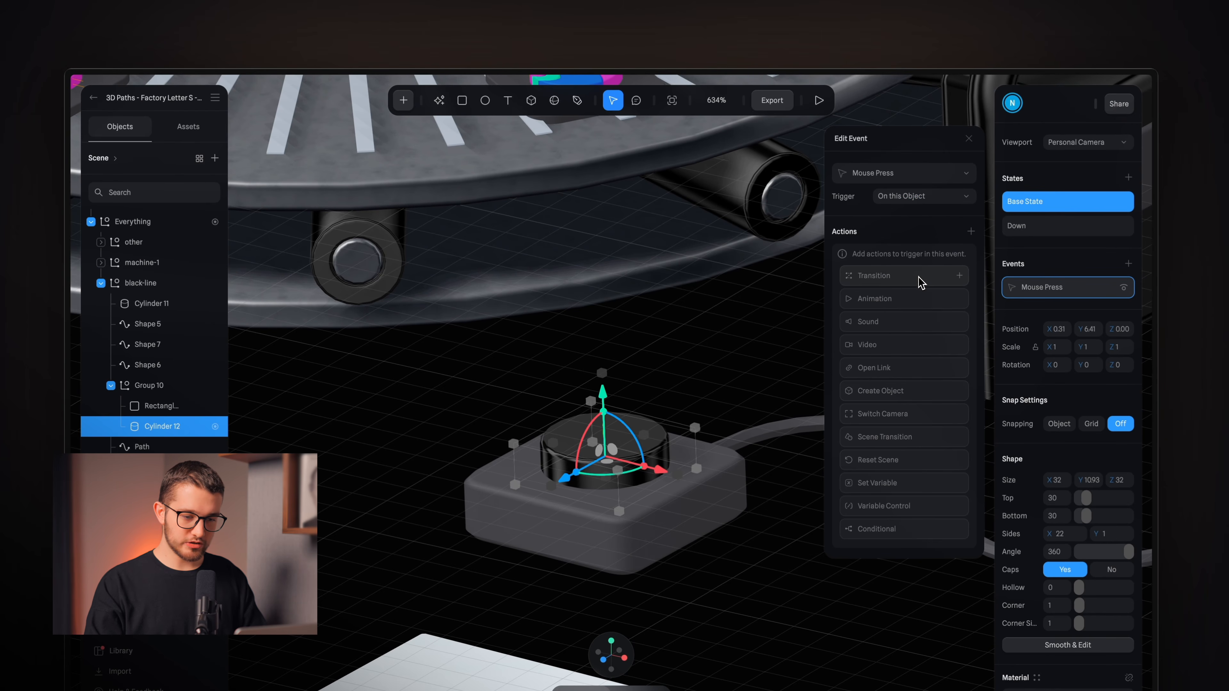
- Add a Transition action on Cylinder 12 from Current to Down with a duration of 0.25, and preview the button press
left_click(909, 276)
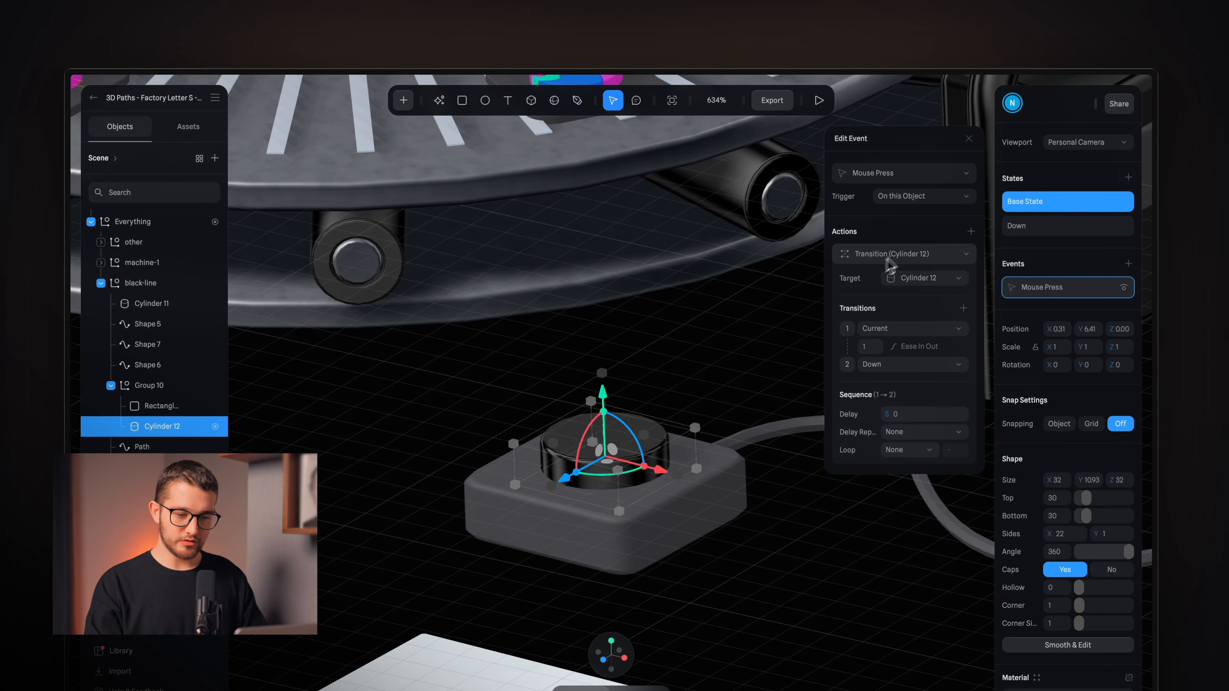
left_click(902, 327)
left_click(882, 333)
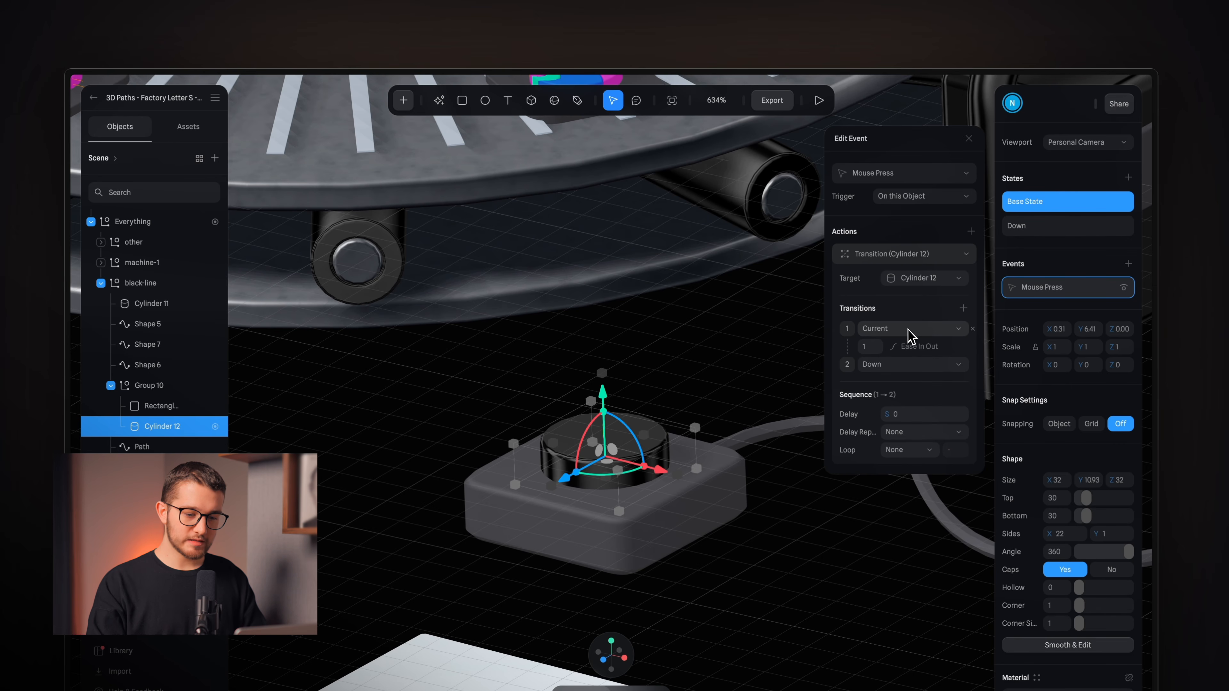
left_click(893, 373)
left_click(887, 362)
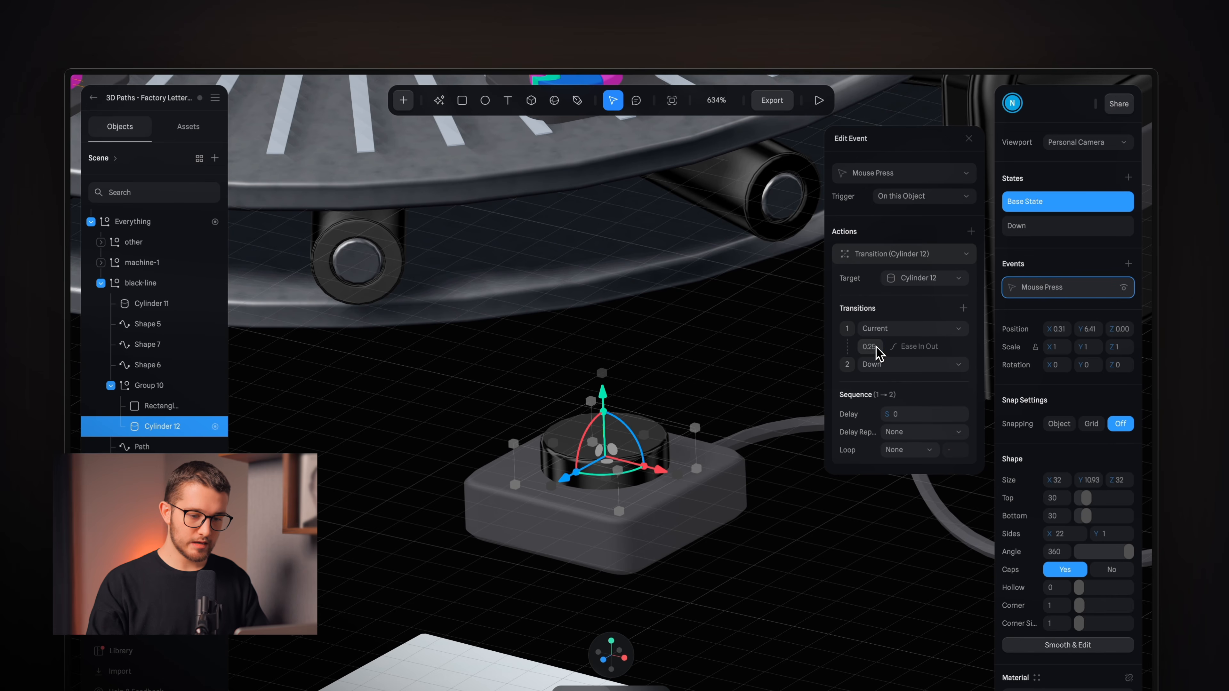
left_click(969, 140)
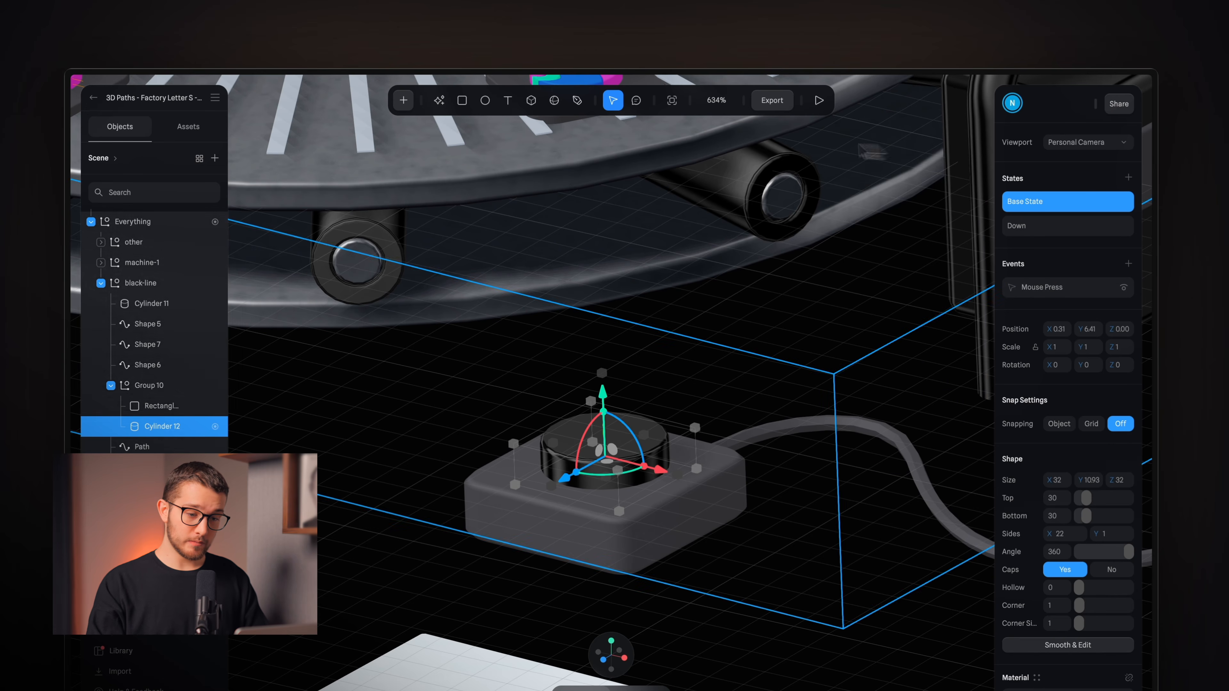
left_click(818, 102)
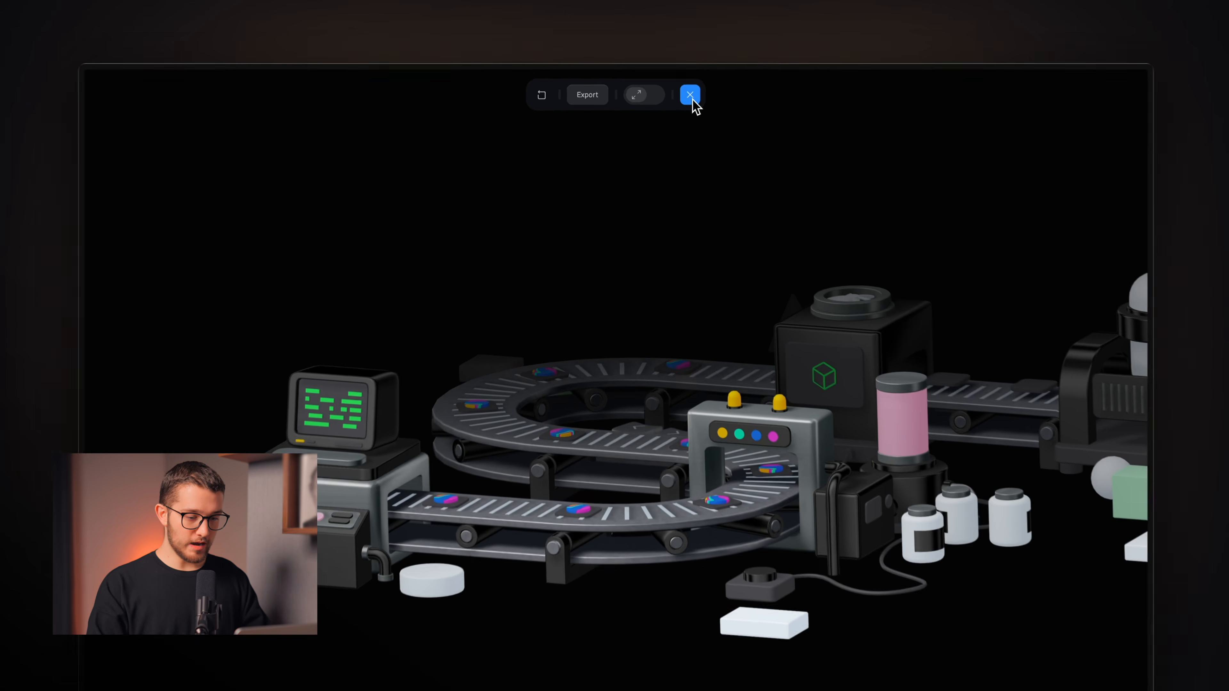
- Exit the preview and select the logo group inside base, toggling its visibility to check which object it controls
left_click(677, 99)
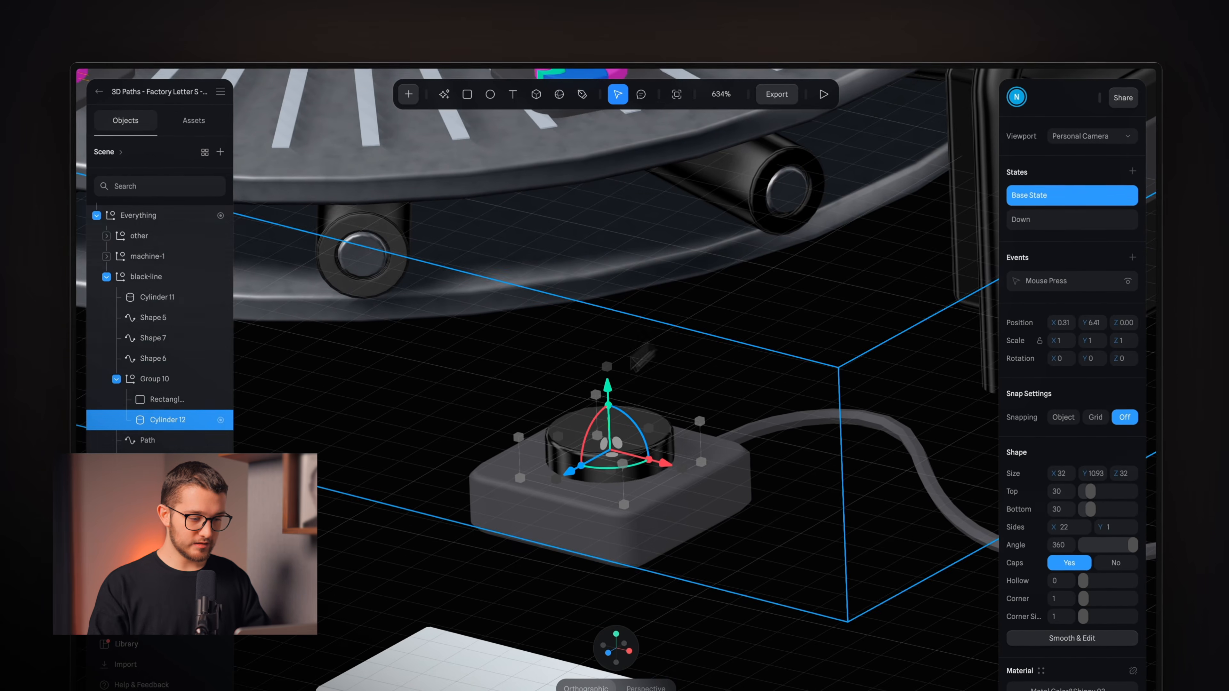
scroll(511, 371, "down", 3)
scroll(513, 355, "down", 5)
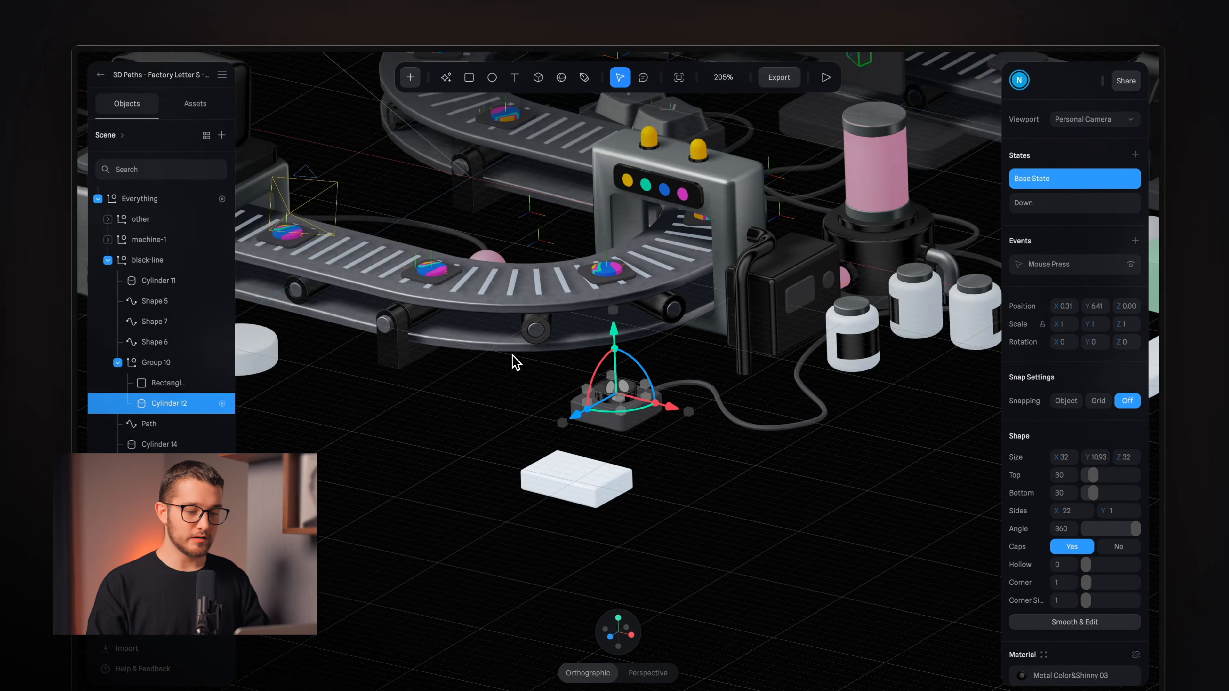
middle_click_drag(510, 197, 639, 328)
scroll(606, 308, "down", 3)
left_click(358, 280)
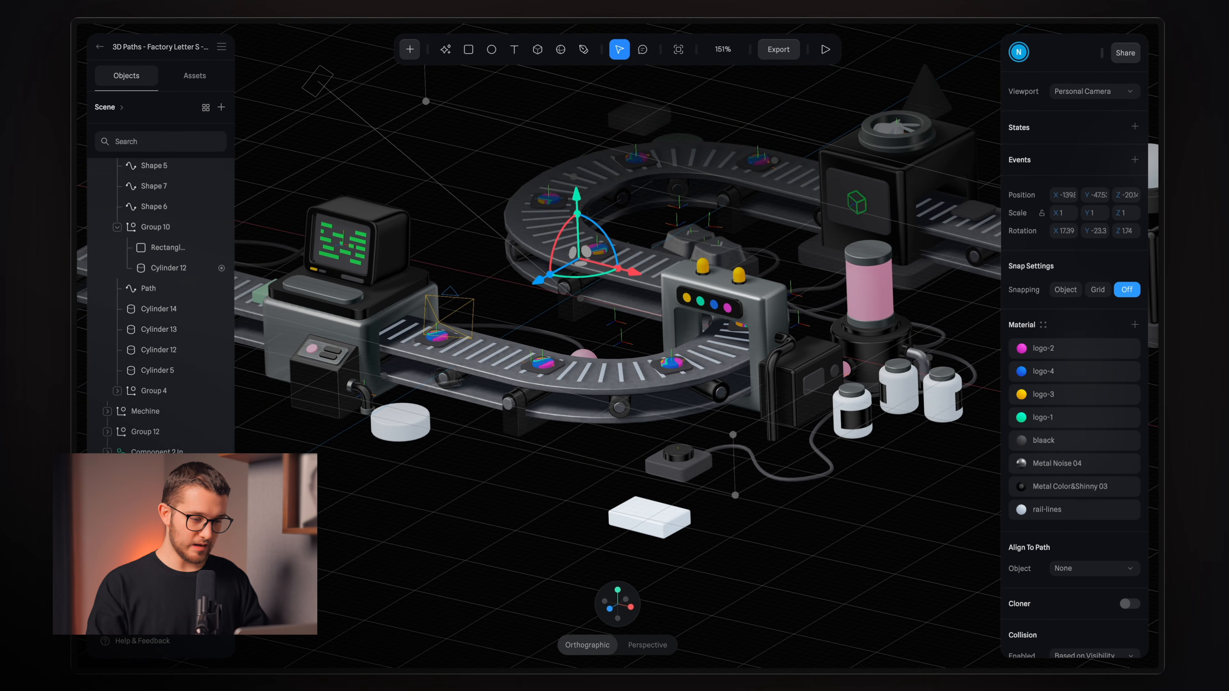
double_click(562, 353)
scroll(209, 345, "down", 5)
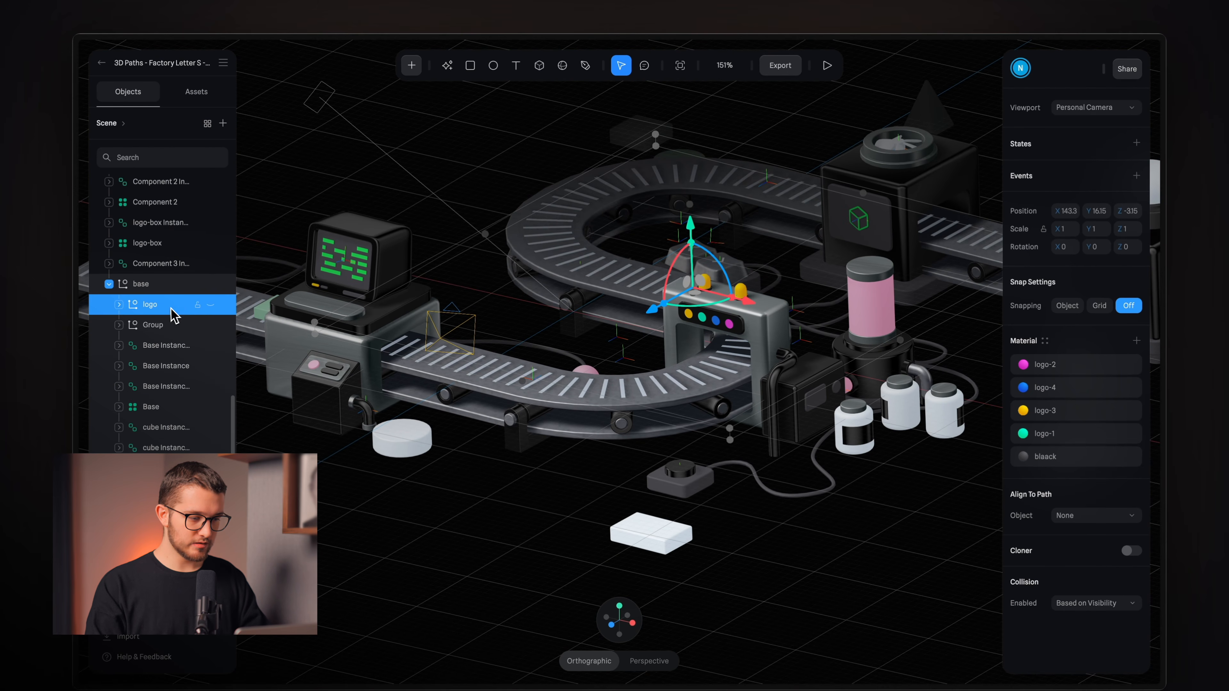
left_click(210, 305)
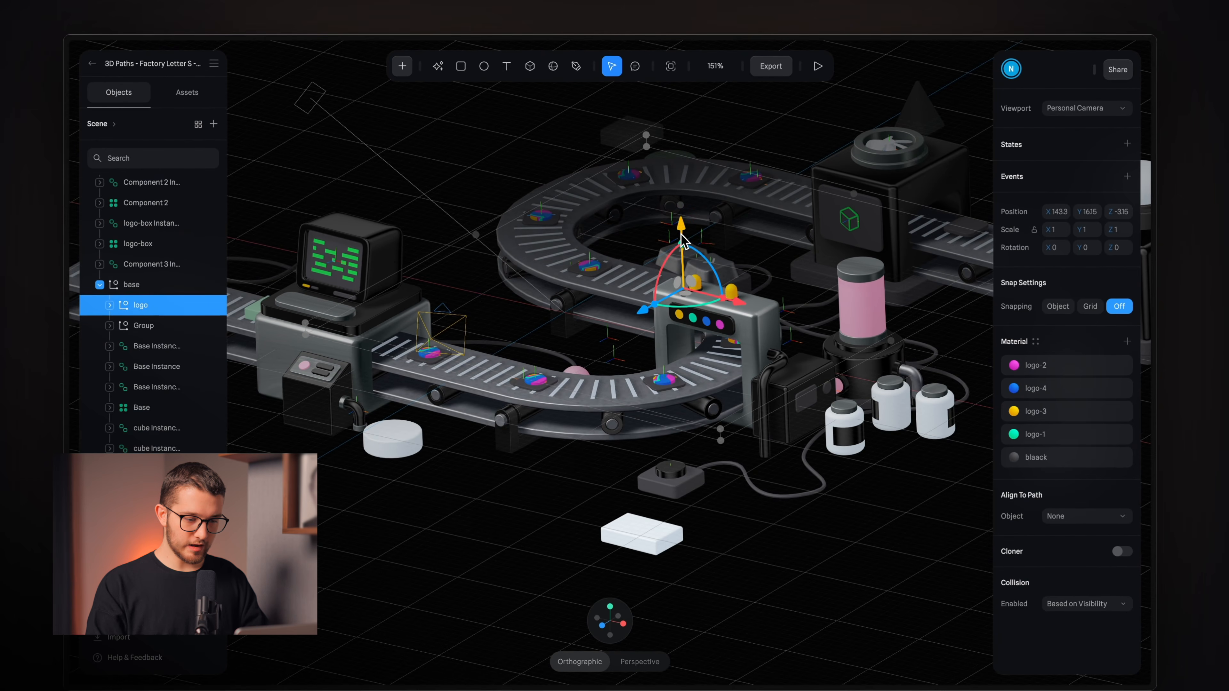
left_click_drag(607, 448, 601, 451, "alt")
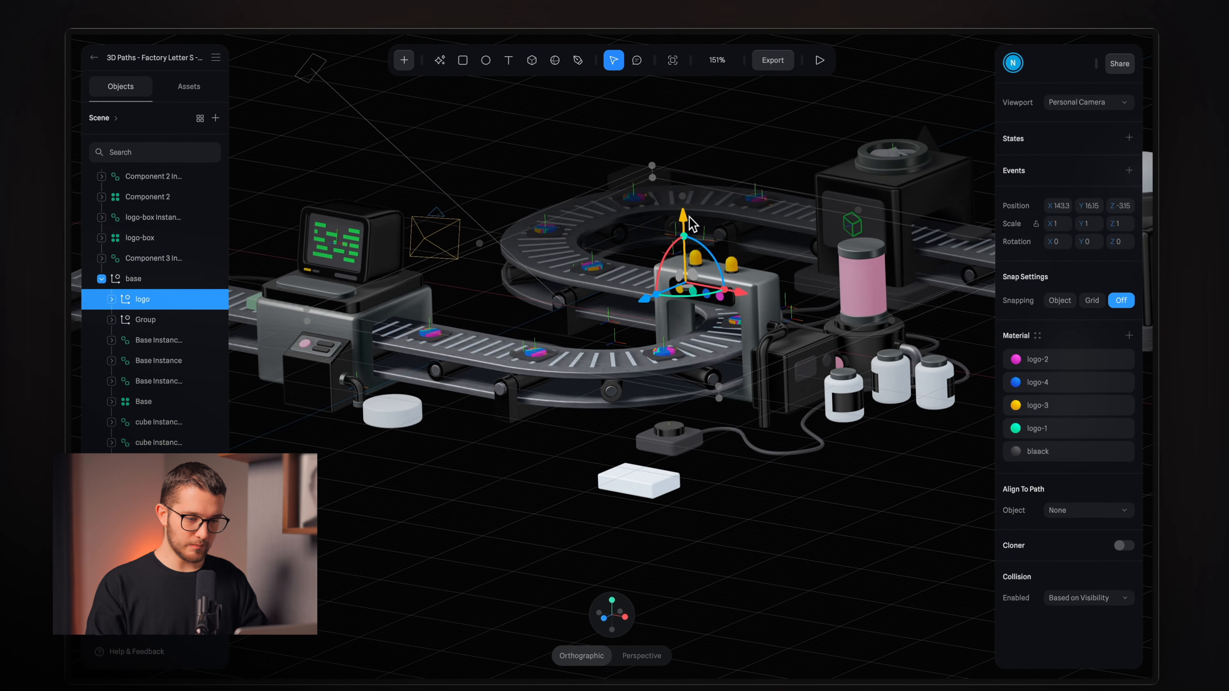
key("super+z")
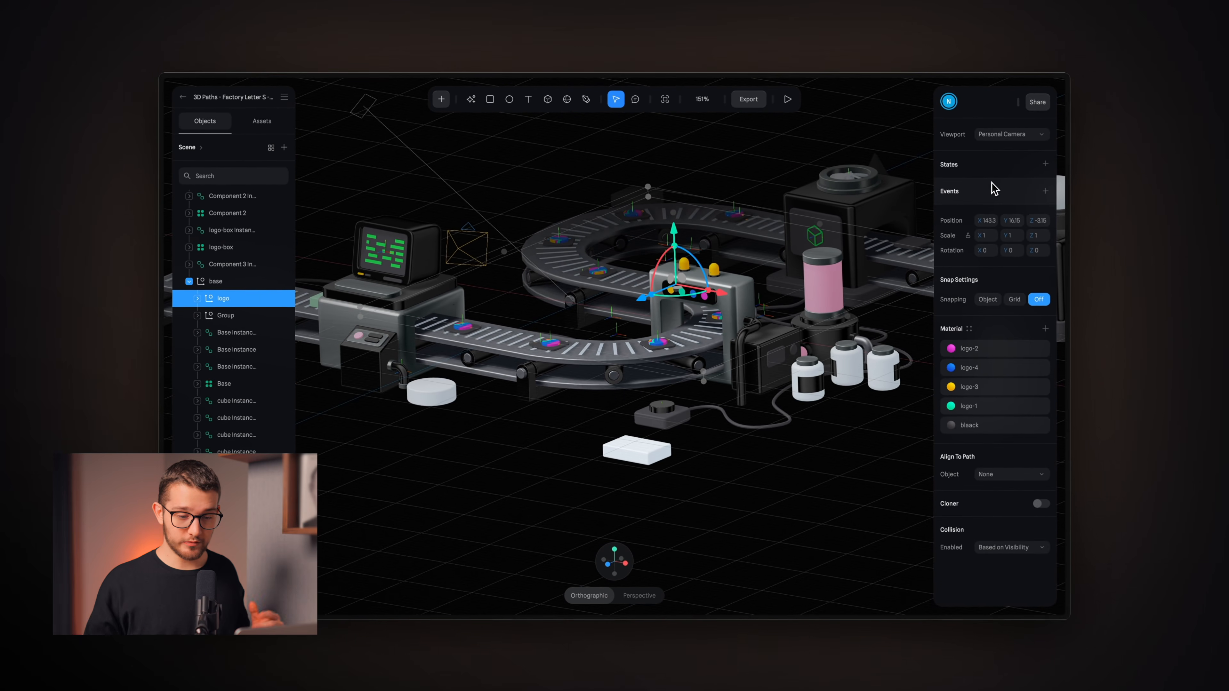
- Add a second state to the logo group and name it UP
left_click(1043, 165)
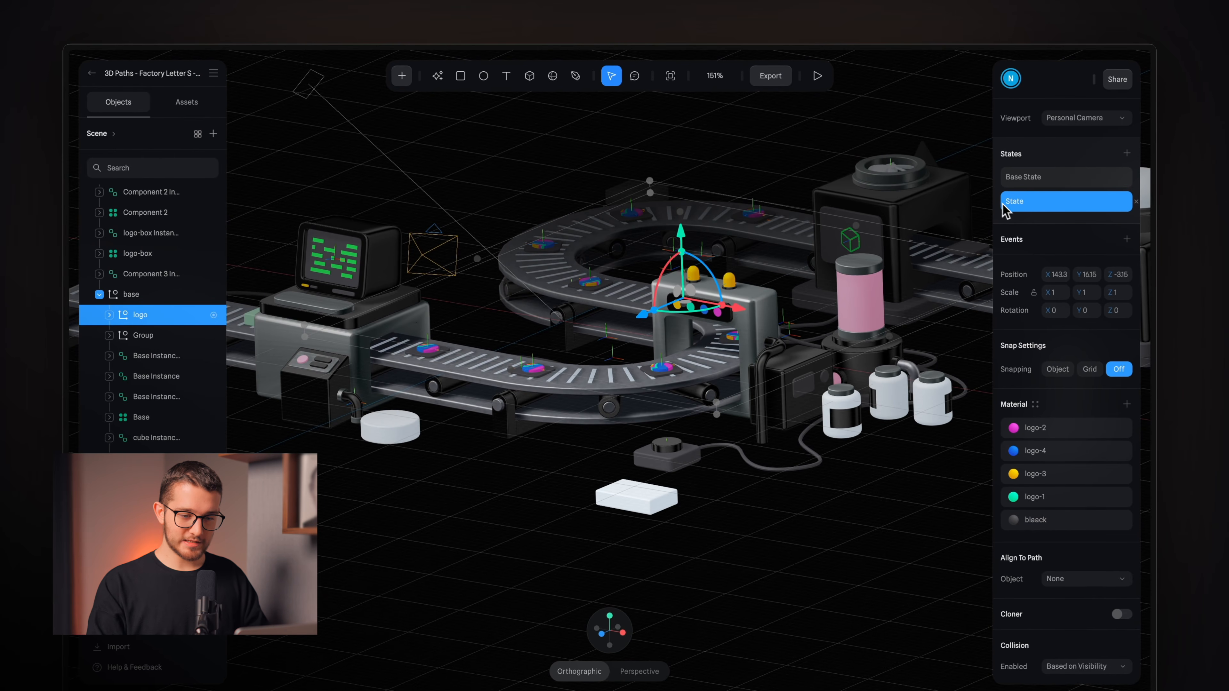
double_click(1011, 208)
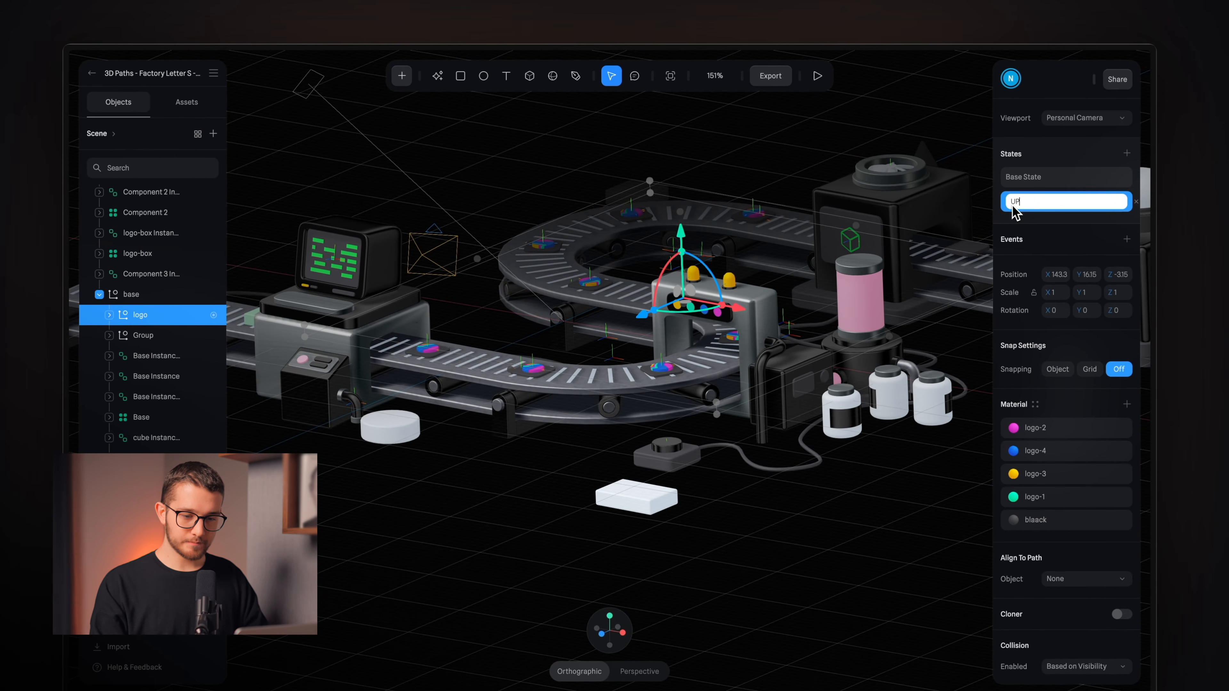
key("Return")
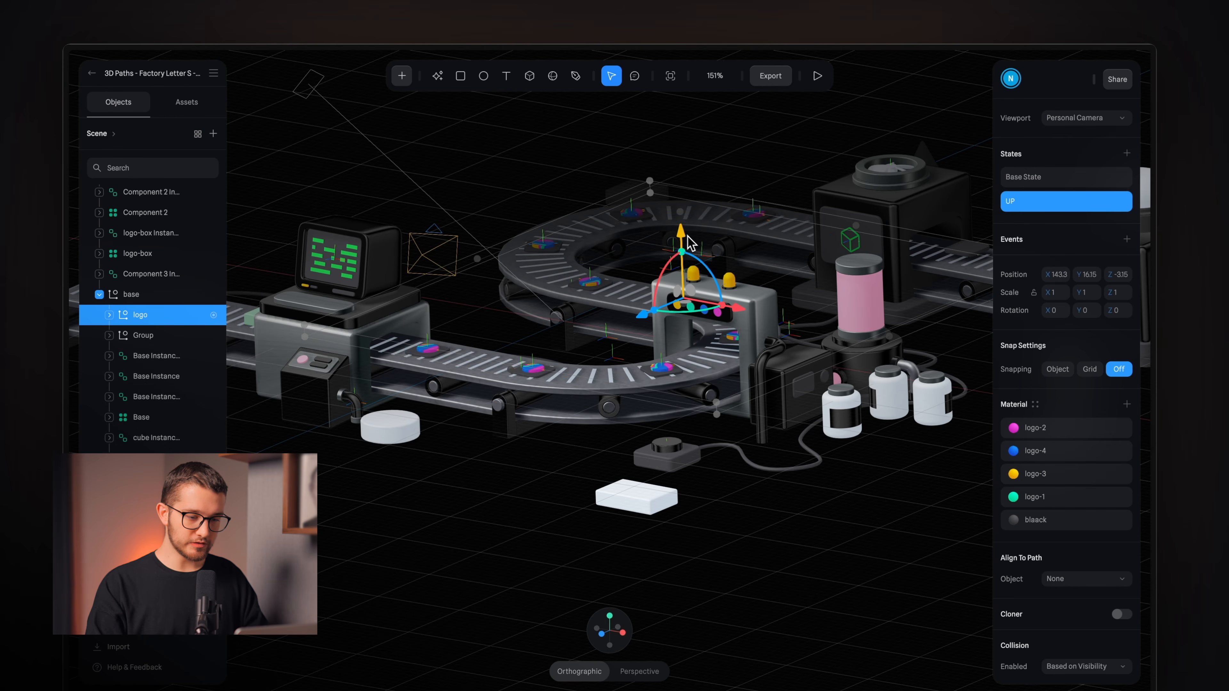
- Raise the logo group above the conveyor to about Y 64.8 in the UP state, and compare it with Base State
left_click_drag(683, 238, 682, 195)
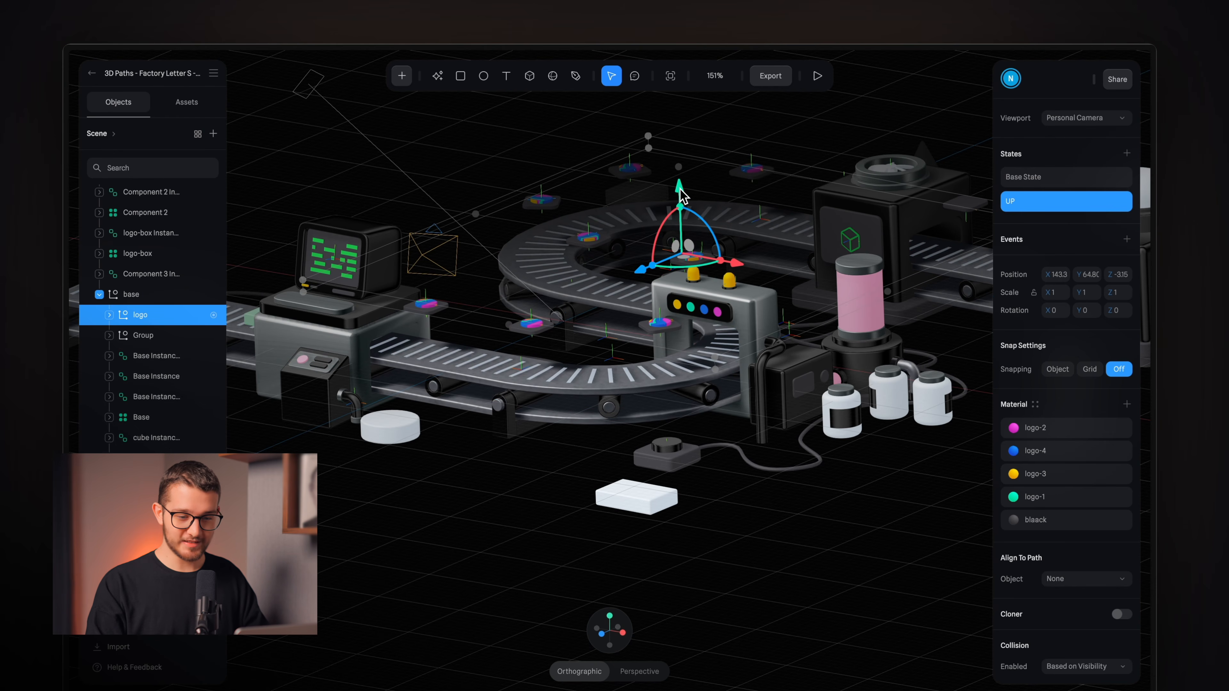
left_click(1052, 178)
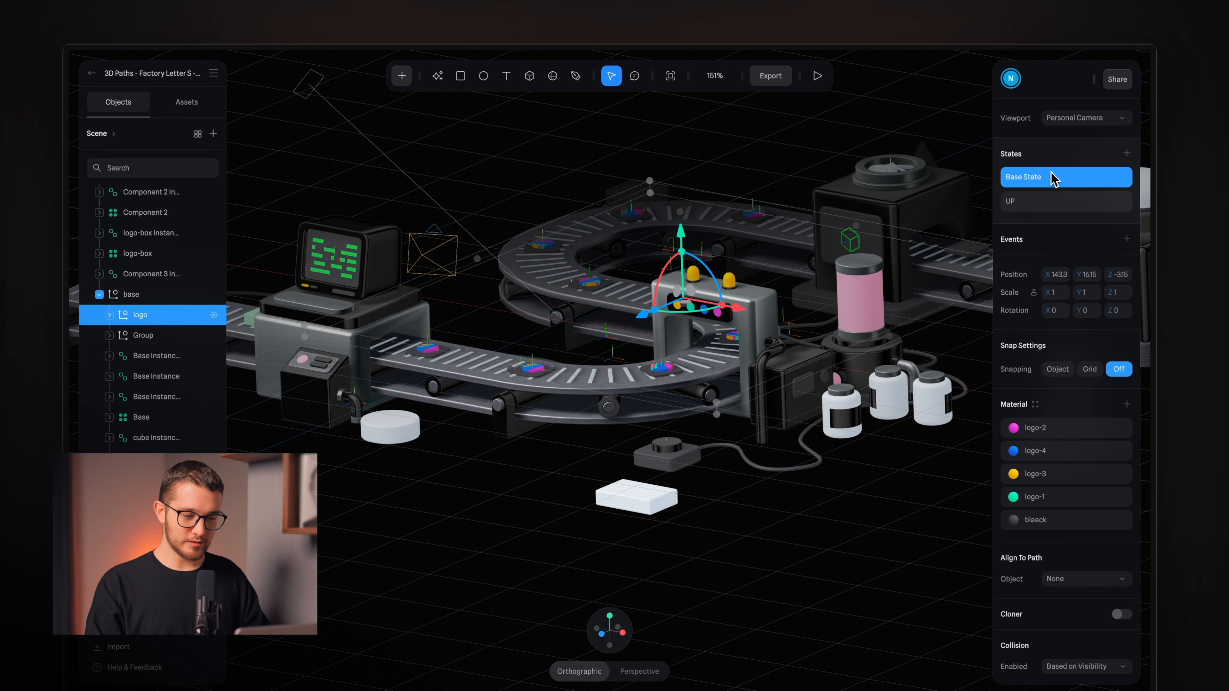
left_click(1061, 205)
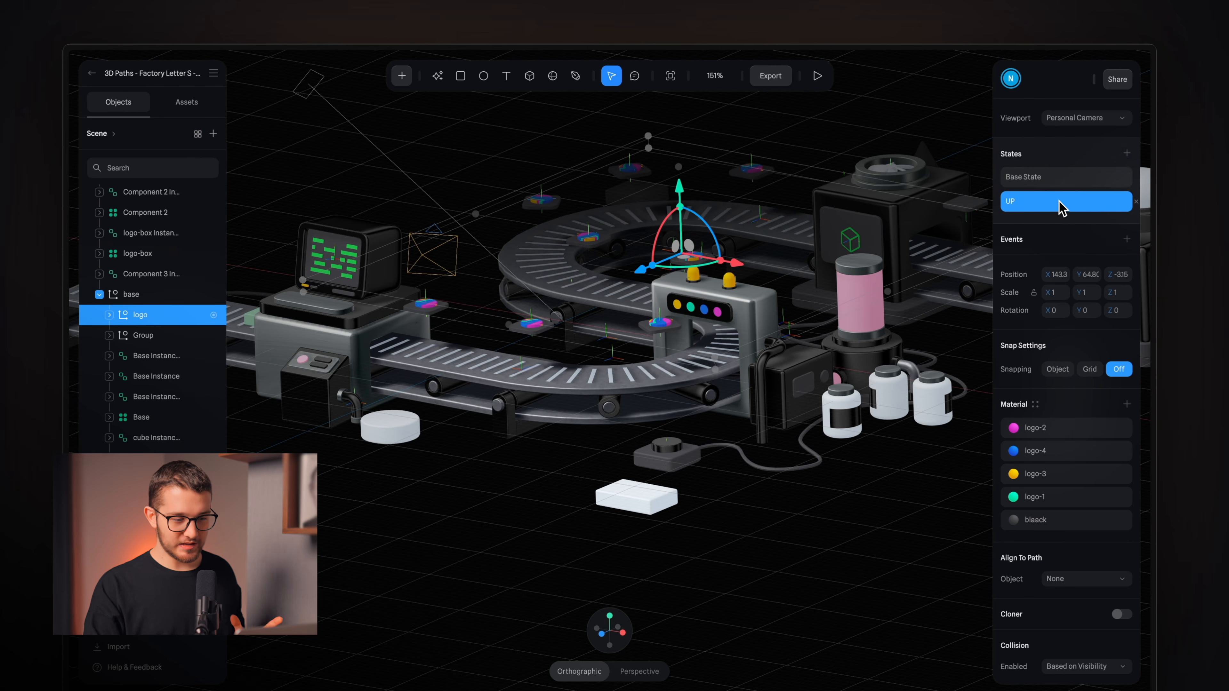
left_click(1061, 183)
- Add a second Transition action to Cylinder 12's Mouse Press event and set its target to logo
left_click(674, 447)
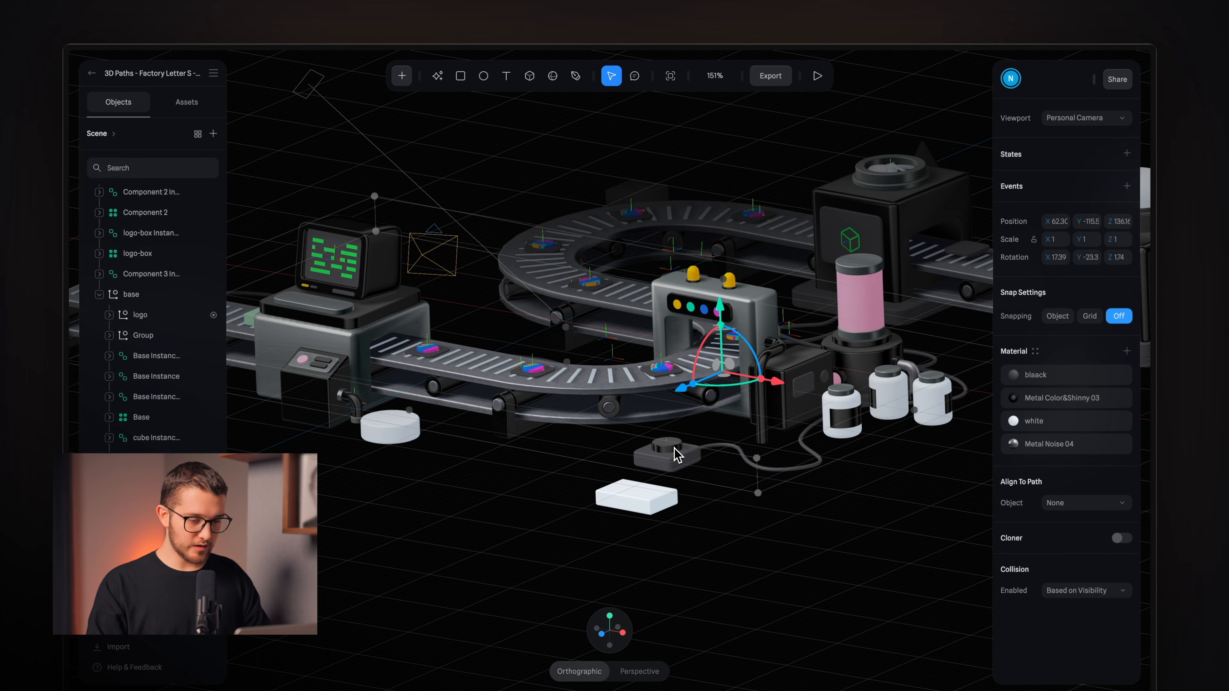
double_click(674, 447)
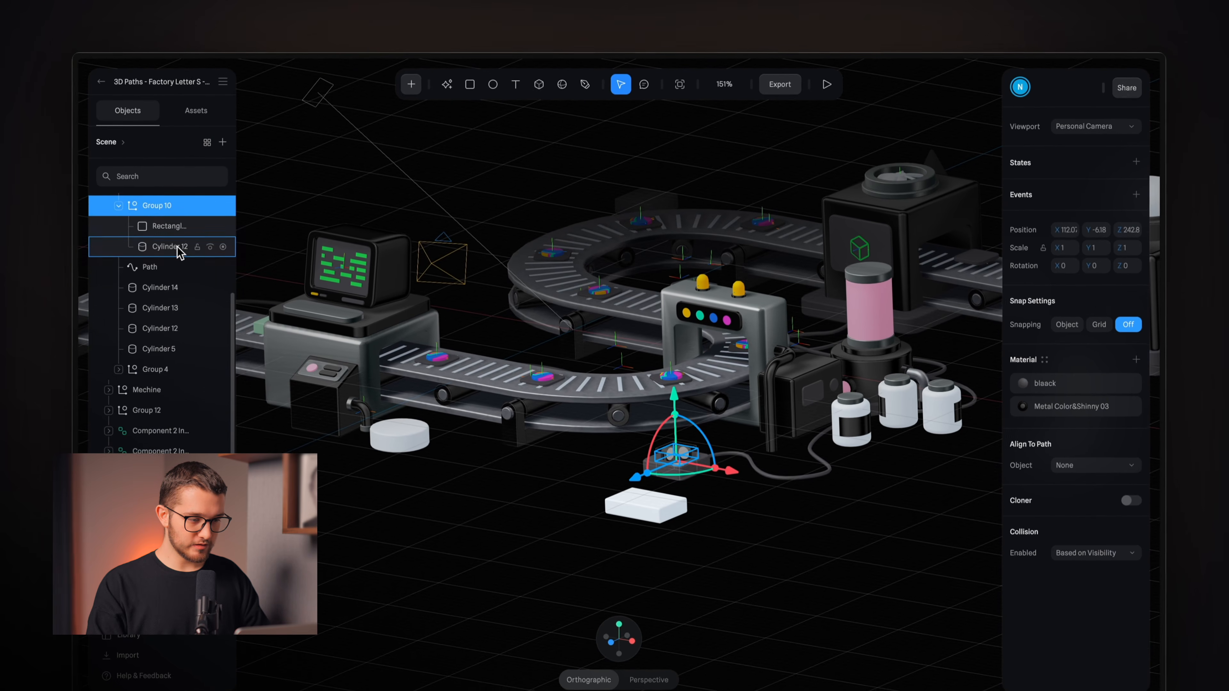
left_click(165, 238)
left_click(1045, 287)
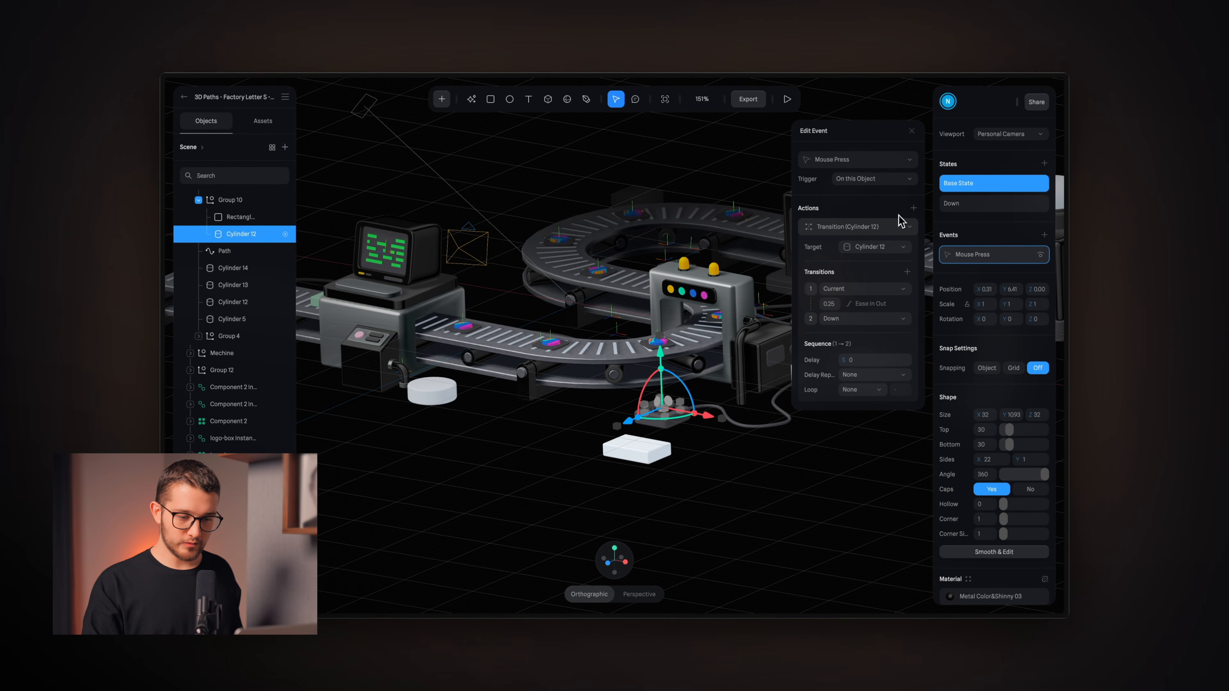
left_click(913, 208)
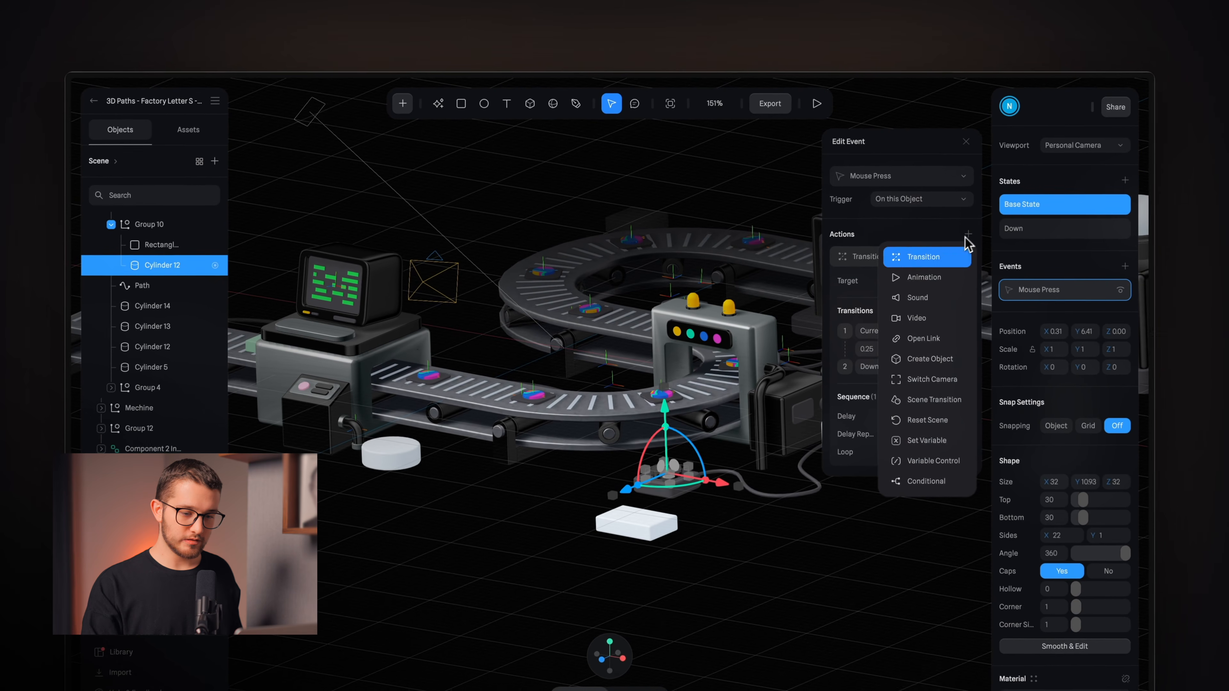
left_click(895, 222)
left_click(929, 258)
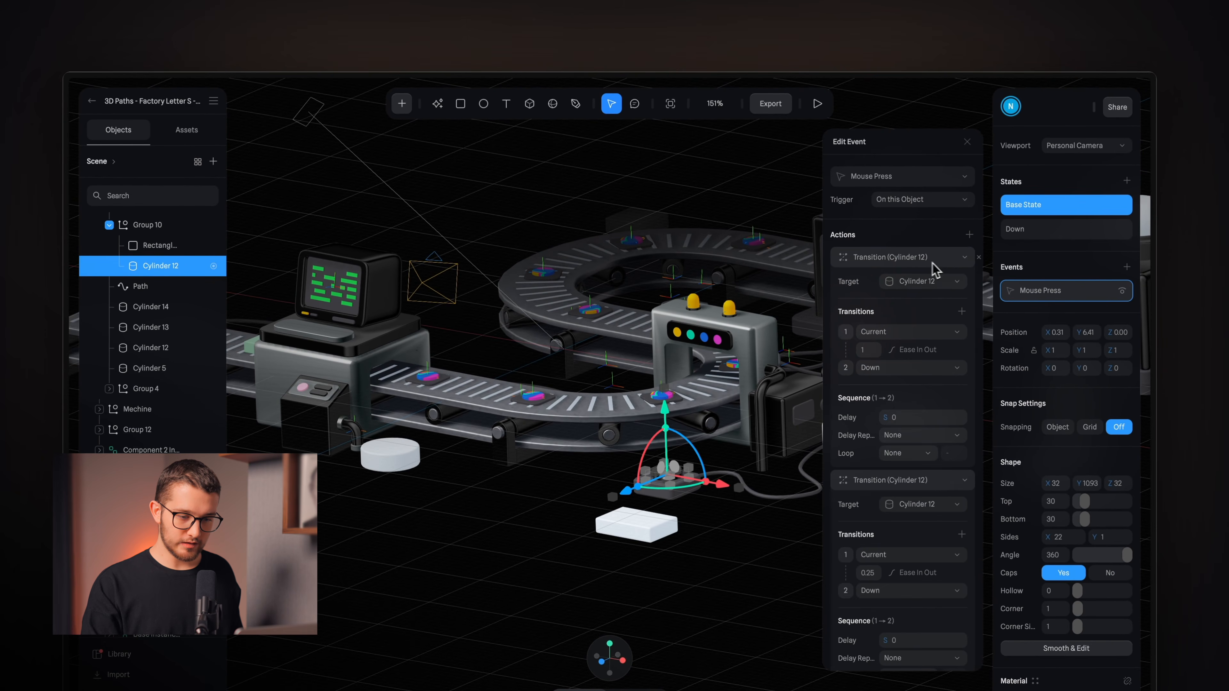
left_click(935, 286)
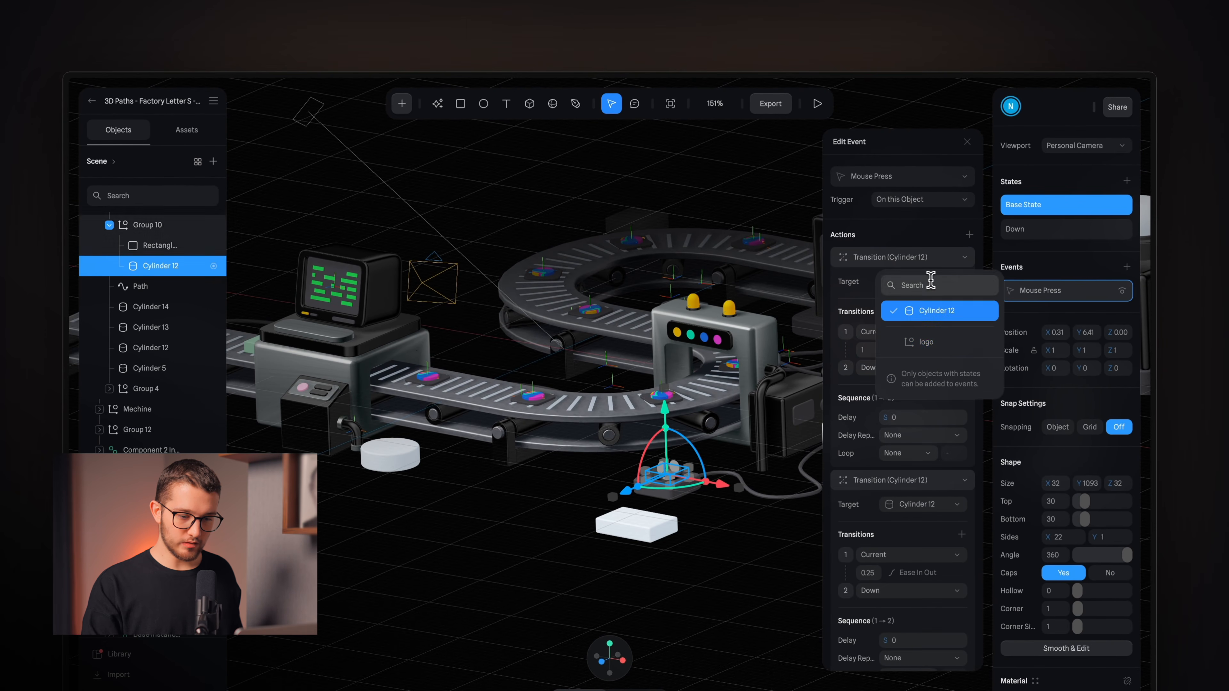
left_click(932, 342)
- Set the logo transition to run from Current to UP with a duration of 0.2
left_click(904, 333)
left_click(900, 339)
left_click(884, 334)
left_click(883, 339)
left_click(876, 368)
left_click(874, 375)
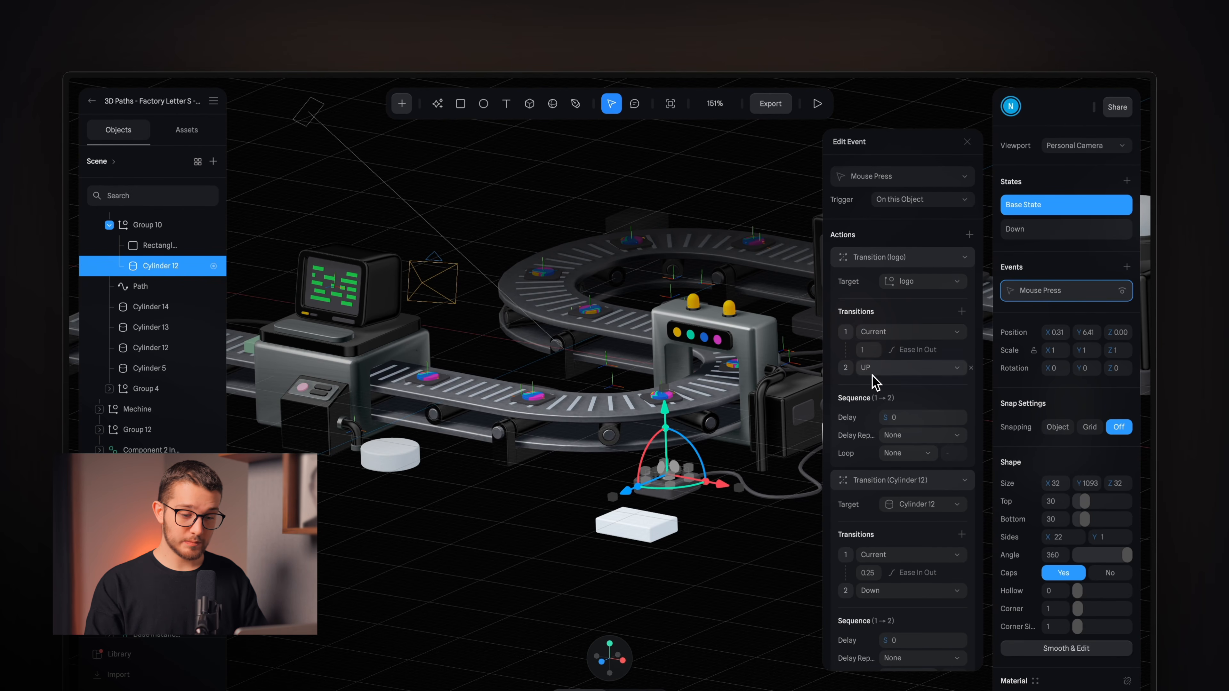
left_click(869, 350)
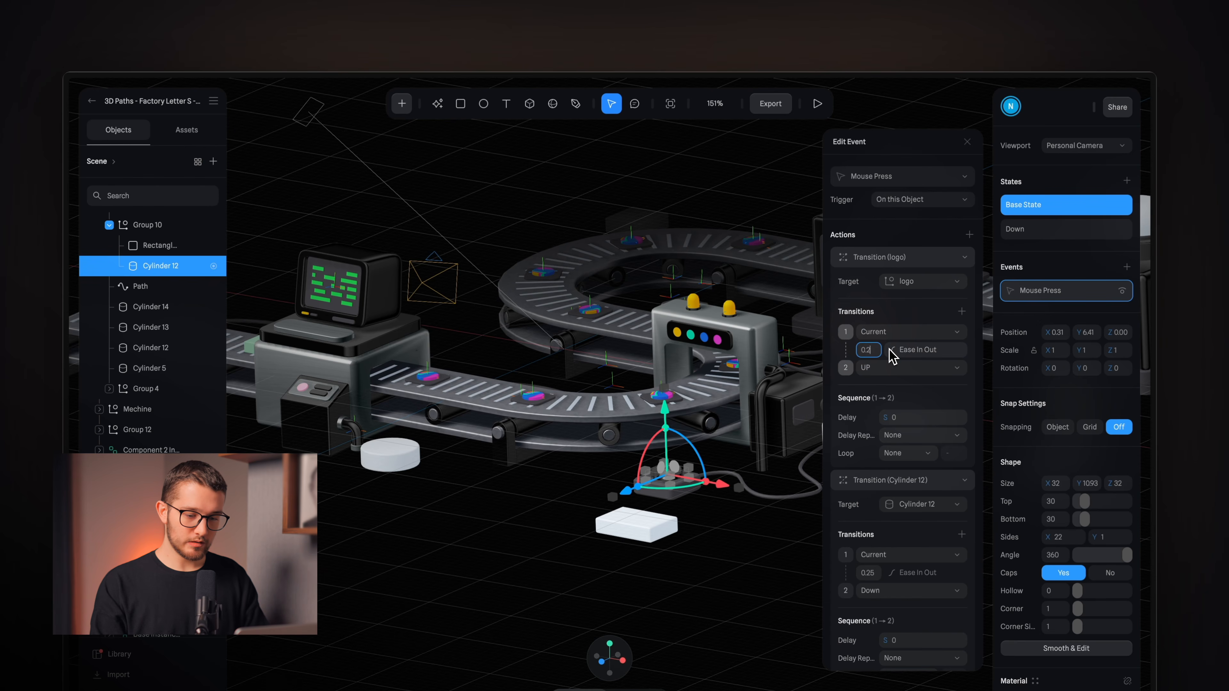
left_click(967, 142)
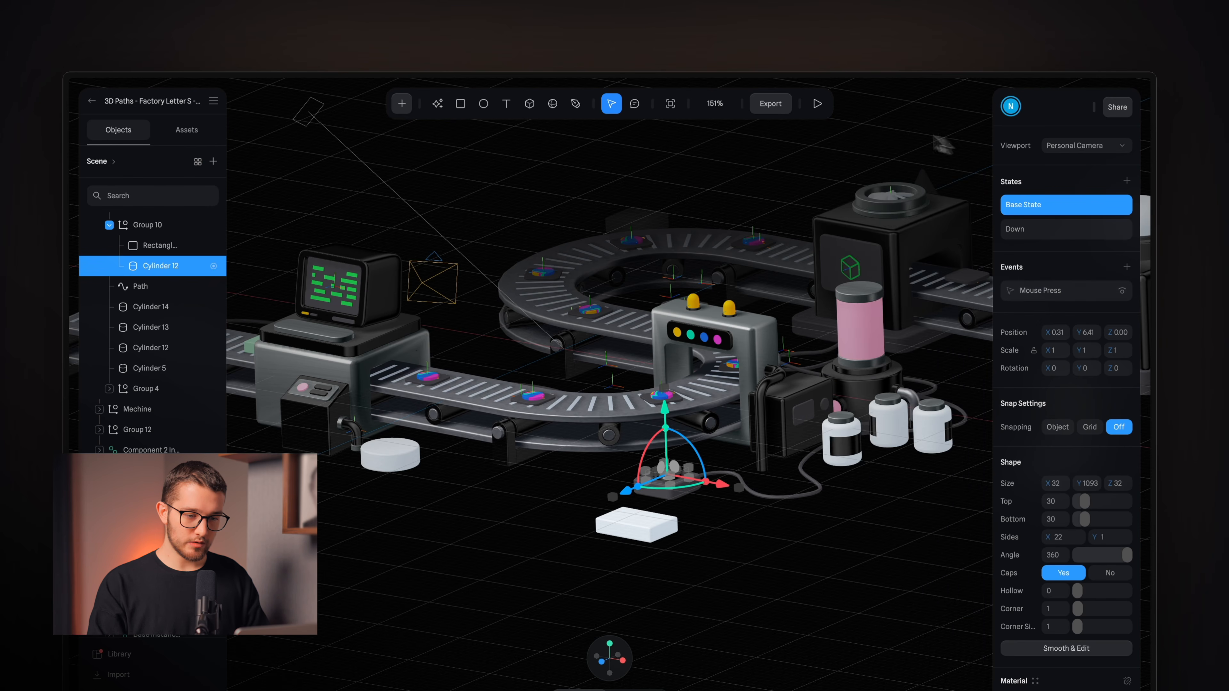
- Preview the scene and press the black button to test how the logos move
left_click(817, 103)
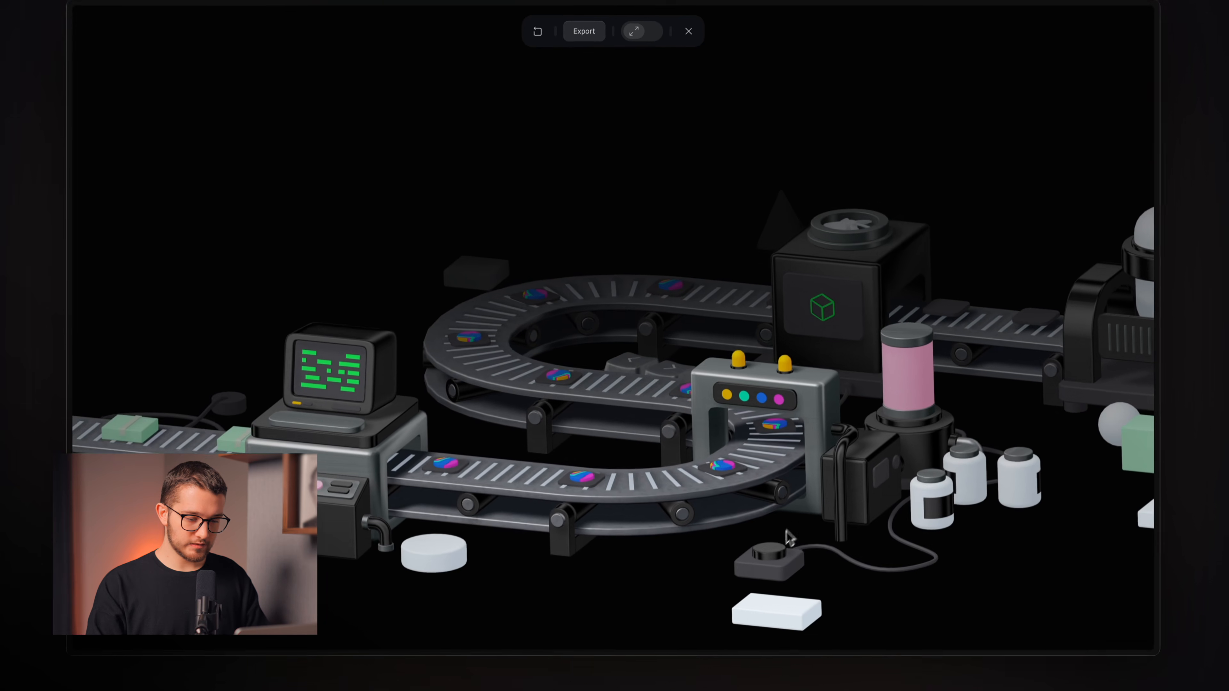
left_click(770, 556)
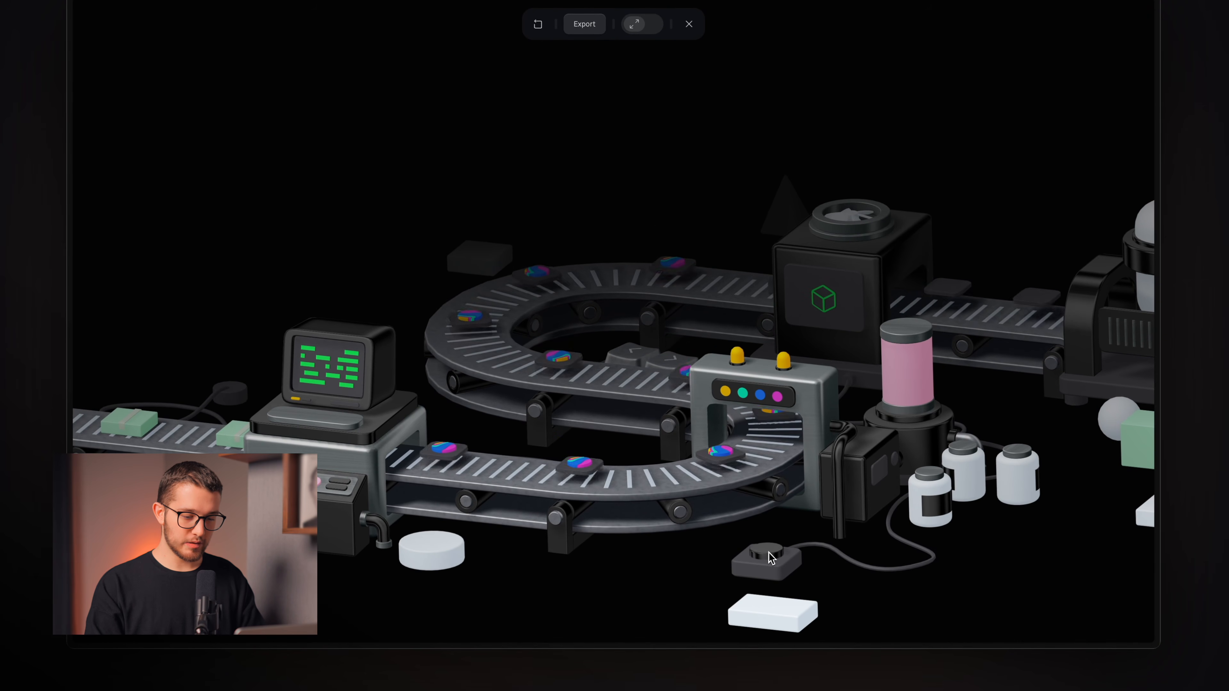
left_click(770, 556)
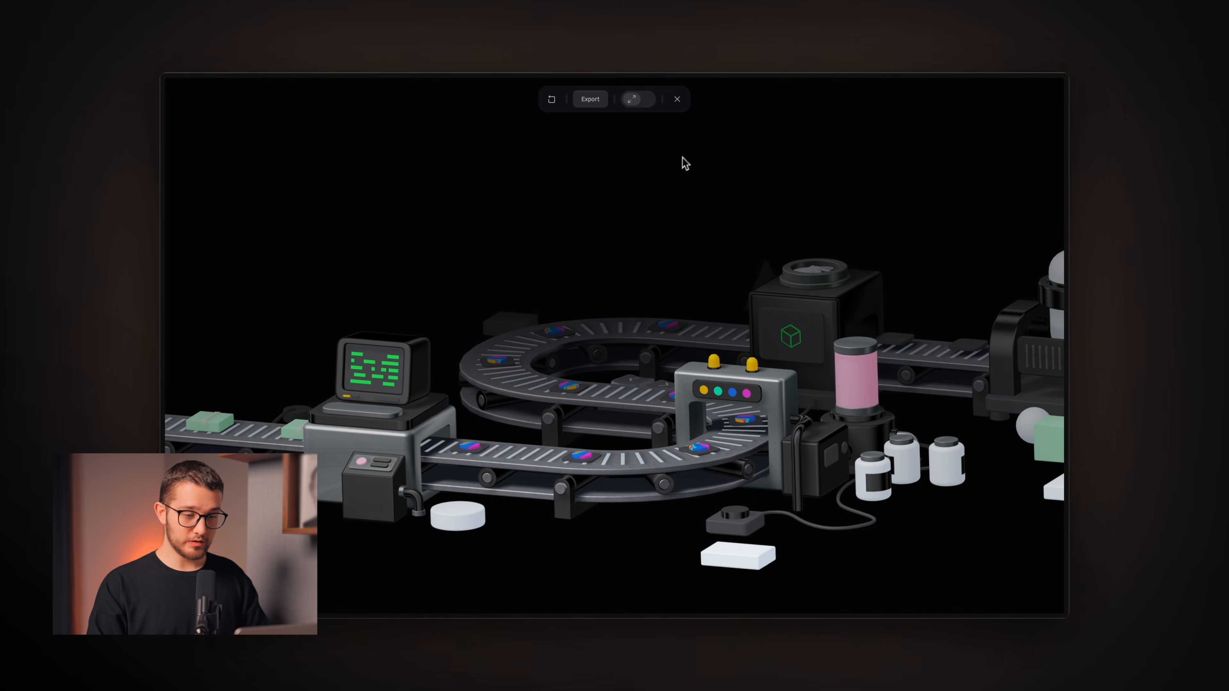
left_click(677, 99)
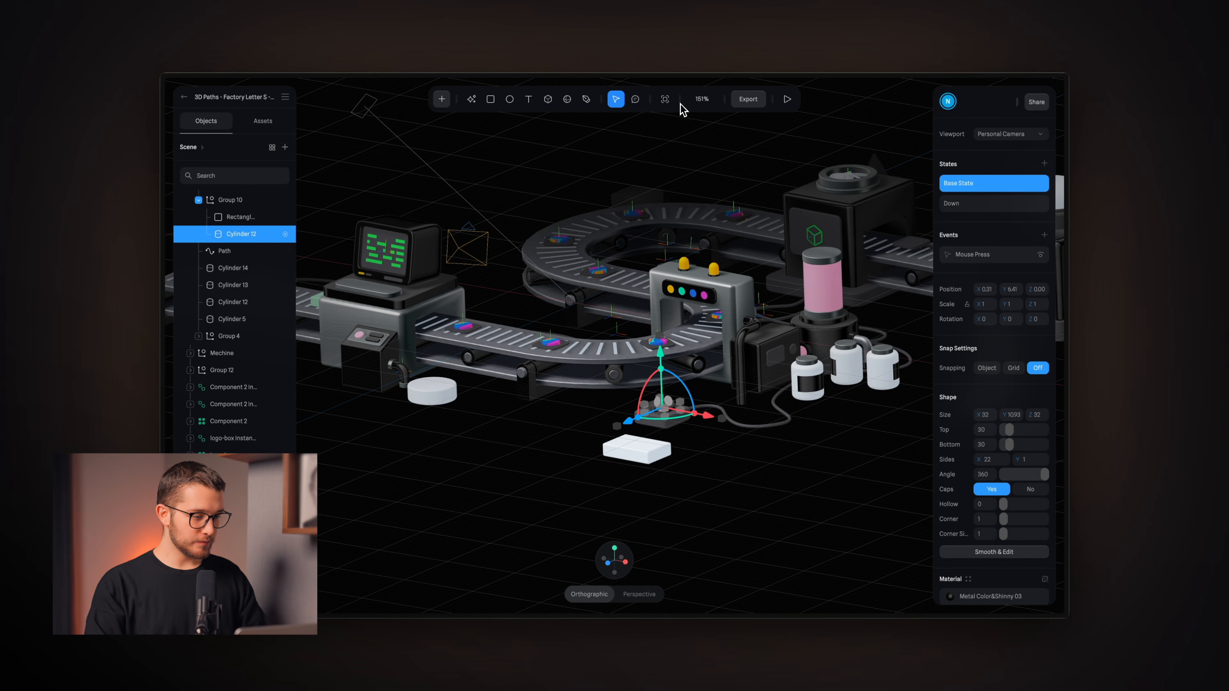
- Select the logo group and add a Scroll event to it
scroll(233, 314, "up", 3)
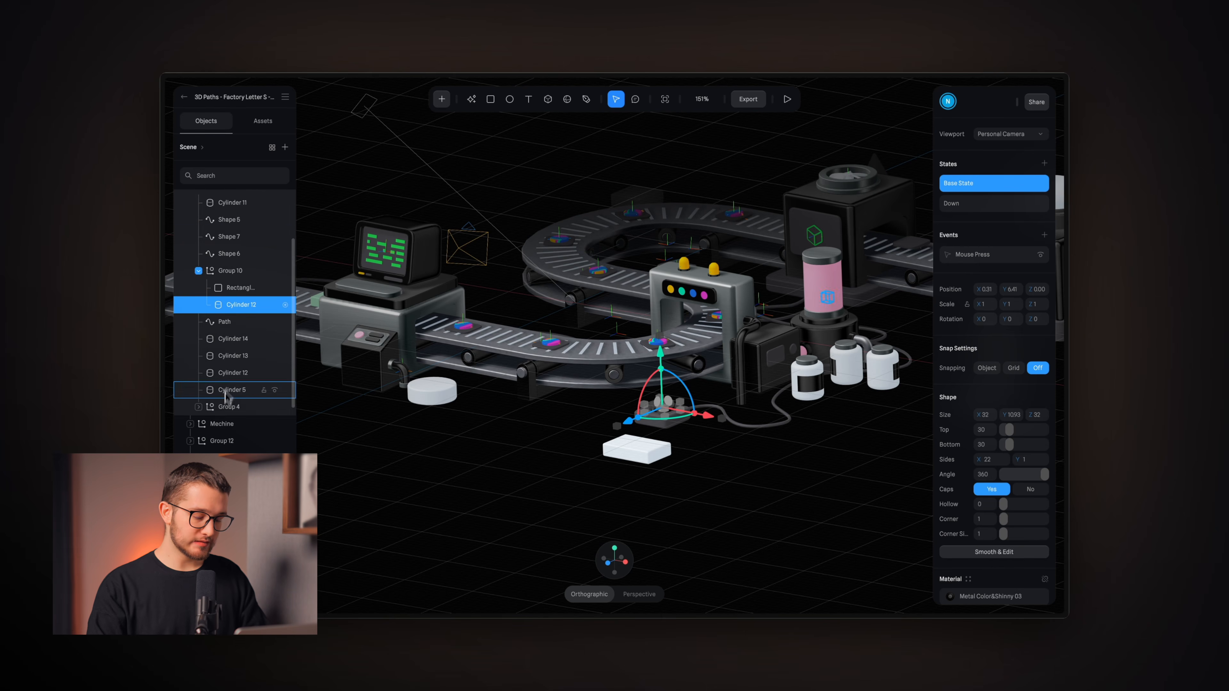
scroll(228, 387, "down", 5)
left_click(244, 476)
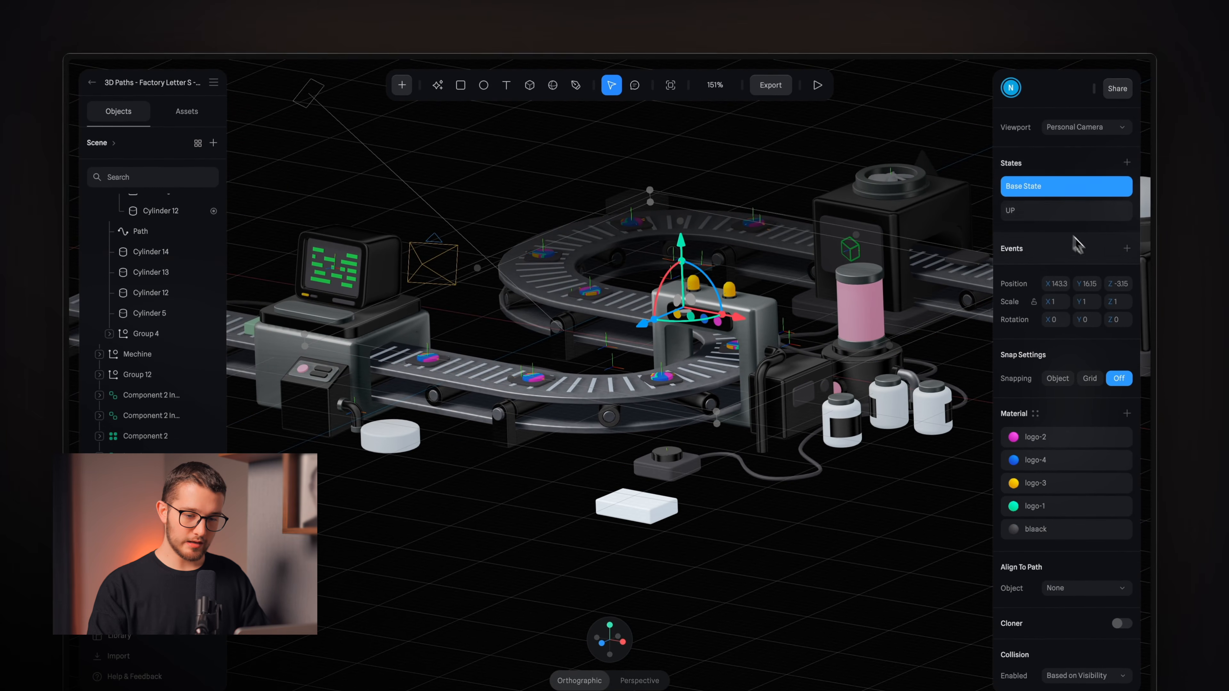
left_click(1134, 197)
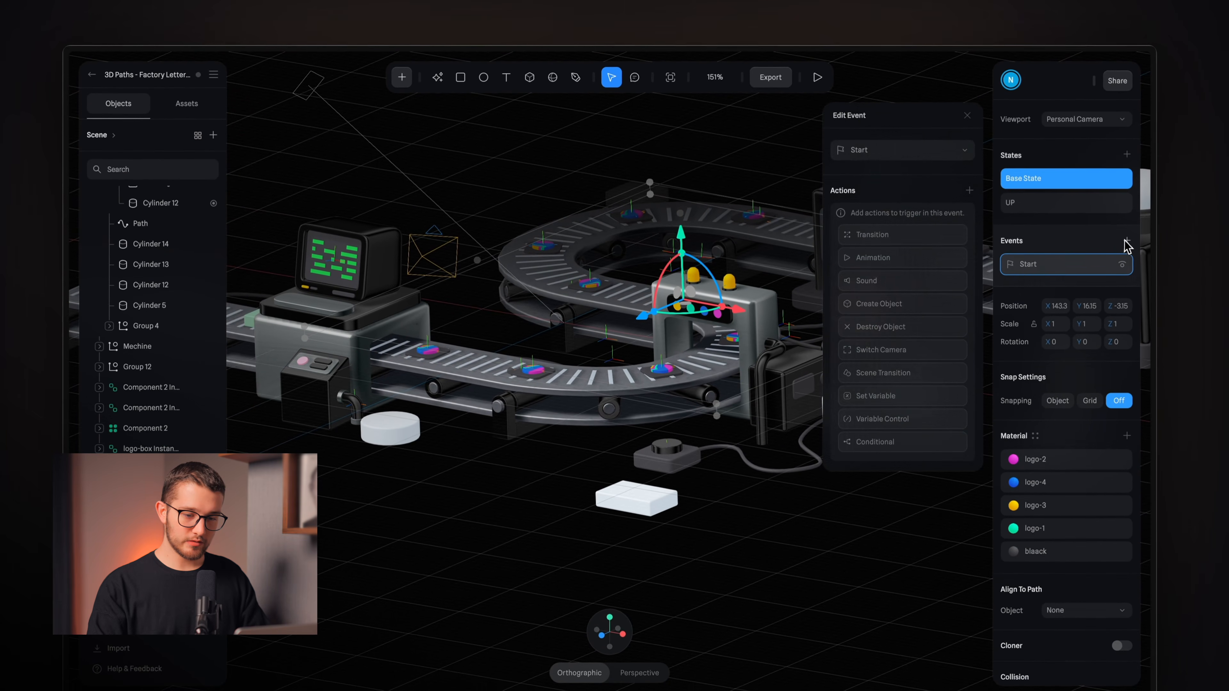
left_click(896, 153)
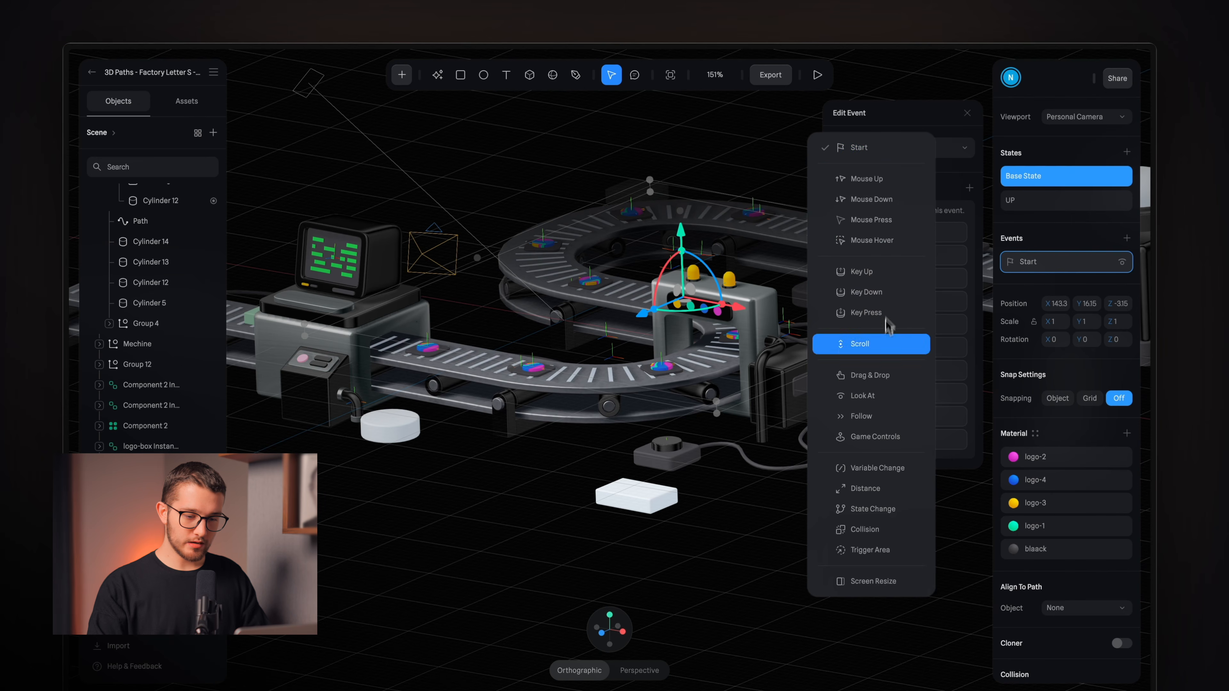
left_click(883, 341)
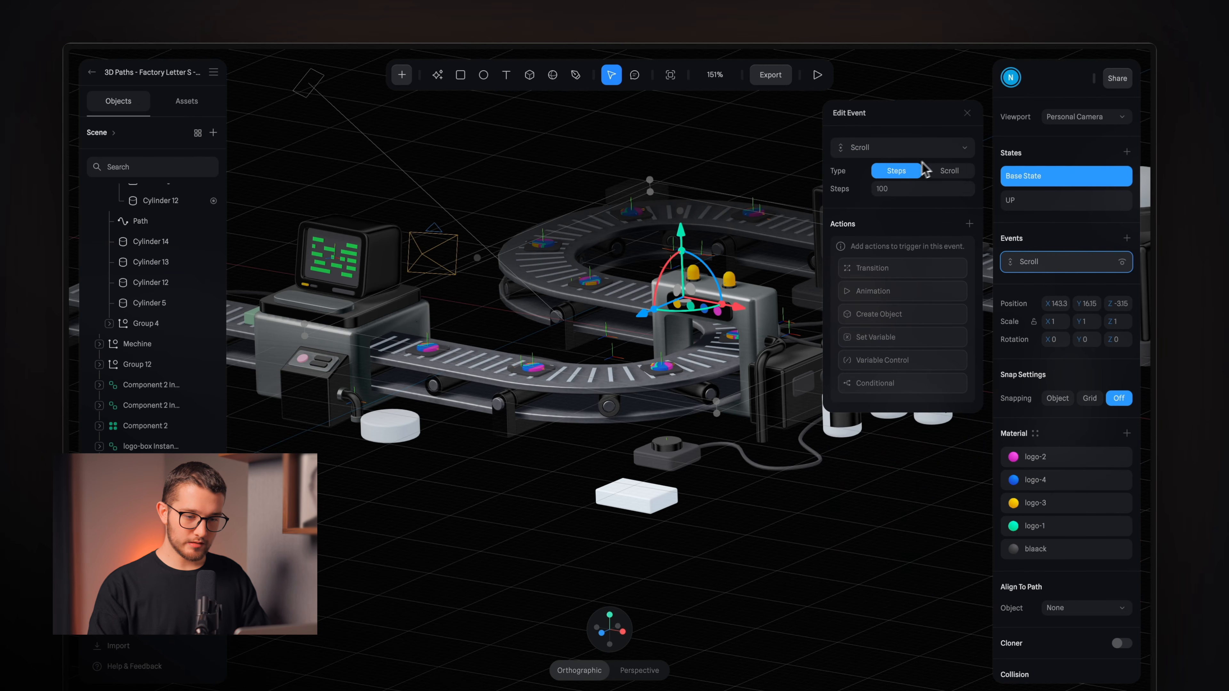
- Configure the logo's event with type Scroll, starting from Enter View and ending after 400, and add a Transition action
left_click(947, 170)
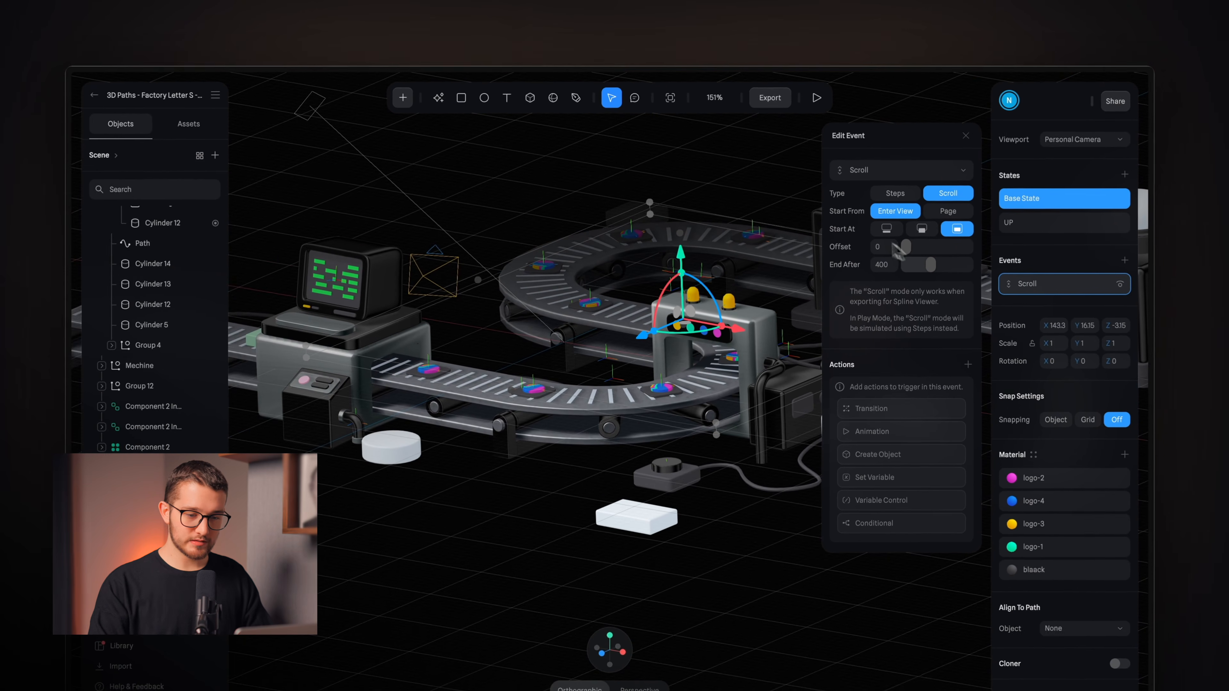
left_click(904, 209)
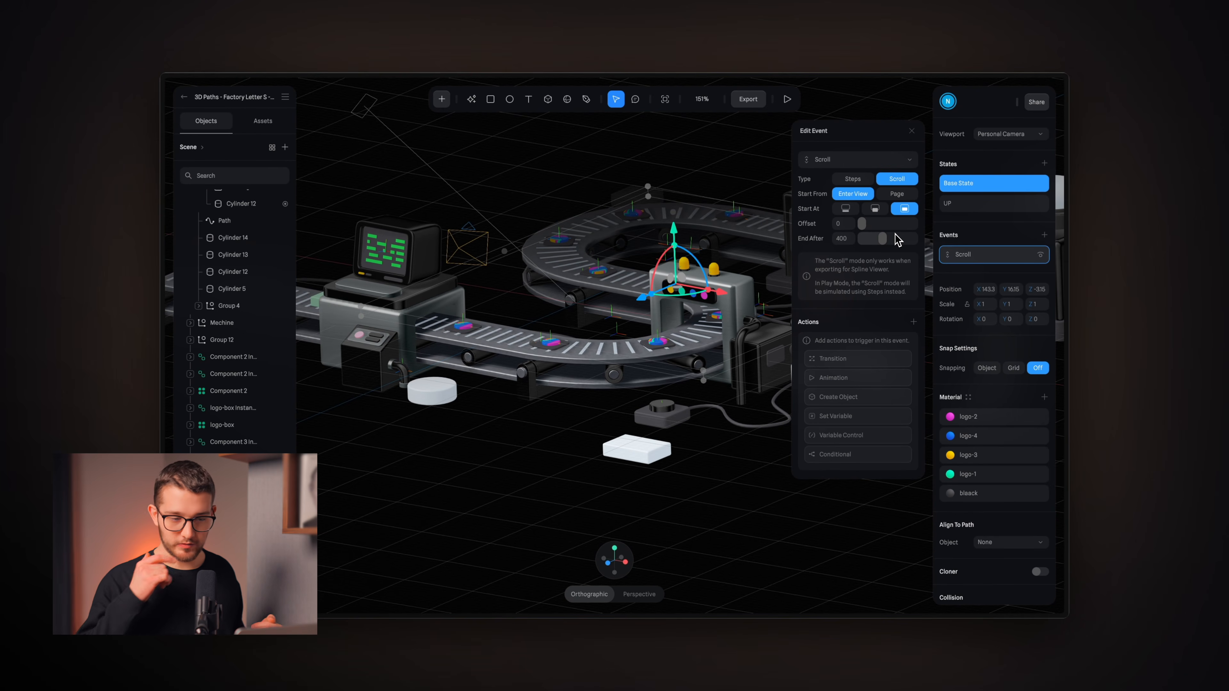
left_click(841, 239)
type("40")
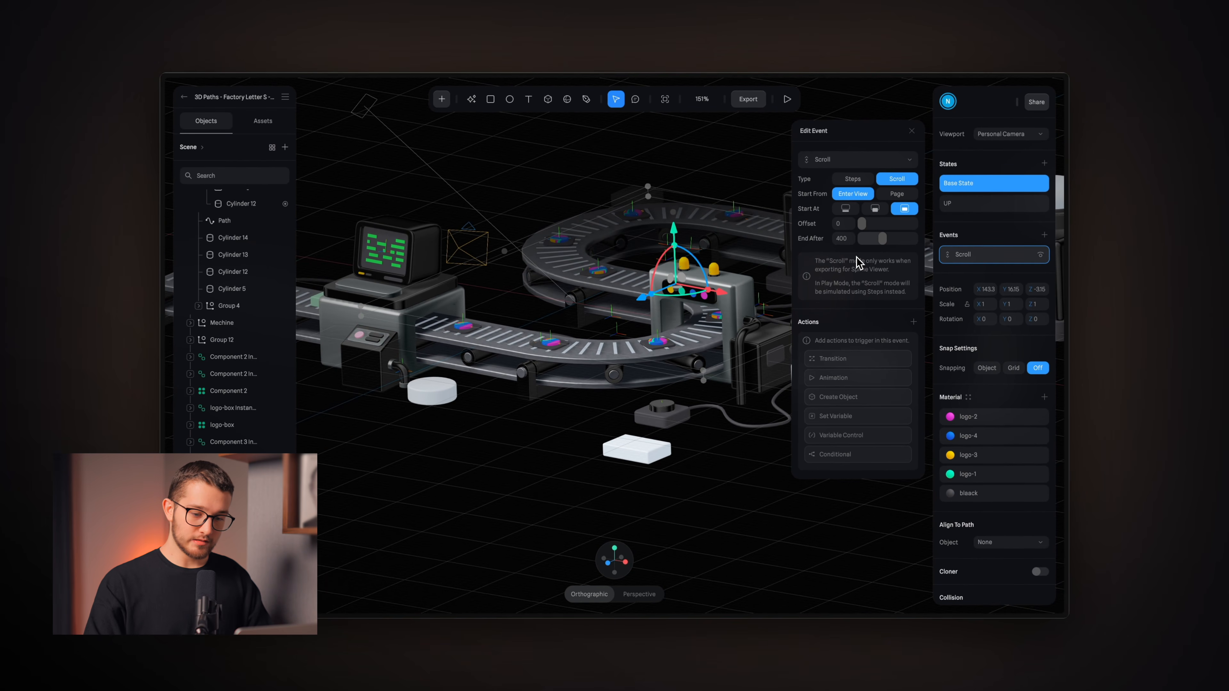
left_click(828, 358)
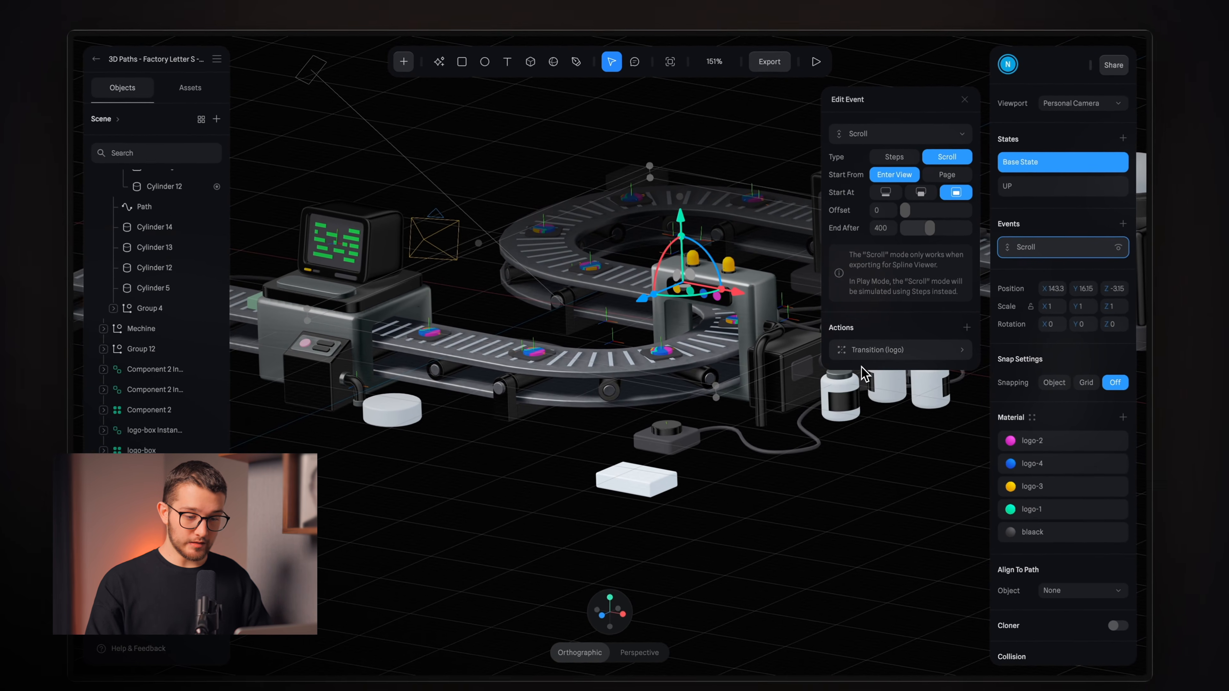
- Set the Scroll event's logo transition to run from Current to UP, and preview the scene
left_click(837, 349)
left_click(889, 426)
left_click(890, 426)
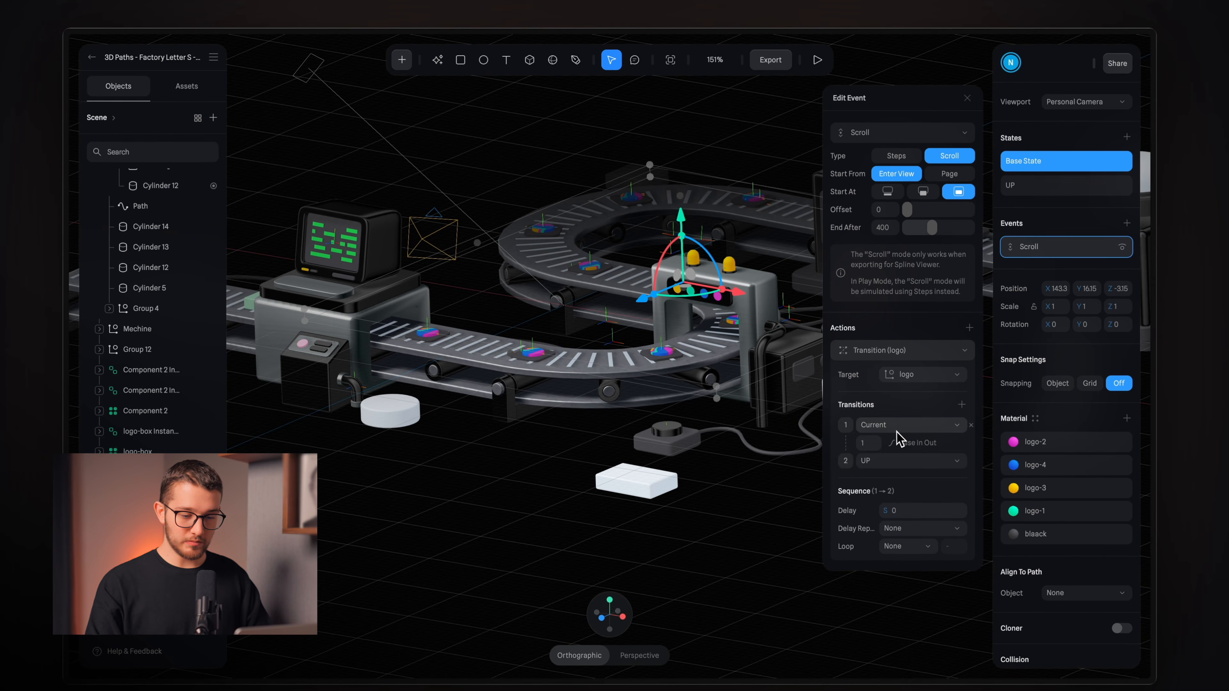
left_click(878, 462)
left_click(876, 466)
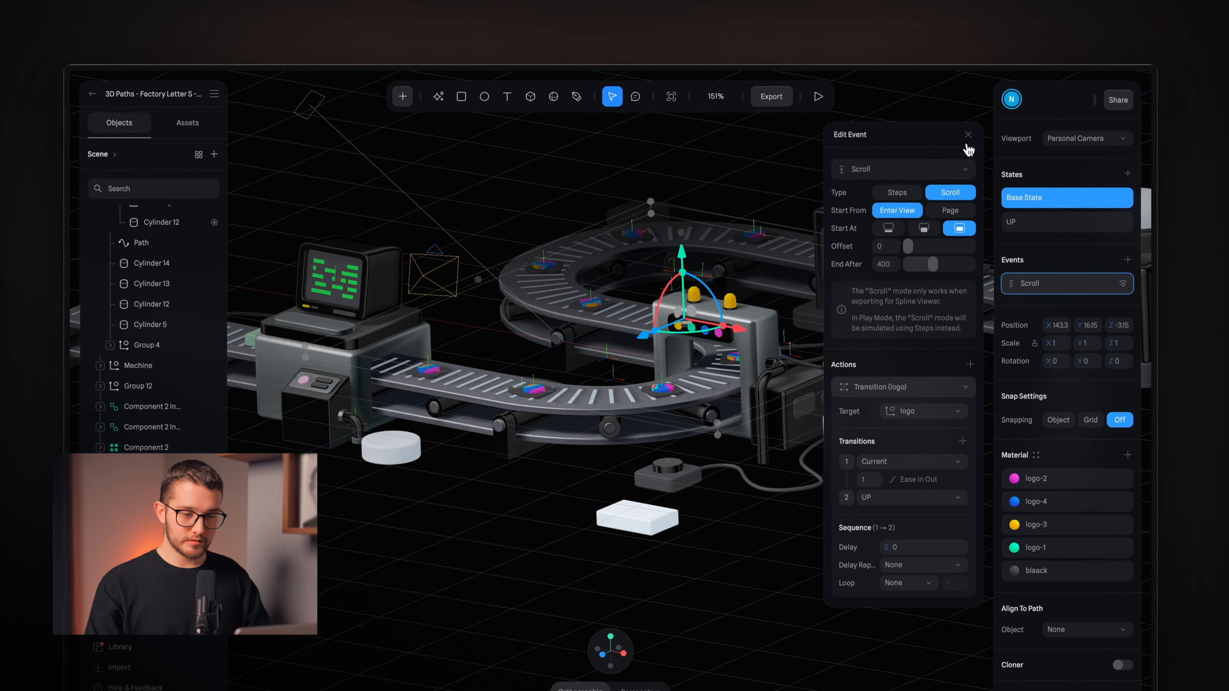
left_click(967, 98)
left_click(809, 98)
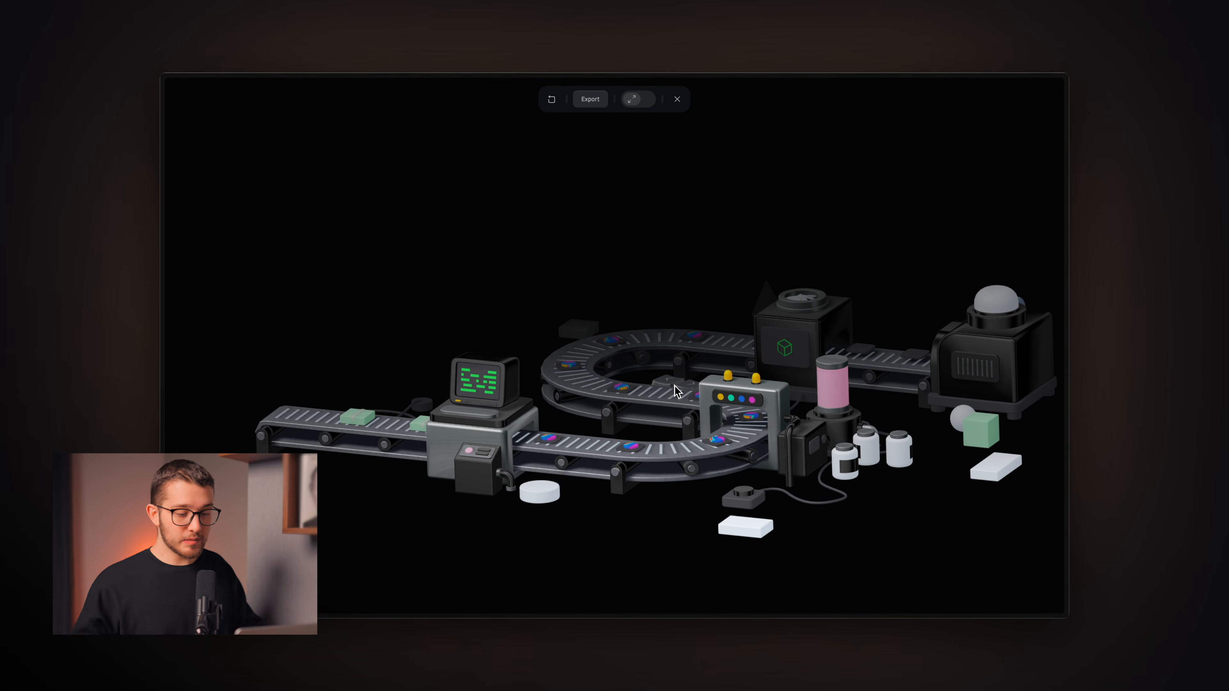
left_click(676, 99)
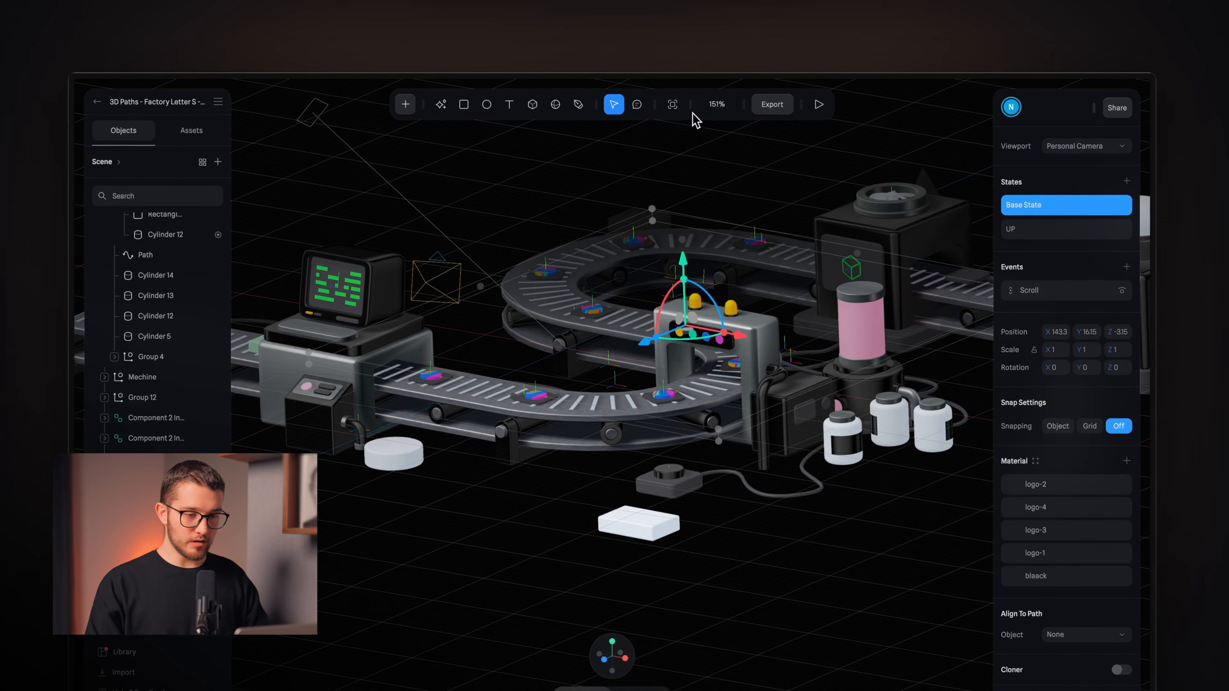
- Turn off Orbit, Pan, Zoom and Soft Orbit in the export's play settings, and preview the scene
left_click(771, 117)
left_click(735, 174)
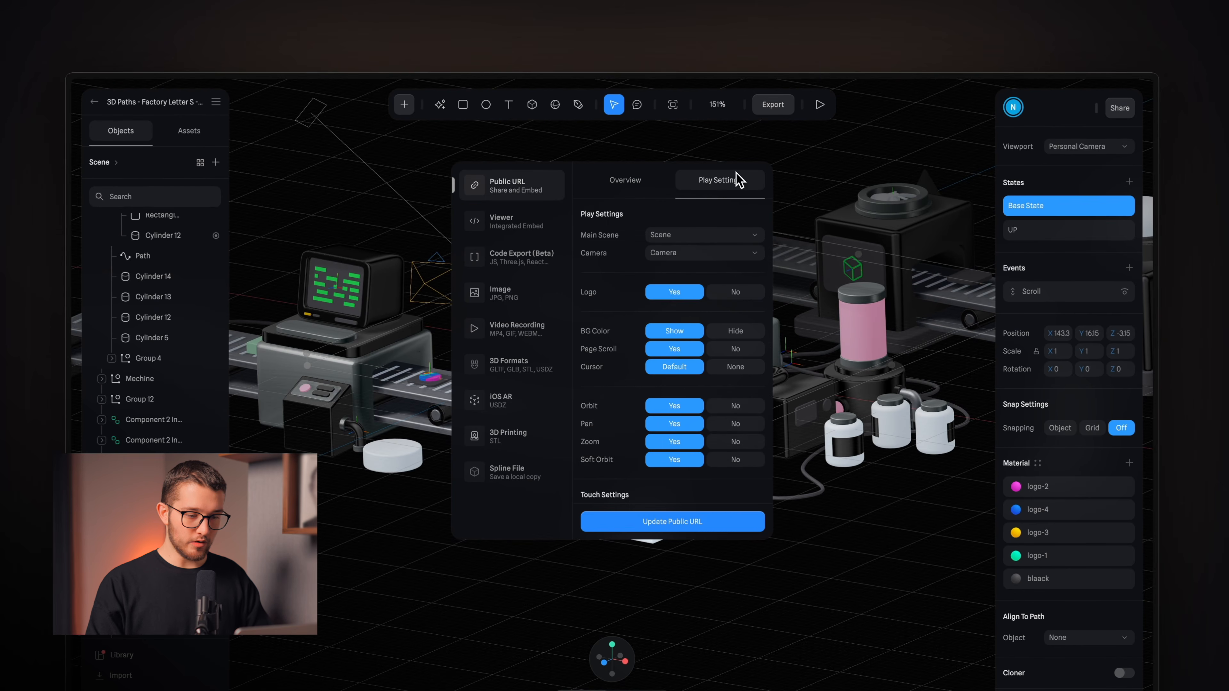
scroll(684, 356, "down", 2)
left_click(735, 349)
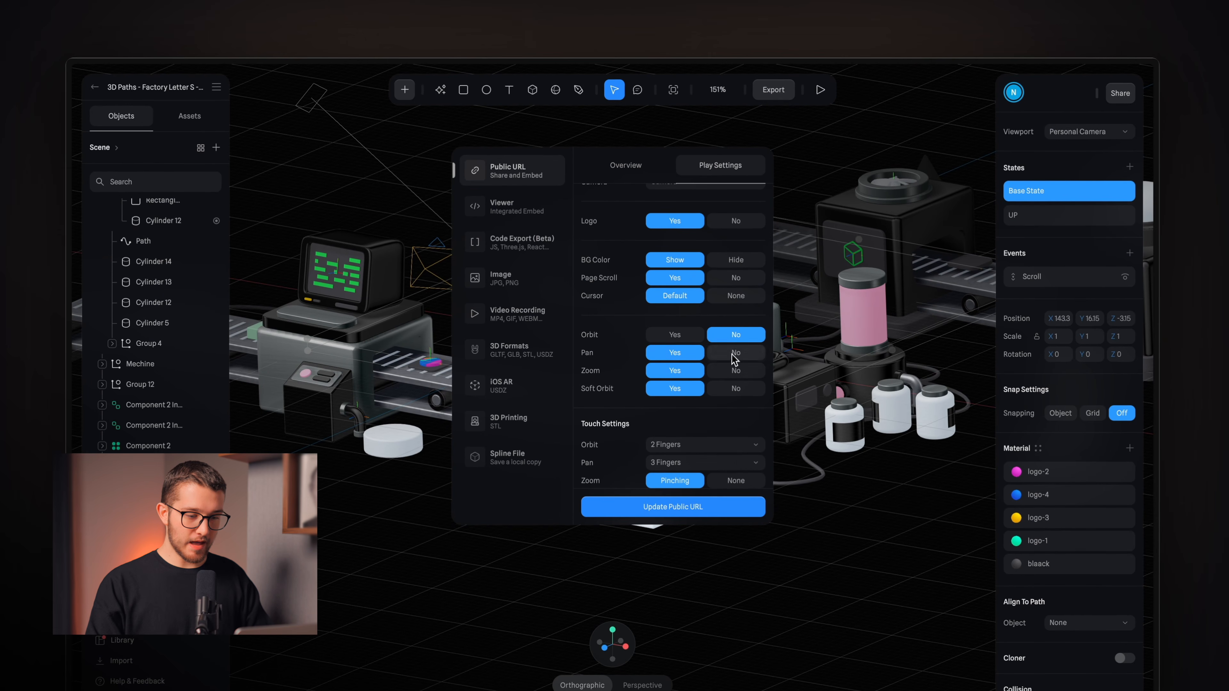
left_click(735, 352)
left_click(736, 370)
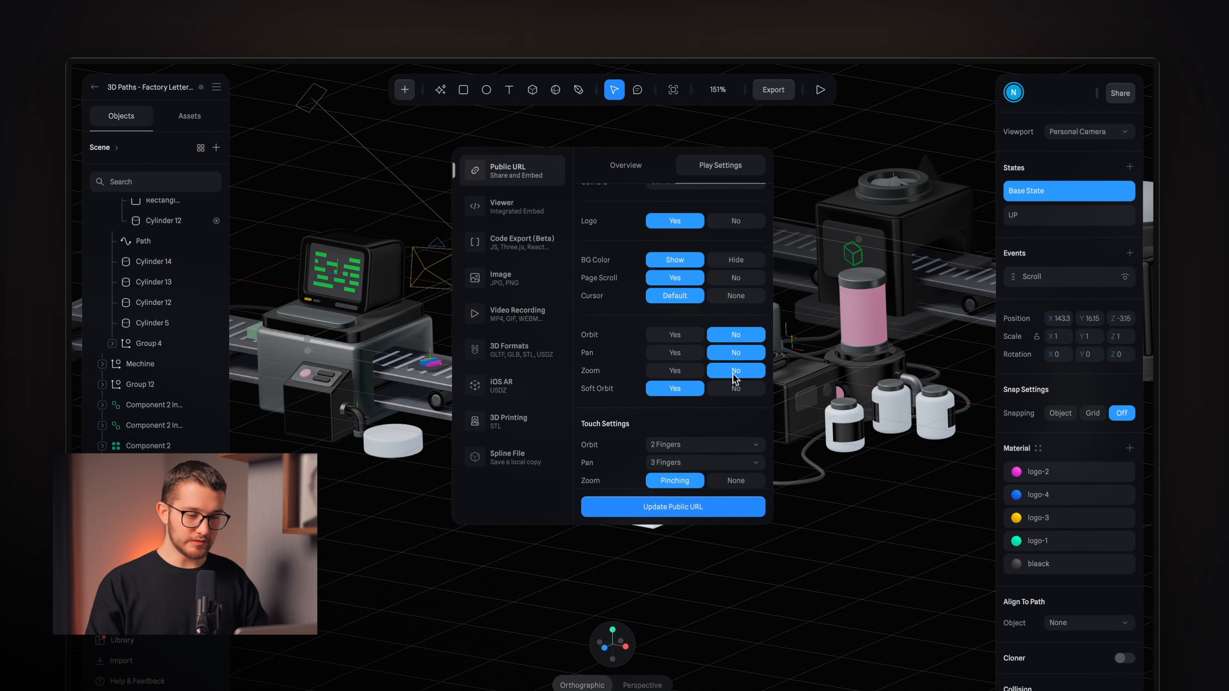
left_click(736, 388)
left_click(815, 122)
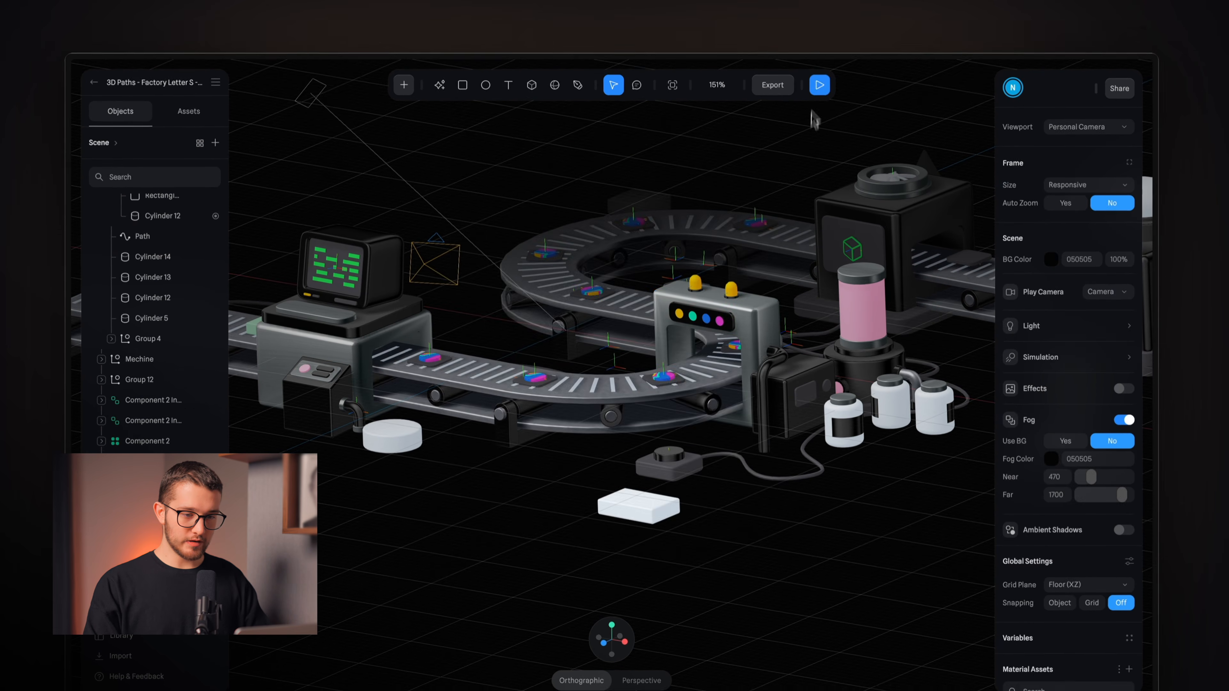
left_click(819, 85)
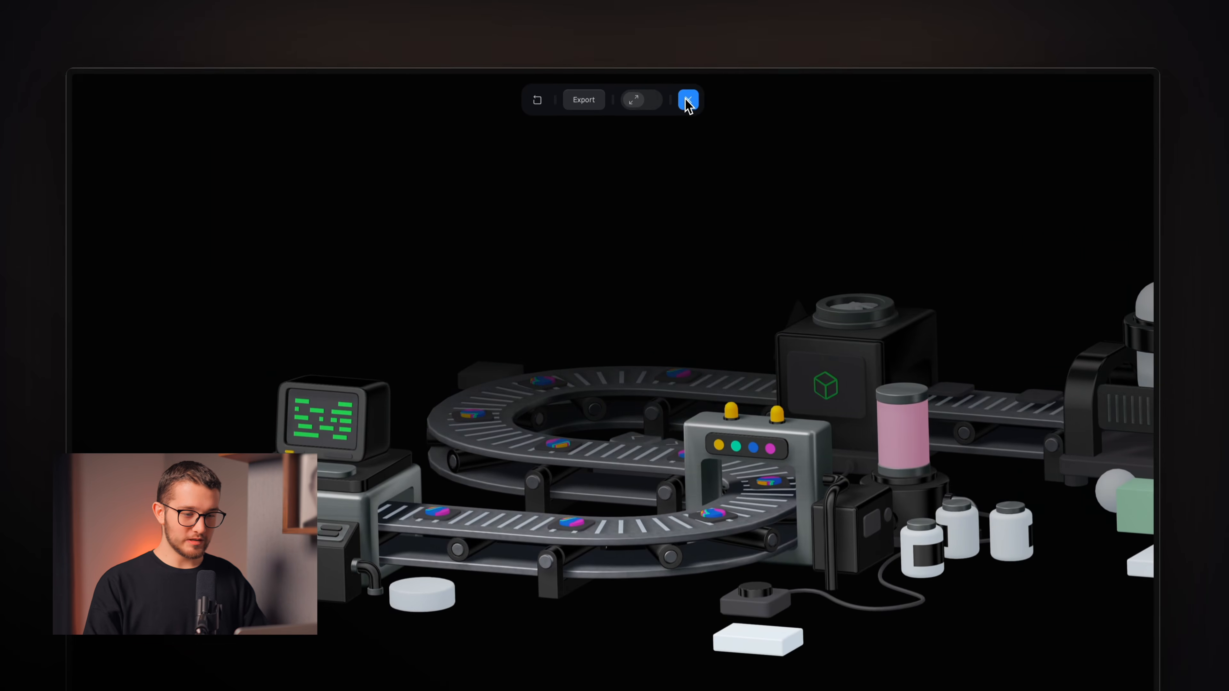
left_click(687, 9)
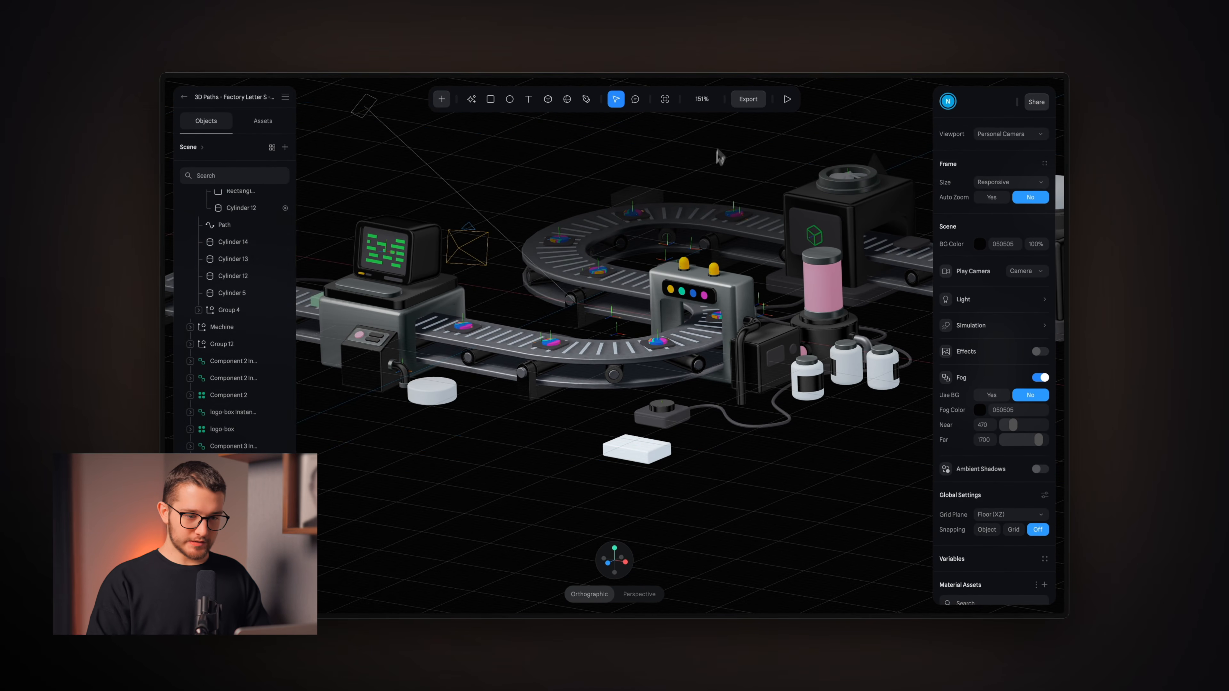
- Look over the code and video recording export options and bring up the Viewer embed settings
left_click(745, 101)
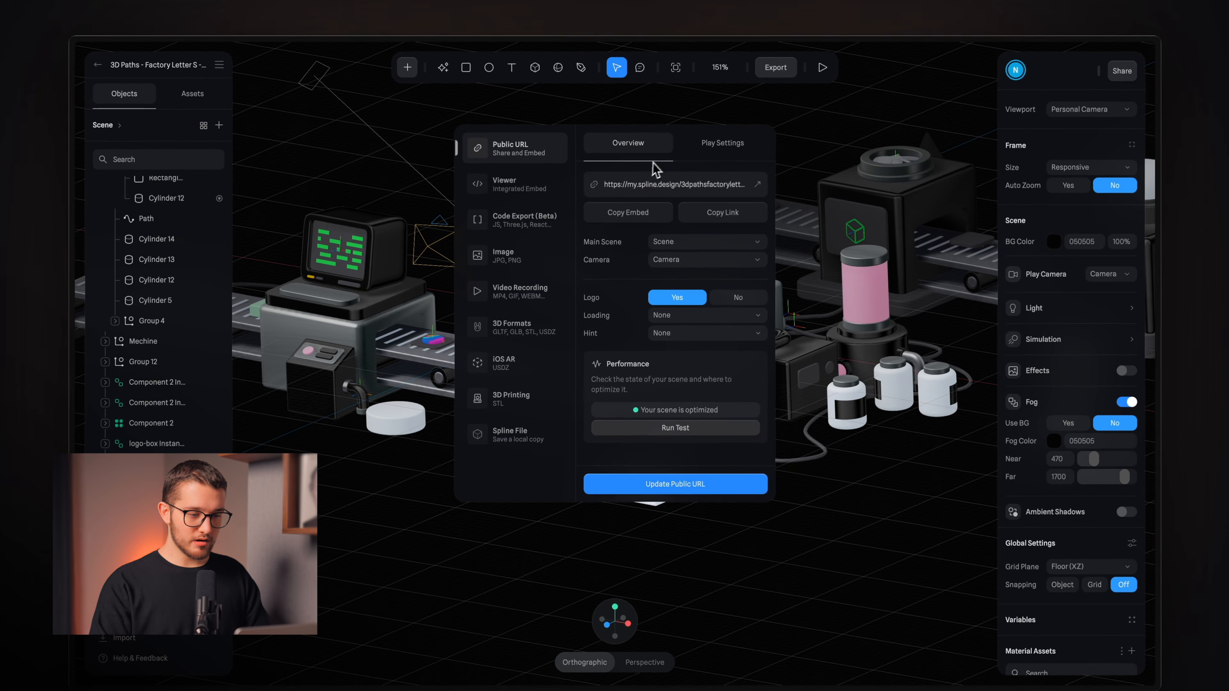
left_click(521, 189)
left_click(521, 212)
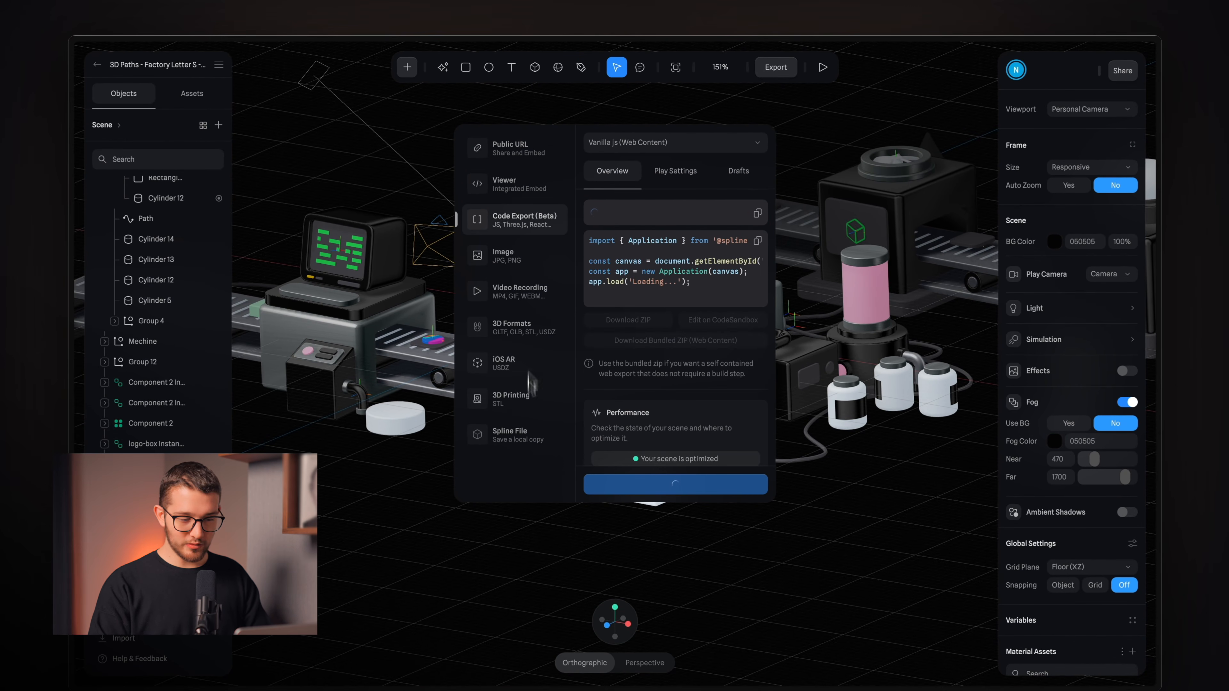
left_click(528, 289)
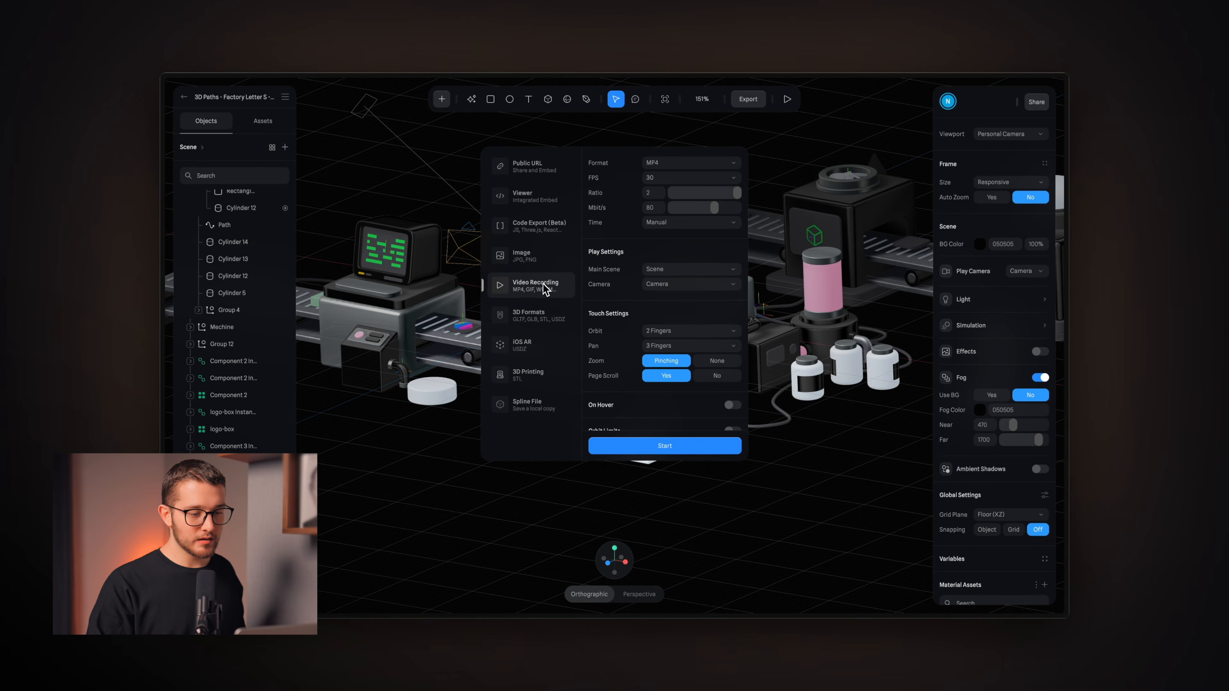
left_click(525, 199)
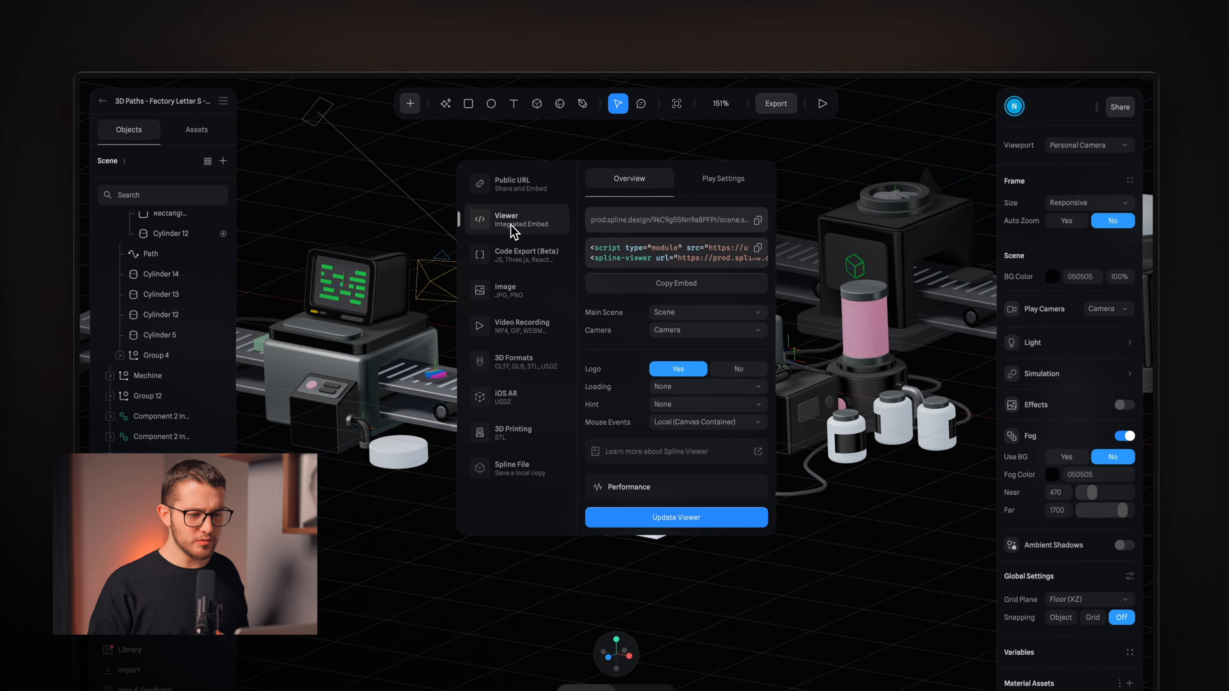
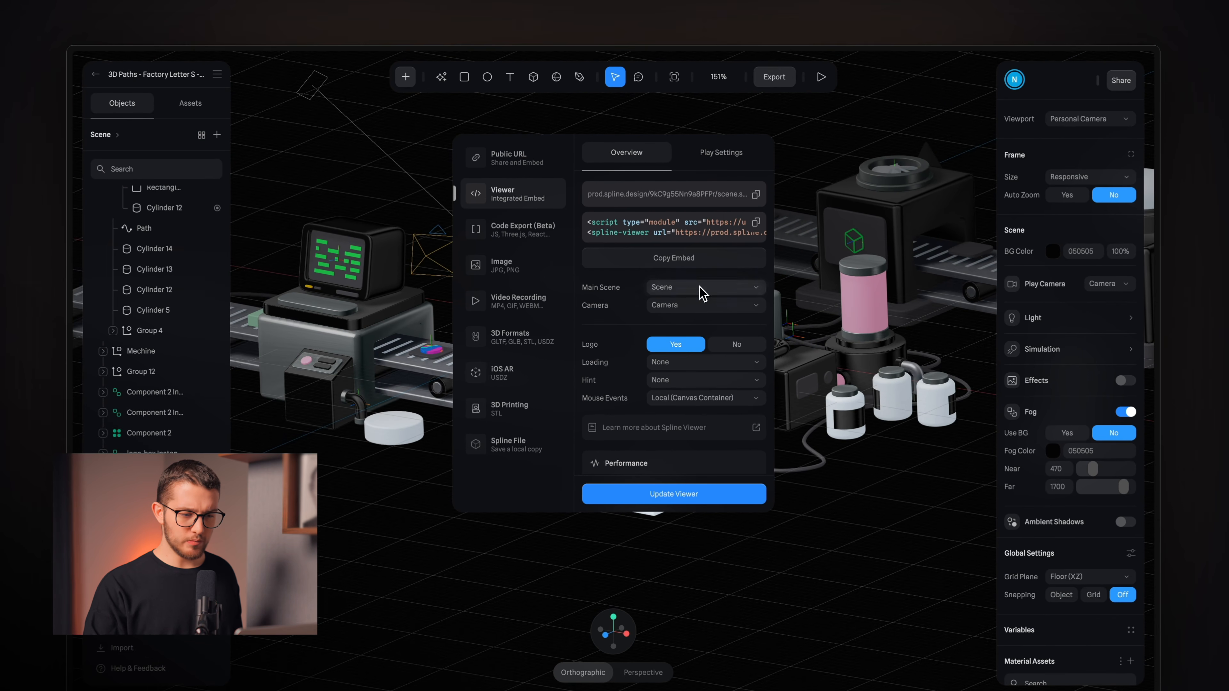
- Set the Logo option to No in the Viewer export settings
left_click(684, 310)
left_click(687, 314)
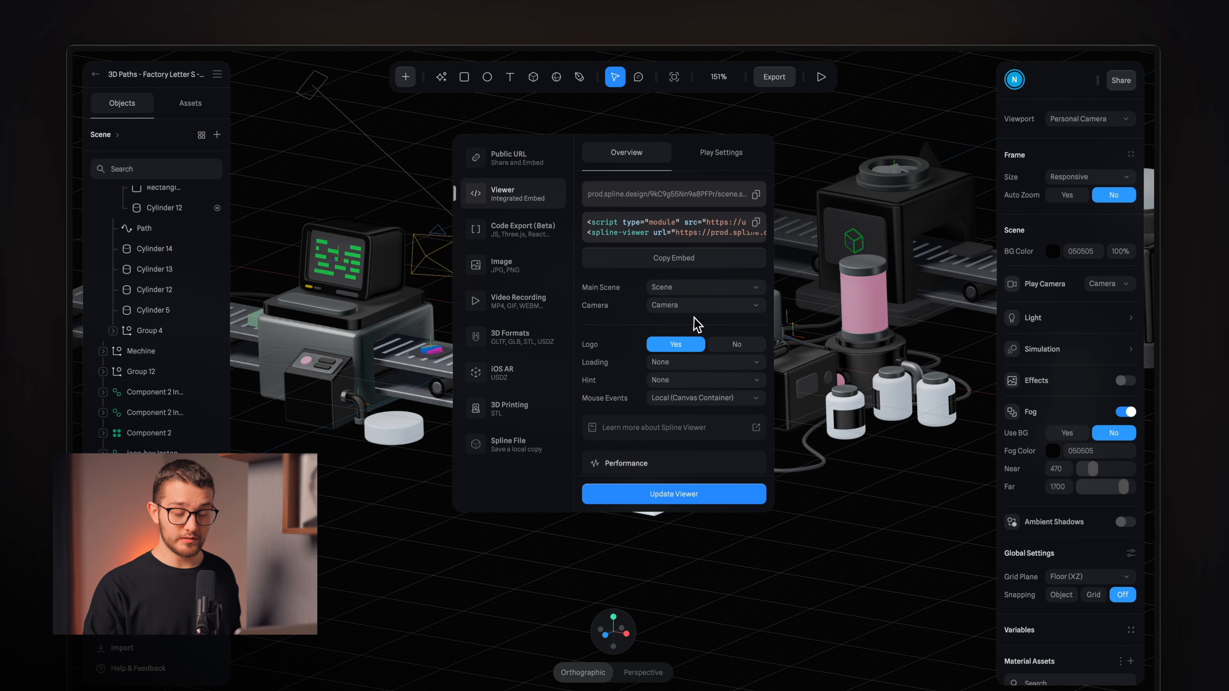
scroll(697, 323, "down", 1)
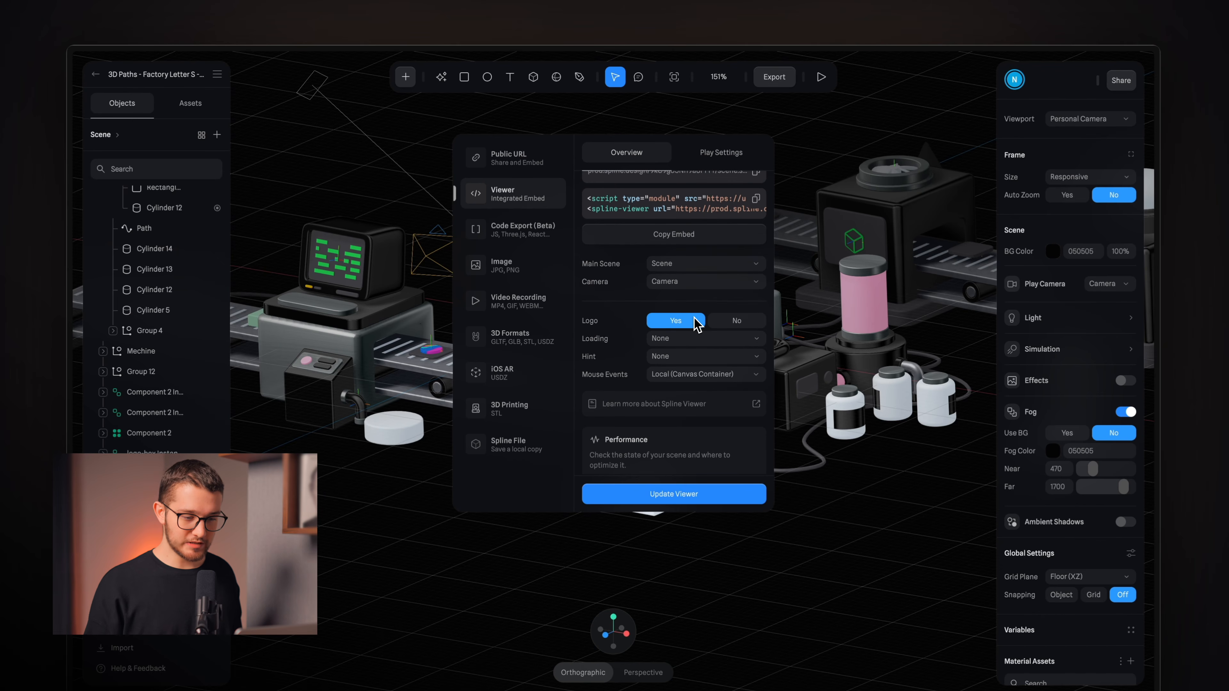
scroll(696, 323, "down", 2)
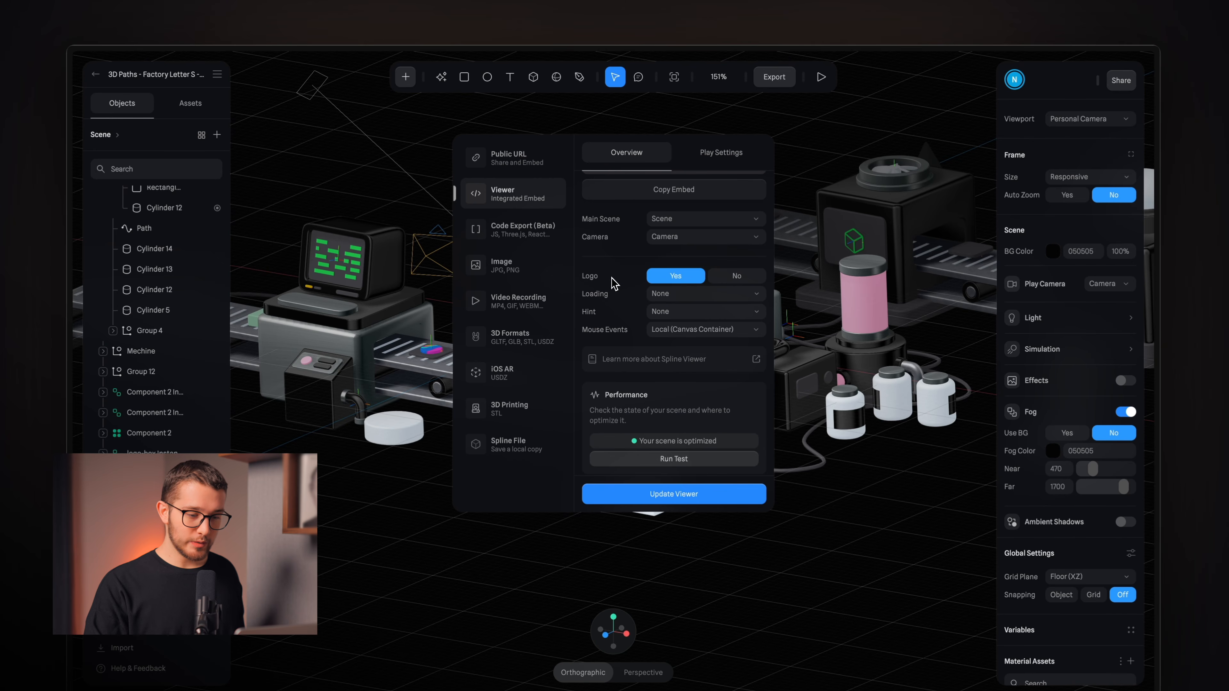
left_click(728, 275)
left_click(698, 279)
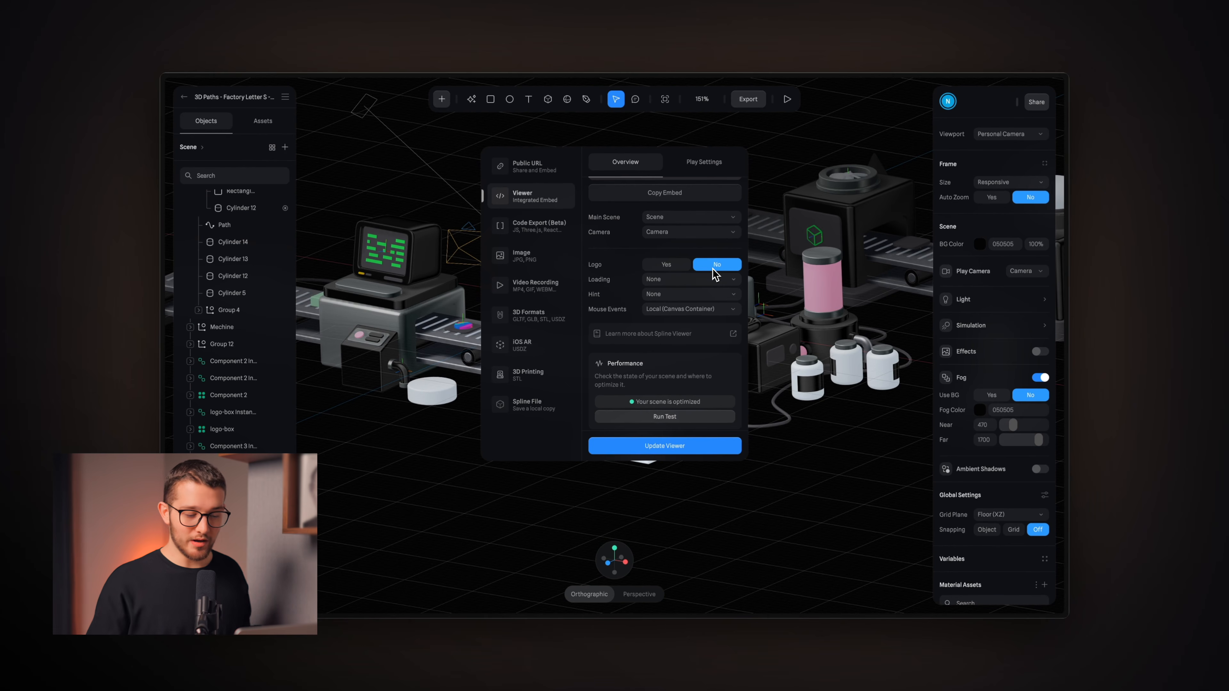
- Open Spline's website in a new browser tab and check the Super plan's monthly price on the pricing page
key("ctrl+Tab")
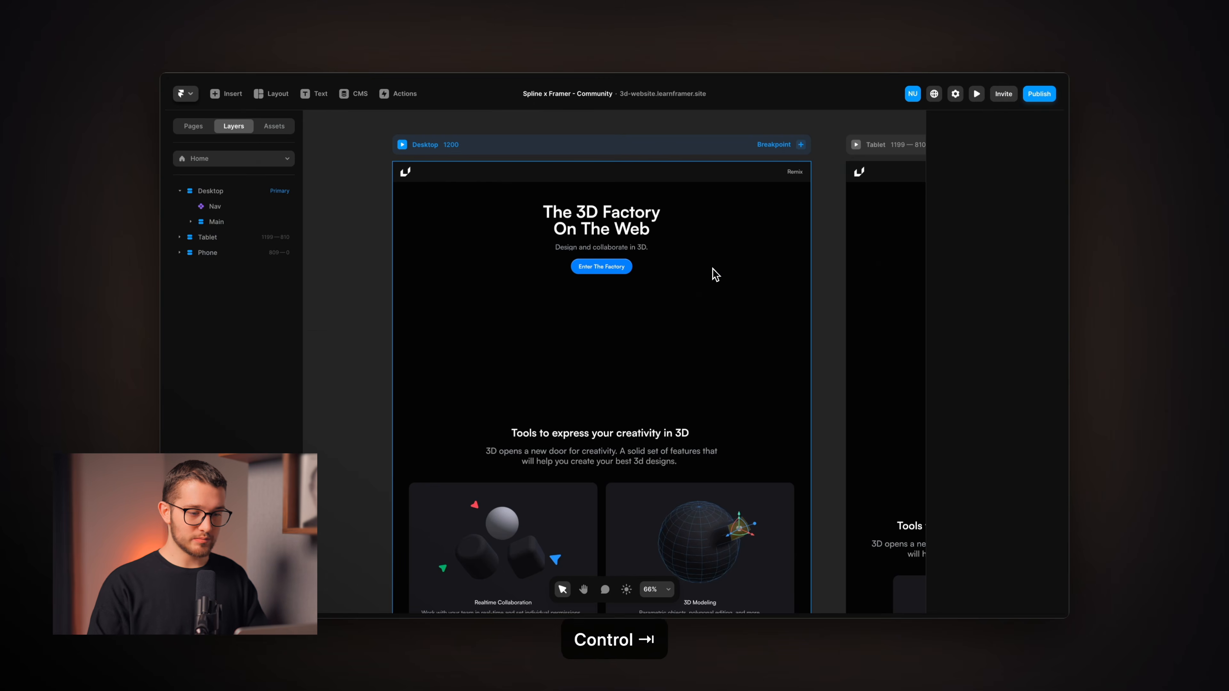
key("ctrl+Tab")
key("super+t")
type("spline.des")
key("Return")
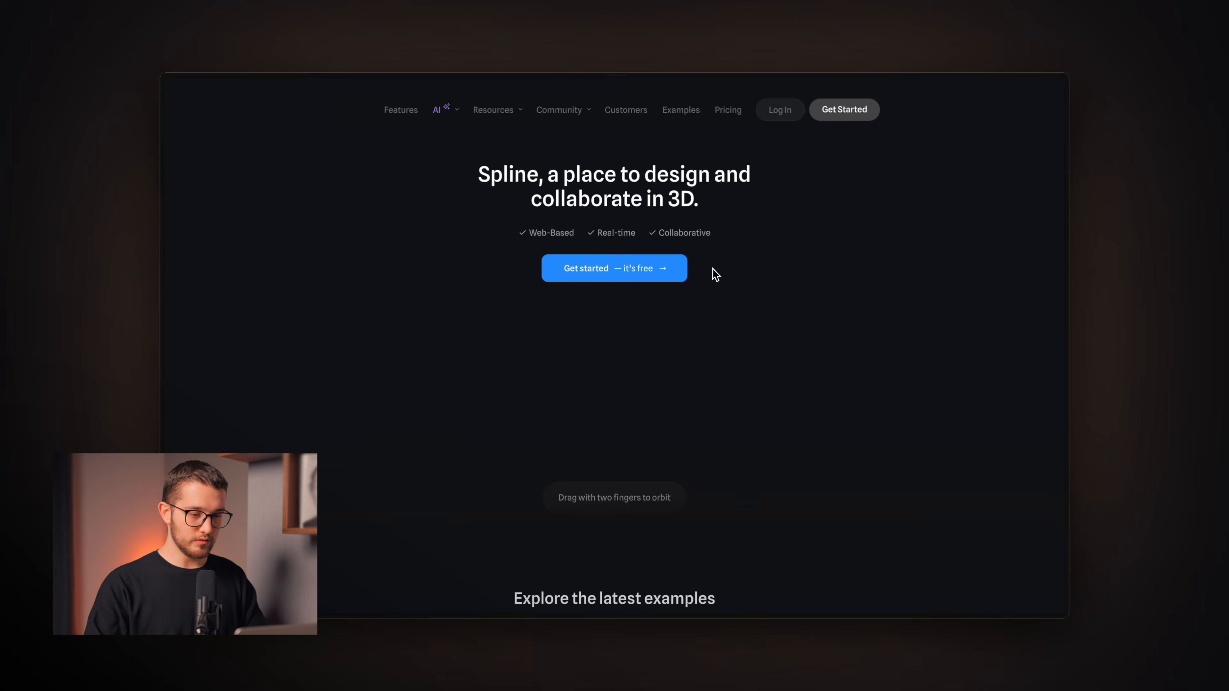
scroll(690, 401, "down", 3)
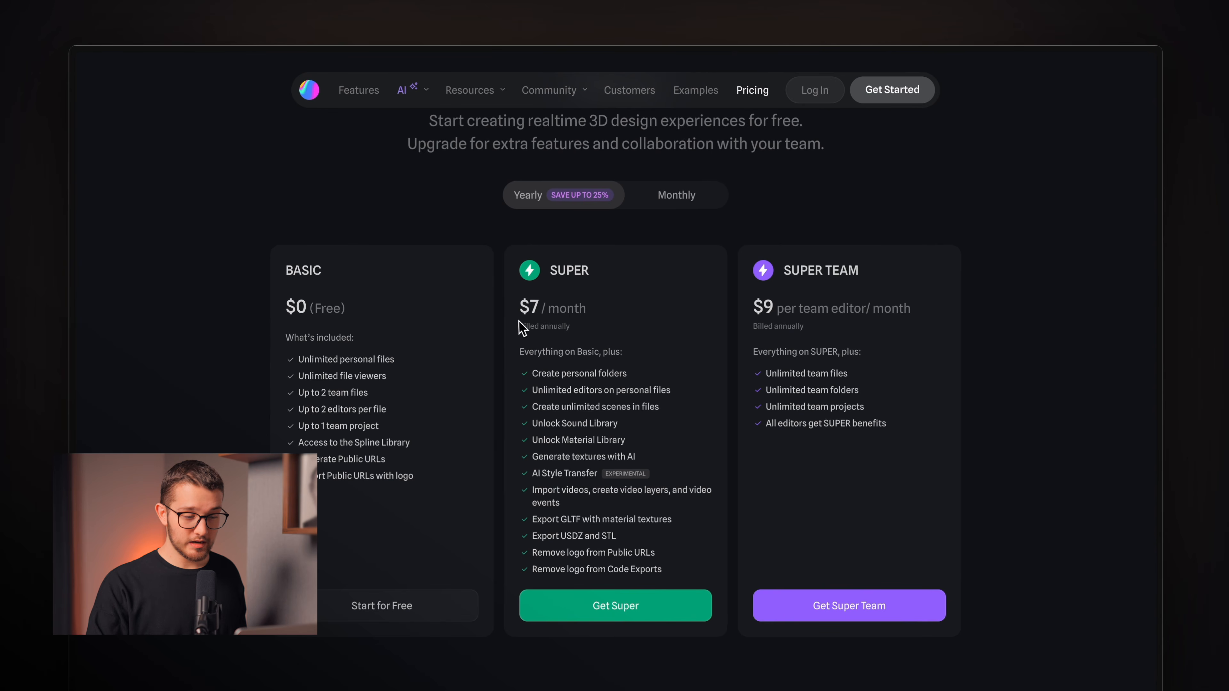
left_click_drag(519, 306, 541, 307)
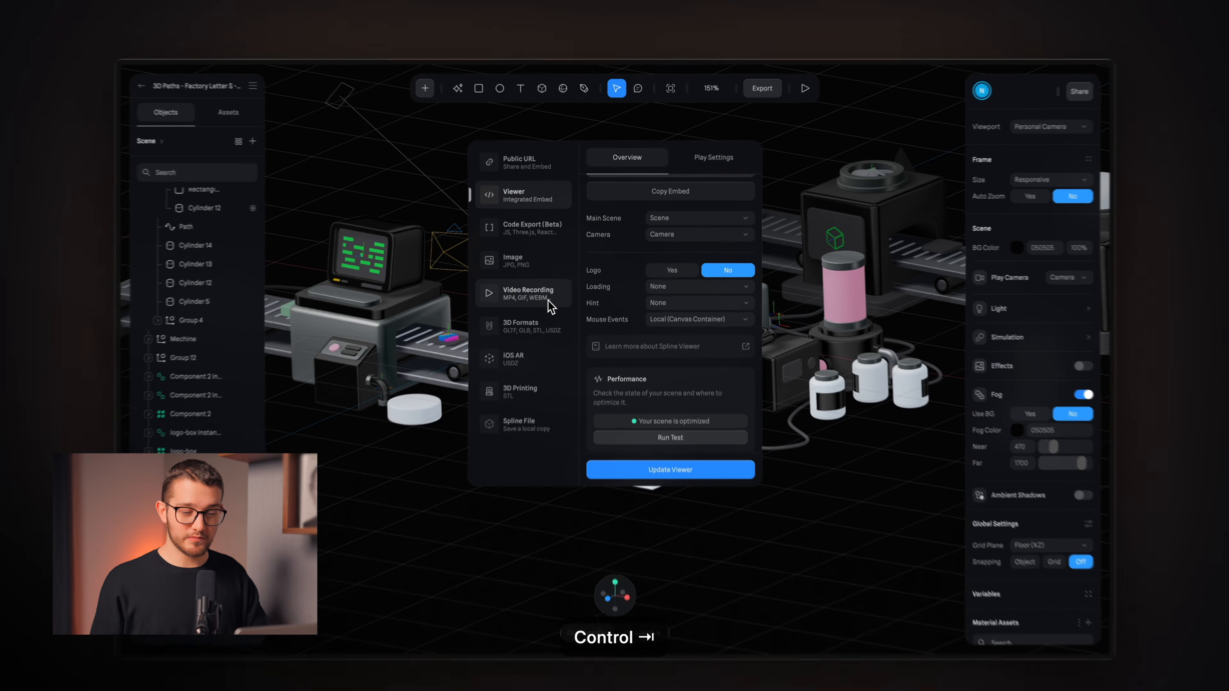
- Review the Loading, Hint and Mouse Events options in the Viewer export settings
left_click(692, 280)
left_click(683, 280)
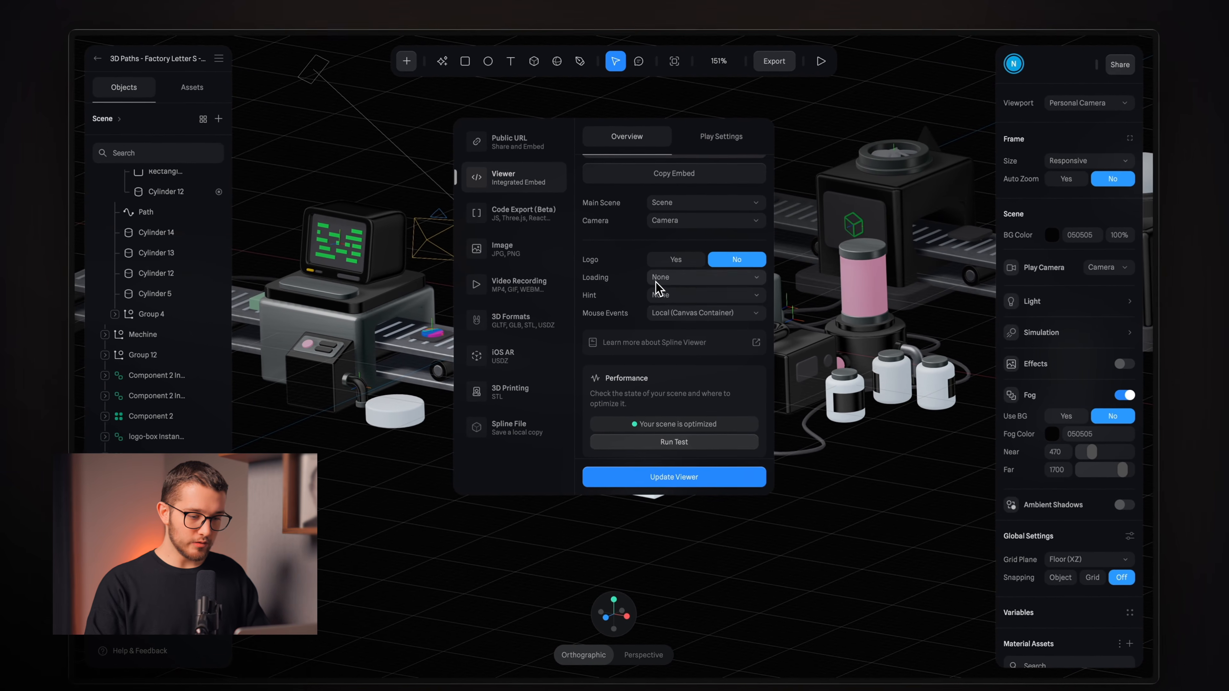
left_click(691, 296)
left_click(702, 309)
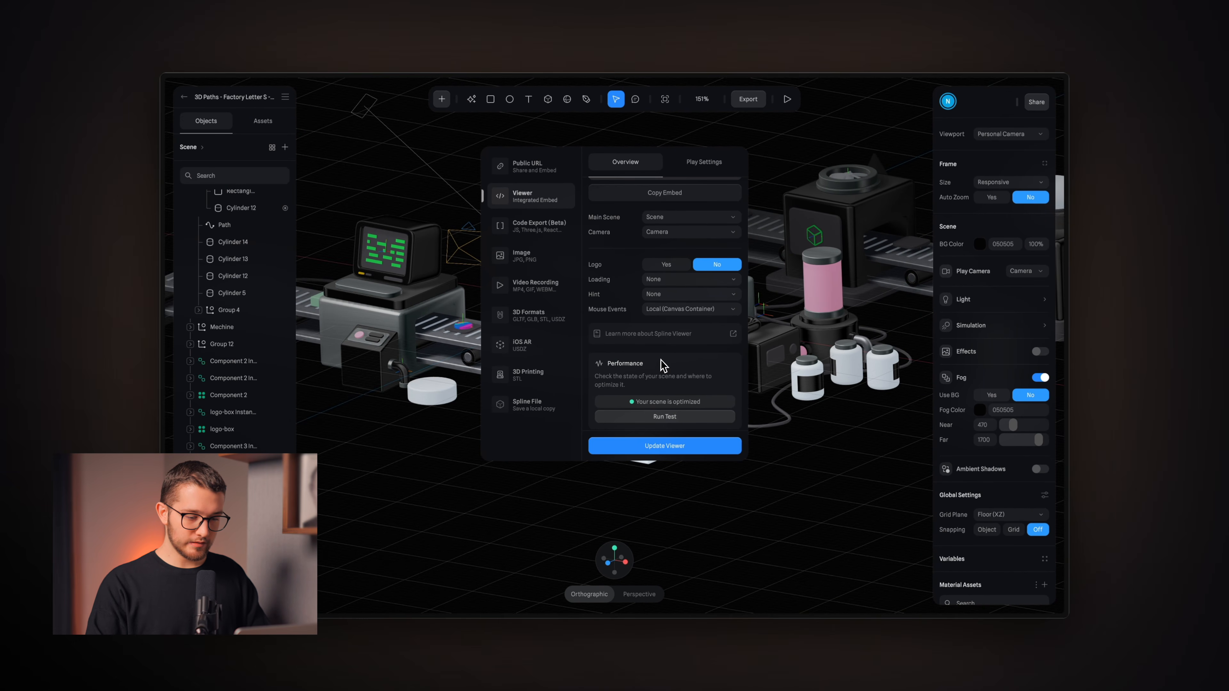
- Run the scene's performance test and read through its scores and metrics
left_click(663, 417)
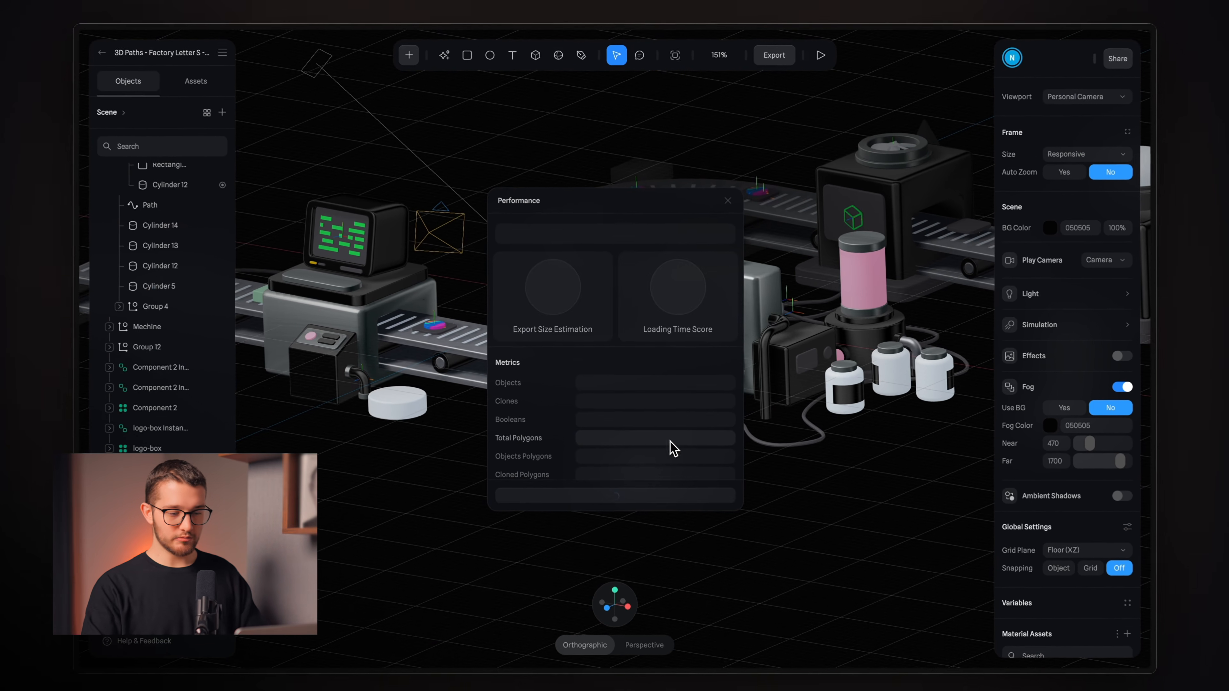
mouse_move(695, 297)
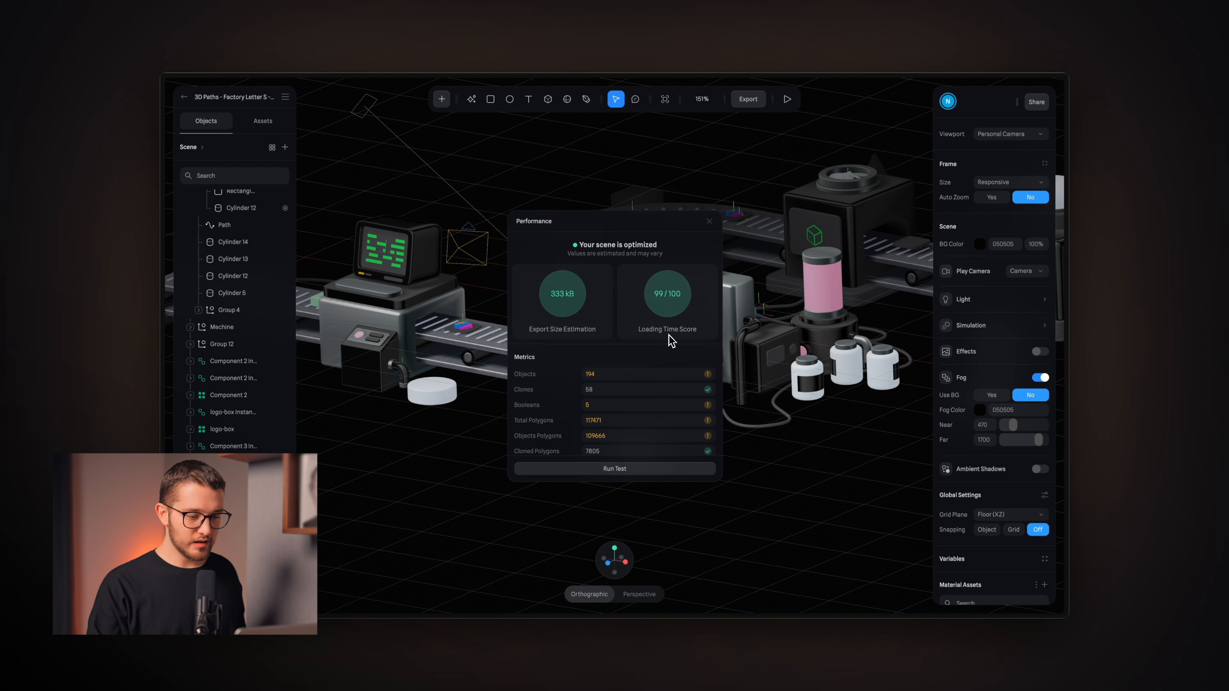
scroll(670, 341, "down", 3)
scroll(602, 345, "down", 5)
- Examine the performance report's suggestions for reducing the number of polygons and objects
left_click(574, 313)
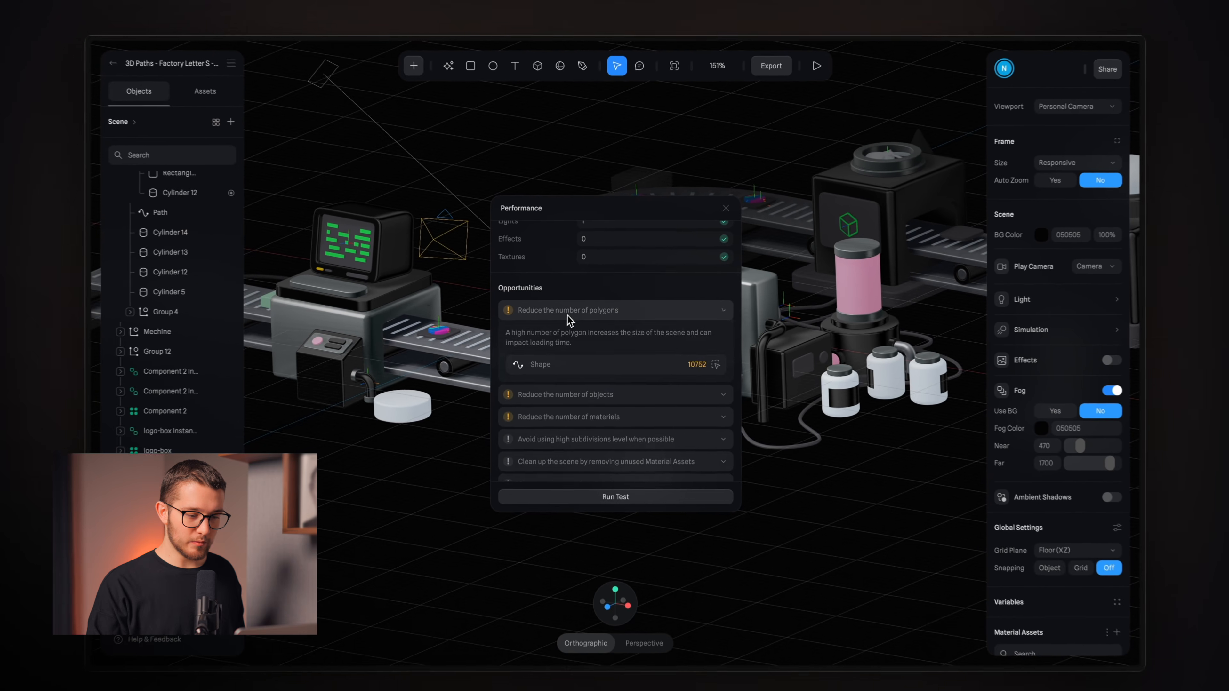
left_click(580, 314)
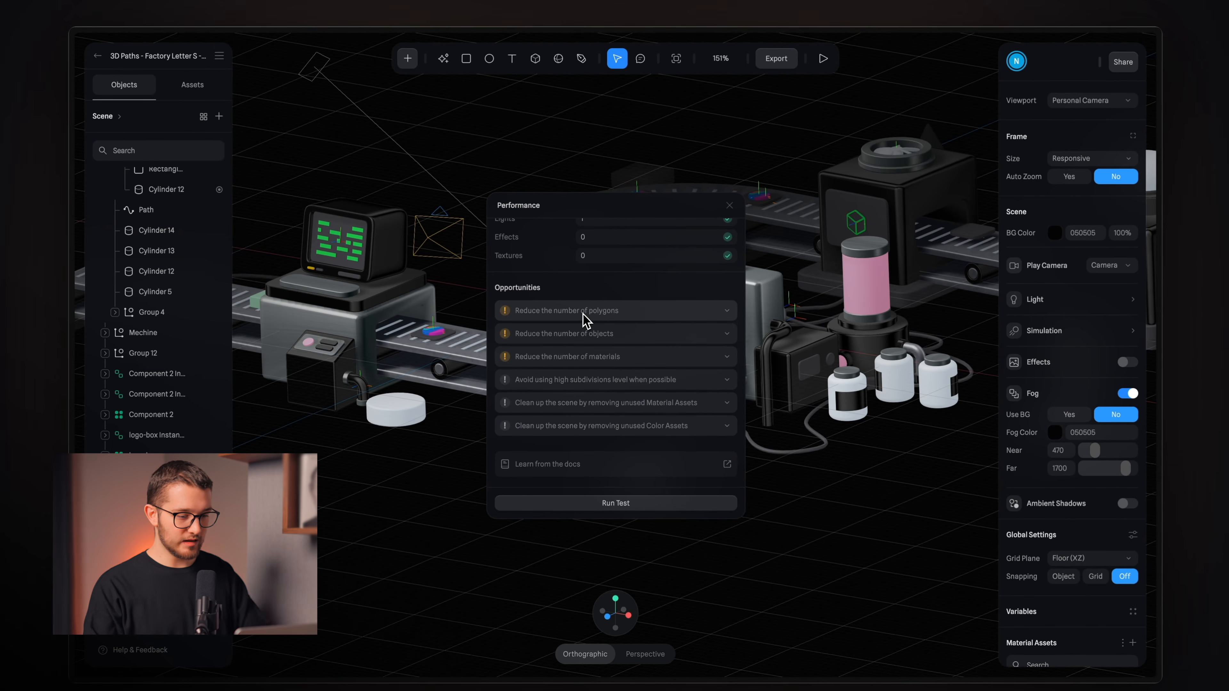
left_click(583, 314)
left_click(585, 317)
left_click(587, 337)
left_click(587, 337)
scroll(589, 360, "up", 5)
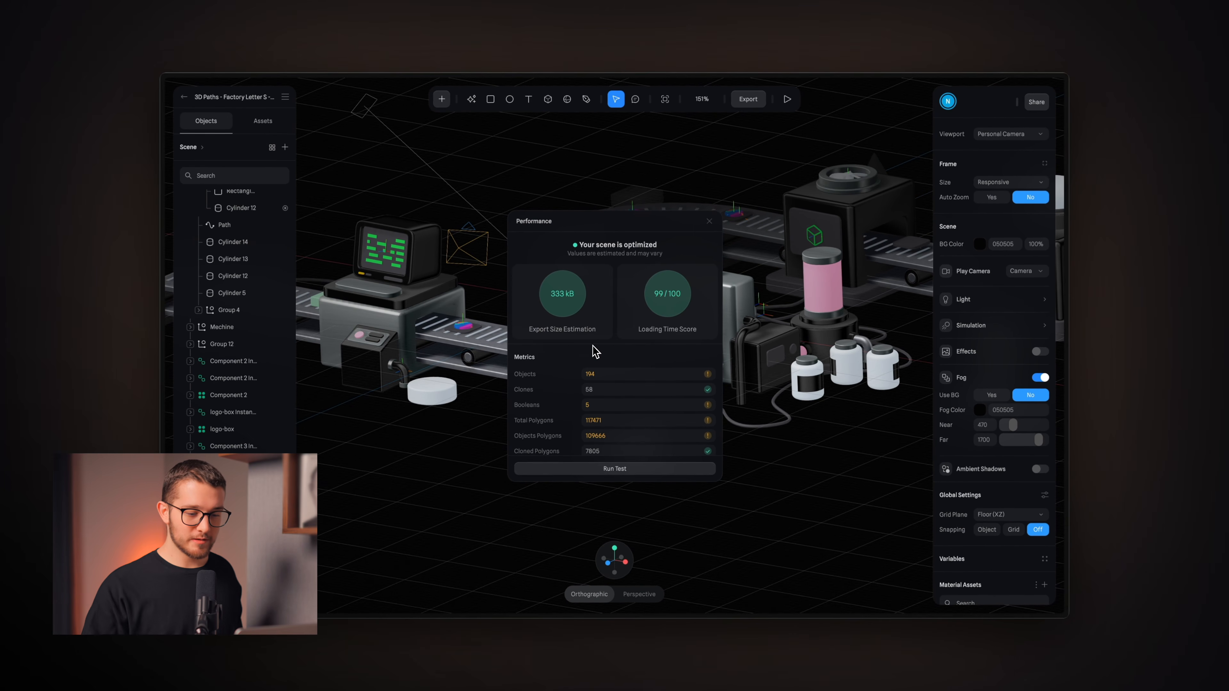
scroll(593, 344, "down", 5)
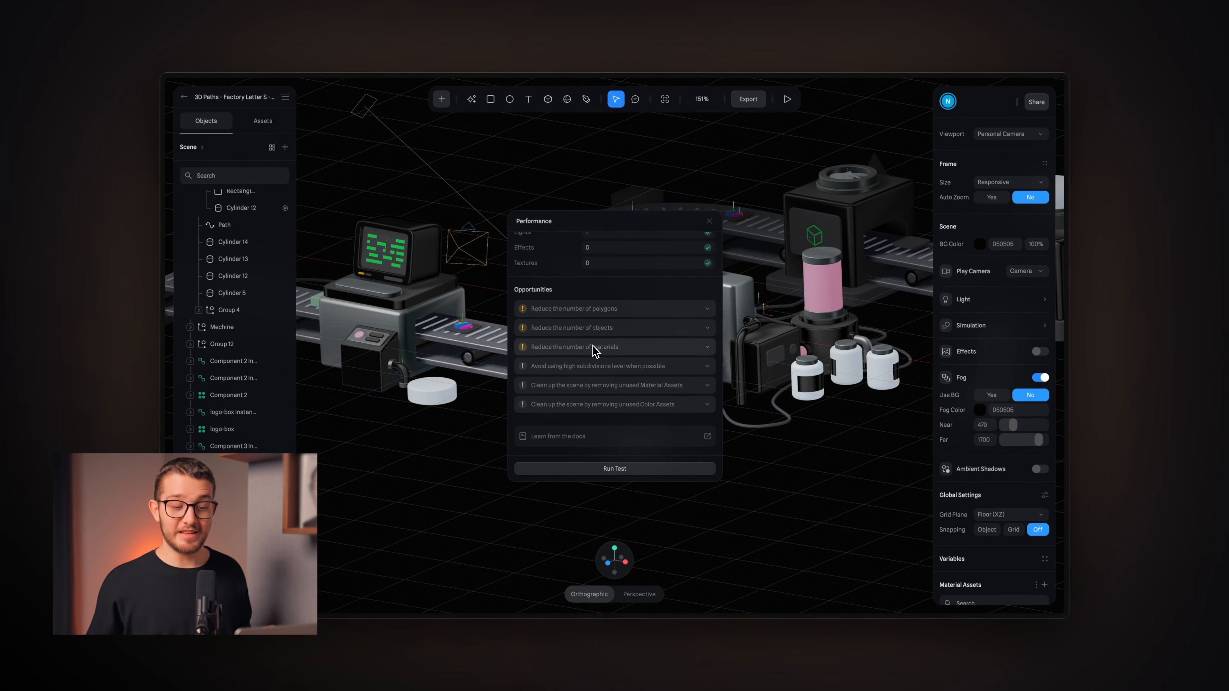
left_click(592, 347)
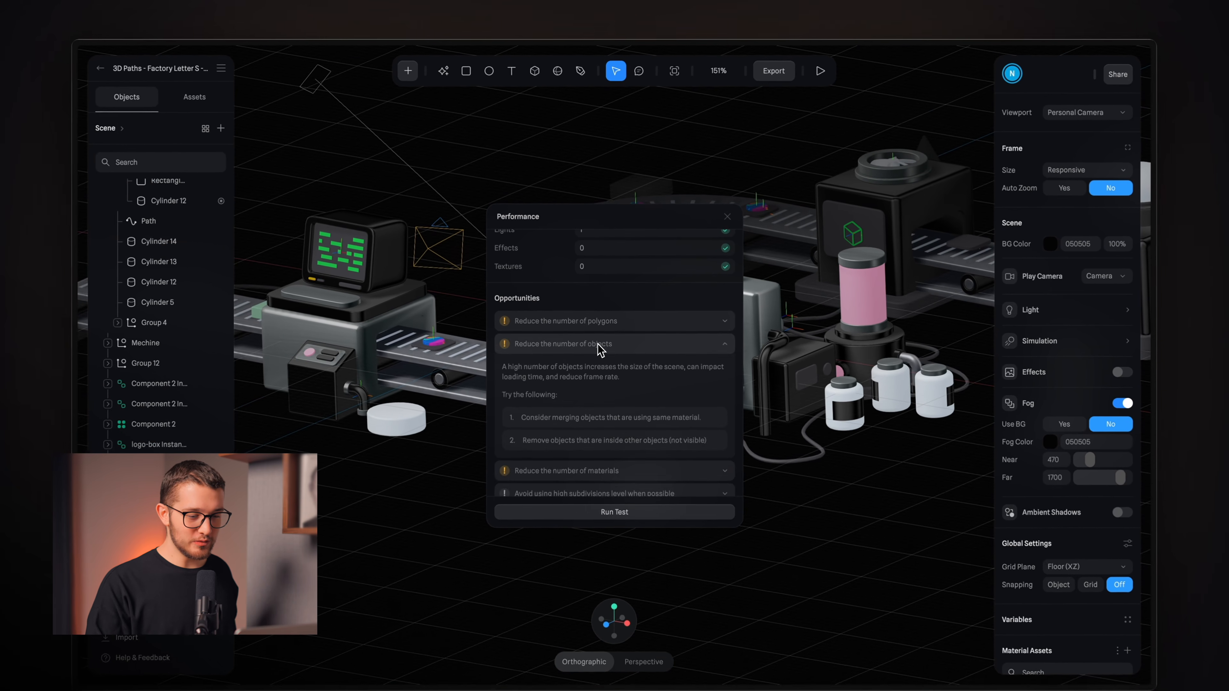
left_click(597, 367)
left_click(608, 348)
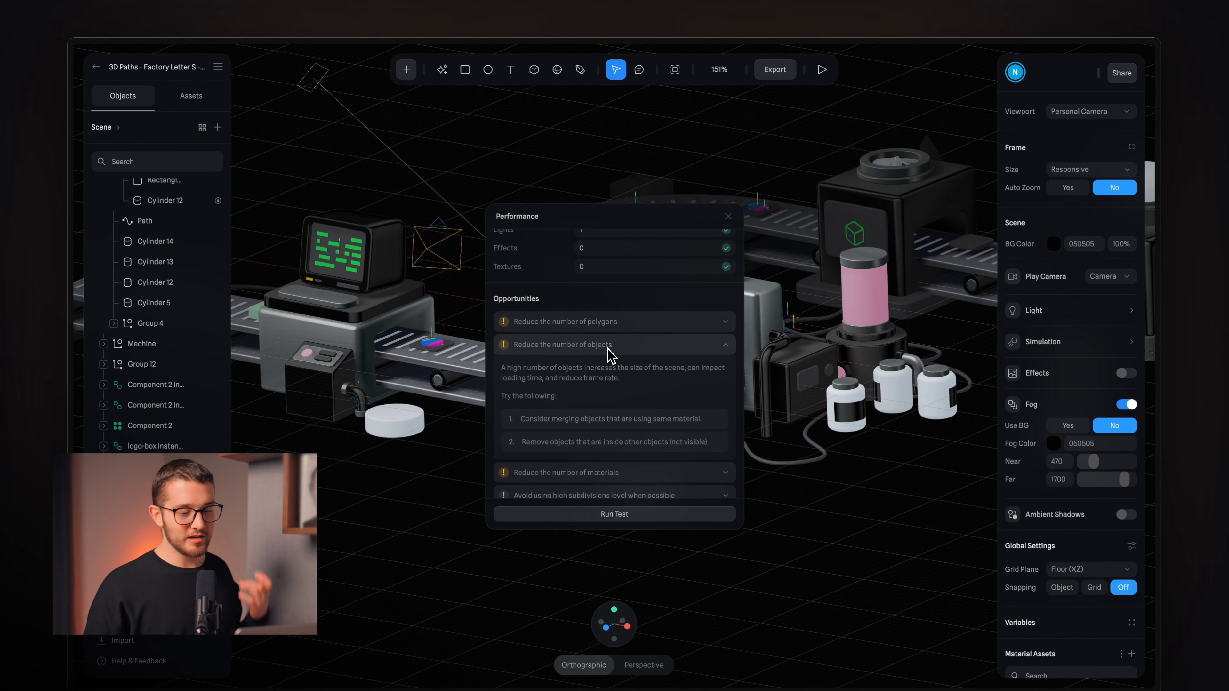
left_click(609, 350)
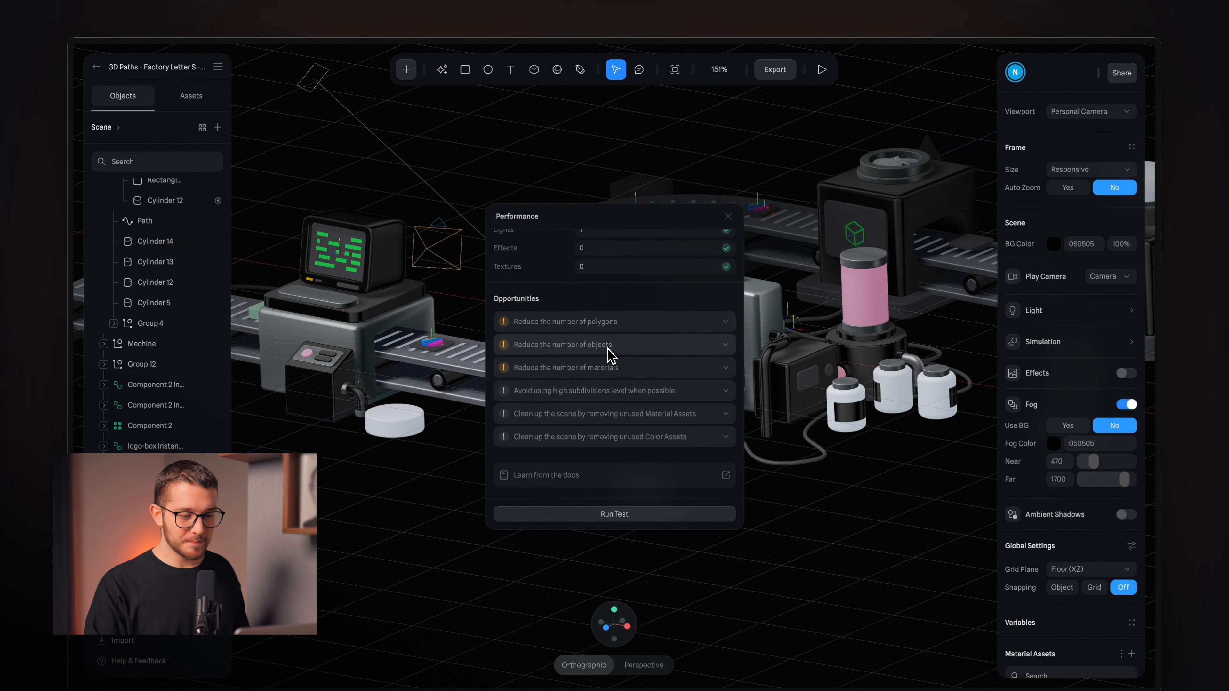
scroll(609, 357, "up", 7)
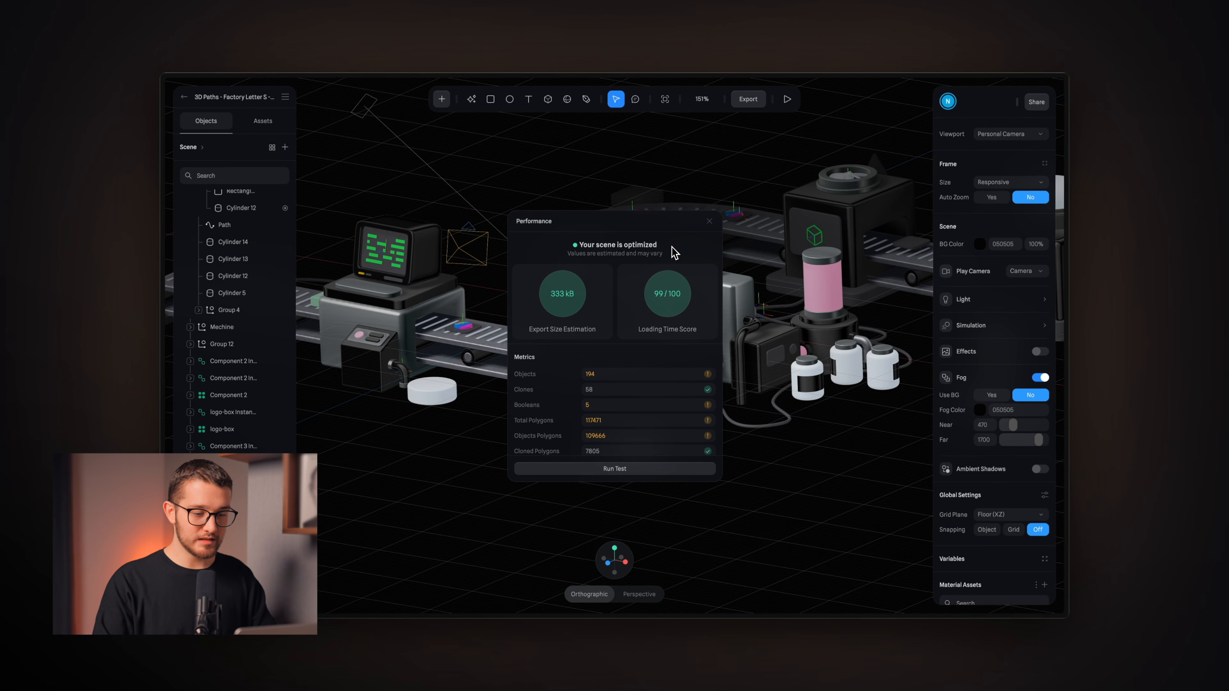
- Close the performance report and review the Viewer export's play settings, including orbit, pan, zoom and touch options
left_click(709, 223)
left_click(747, 99)
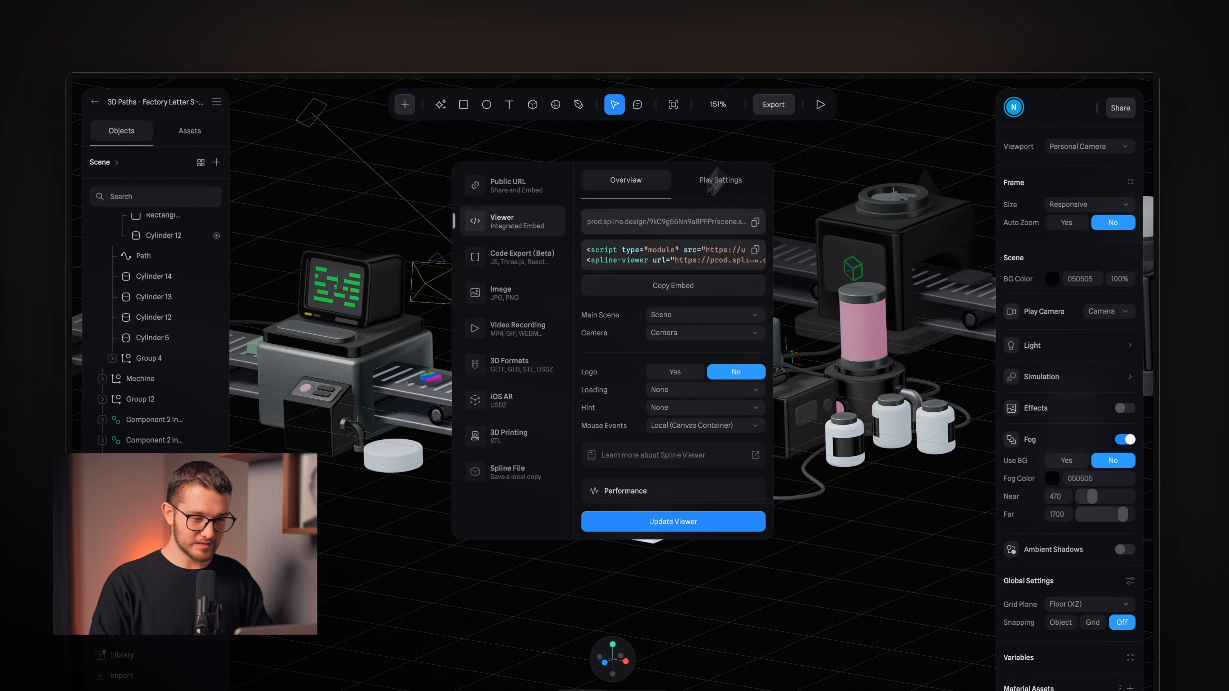
left_click(717, 182)
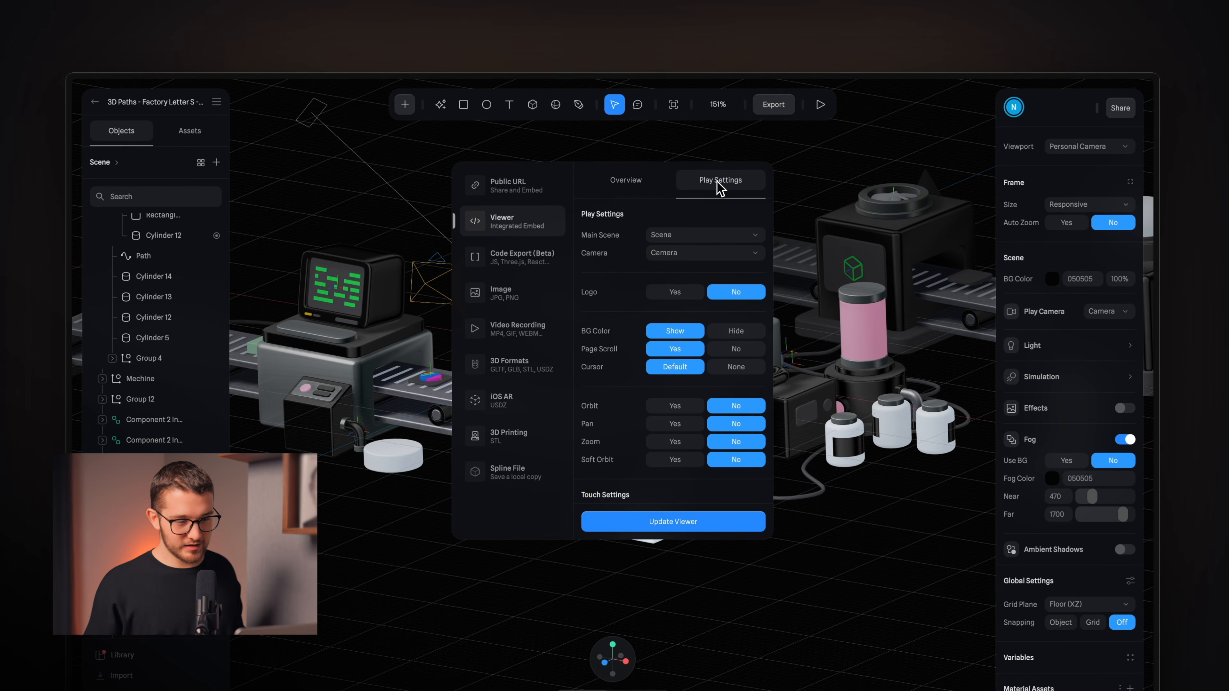
scroll(691, 339, "down", 3)
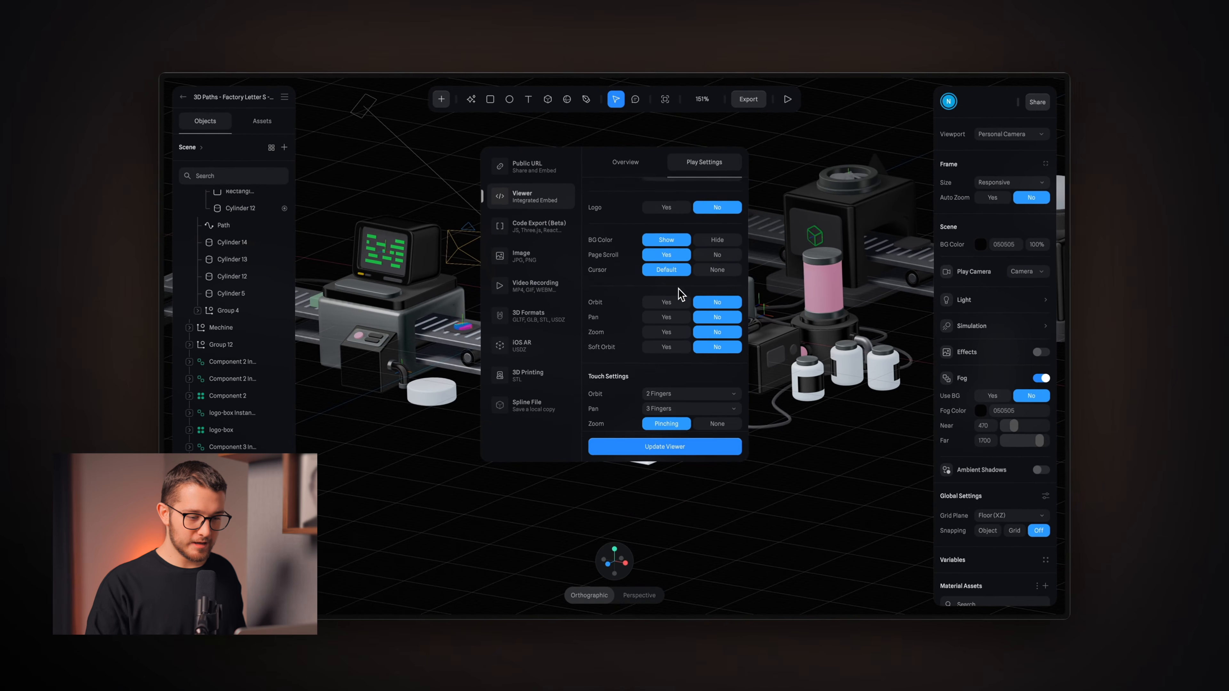
scroll(698, 323, "down", 1)
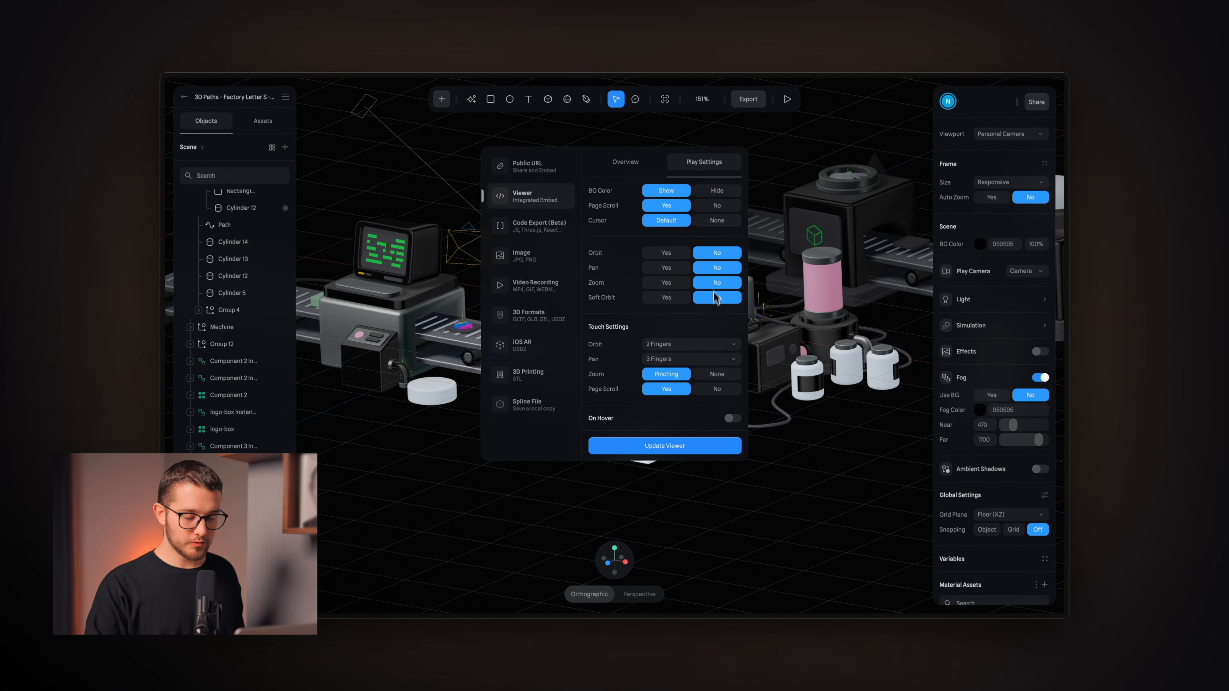
scroll(716, 313, "down", 1)
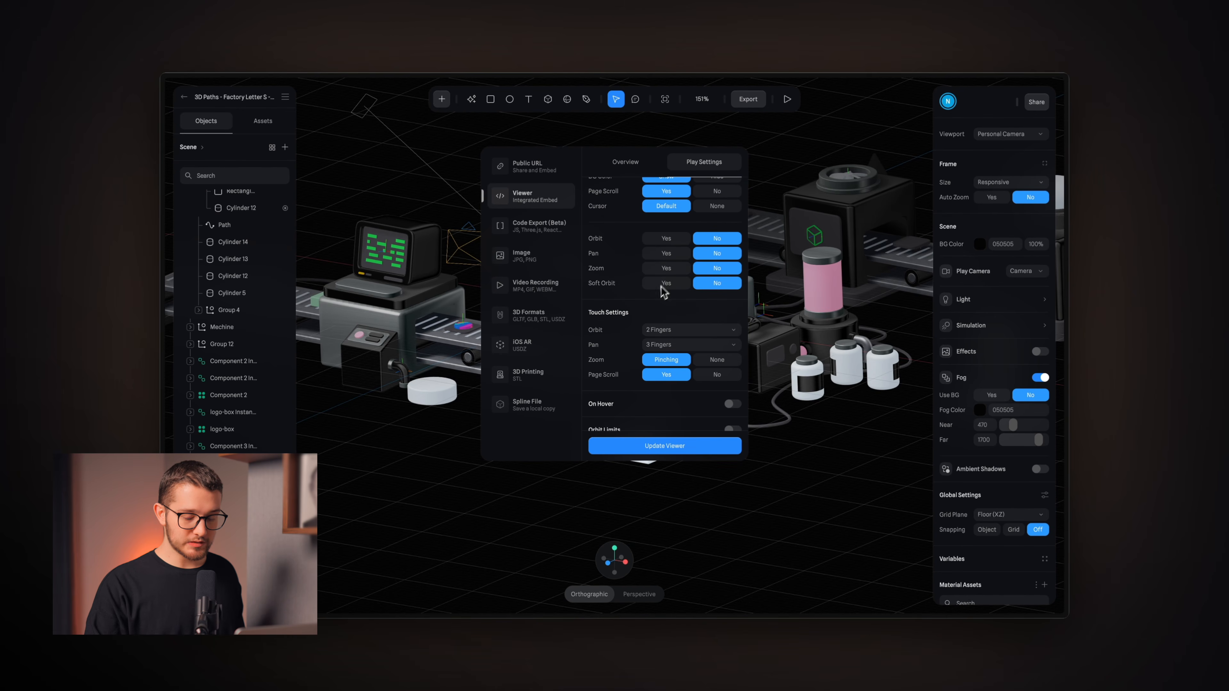
scroll(690, 281, "down", 2)
scroll(679, 334, "down", 2)
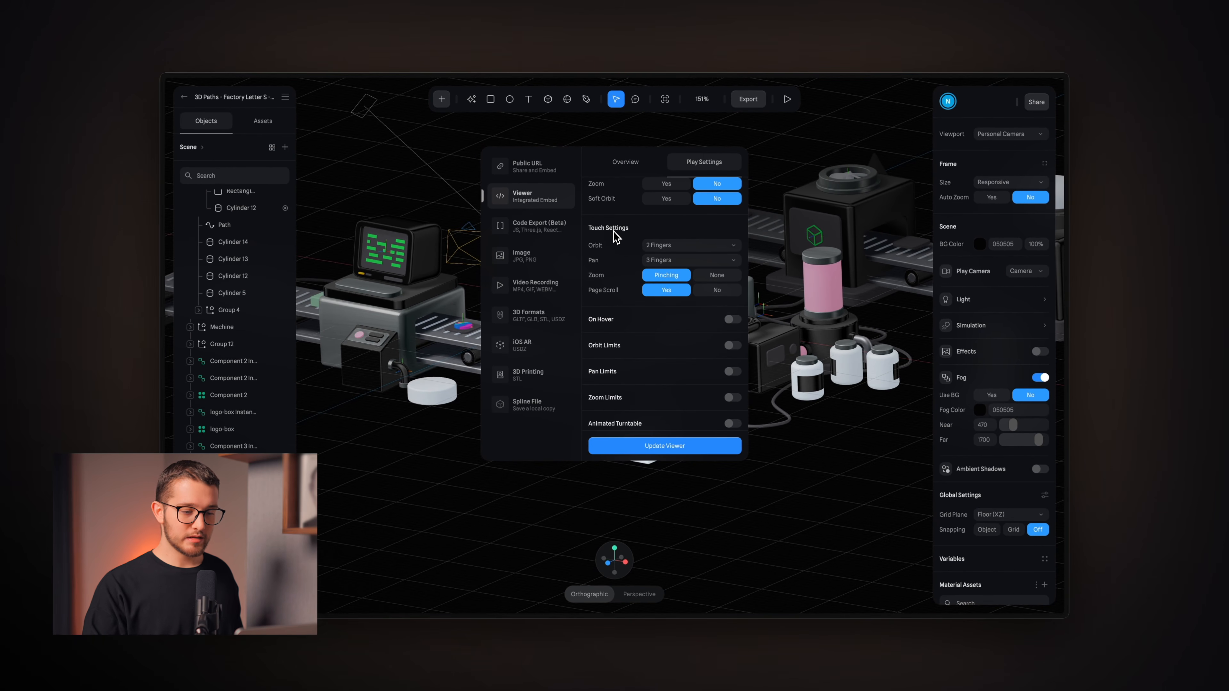
- Set Zoom to None and Pan to Disabled in the viewer's touch settings
left_click(718, 276)
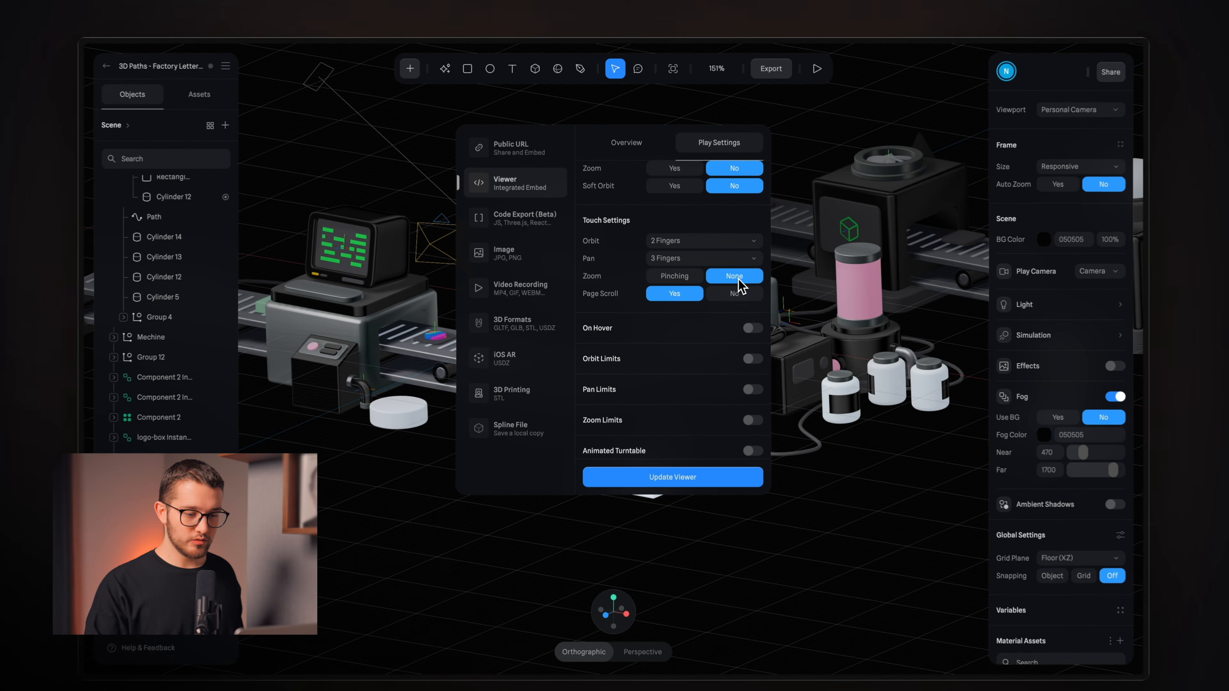
left_click(701, 258)
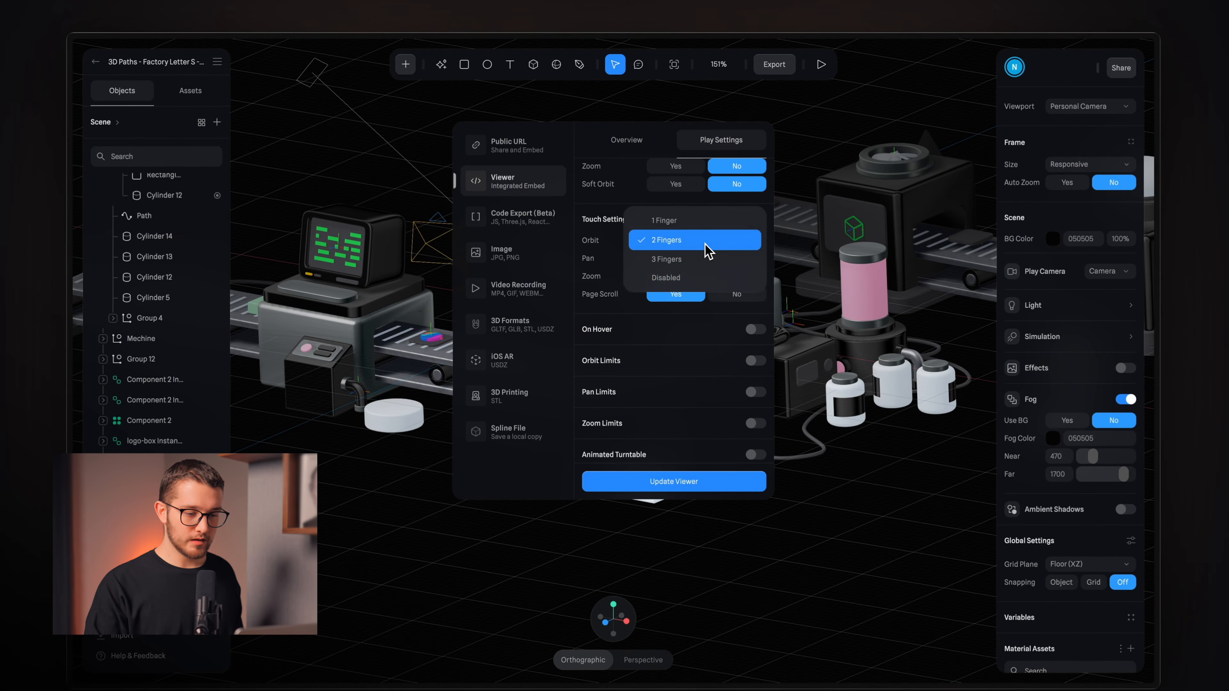
left_click(697, 258)
left_click(698, 258)
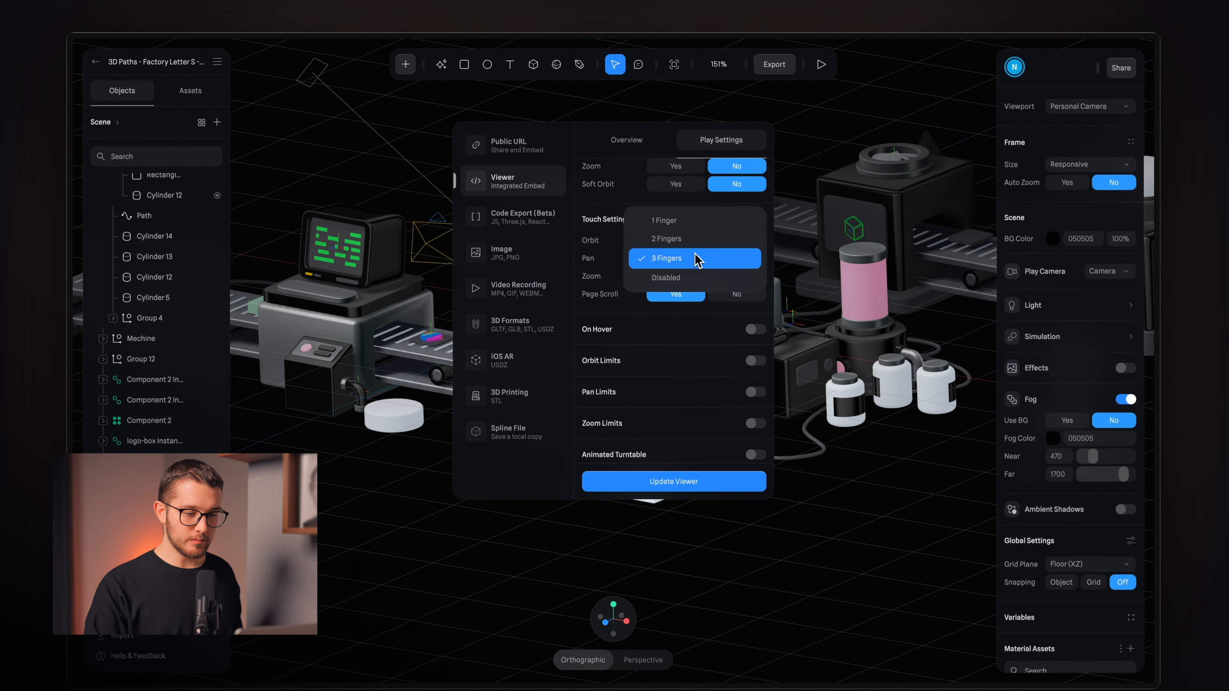
left_click(695, 278)
- Set the compression preset to Performance, update the viewer and return to the export overview
scroll(615, 364, "down", 5)
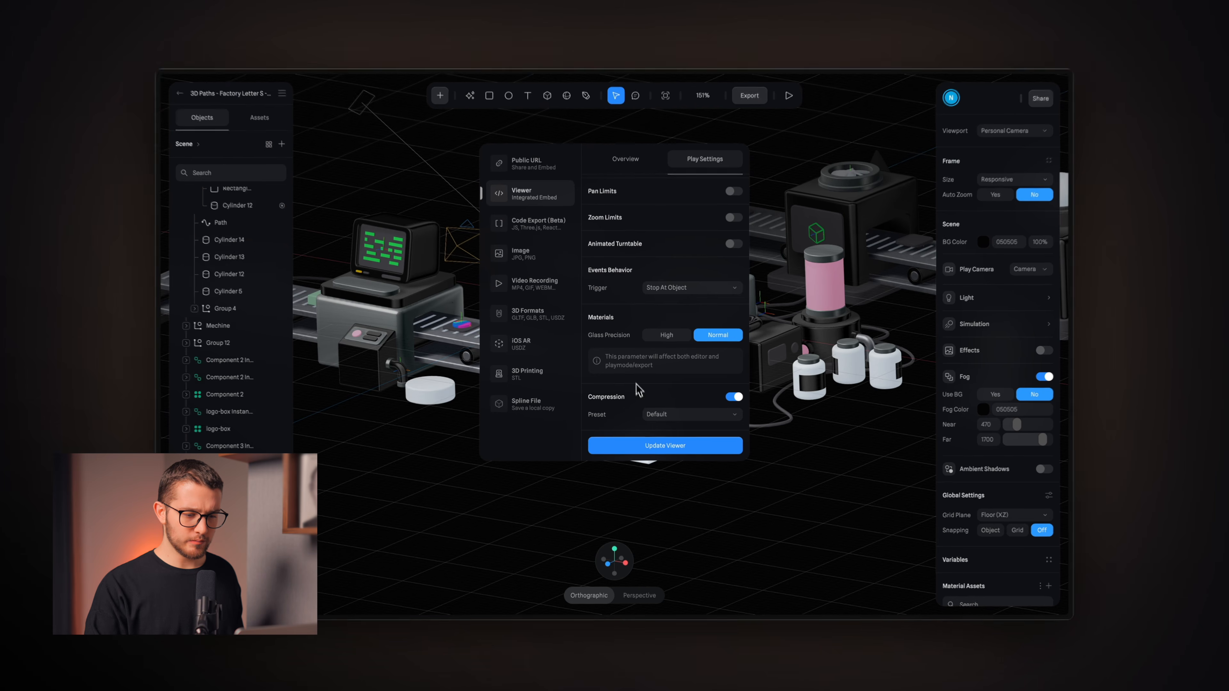
left_click(678, 415)
left_click(672, 403)
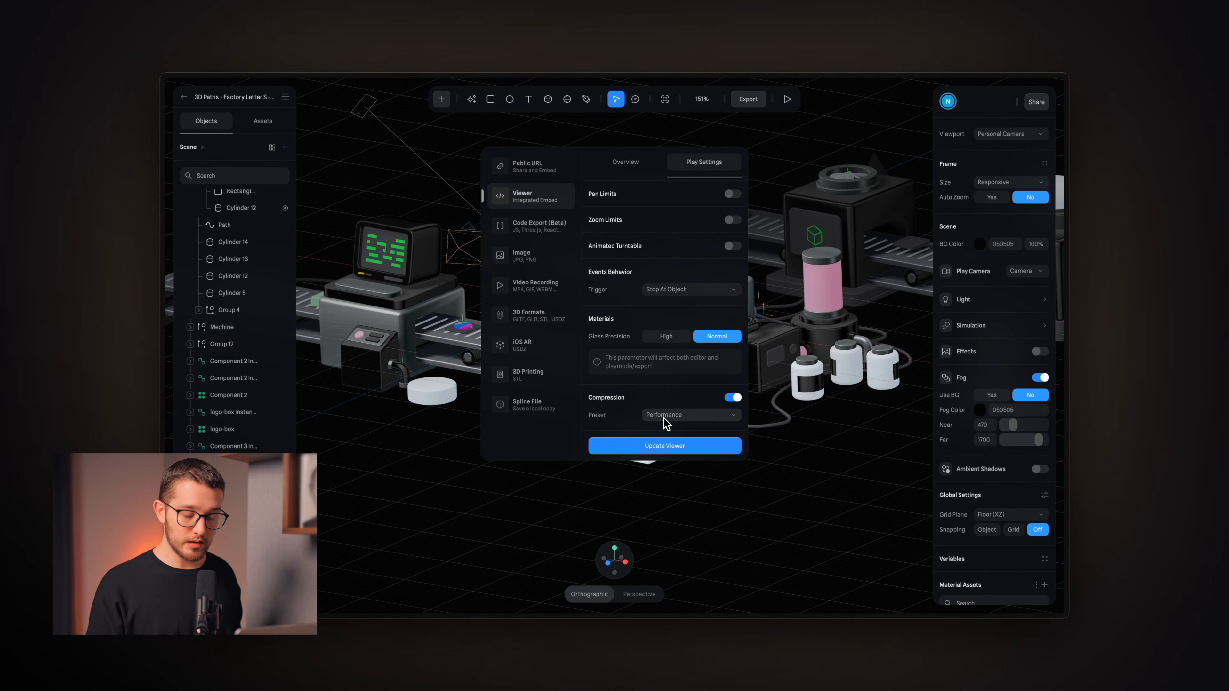
scroll(665, 422, "up", 5)
left_click(638, 449)
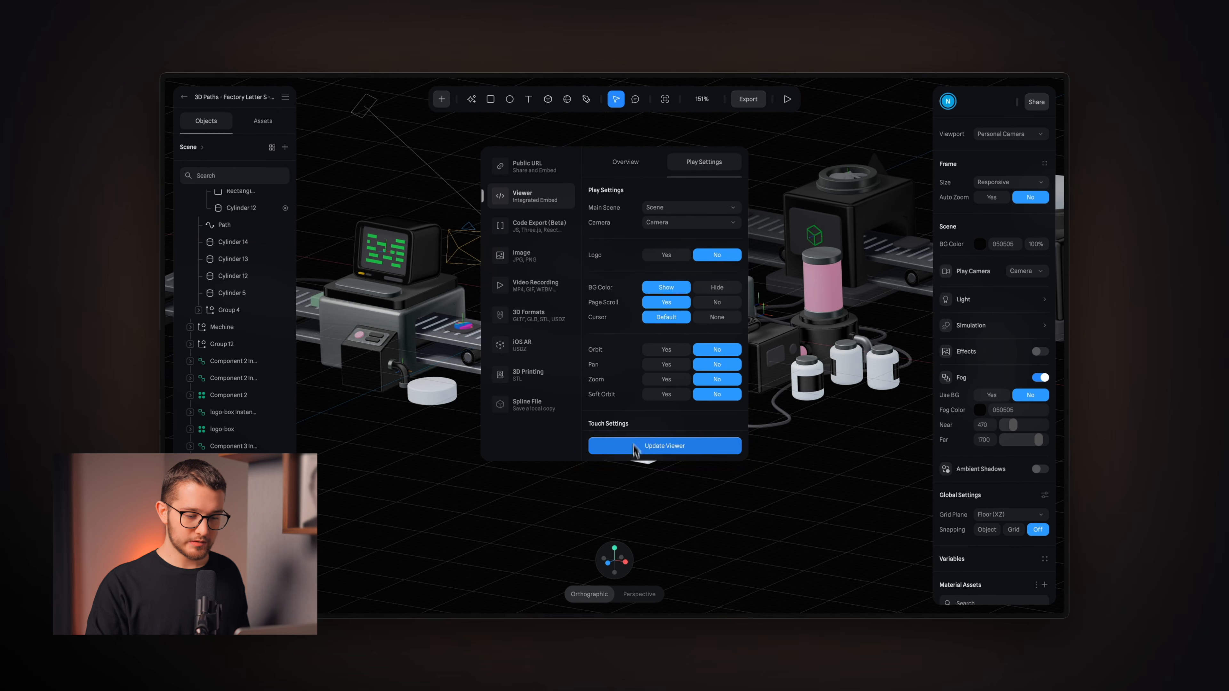
left_click(627, 141)
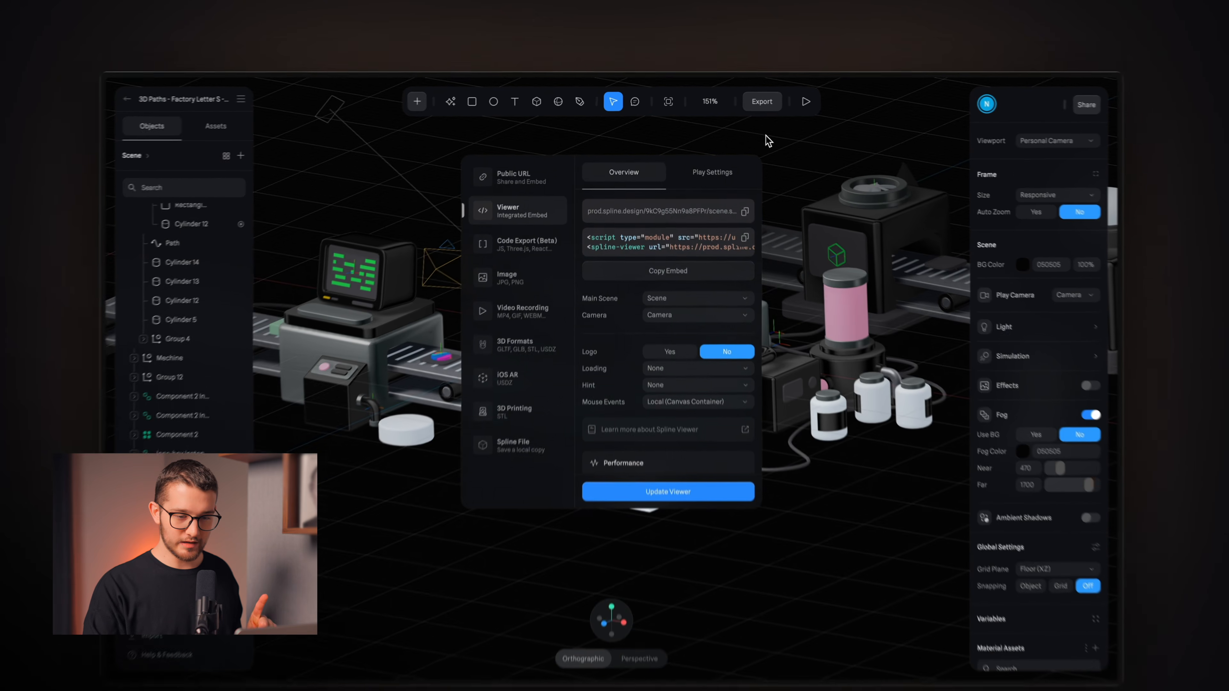
- Close the export settings and check the scene's frame size presets, keeping the size at Responsive
left_click(754, 136)
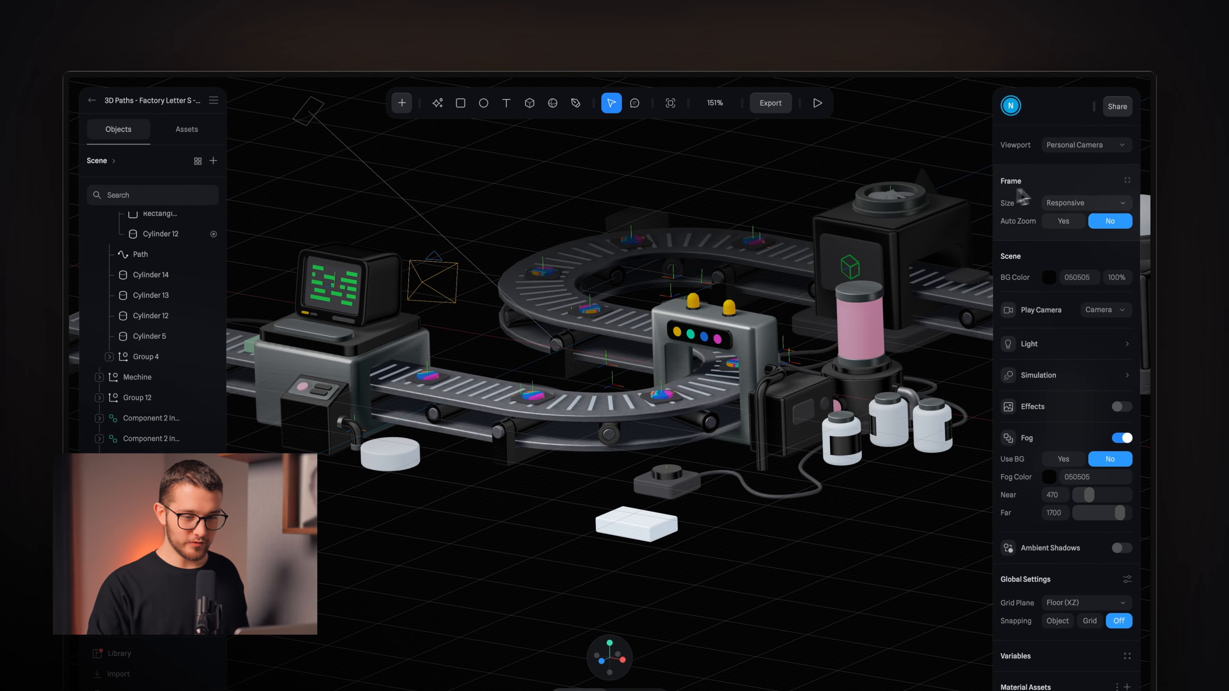
left_click(1060, 203)
left_click(1061, 205)
left_click(1061, 204)
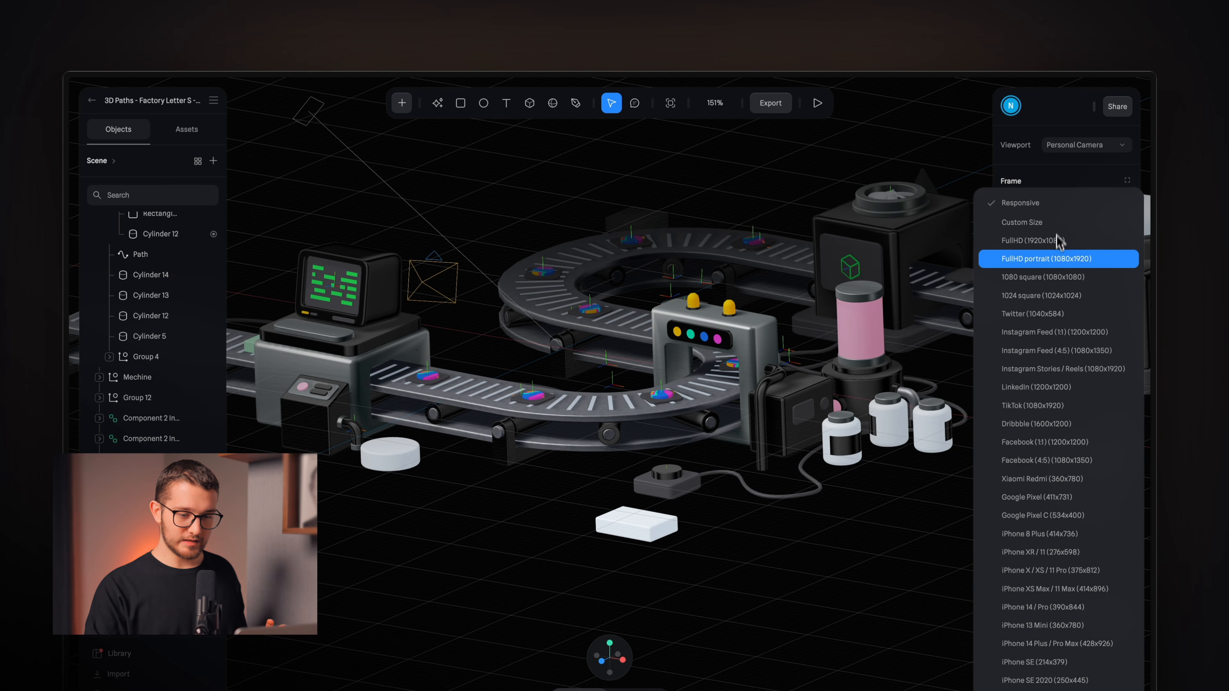
left_click(1052, 202)
left_click(1051, 202)
left_click(1048, 204)
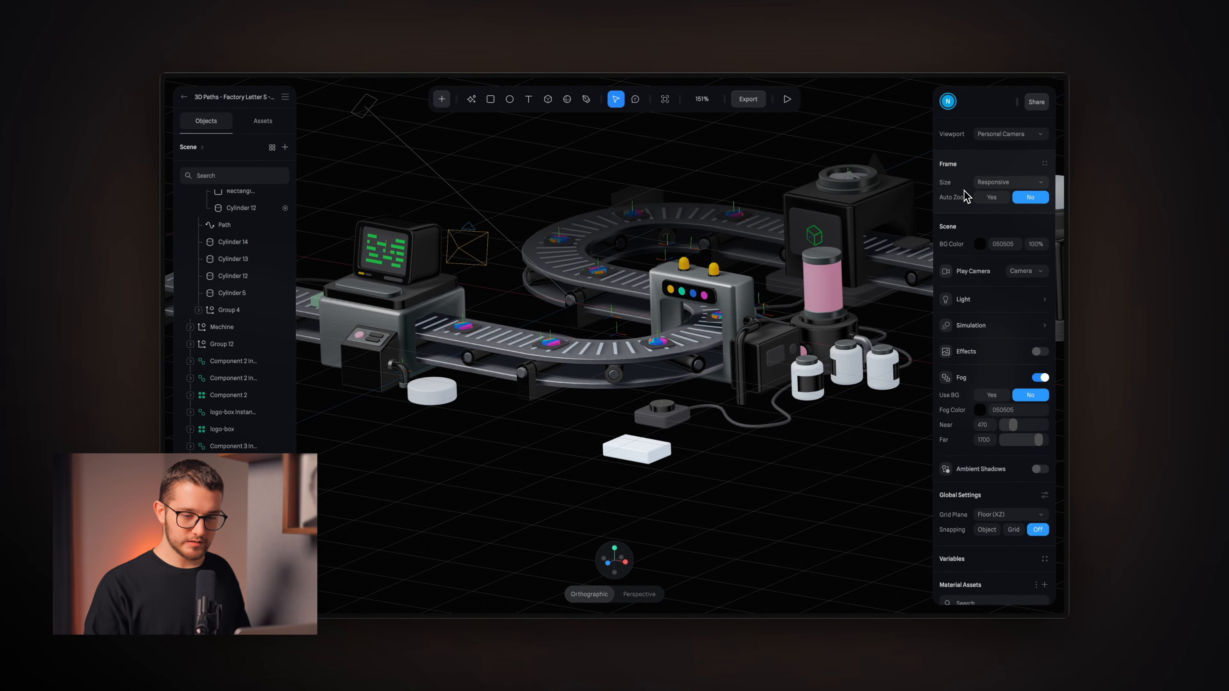
left_click(974, 182)
left_click(980, 183)
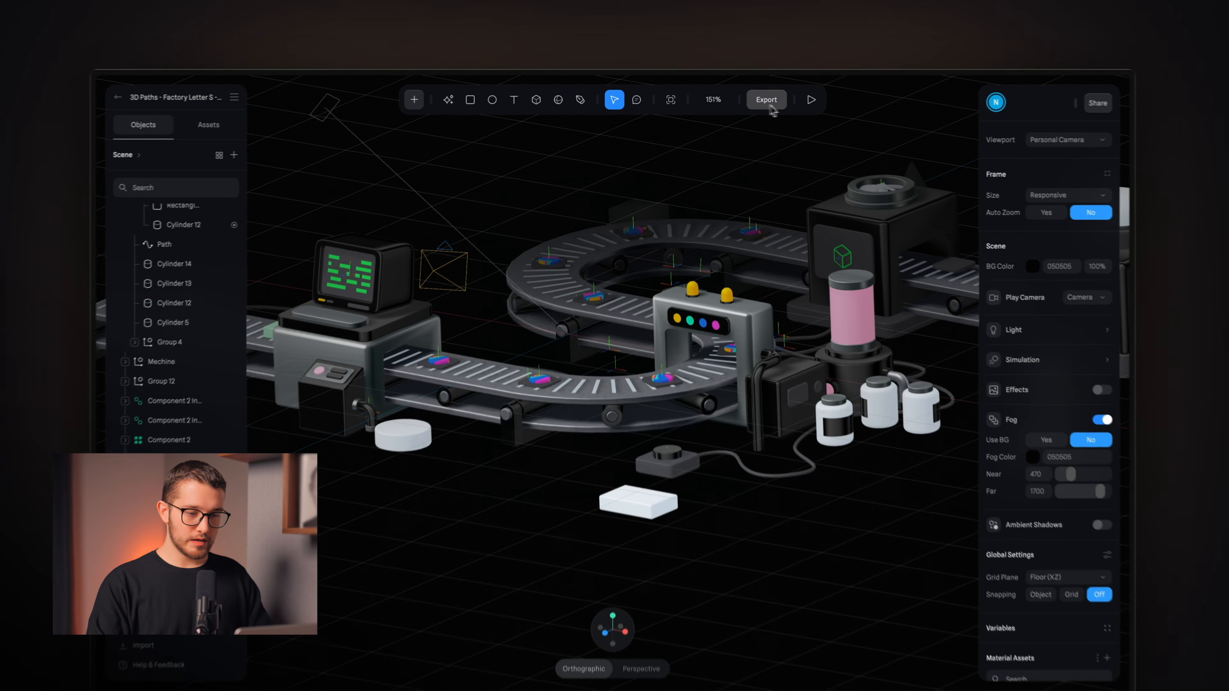
- Update the exported viewer, copy its embed code and switch to the Spline x Framer project in Framer
left_click(770, 106)
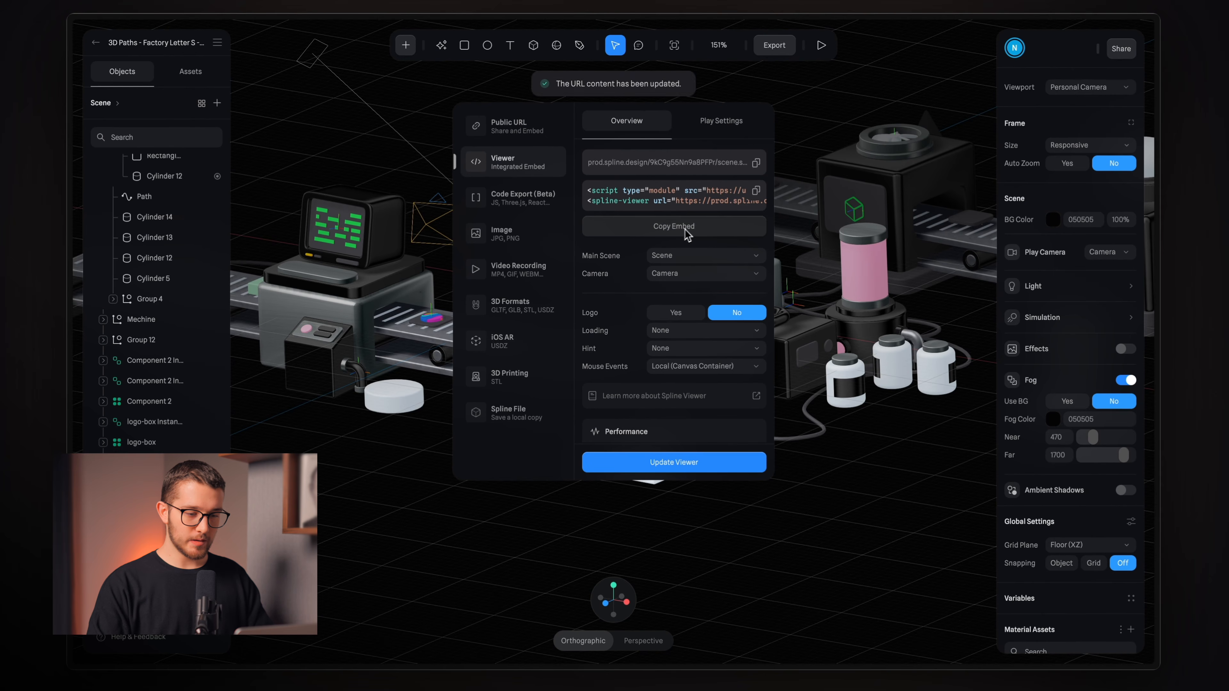
left_click(683, 232)
key("ctrl+Tab")
key("ctrl+Tab")
key("ctrl+Tab")
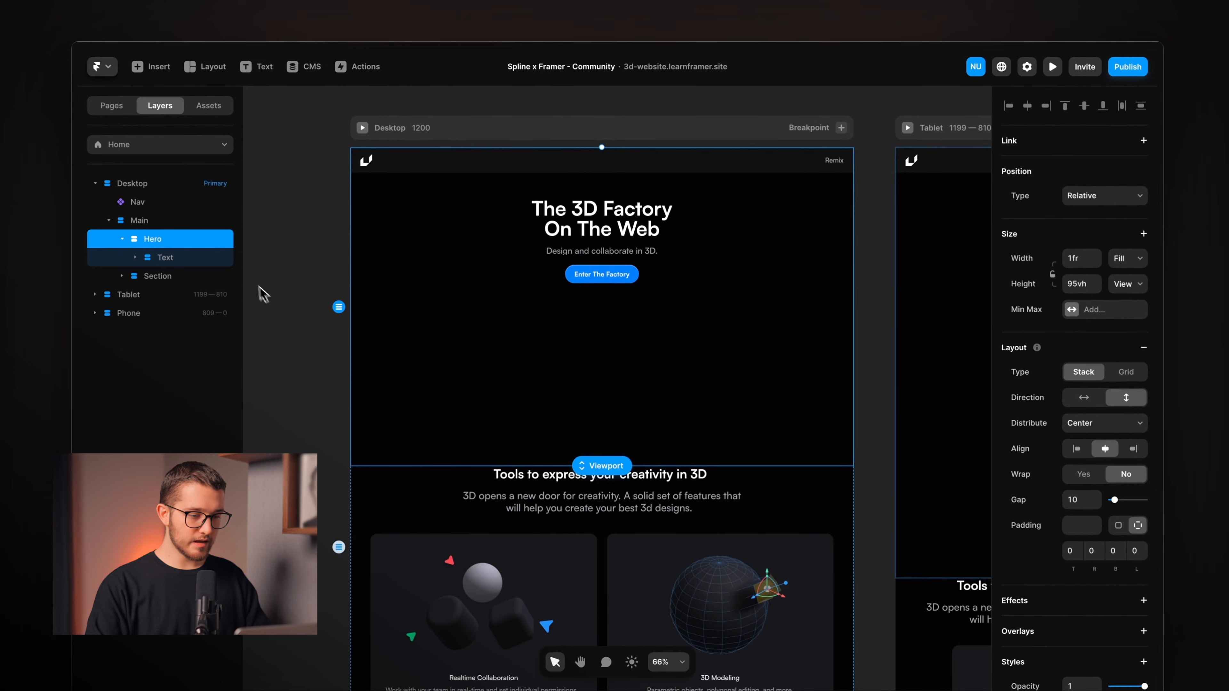
scroll(463, 272, "left", 1)
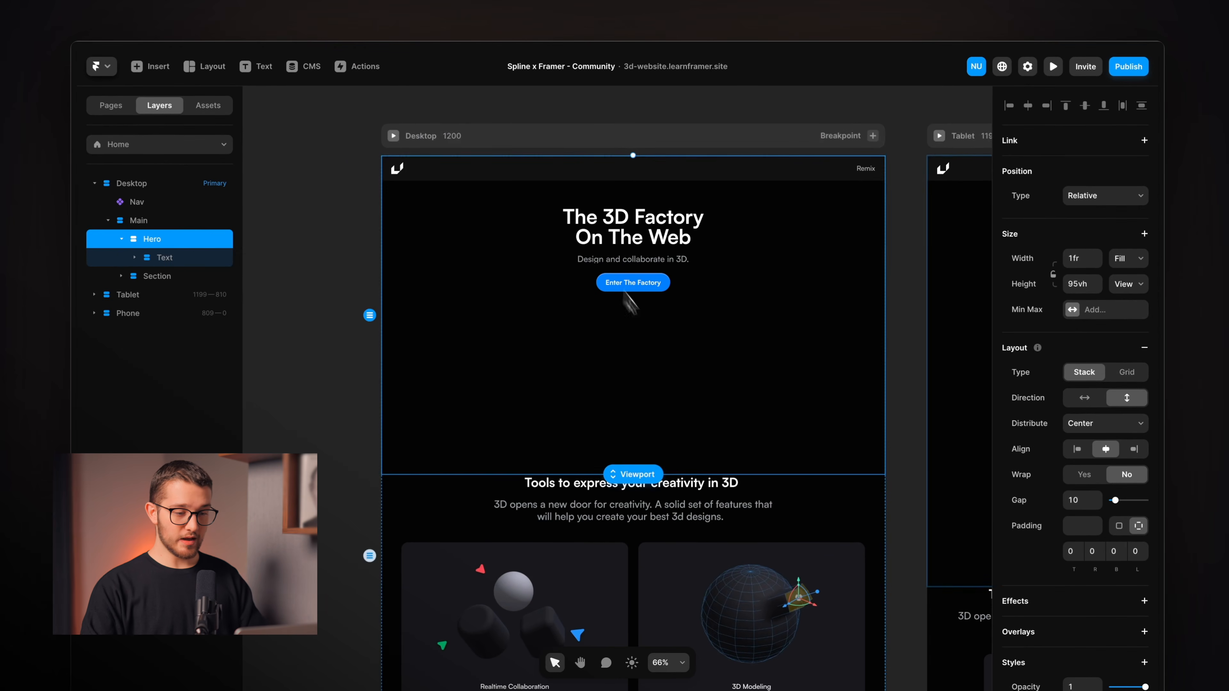
scroll(595, 351, "right", 1)
scroll(595, 351, "left", 1)
scroll(596, 335, "right", 1)
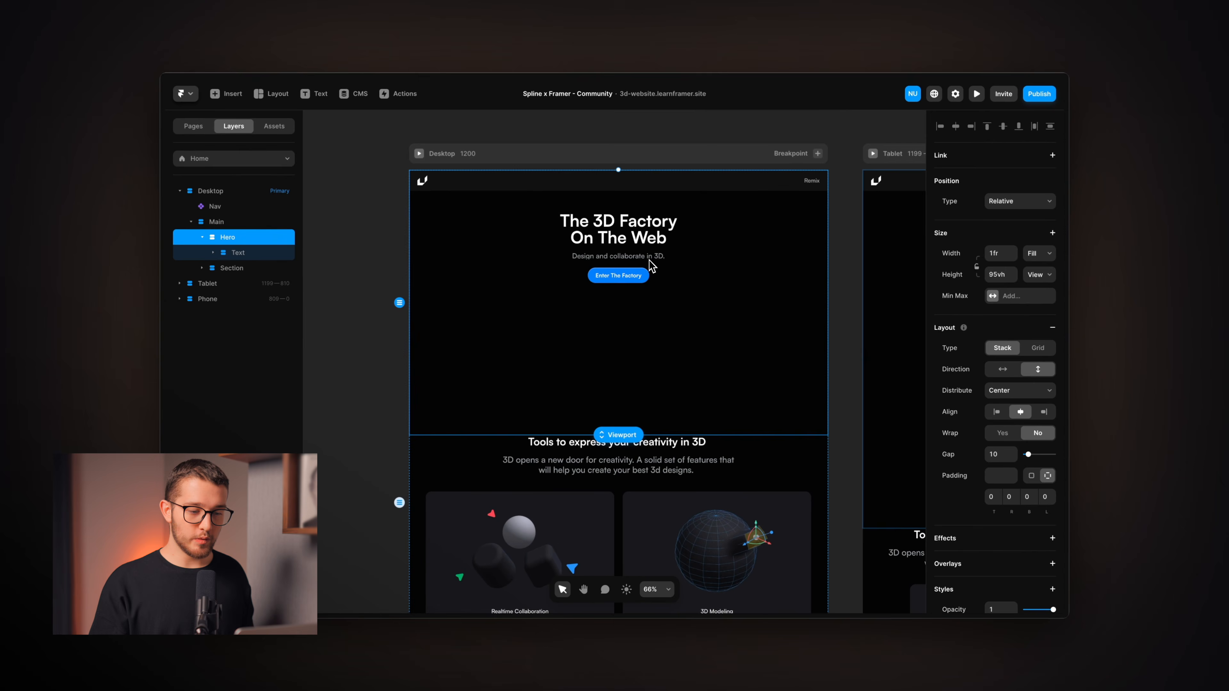
scroll(649, 261, "down", 1, "ctrl")
scroll(649, 260, "down", 1)
scroll(649, 261, "up", 1, "ctrl")
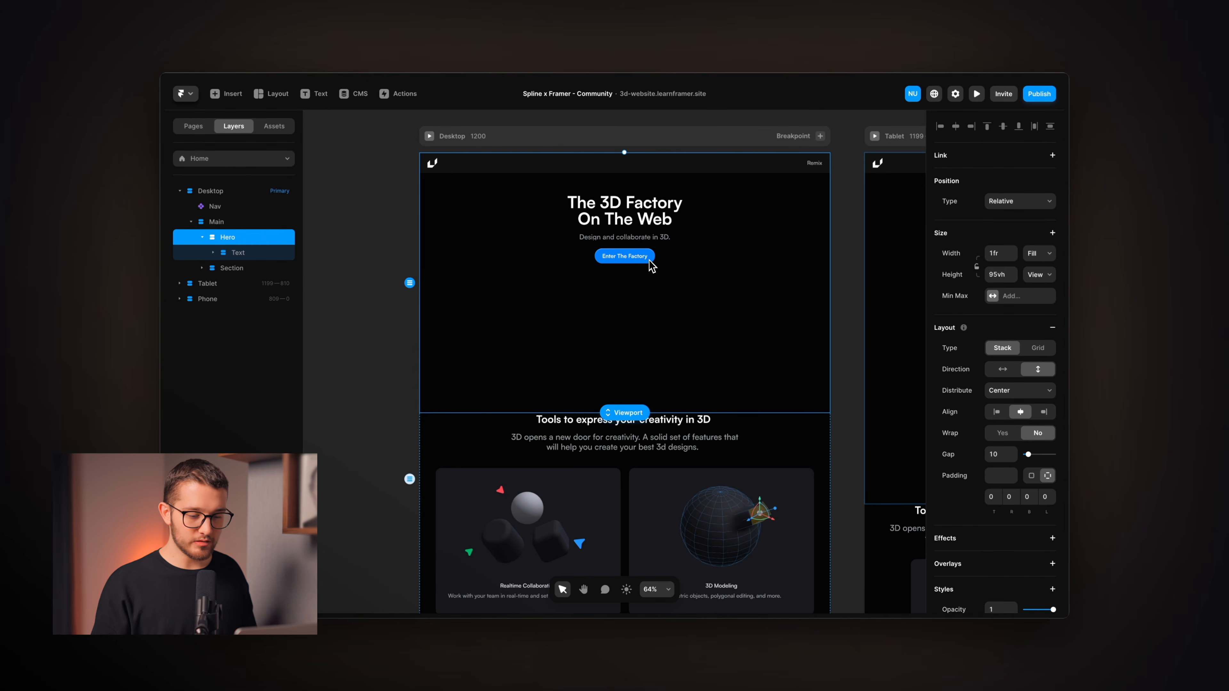
- Preview the website, look through its hero and feature card sections, and return to the canvas
key("super+p")
scroll(649, 260, "down", 2)
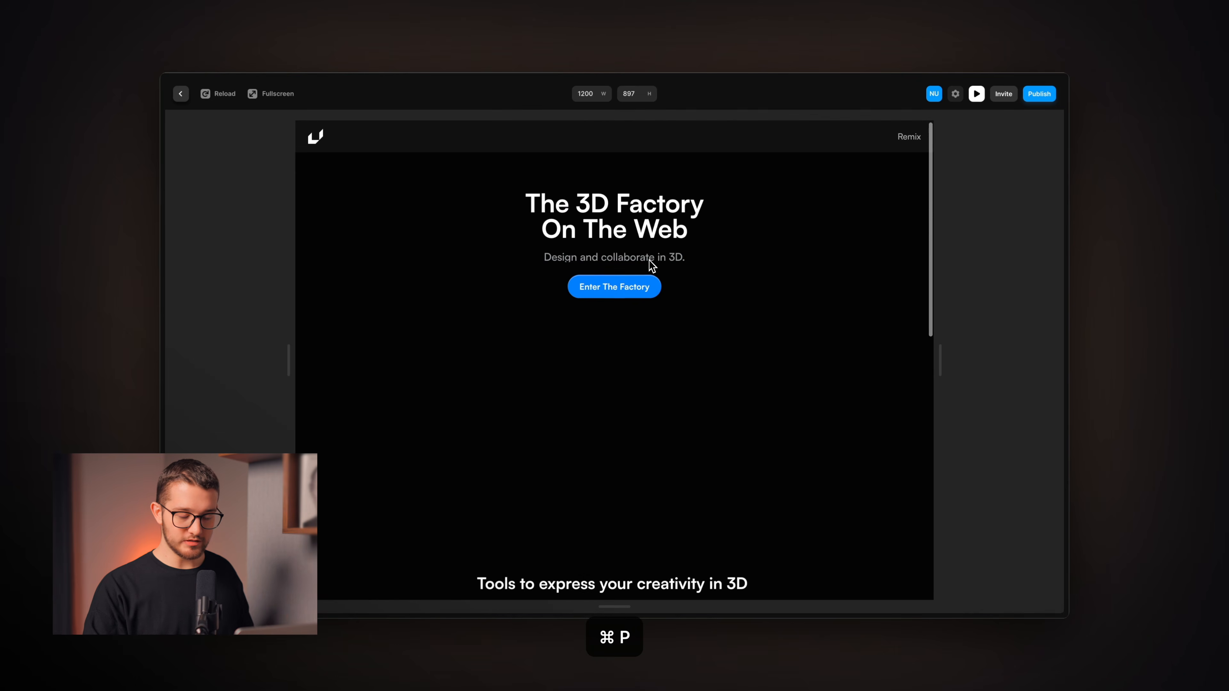
scroll(650, 267, "down", 5)
scroll(603, 411, "up", 10)
scroll(557, 384, "down", 8)
scroll(650, 322, "down", 2)
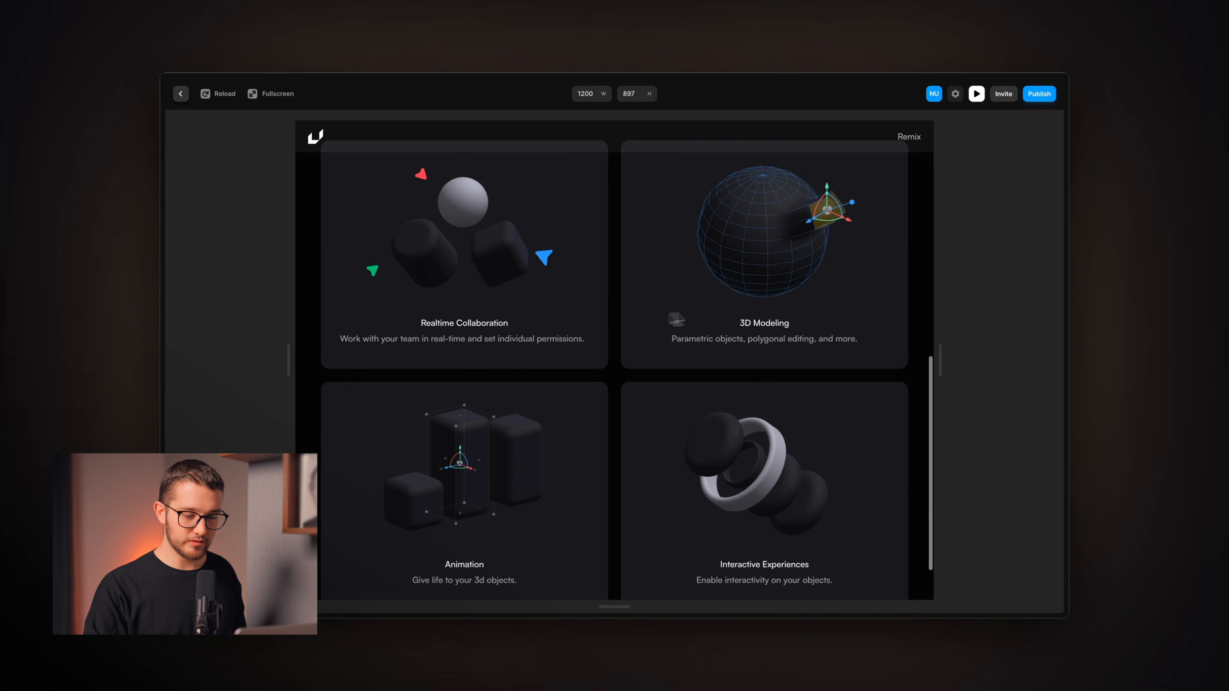
scroll(591, 434, "up", 5)
scroll(664, 345, "up", 5)
scroll(683, 324, "down", 2)
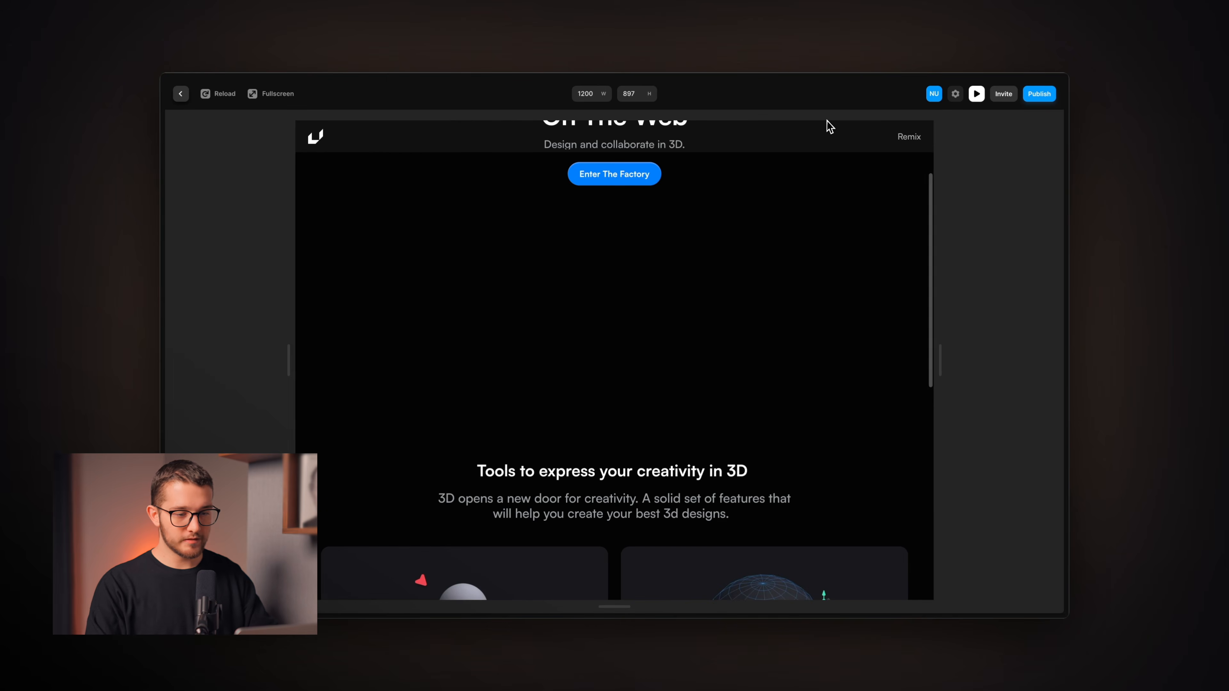
key("Escape")
- Find the Embed component by searching for "embed" and place it on the canvas beside the Desktop hero section
left_click(370, 248)
type("i")
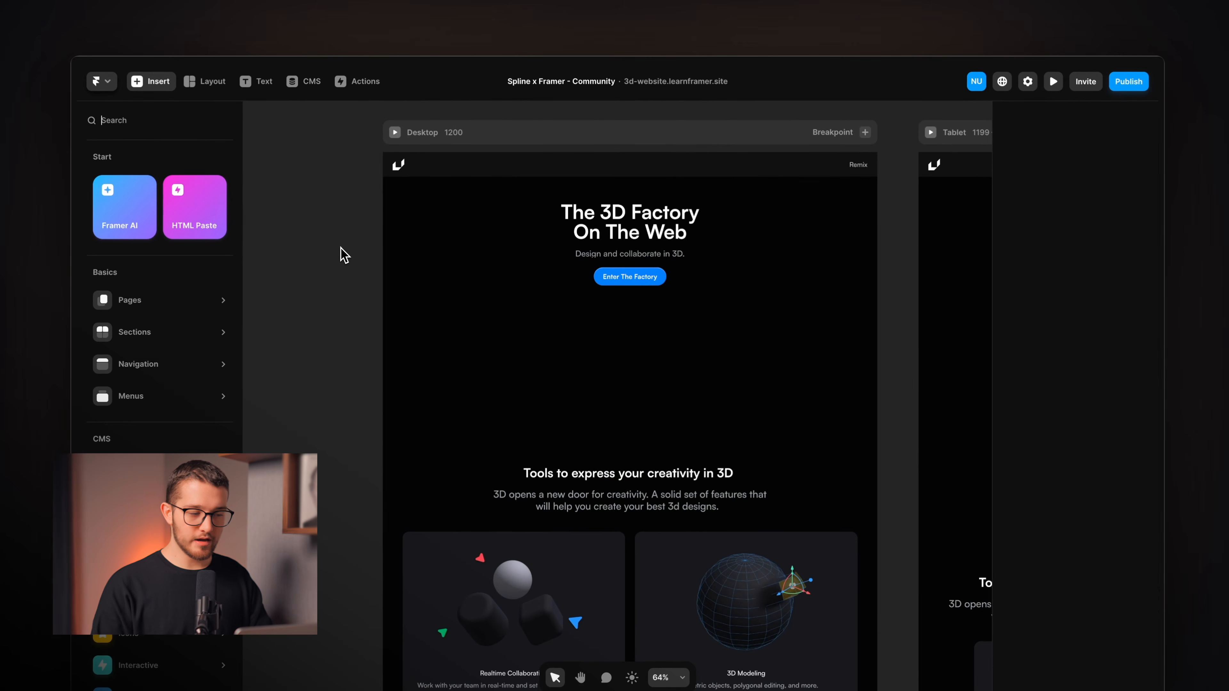
type("embed")
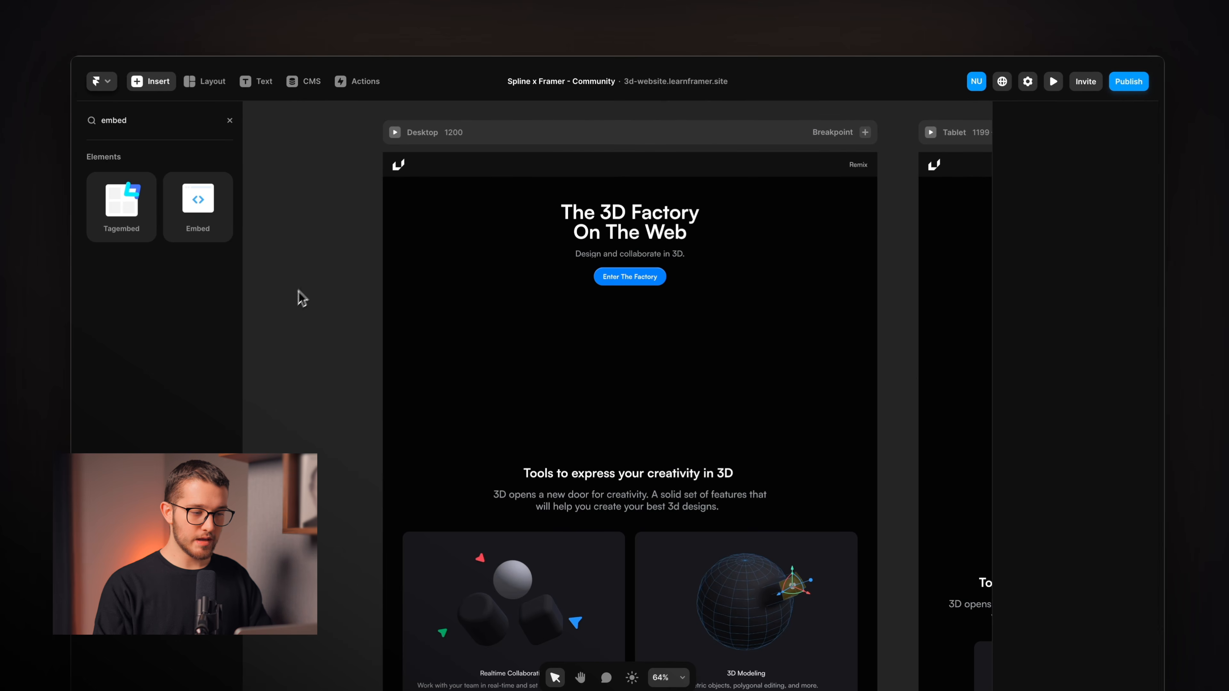
left_click_drag(215, 202, 352, 315)
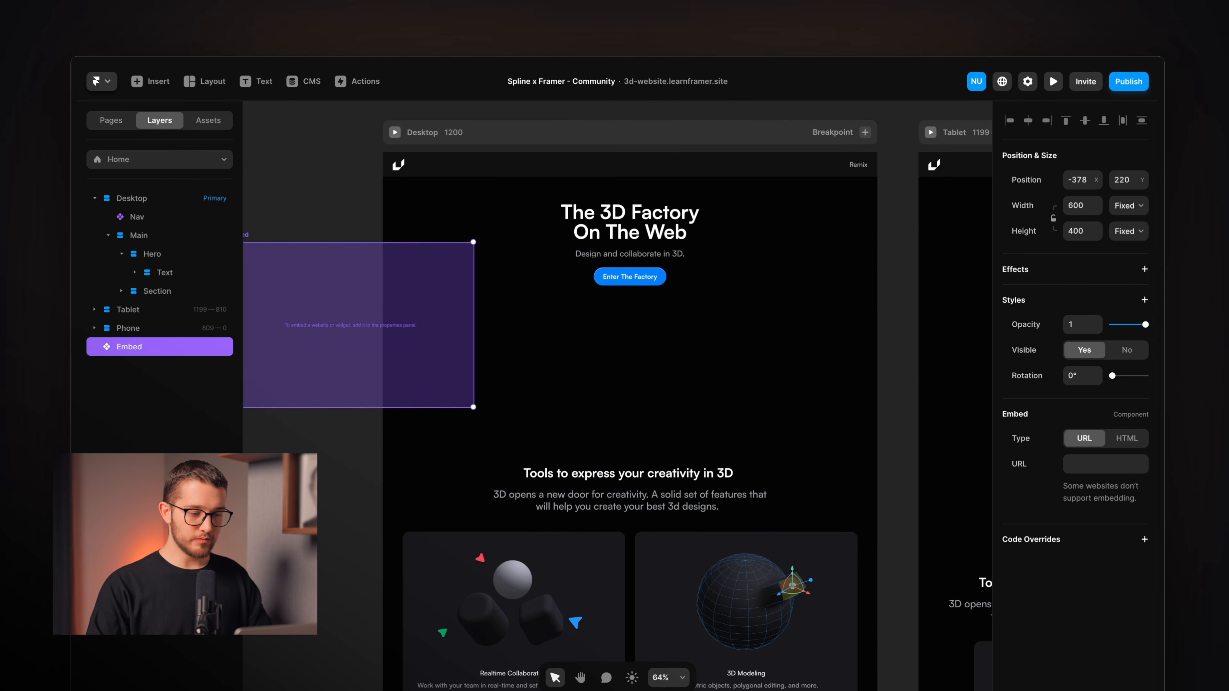
scroll(484, 291, "left", 4)
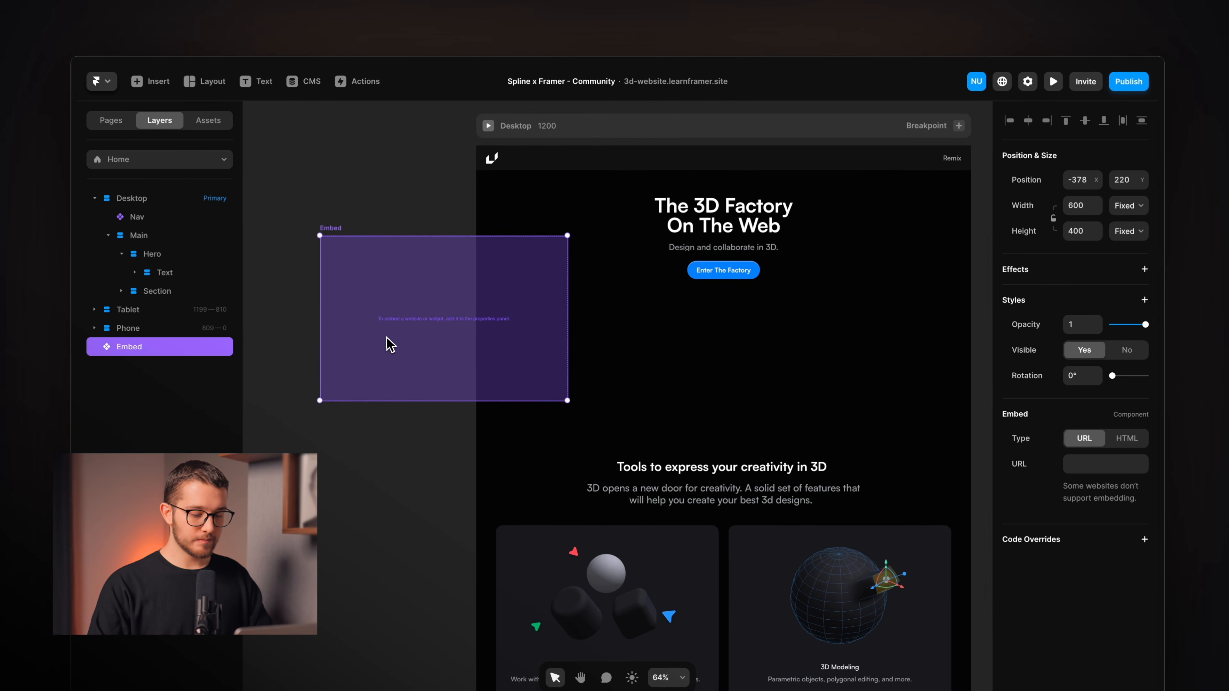
- Move the Embed component into the Desktop page's Hero stack by cutting and pasting it
key("super+x")
left_click(577, 308)
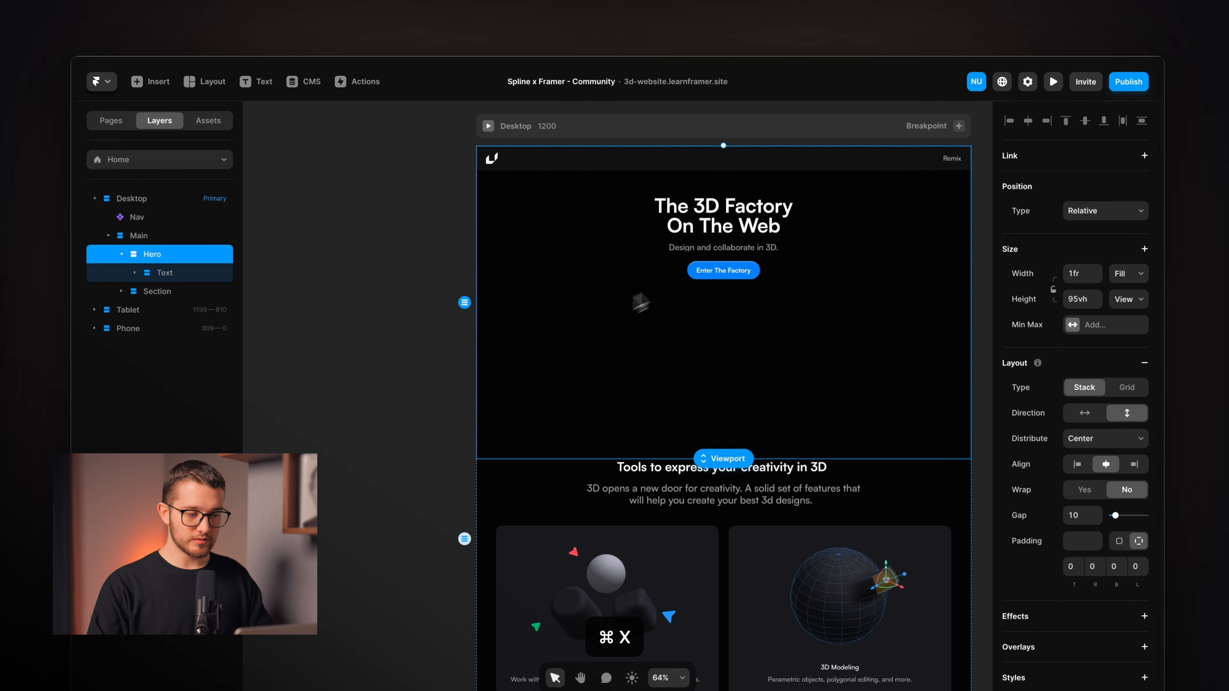
key("super+v")
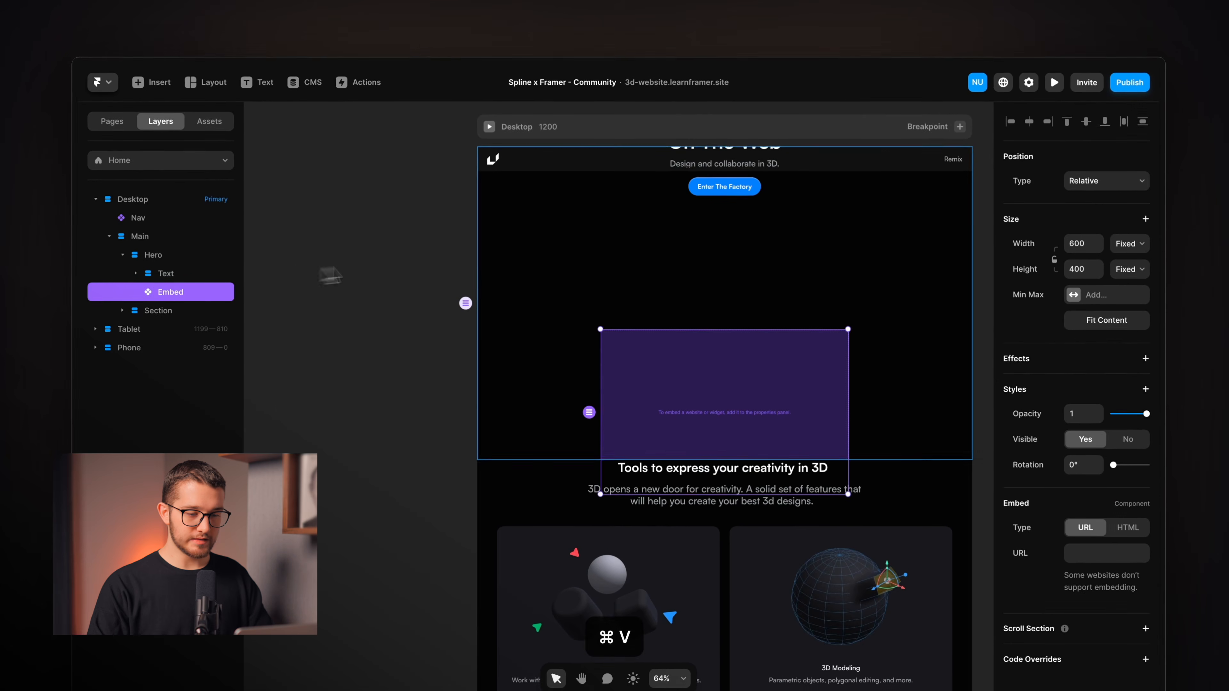
- Set the Embed's position type to Absolute with top, right, bottom and left offsets of 0 to fill the Hero
scroll(626, 267, "right", 2)
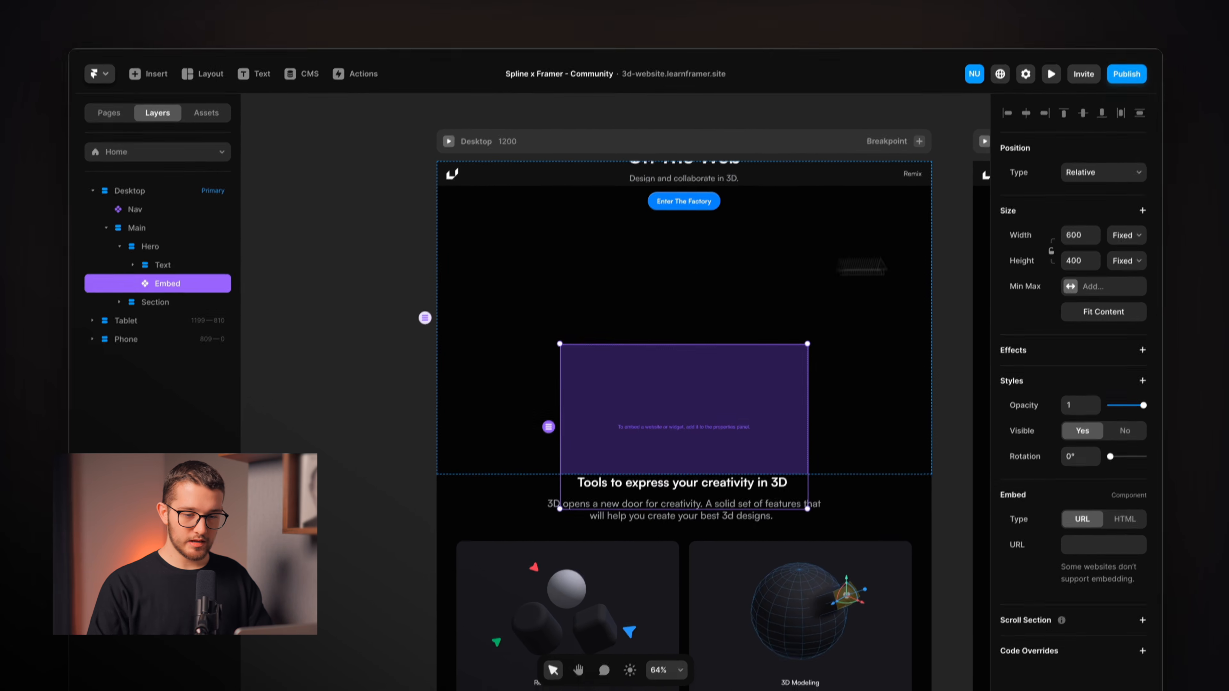
left_click(1095, 193)
left_click(1077, 182)
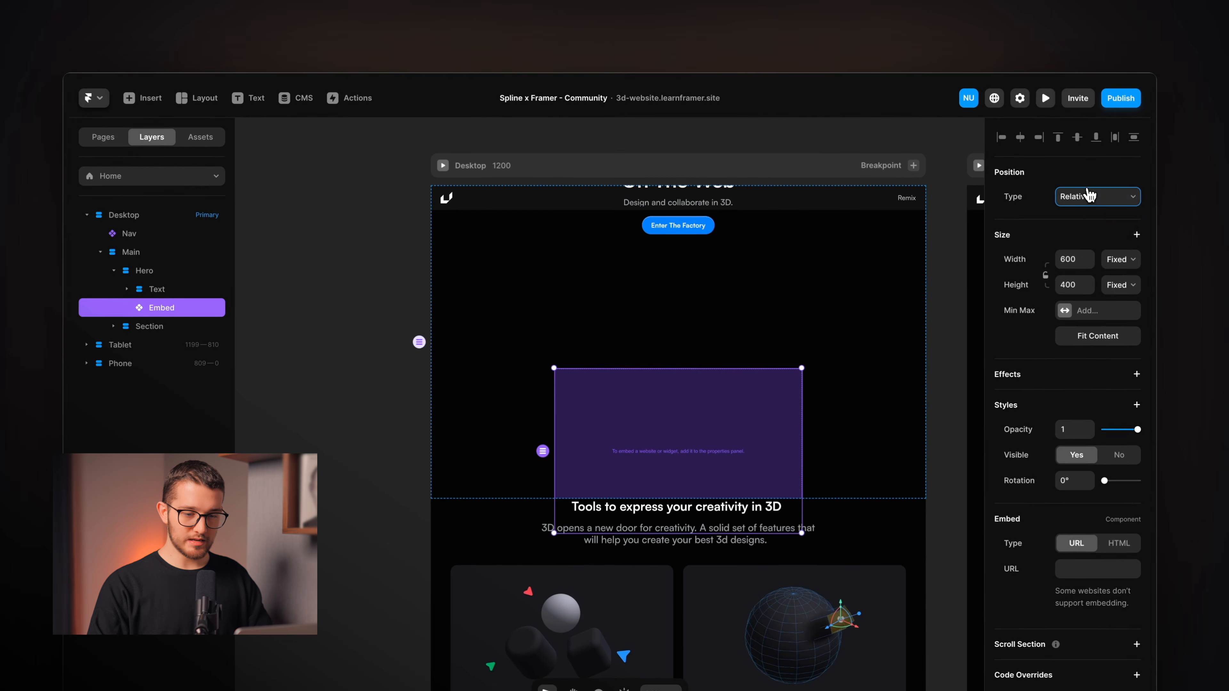
left_click(1081, 198)
left_click(1075, 266)
type("0")
left_click(1115, 231)
type("0")
left_click(1068, 198)
type("0")
left_click(1036, 222)
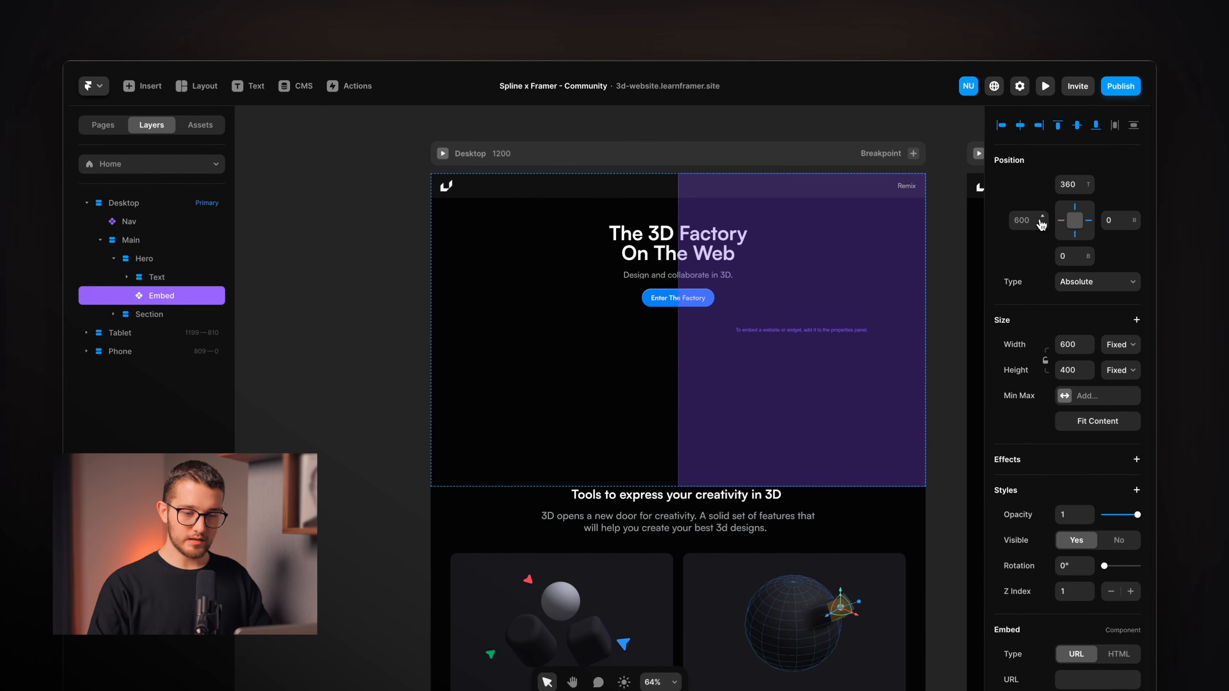
type("0")
key("Return")
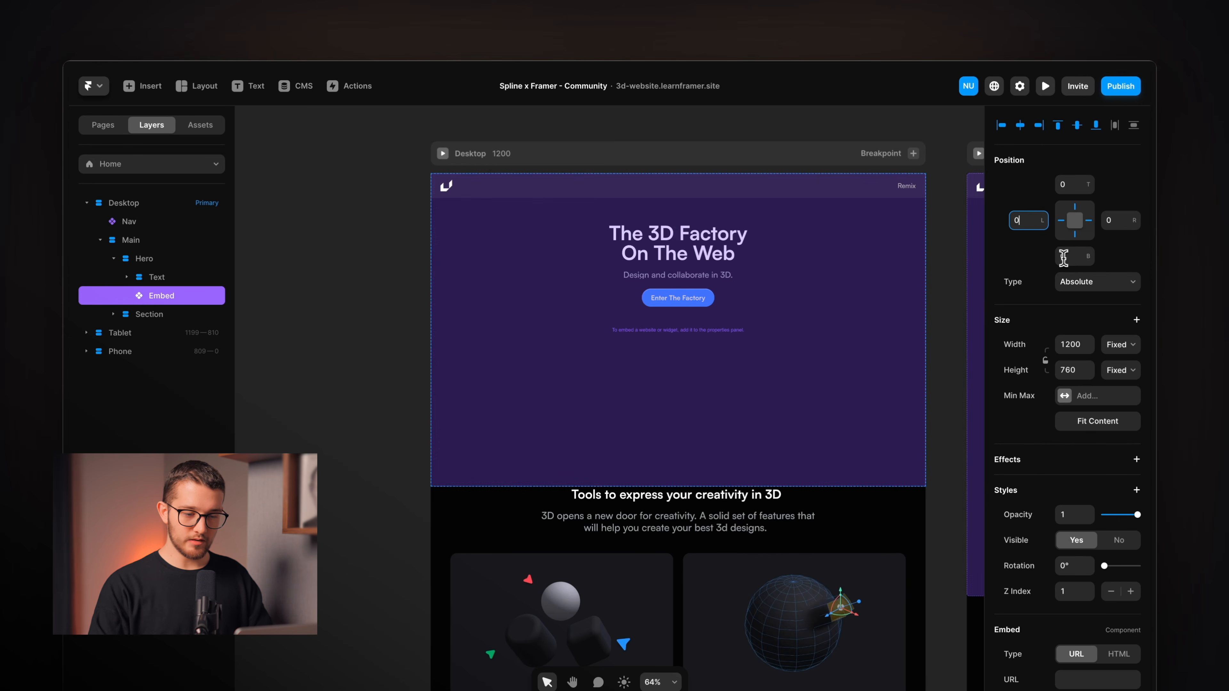
- Remove the Embed's Z Index setting and move the Embed above the Text stack within the Hero layers
scroll(719, 335, "right", 3)
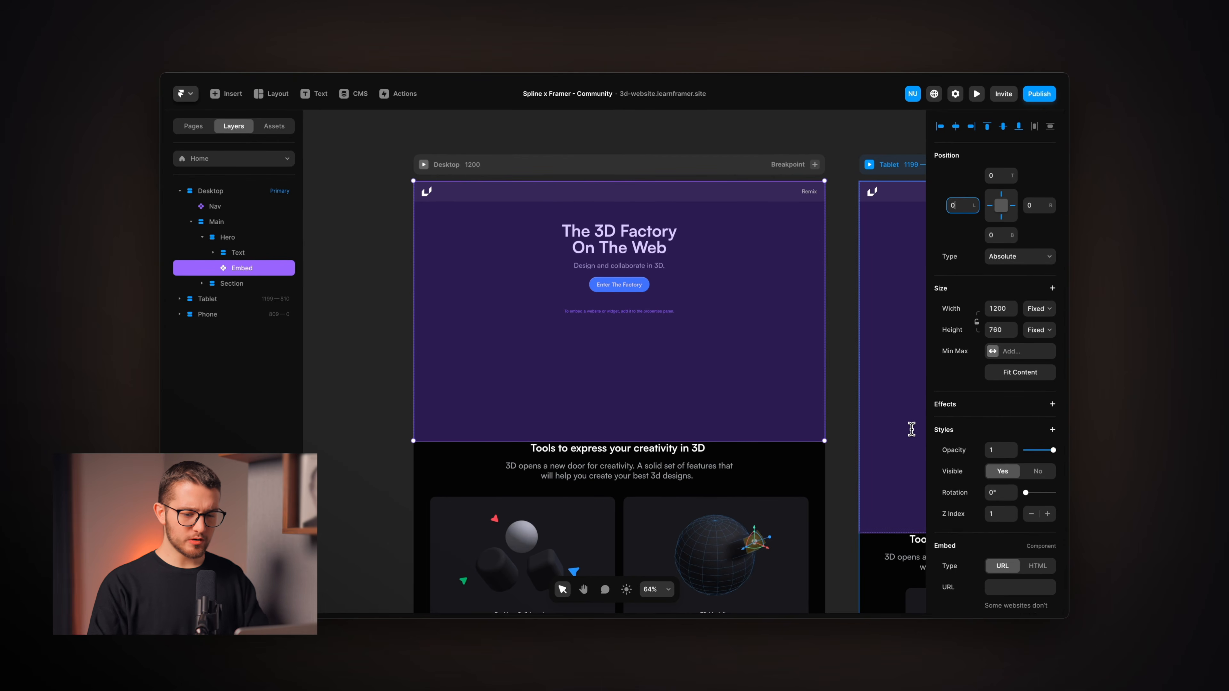
right_click(964, 537)
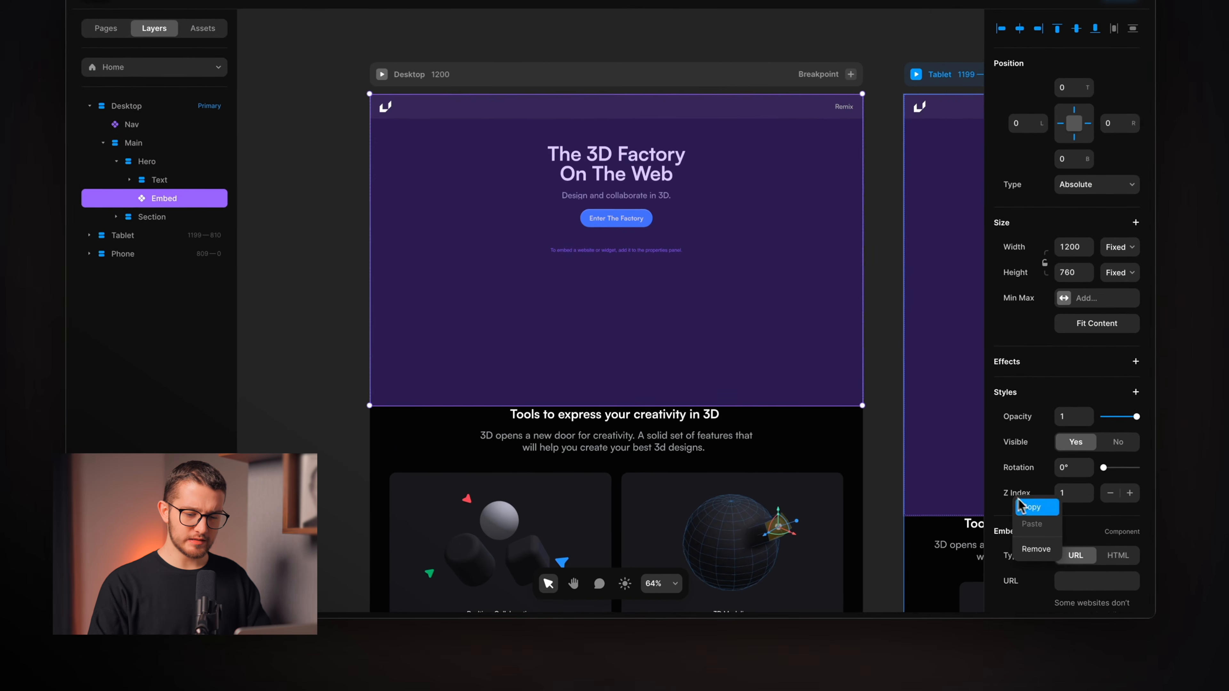
left_click(1019, 552)
left_click_drag(170, 245, 169, 222)
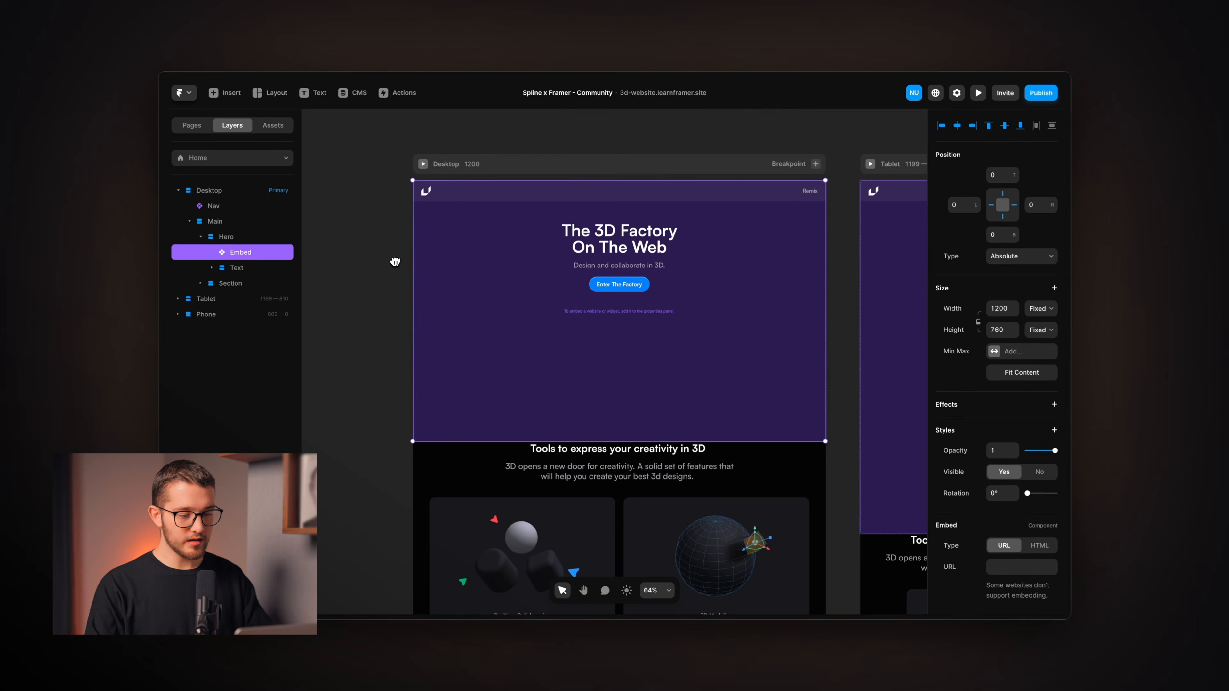
- Switch the Embed's type to HTML, paste in the Spline viewer embed code and deselect the component
scroll(940, 391, "down", 3)
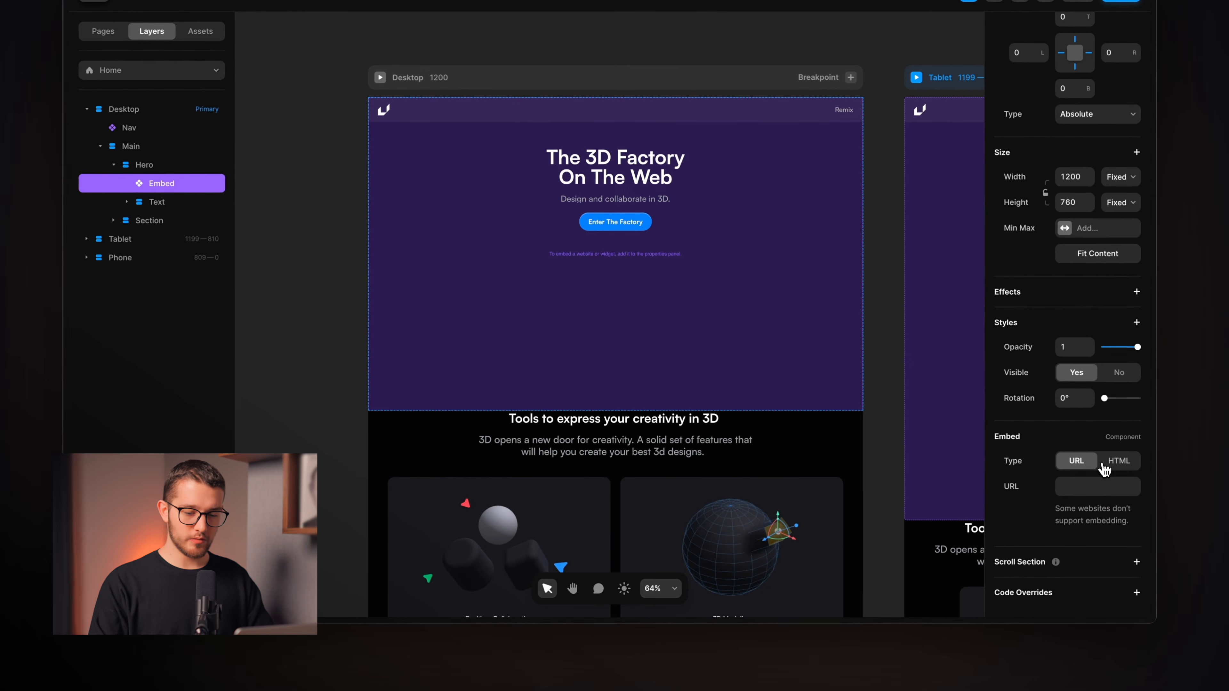
left_click(1103, 465)
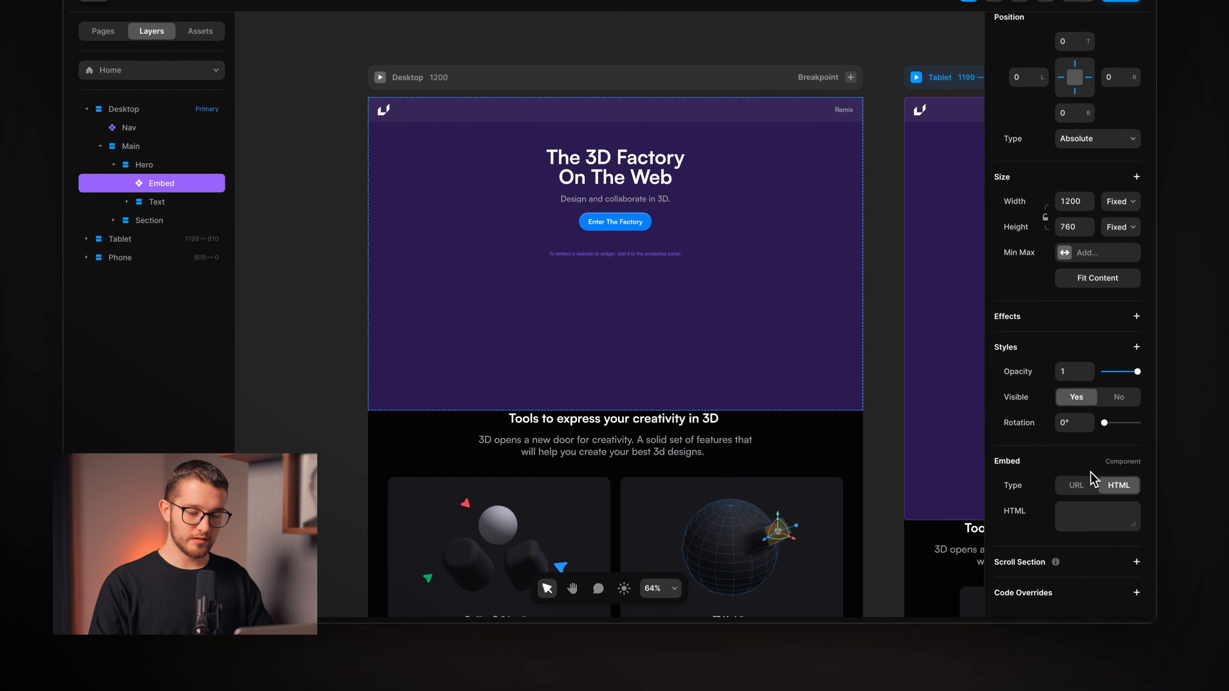
key("super+v")
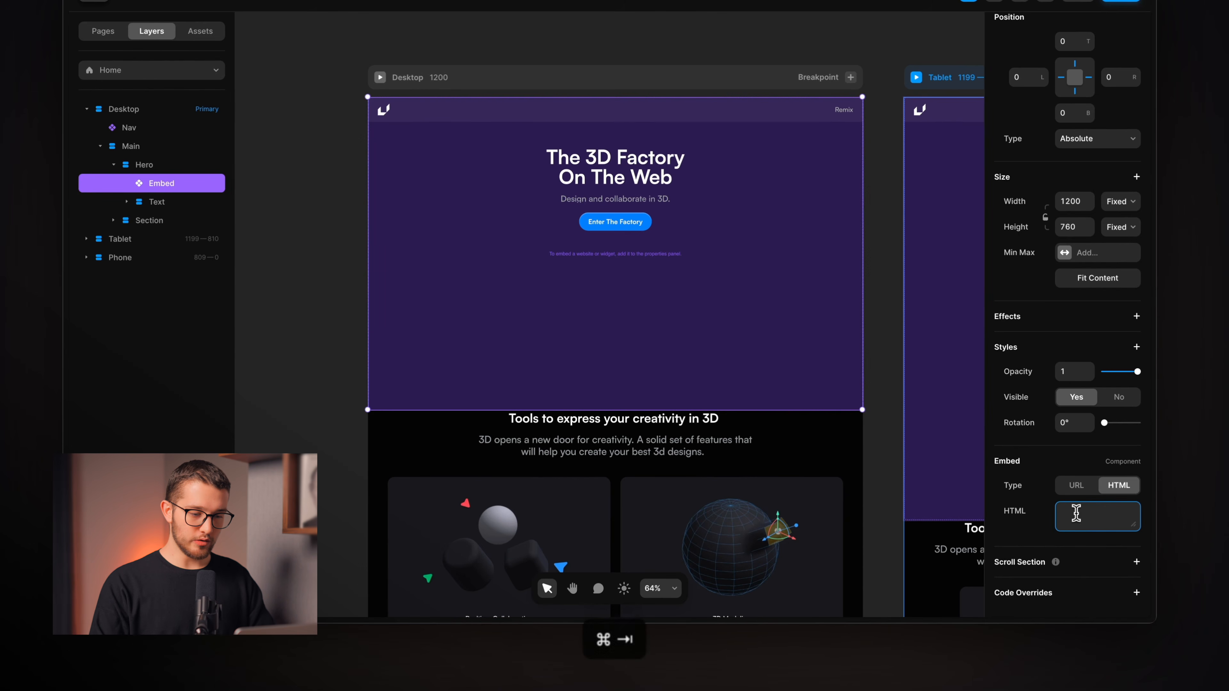
key("ctrl+Tab")
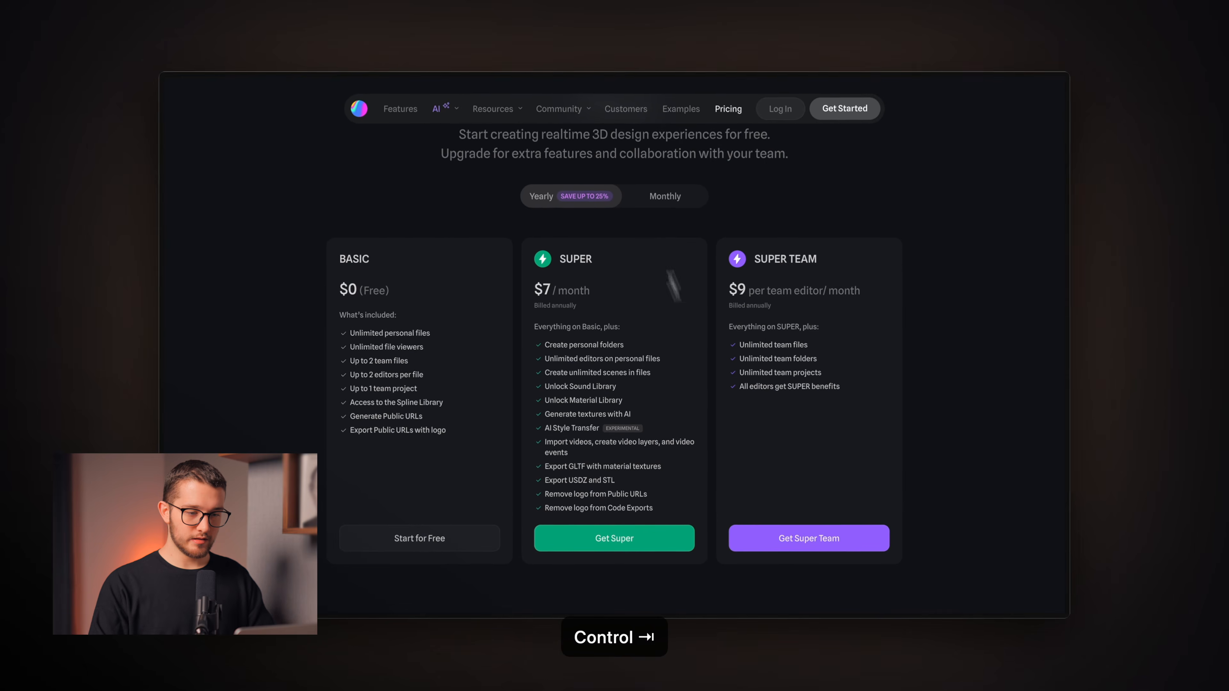
key("ctrl+Tab")
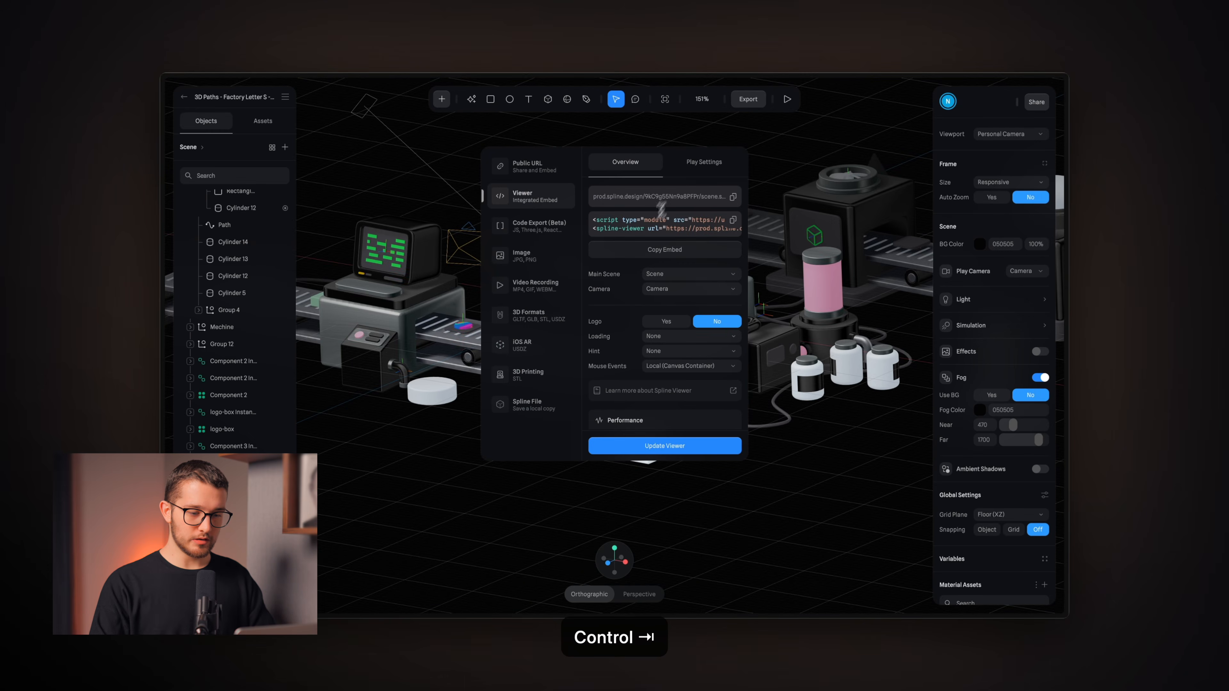
key("ctrl+Tab")
key("ctrl+Tab")
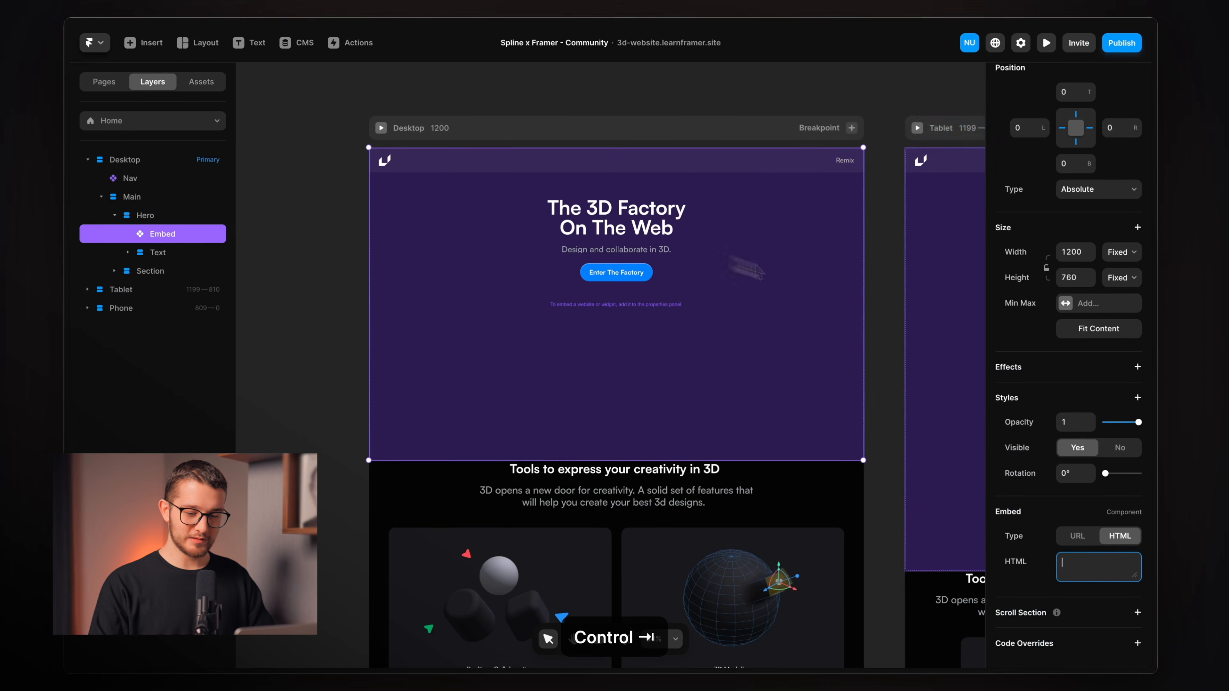
key("super+v")
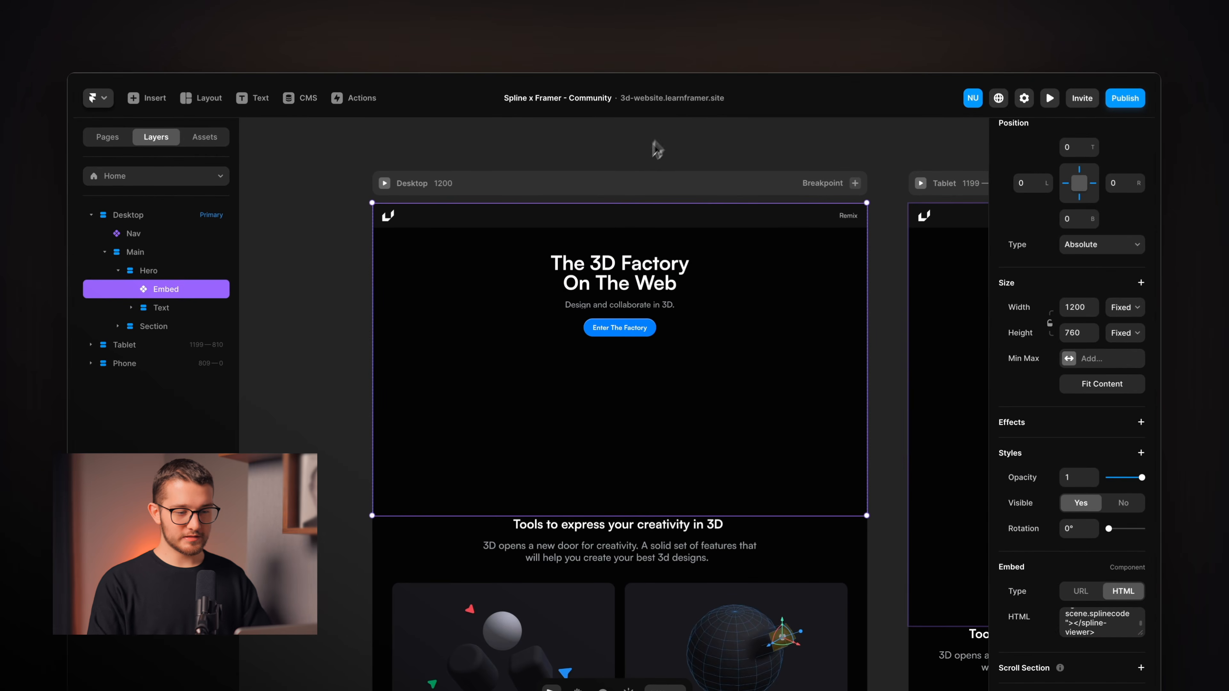
left_click(659, 144)
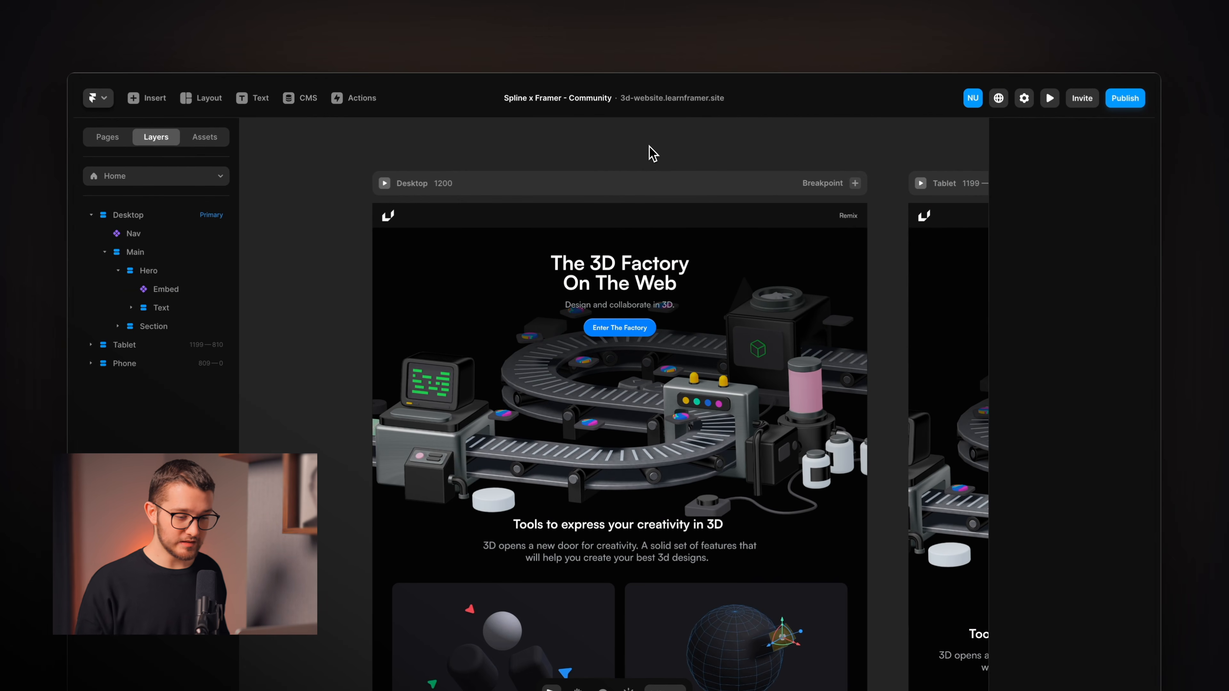
- Preview the page and narrow the preview to about 380 px wide to check the 3D scene at phone size
key("super+p")
left_click_drag(993, 368, 722, 393)
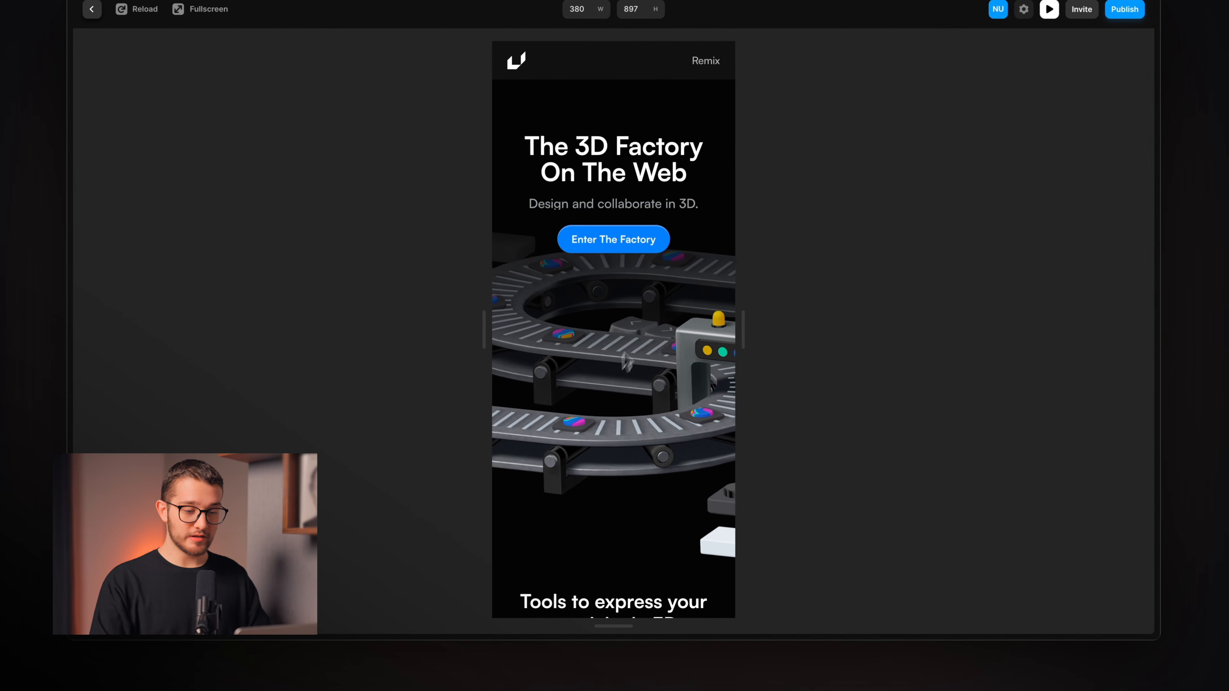
left_click_drag(748, 325, 773, 325)
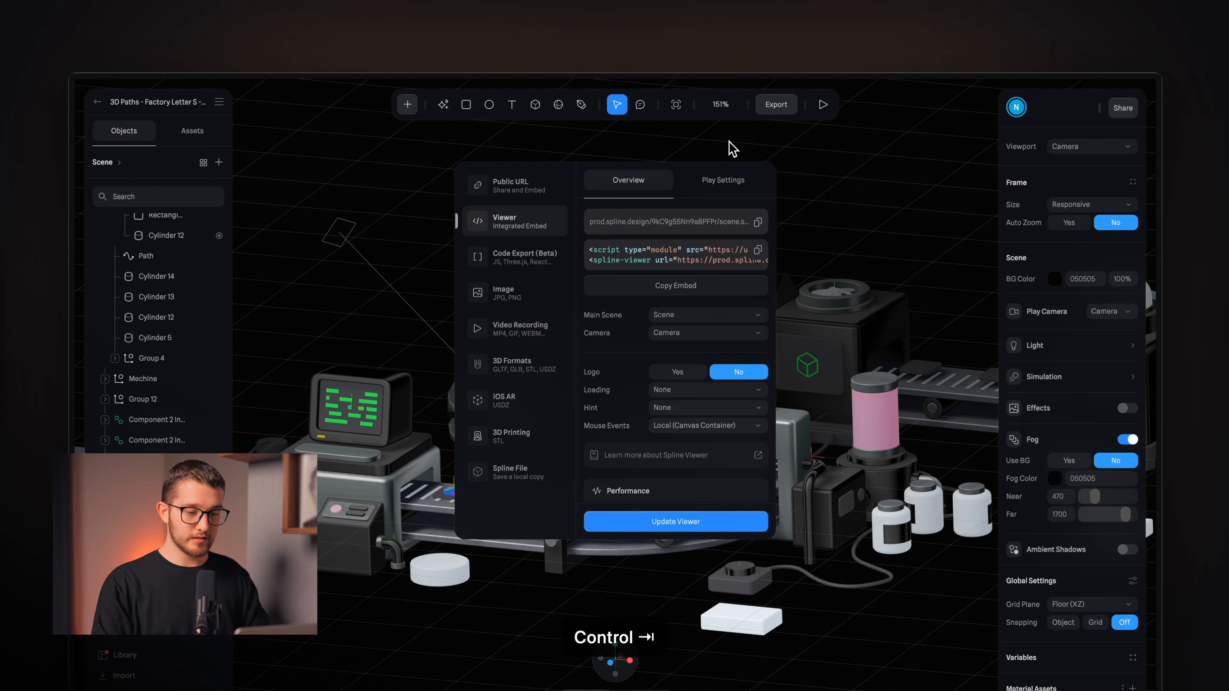
- Switch to Spline and add a Screen Resize event to the Everything group with its Mobile breakpoint set to 810
left_click(794, 141)
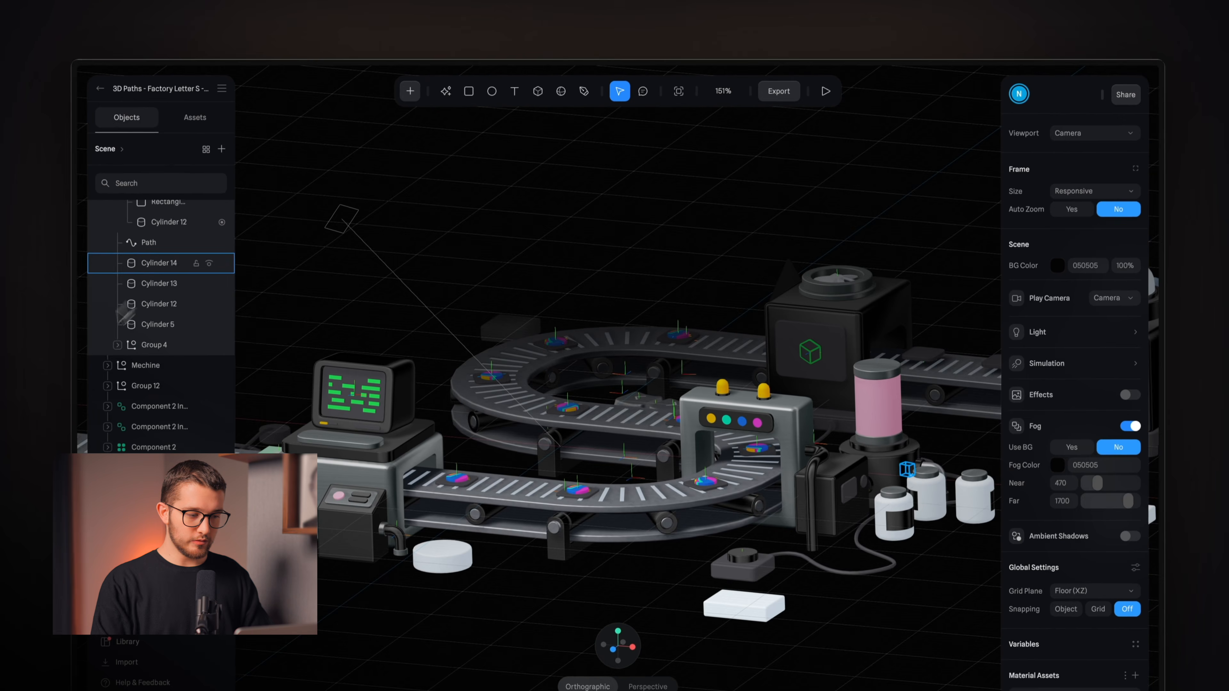
scroll(157, 332, "up", 5)
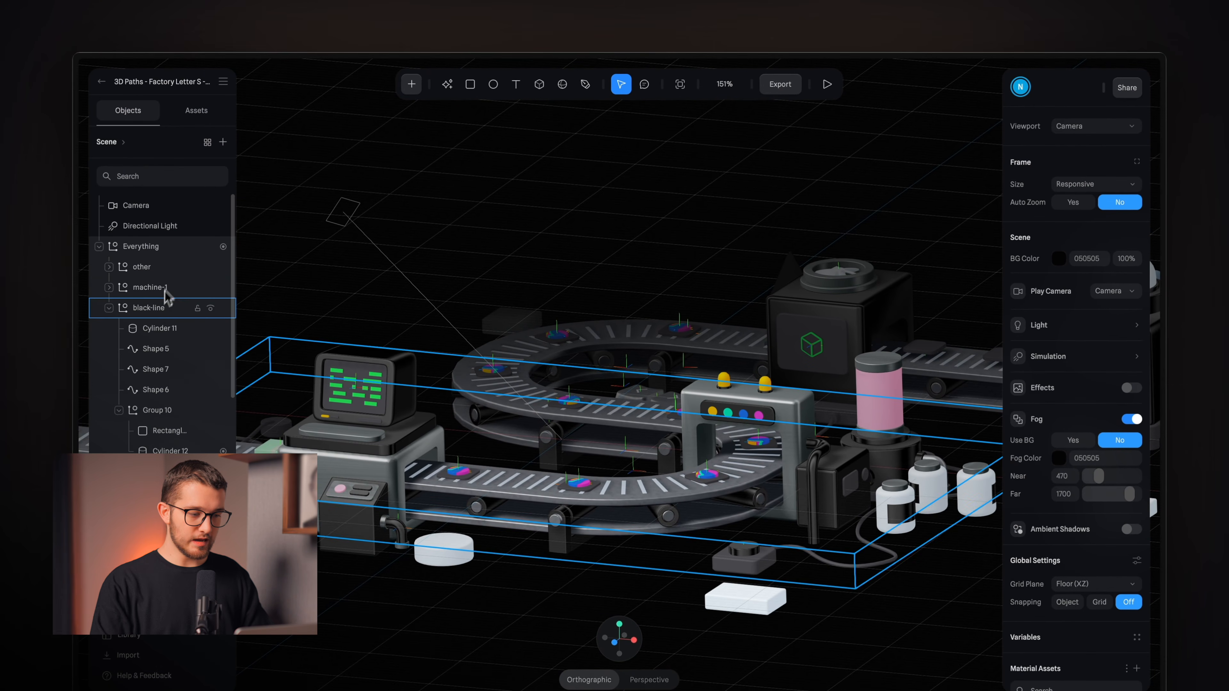
left_click(158, 248)
left_click(99, 246)
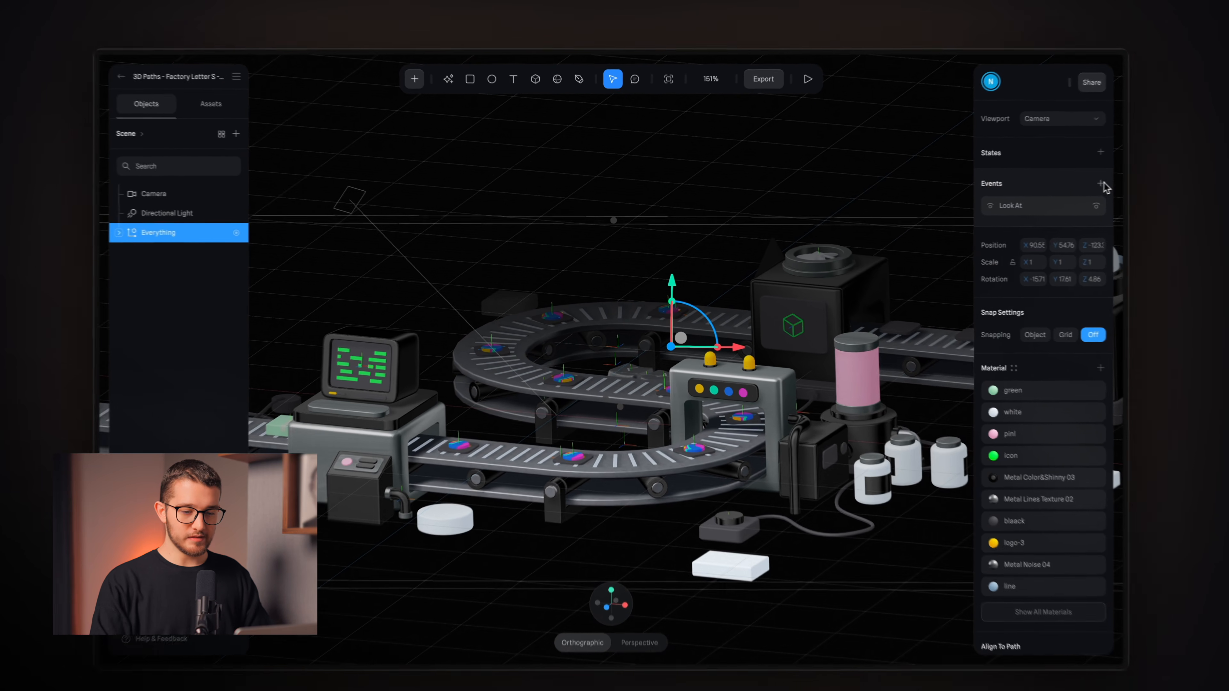
left_click(1044, 190)
left_click(859, 164)
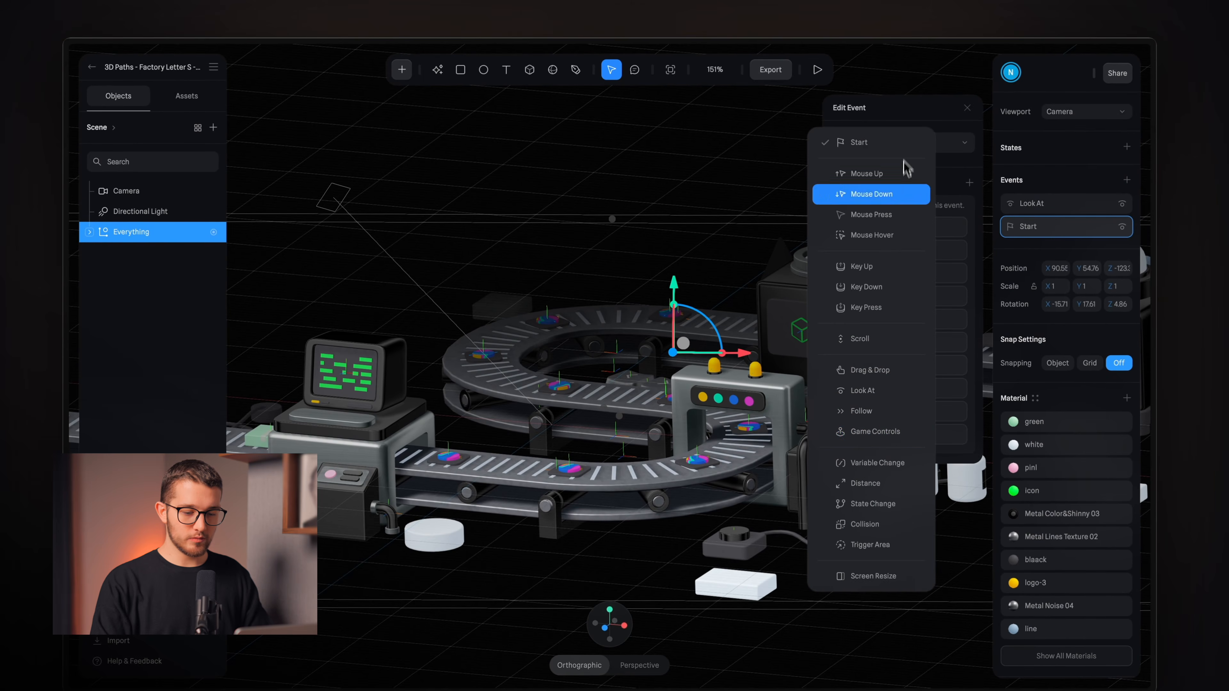
left_click(871, 576)
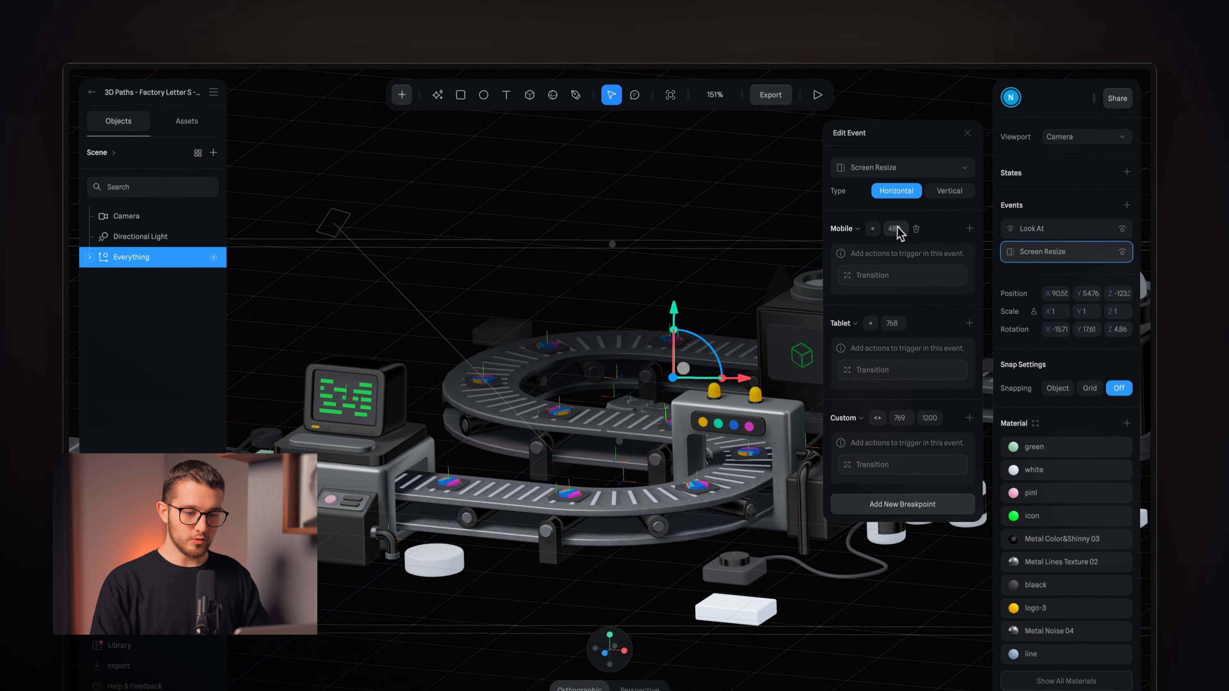
left_click(894, 166)
type("810")
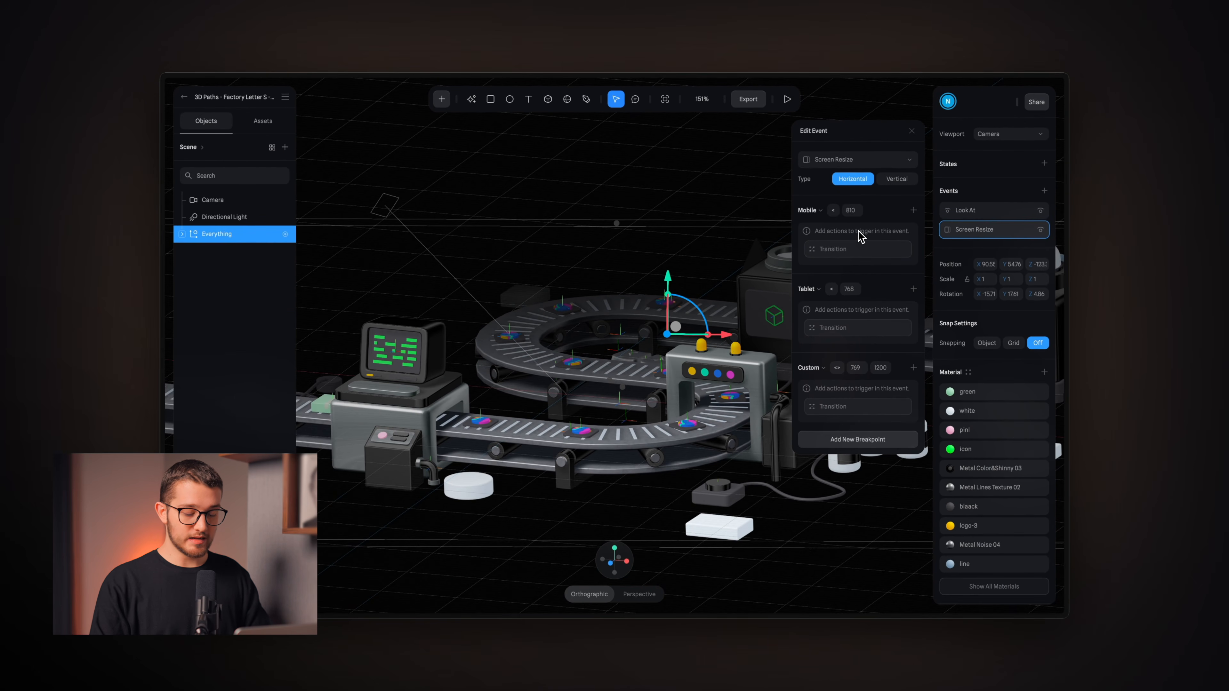
- Switch to the Framer project and examine the Phone breakpoint's width range
key("ctrl+Tab")
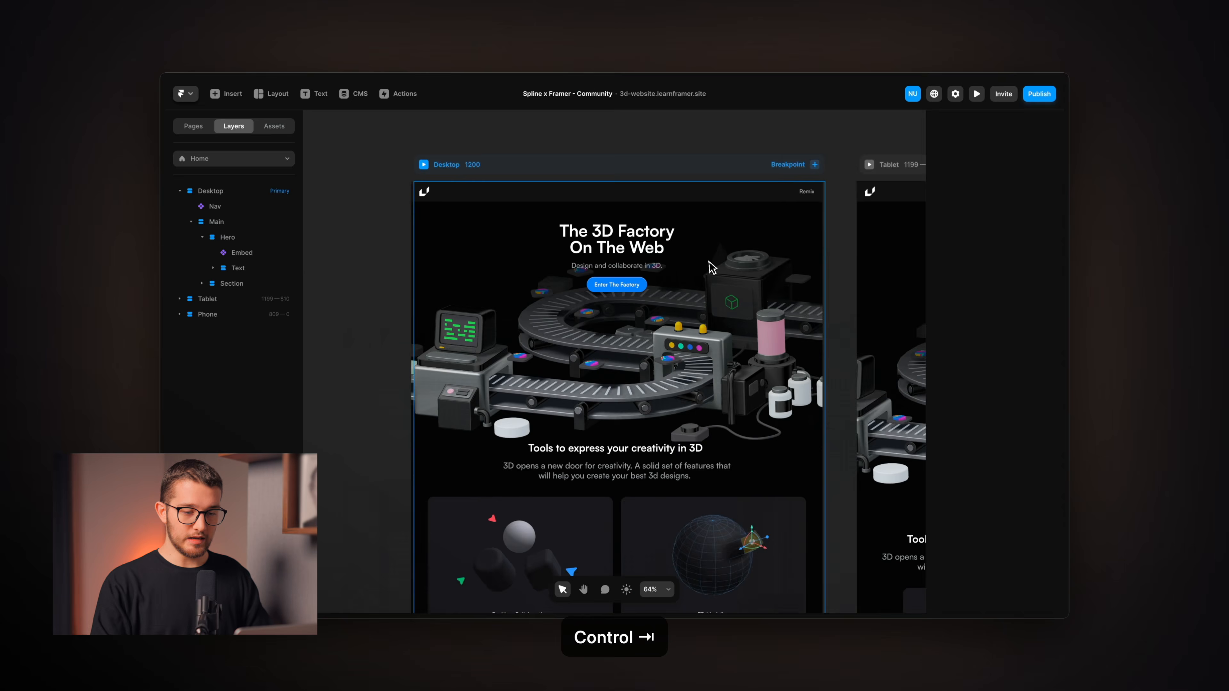
scroll(707, 263, "right", 10)
scroll(709, 263, "right", 2)
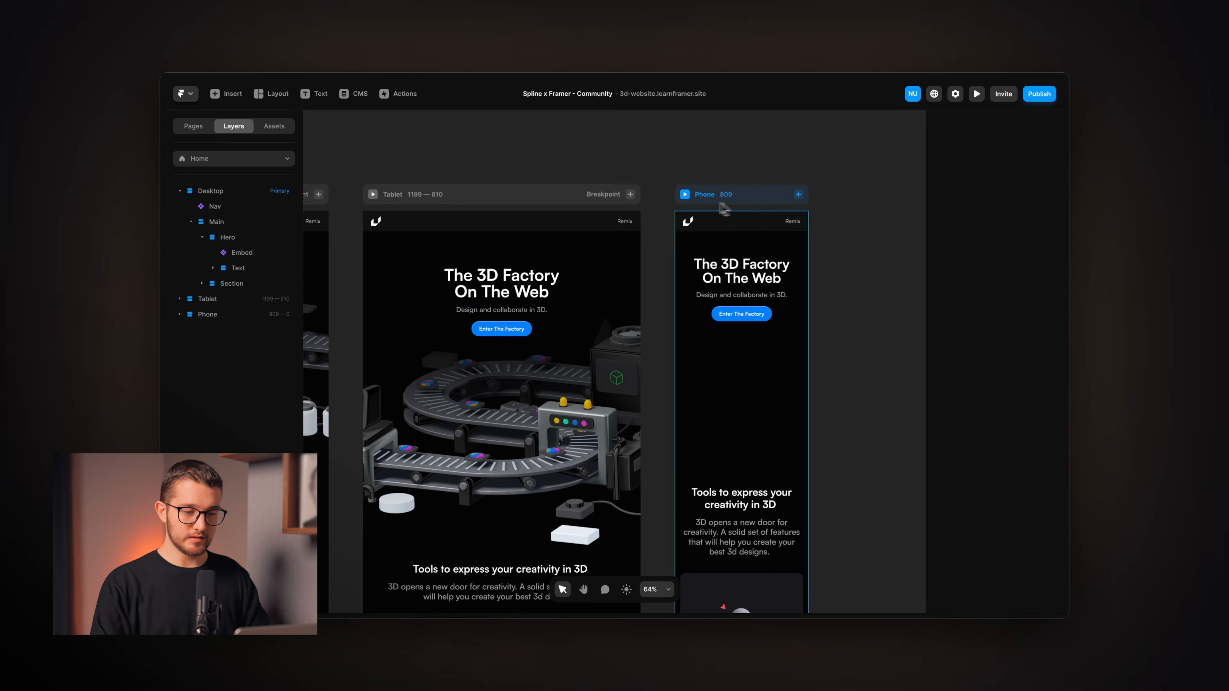
left_click(730, 197)
scroll(728, 197, "up", 3, "ctrl")
scroll(728, 239, "down", 3)
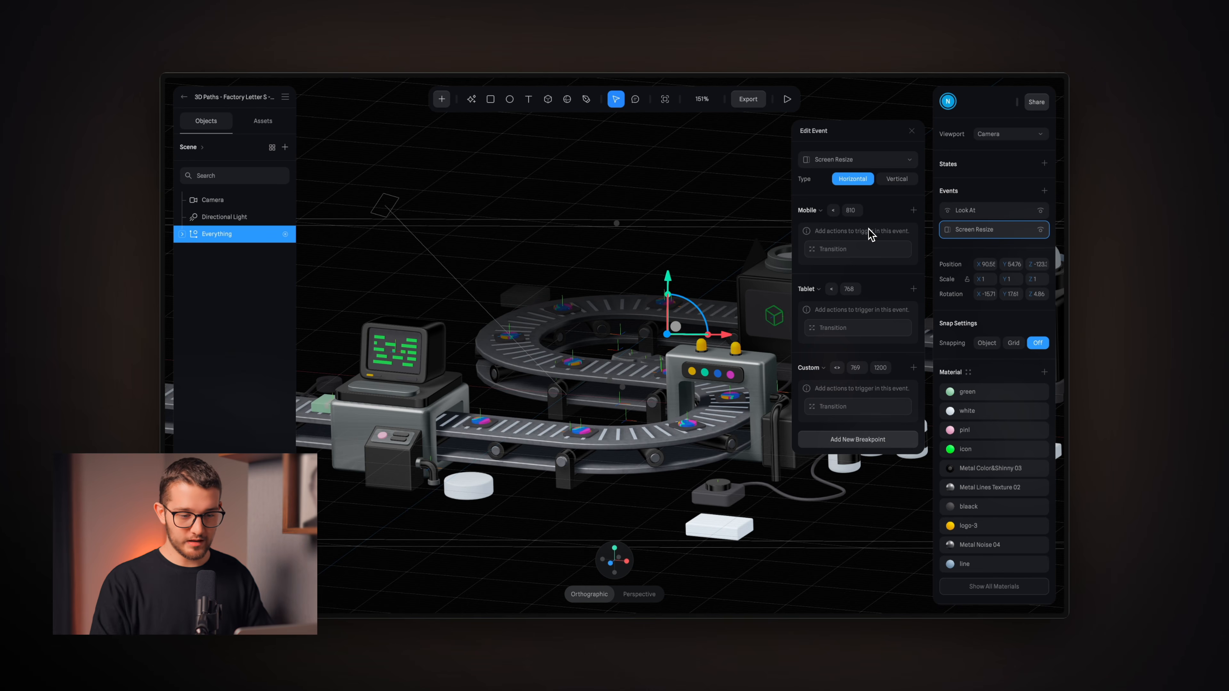
- Back in Spline, add a Transition to the 810 breakpoint and create a Mobile state scaling the Everything group to 0.65
left_click(849, 250)
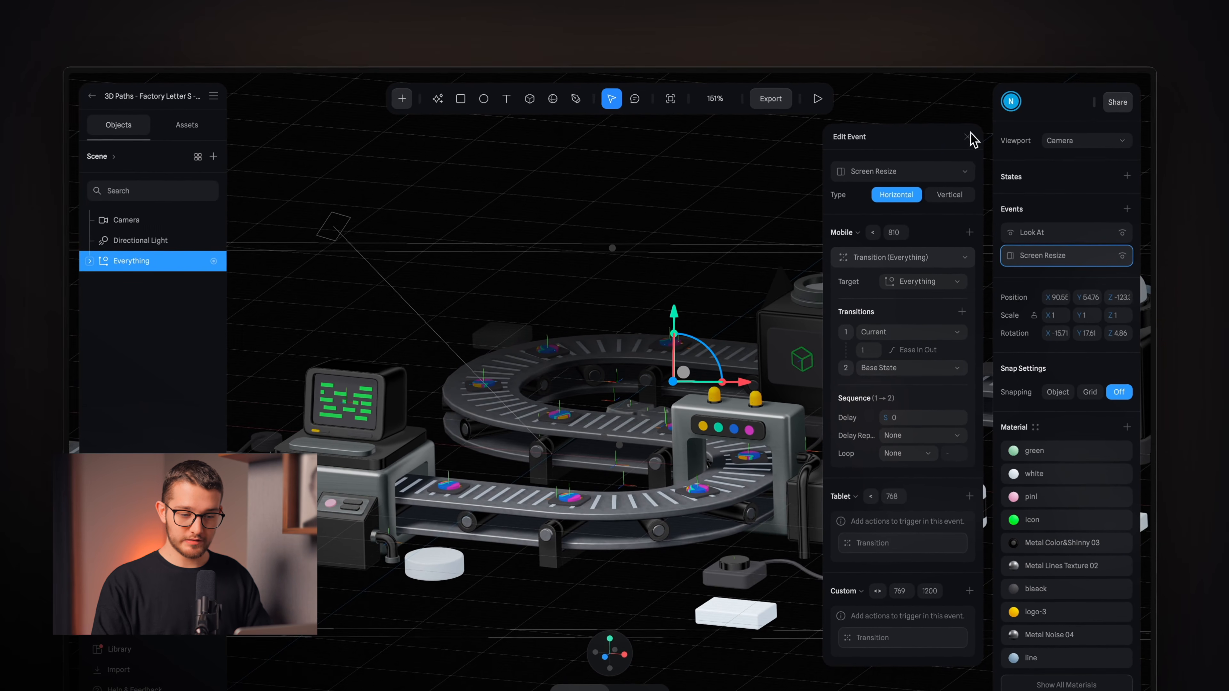
left_click(911, 131)
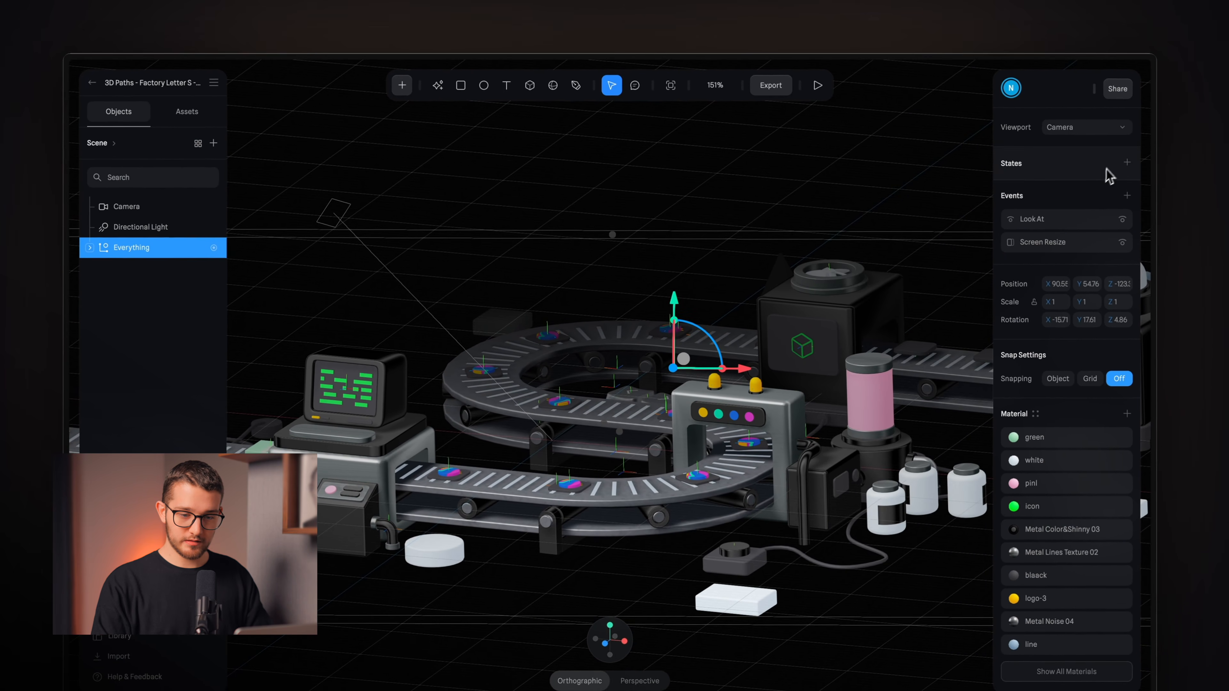
left_click(1127, 162)
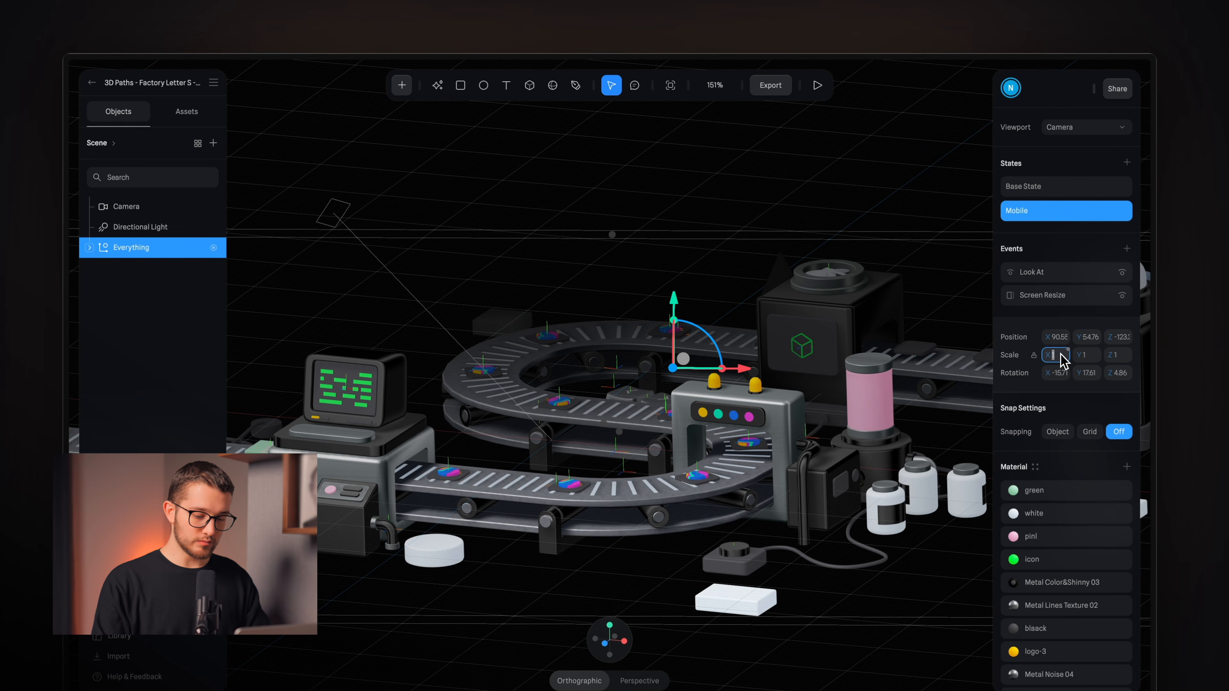
key("Return")
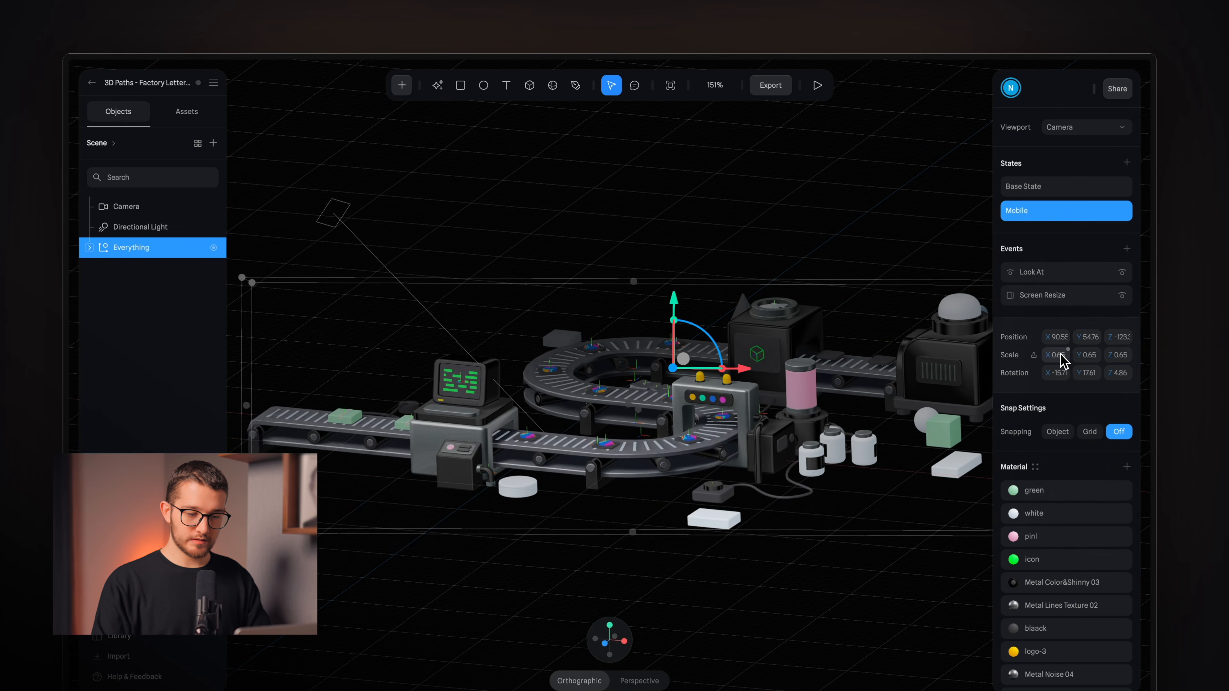
left_click(732, 213)
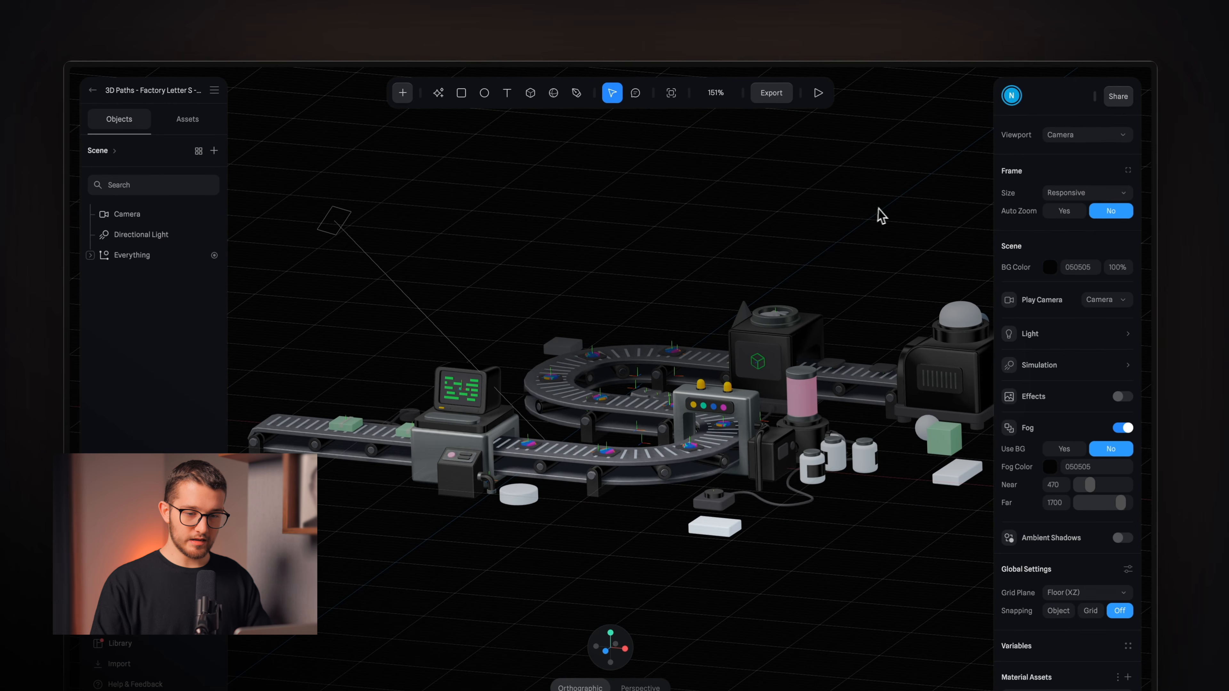
key("ctrl+z")
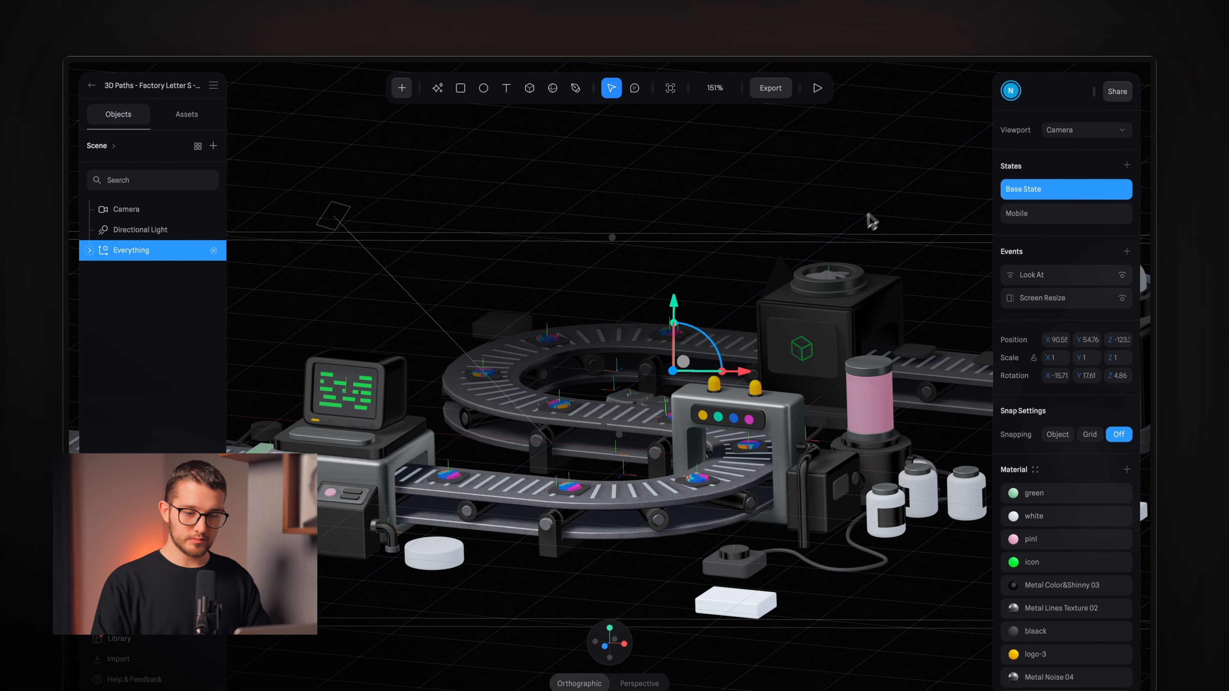
- Set the end state of the Screen Resize event's transition at the 810 breakpoint to Mobile
left_click(1048, 298)
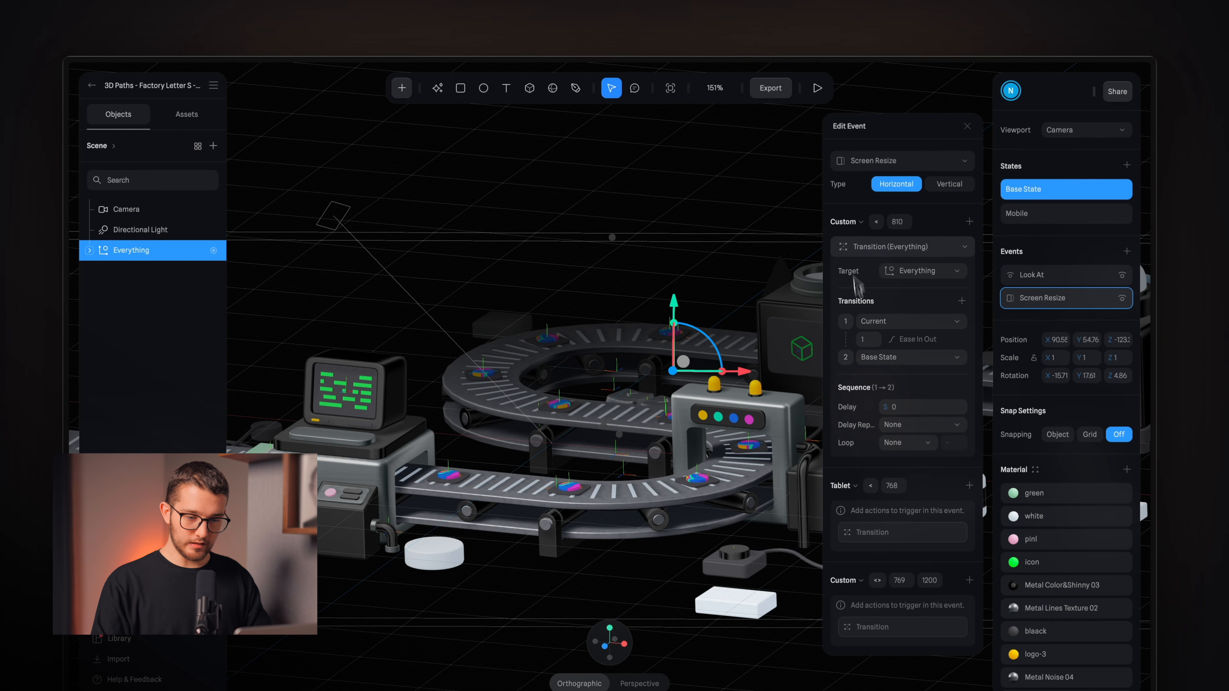
left_click(892, 358)
left_click(888, 393)
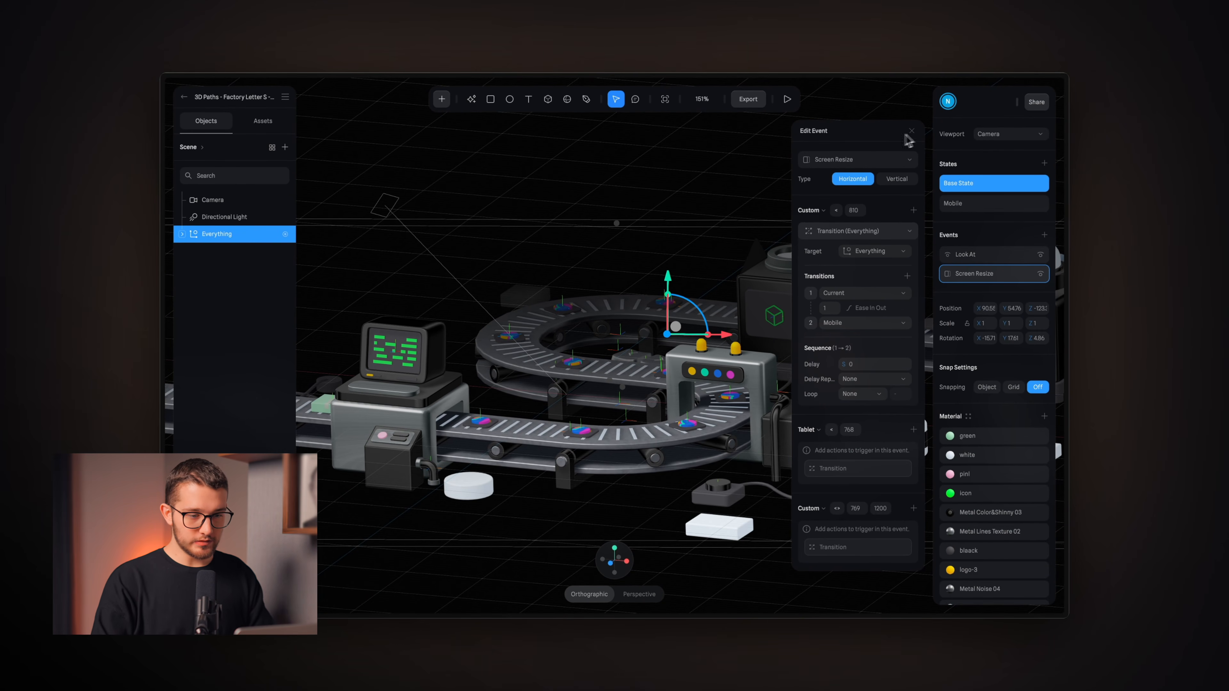
- Update the exported Spline viewer, copy its embed code and paste it into the HTML of the Desktop Hero's Embed in Framer
left_click(748, 99)
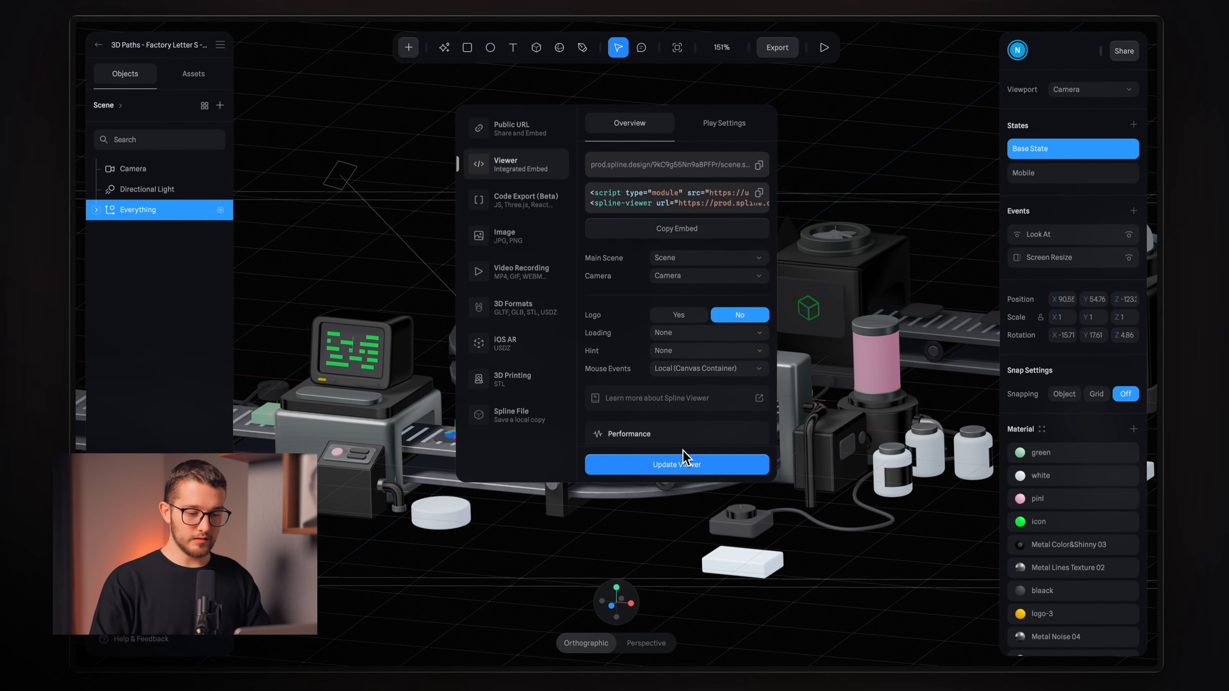
left_click(687, 463)
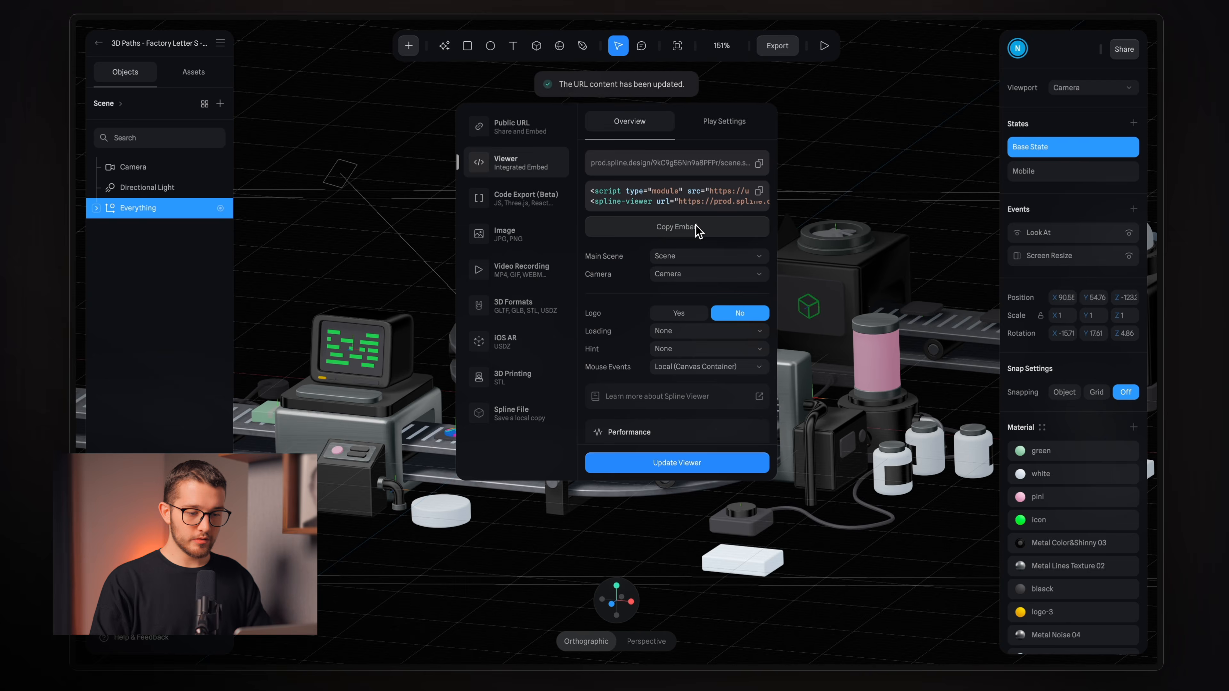
key("ctrl+Tab")
scroll(433, 336, "left", 4)
scroll(437, 343, "left", 10)
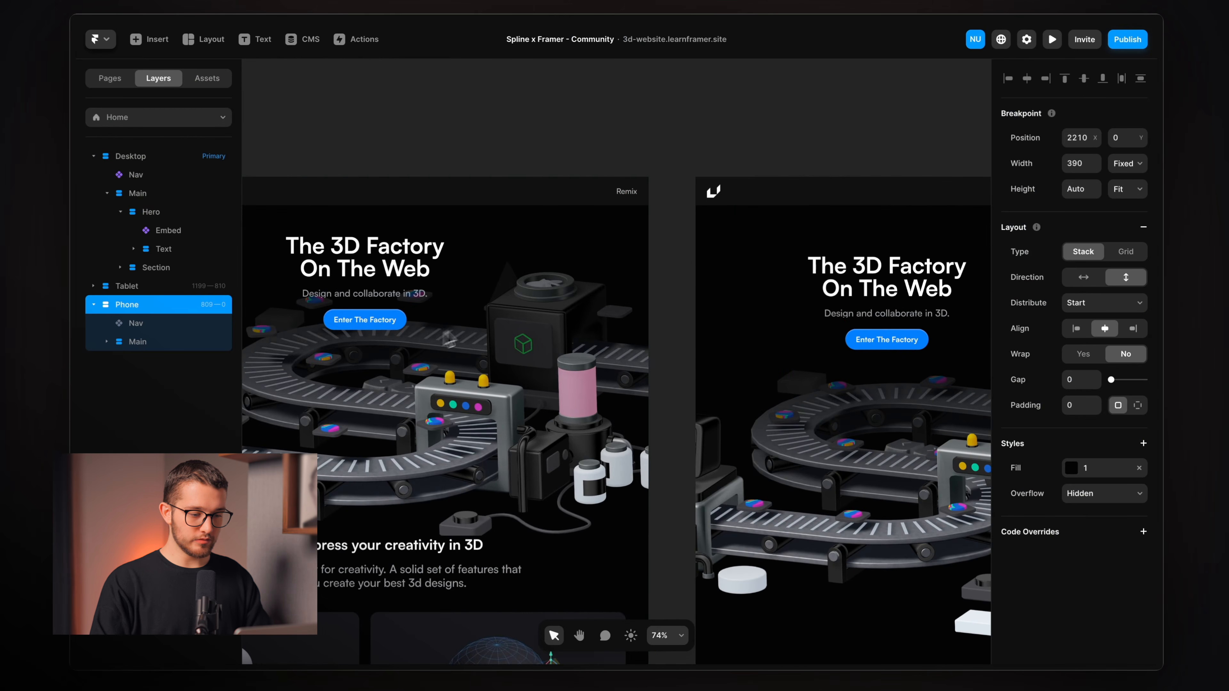
left_click(547, 435)
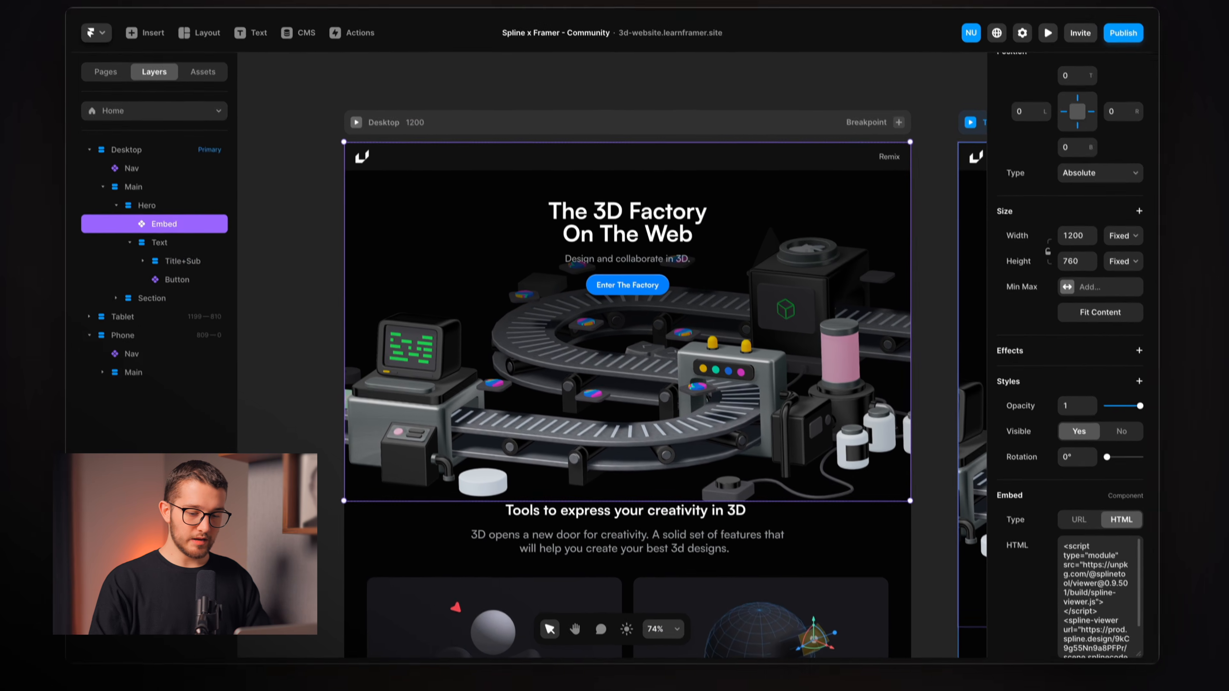
left_click(1111, 611)
key("super+v")
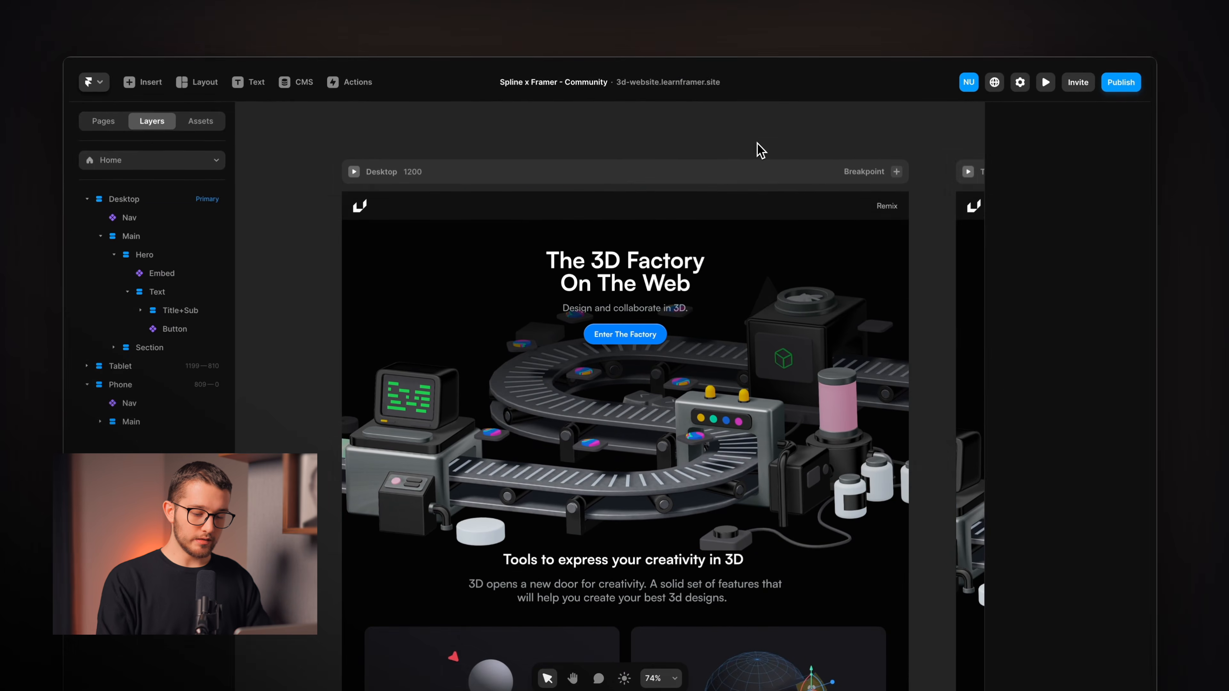
- Preview the site at a width of 796, check the hero's 3D scene and the sections below, and return to the canvas
key("super+p")
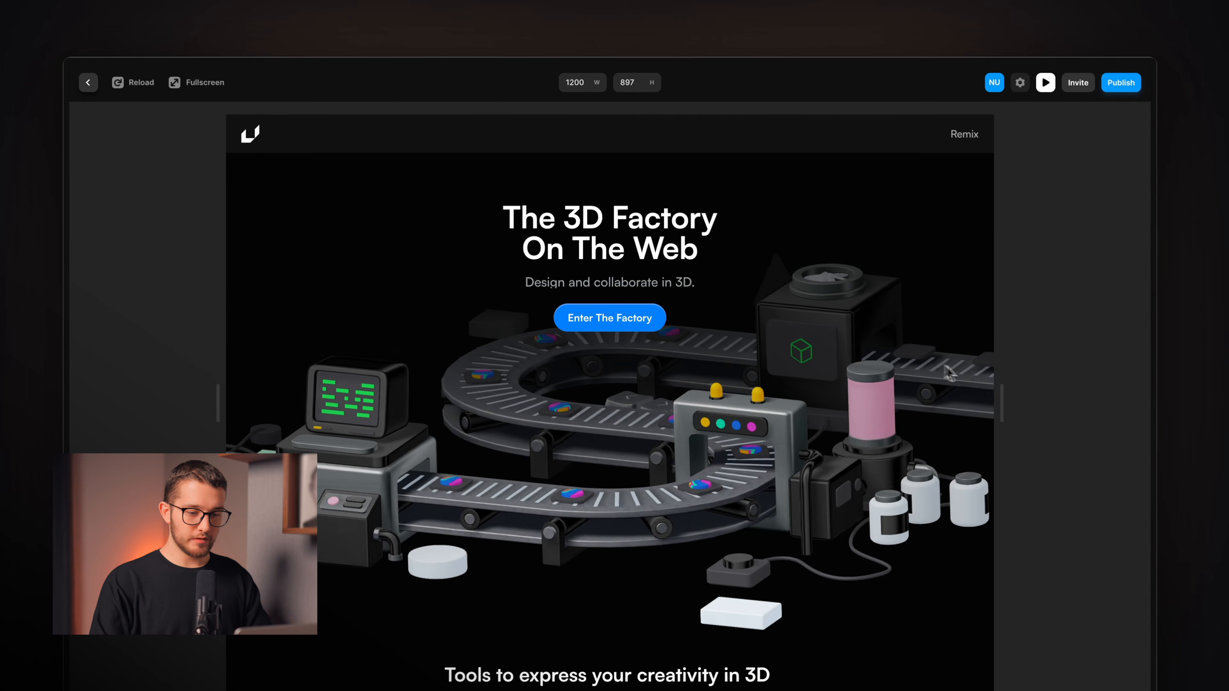
left_click_drag(1004, 393, 874, 309)
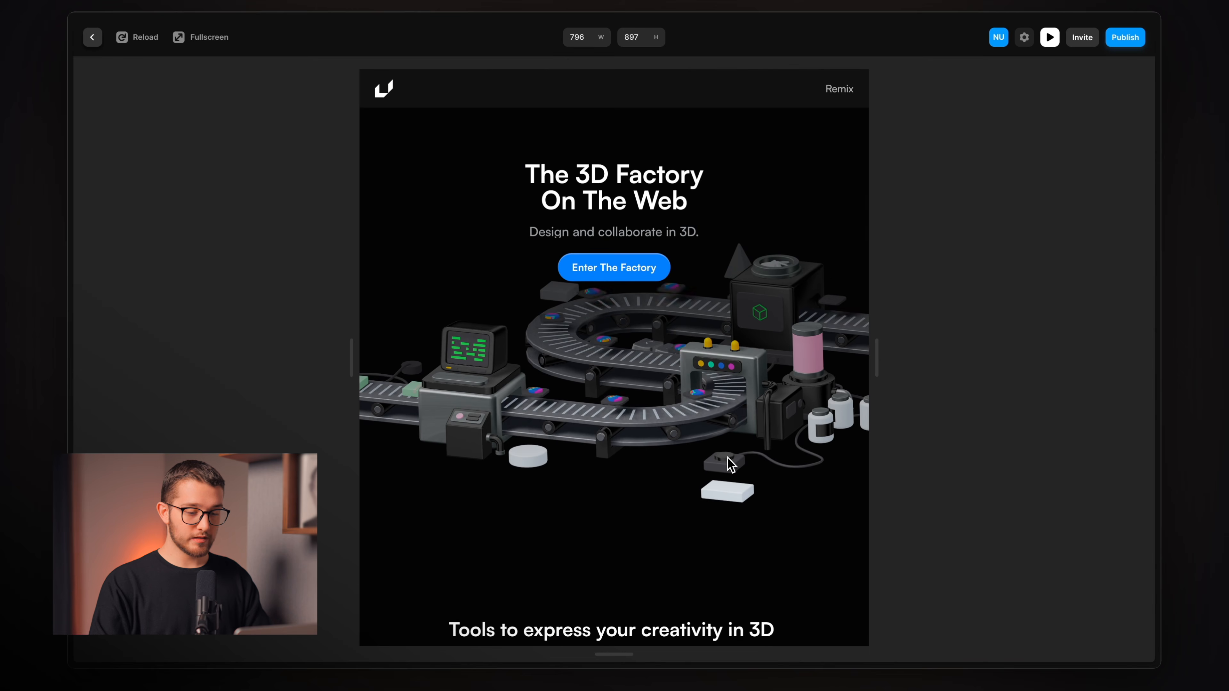
scroll(731, 464, "down", 3)
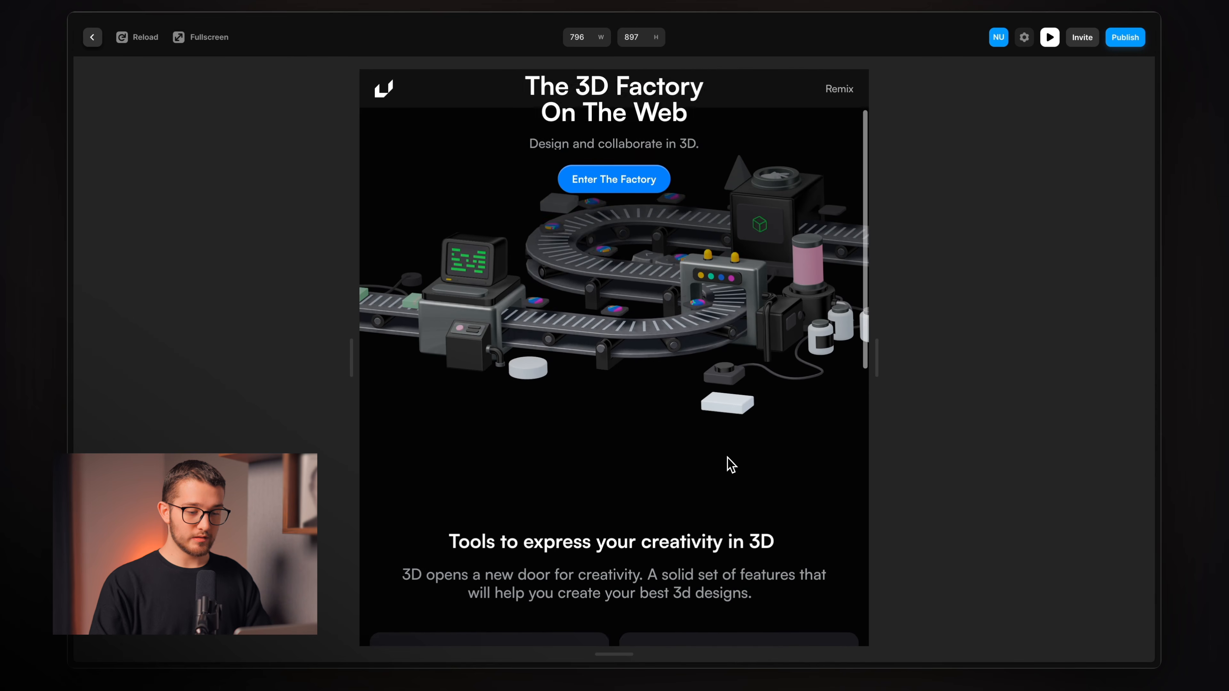
scroll(731, 465, "up", 3)
scroll(731, 465, "down", 10)
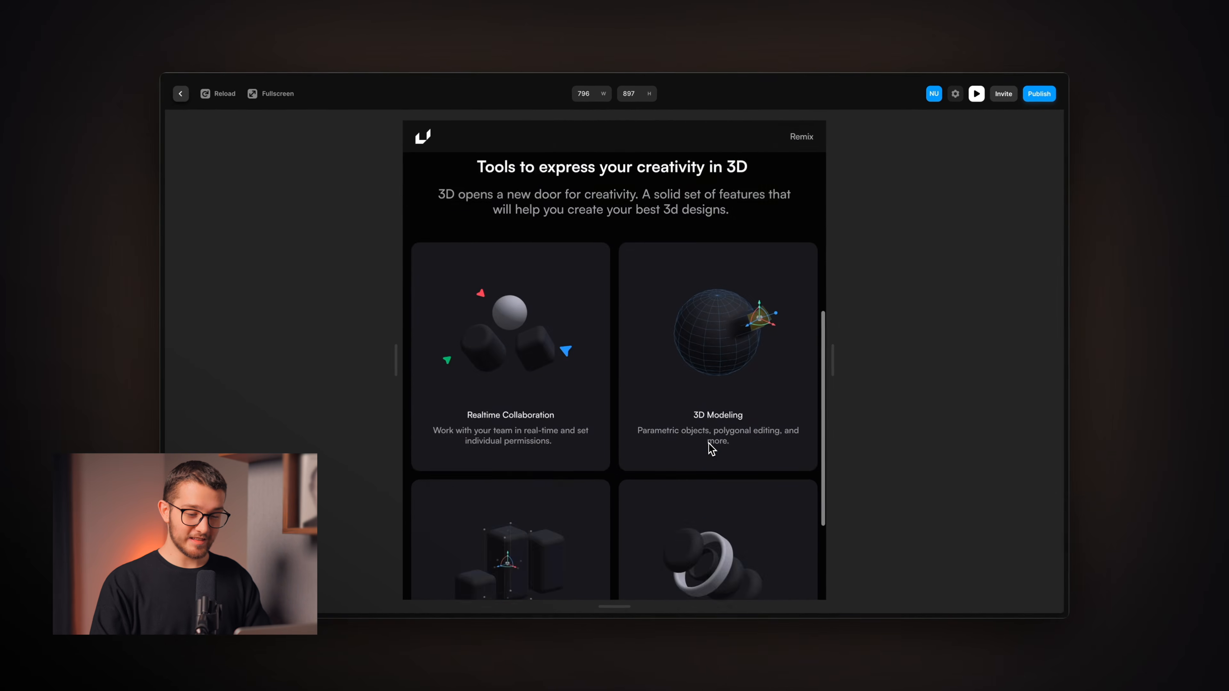
scroll(708, 443, "up", 10)
key("Escape")
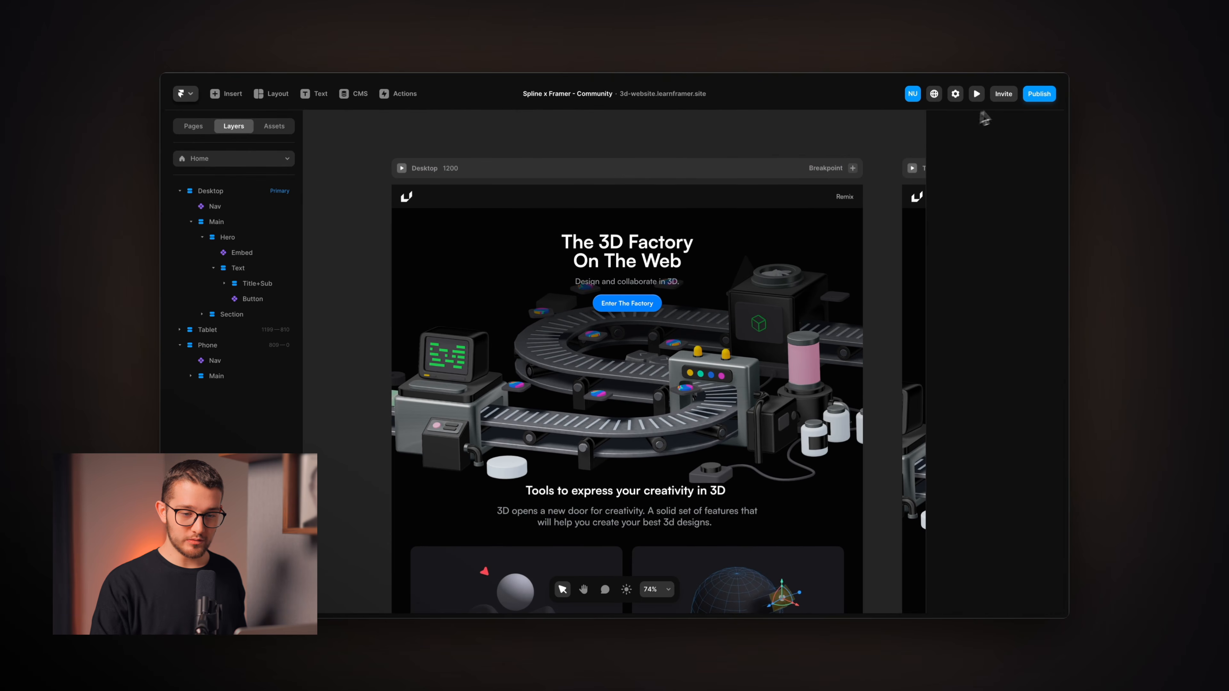
- Publish the latest Home and Button changes to both of the site's domains
left_click(1039, 94)
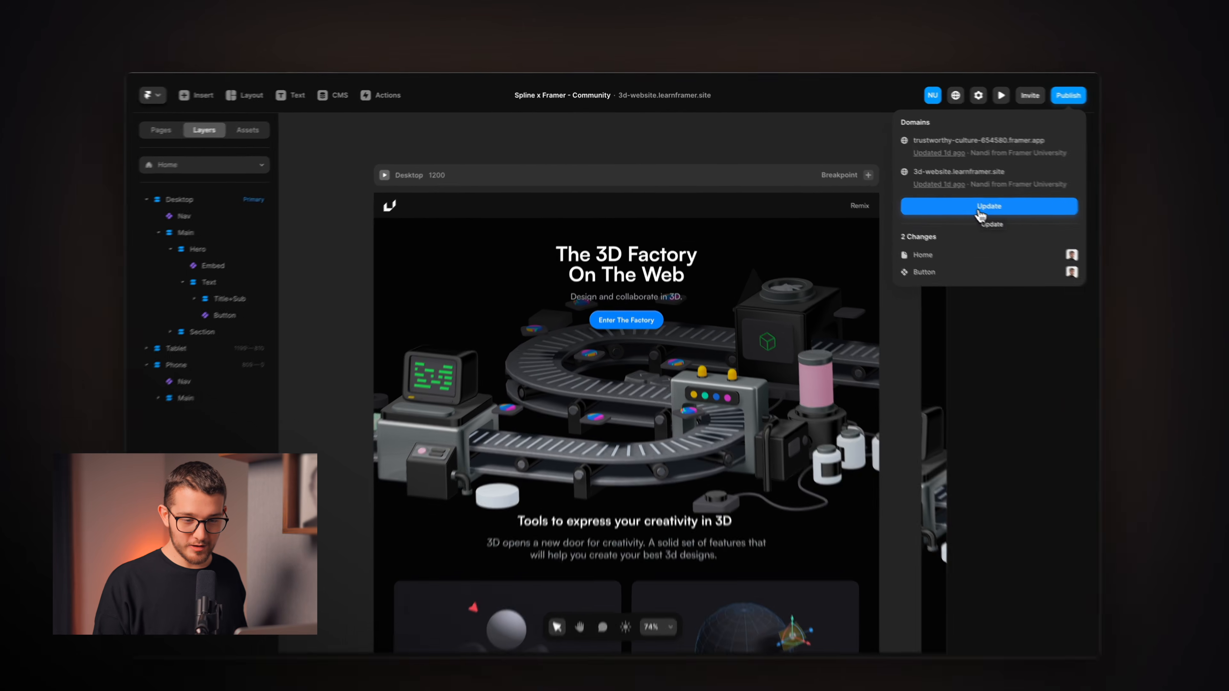
left_click(957, 203)
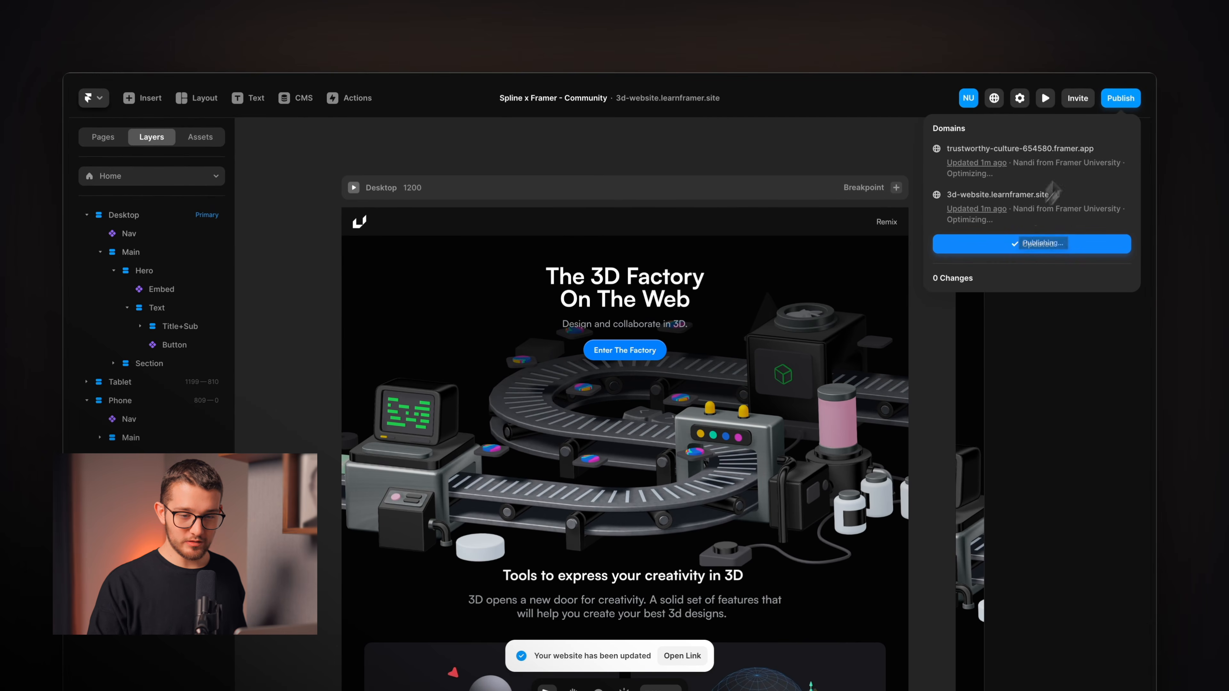
left_click(858, 137)
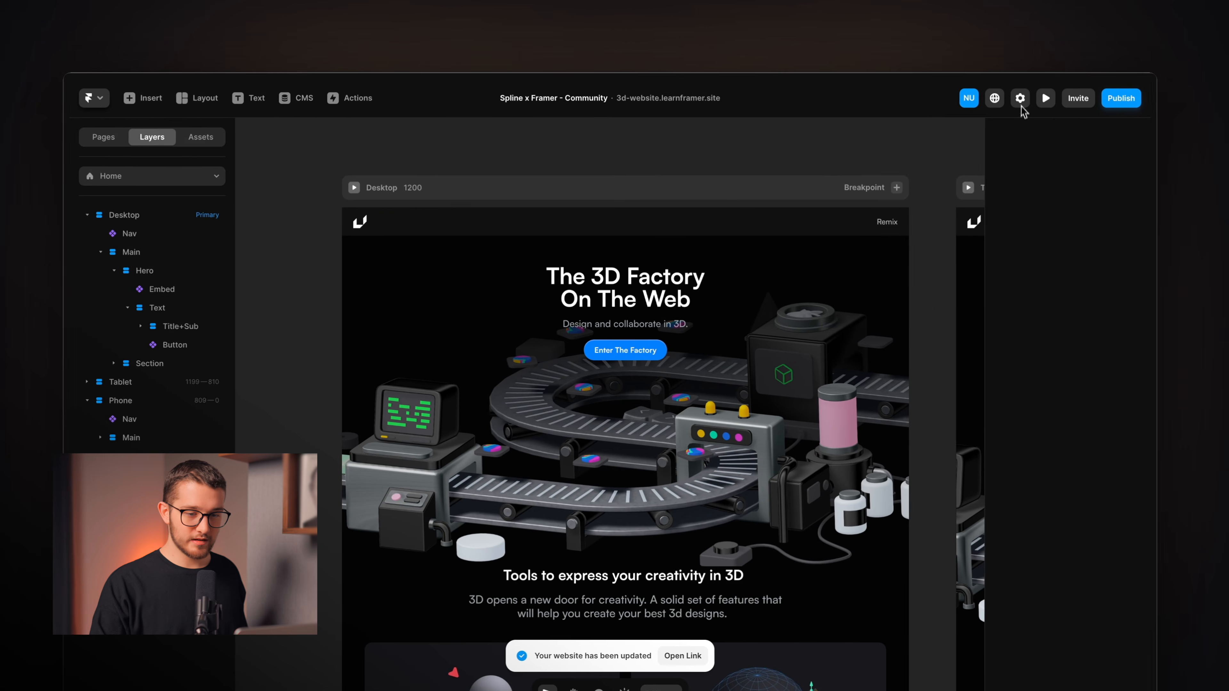
- Review the general site settings and remove the custom domain 3d-website.learnframer.site from the site's domains
left_click(1020, 98)
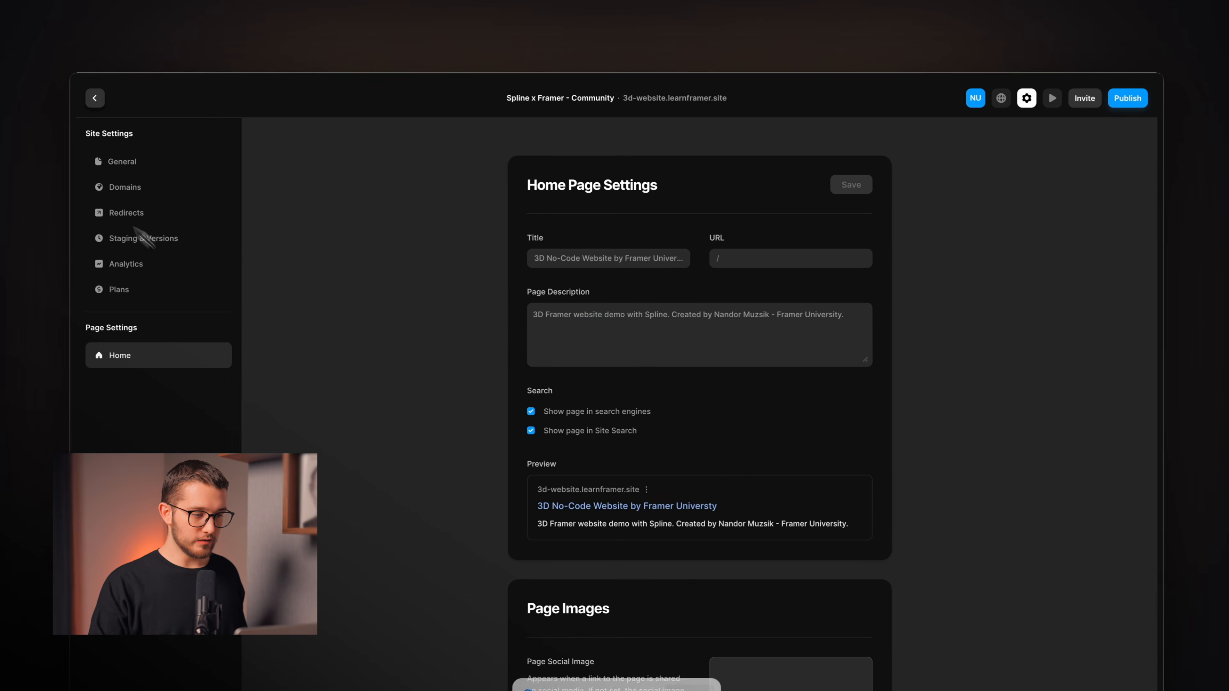
left_click(115, 163)
scroll(639, 354, "down", 5)
scroll(642, 354, "up", 5)
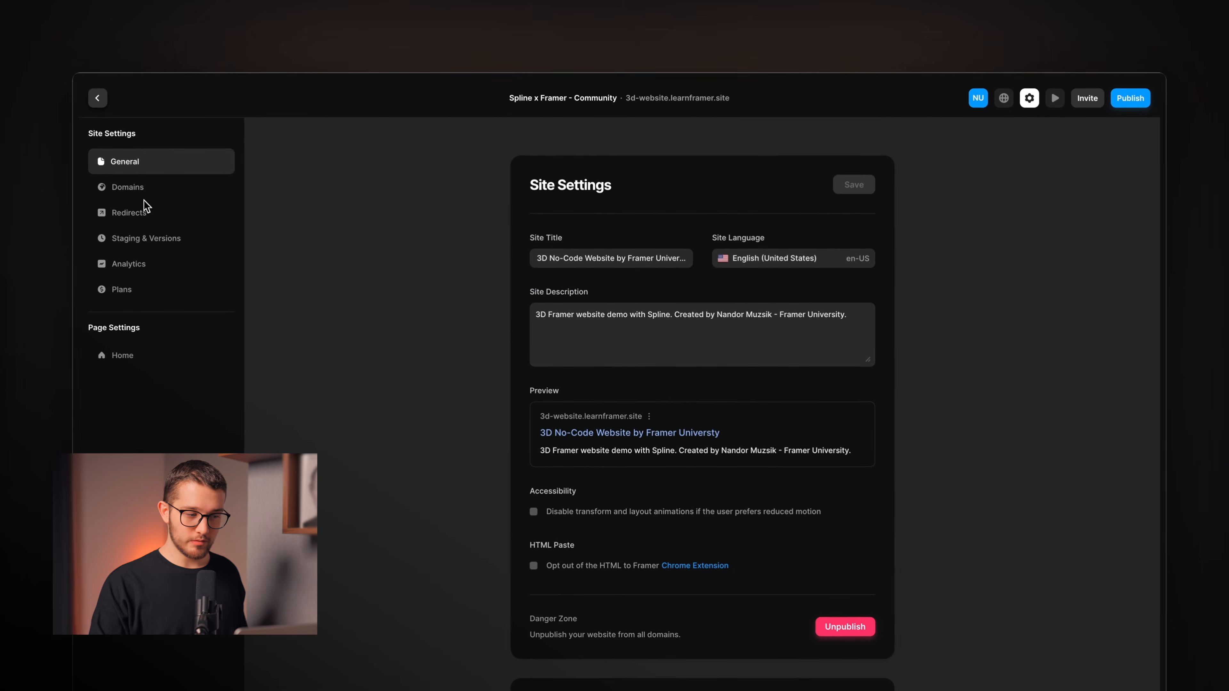
left_click(135, 182)
scroll(673, 370, "down", 2)
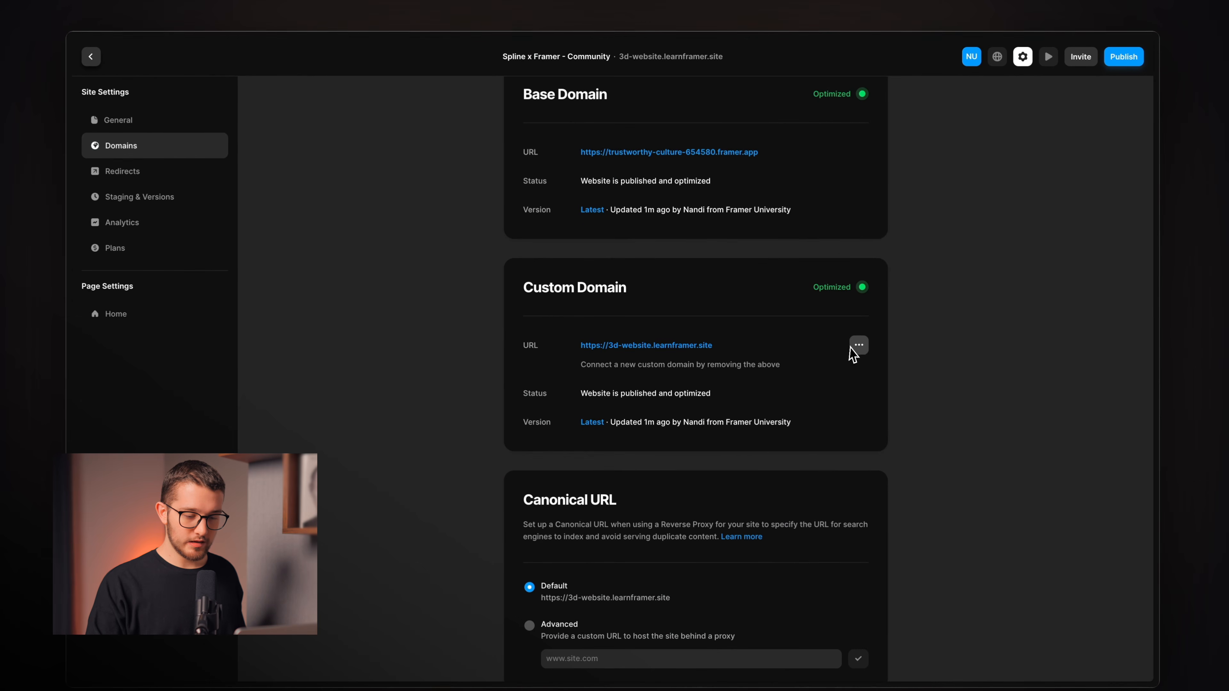
left_click(859, 345)
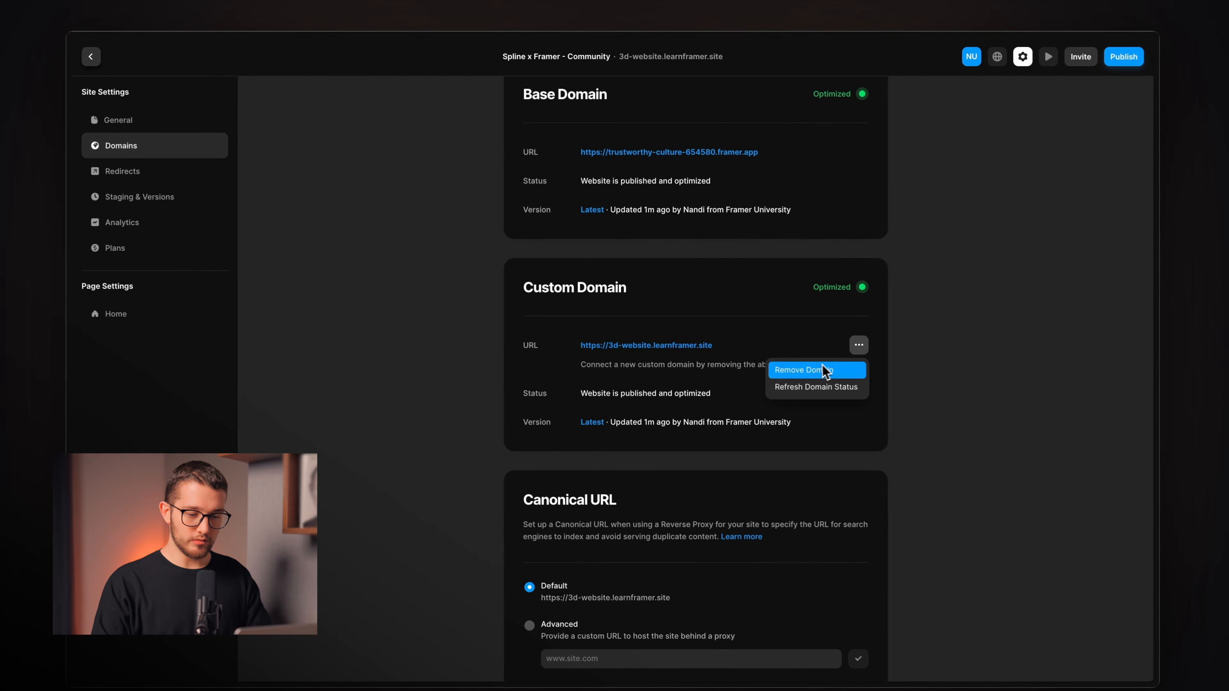
left_click(828, 370)
- Connect the free Framer subdomain maybesomething.framer.website as the site's custom domain
left_click(606, 374)
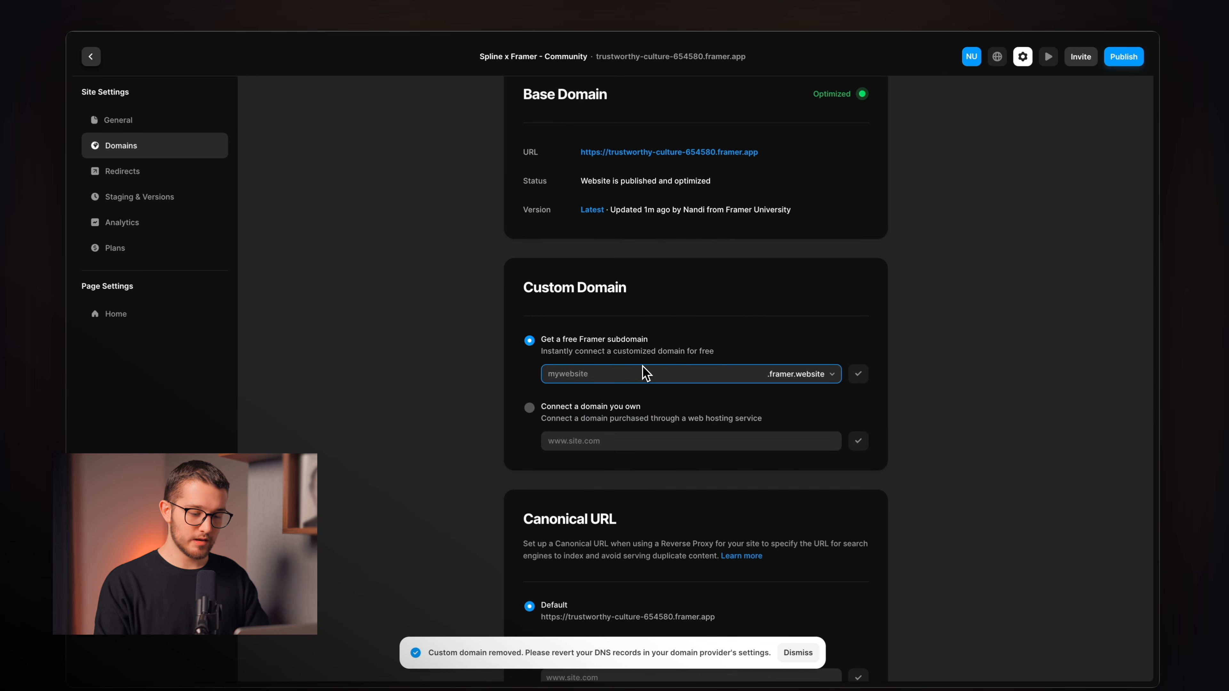
type("maybes")
type("omethi")
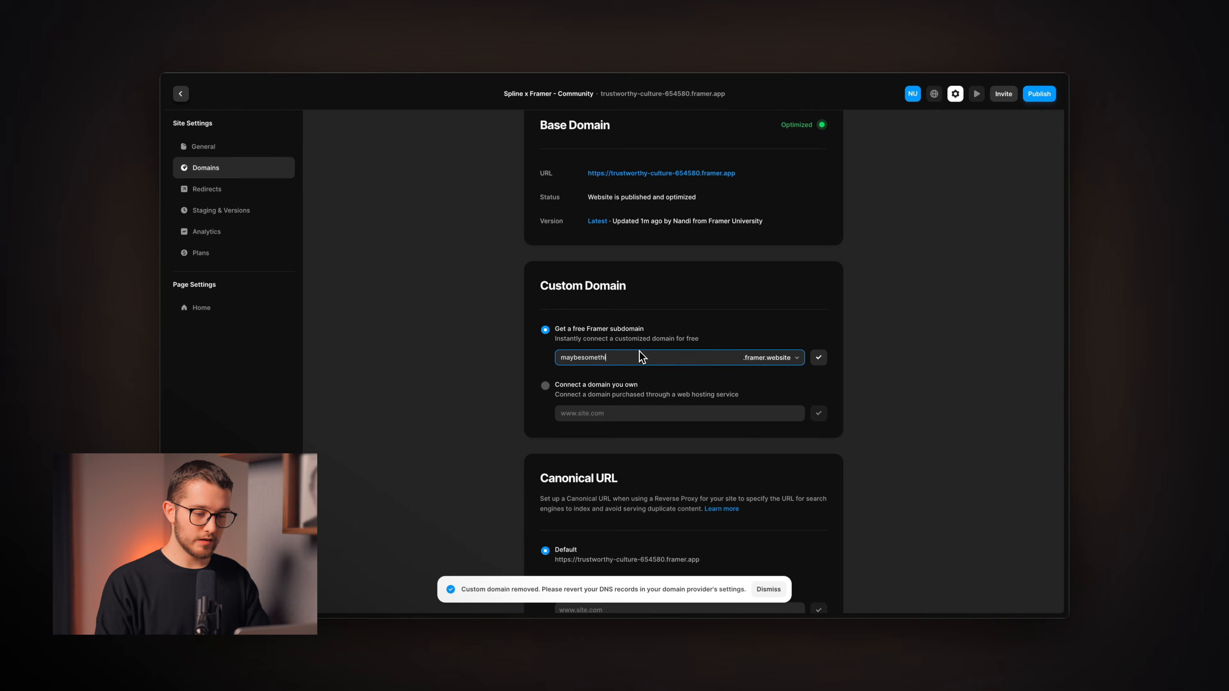
type("ng")
key("Return")
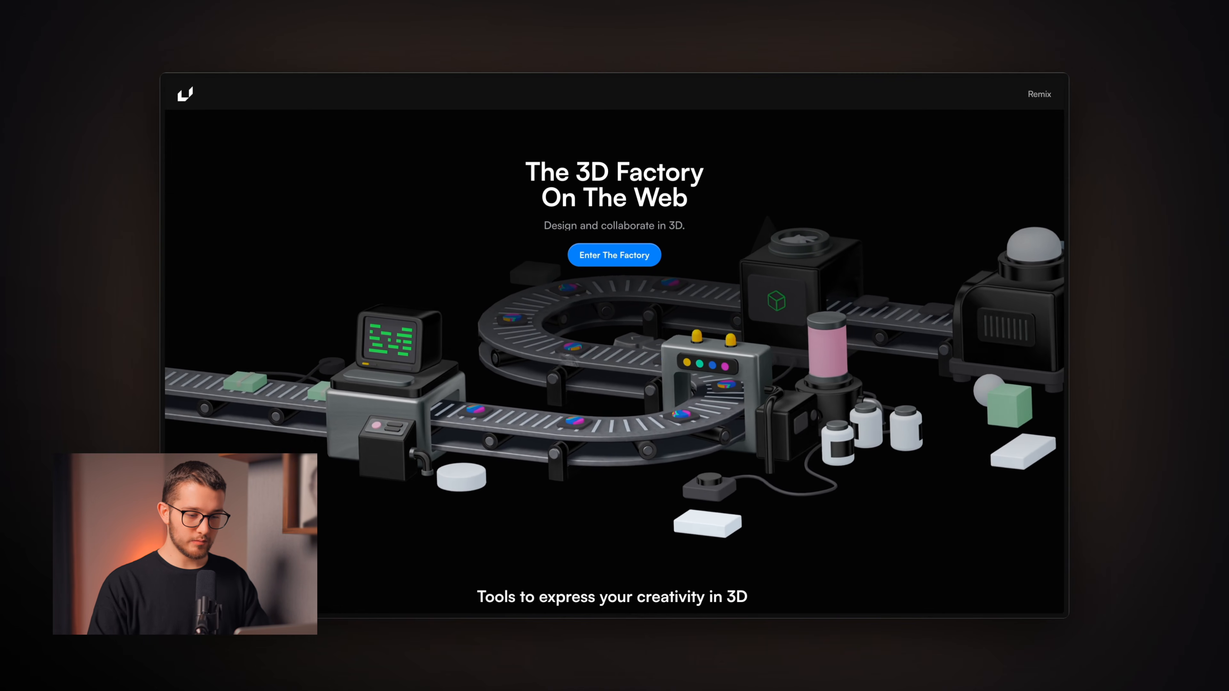
- Examine the published site's hero and lower sections in the browser and reveal the page's full address
scroll(620, 407, "down", 4)
scroll(621, 407, "up", 4)
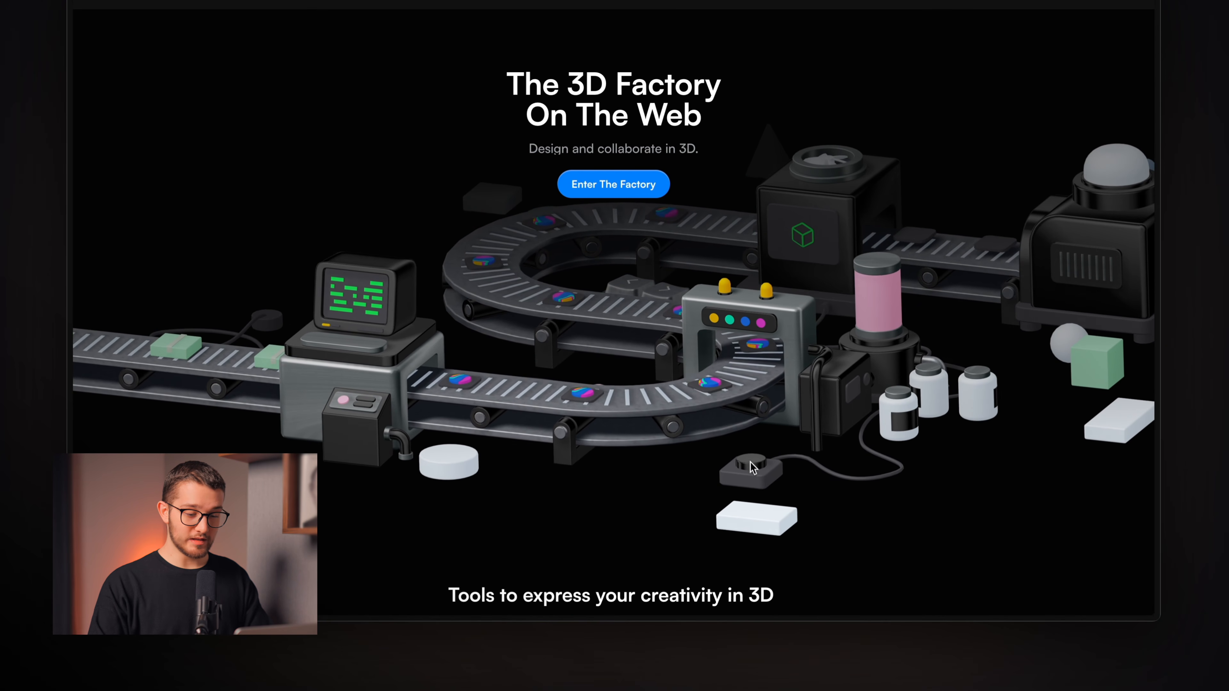
scroll(750, 464, "down", 5)
scroll(753, 463, "up", 5)
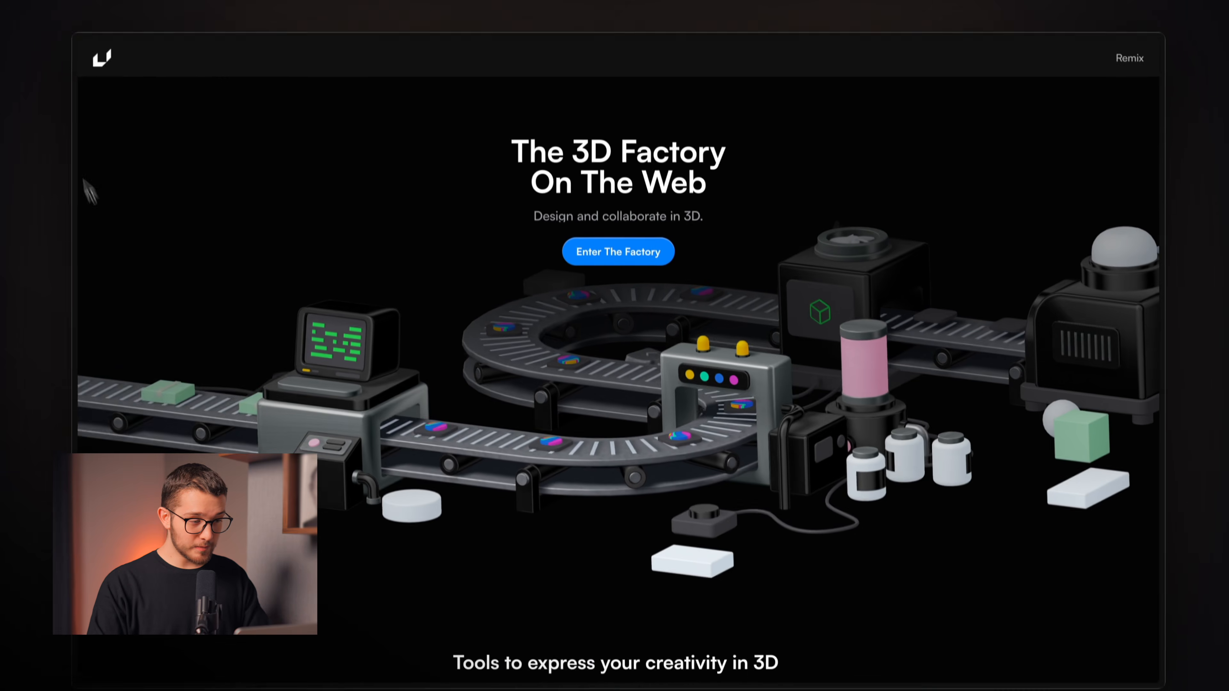
mouse_move(86, 106)
left_click(114, 90)
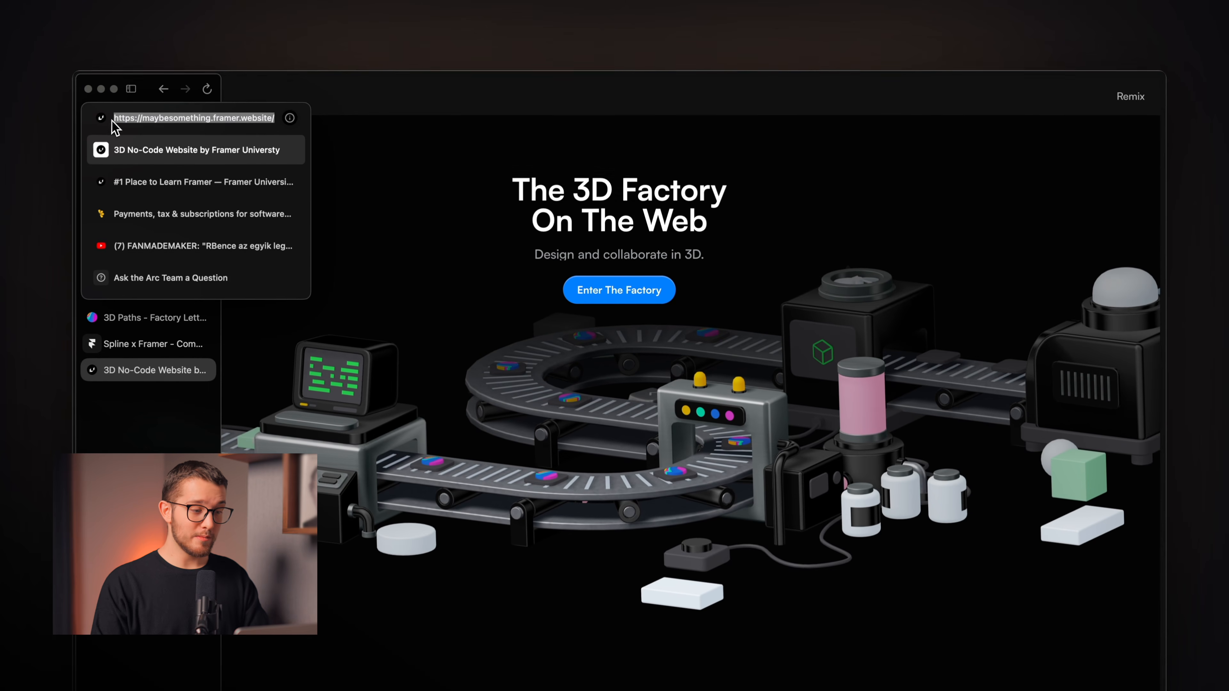